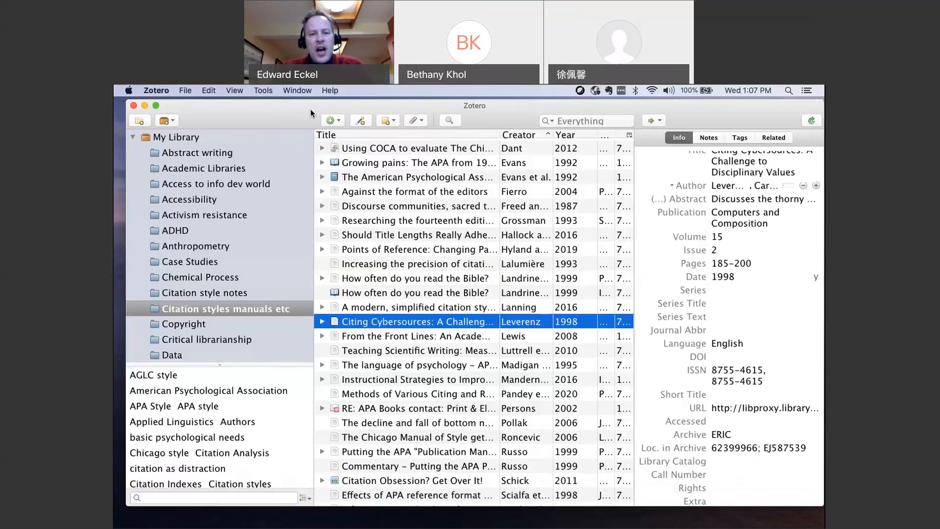
# - Outline the collections list, the items list and the item details in yellow with the annotation pen
pyautogui.moveTo(311, 108); pyautogui.dragTo(307, 109)
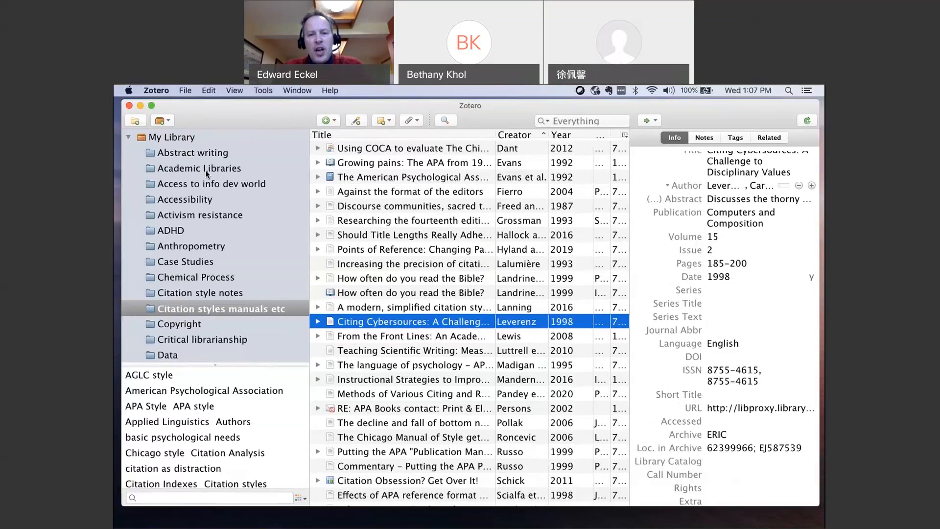
pyautogui.click(557, 106)
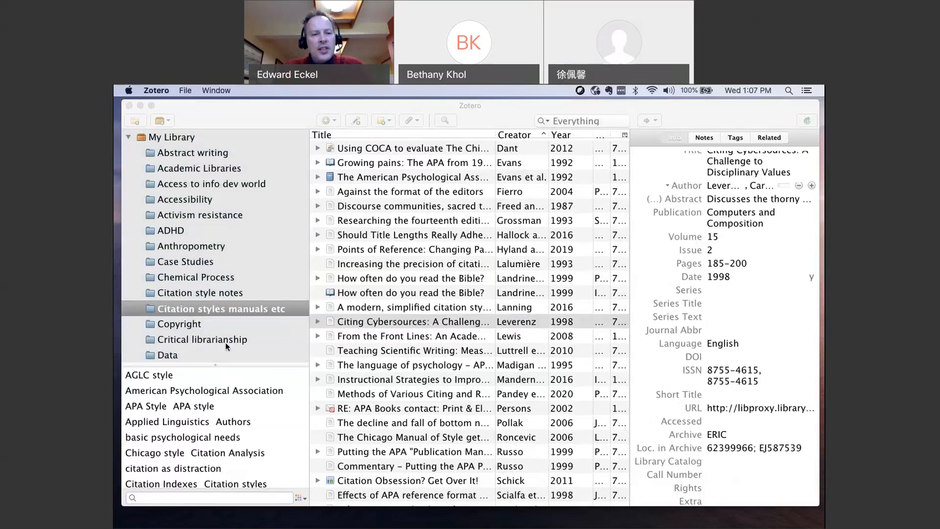
pyautogui.moveTo(123, 129)
pyautogui.mouseDown()
pyautogui.moveTo(299, 138)
pyautogui.moveTo(301, 365)
pyautogui.moveTo(123, 367)
pyautogui.moveTo(128, 138)
pyautogui.mouseUp()
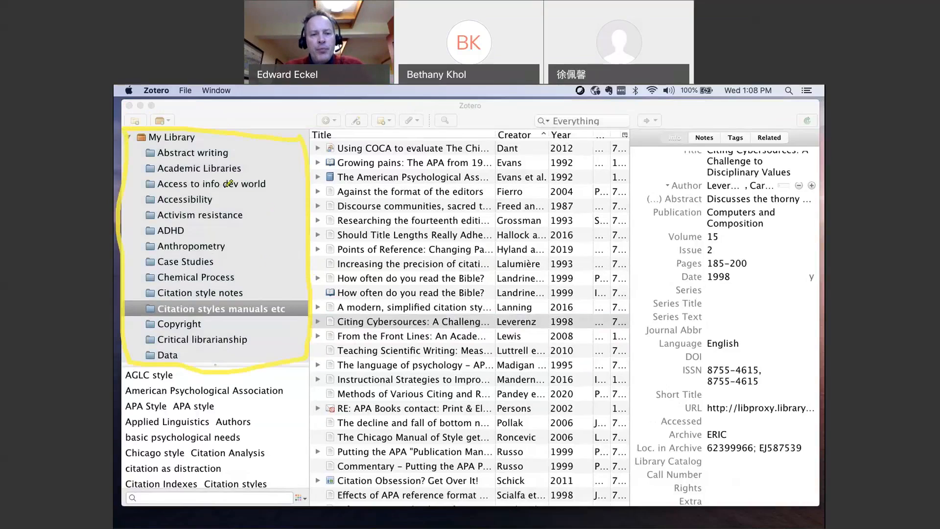
pyautogui.moveTo(315, 128)
pyautogui.mouseDown()
pyautogui.moveTo(322, 435)
pyautogui.moveTo(524, 507)
pyautogui.moveTo(602, 495)
pyautogui.moveTo(612, 135)
pyautogui.moveTo(313, 134)
pyautogui.mouseUp()
pyautogui.moveTo(631, 142); pyautogui.dragTo(632, 197)
pyautogui.moveTo(636, 269)
pyautogui.mouseDown()
pyautogui.moveTo(640, 484)
pyautogui.moveTo(825, 478)
pyautogui.moveTo(804, 147)
pyautogui.moveTo(638, 147)
pyautogui.mouseUp()
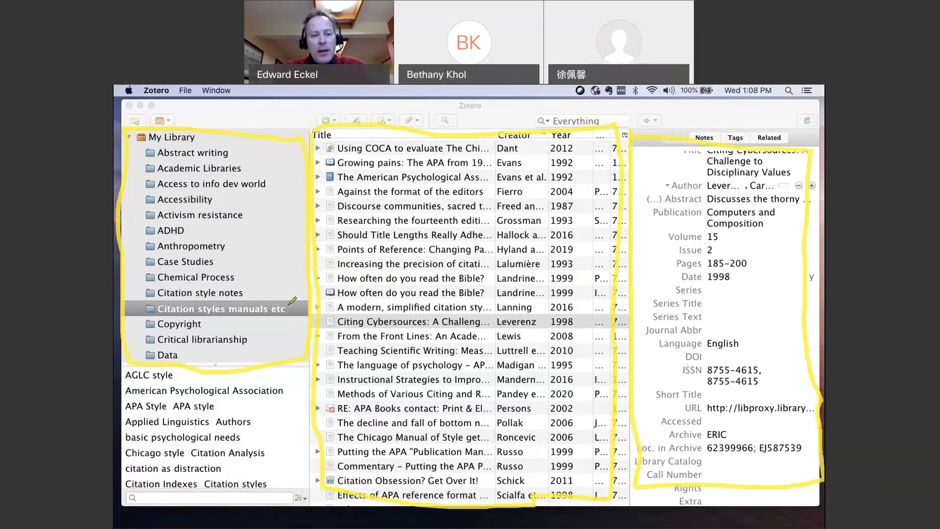
# - Annotate the links between the panes with yellow arrows, outline the tags area, and circle the "Citation styles manuals etc" collection
pyautogui.moveTo(289, 304)
pyautogui.mouseDown()
pyautogui.moveTo(318, 265)
pyautogui.moveTo(312, 282)
pyautogui.mouseUp()
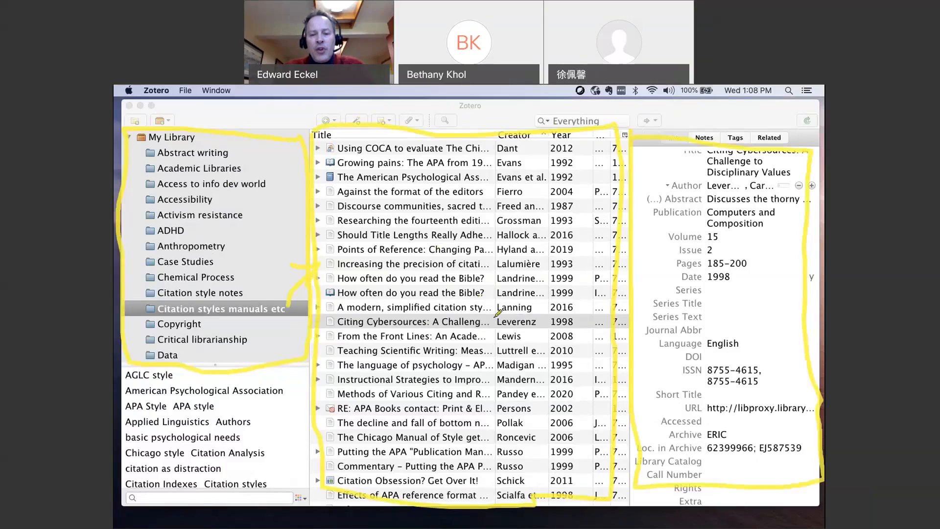
pyautogui.moveTo(493, 318)
pyautogui.mouseDown()
pyautogui.moveTo(543, 287)
pyautogui.moveTo(618, 283)
pyautogui.moveTo(598, 270)
pyautogui.mouseUp()
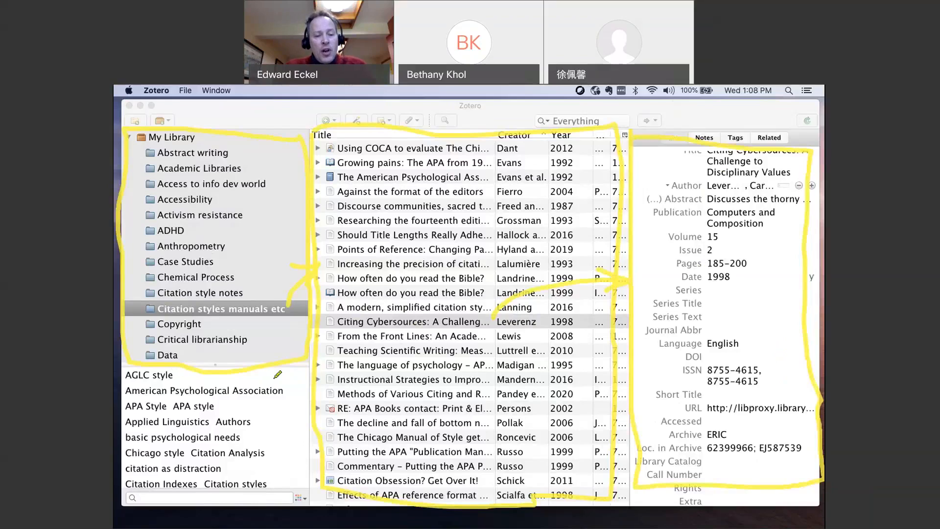
pyautogui.moveTo(283, 375)
pyautogui.mouseDown()
pyautogui.moveTo(302, 482)
pyautogui.moveTo(128, 485)
pyautogui.moveTo(136, 370)
pyautogui.mouseUp()
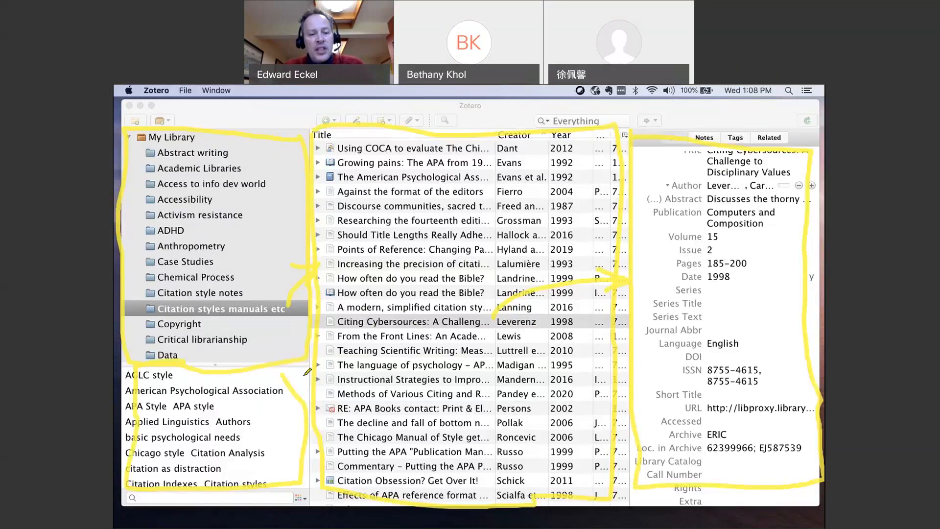
pyautogui.moveTo(268, 407)
pyautogui.mouseDown()
pyautogui.moveTo(279, 373)
pyautogui.moveTo(301, 406)
pyautogui.mouseUp()
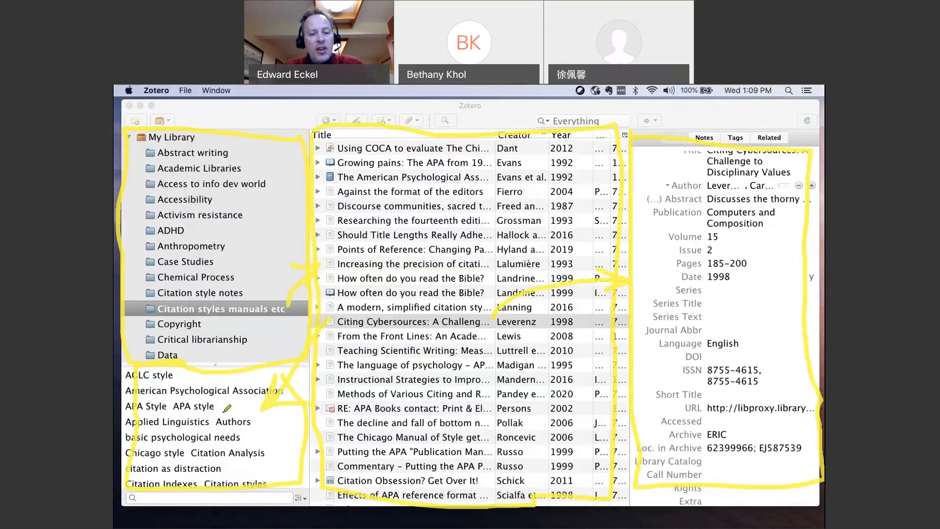
pyautogui.moveTo(256, 323)
pyautogui.mouseDown()
pyautogui.moveTo(299, 308)
pyautogui.moveTo(182, 294)
pyautogui.moveTo(162, 316)
pyautogui.mouseUp()
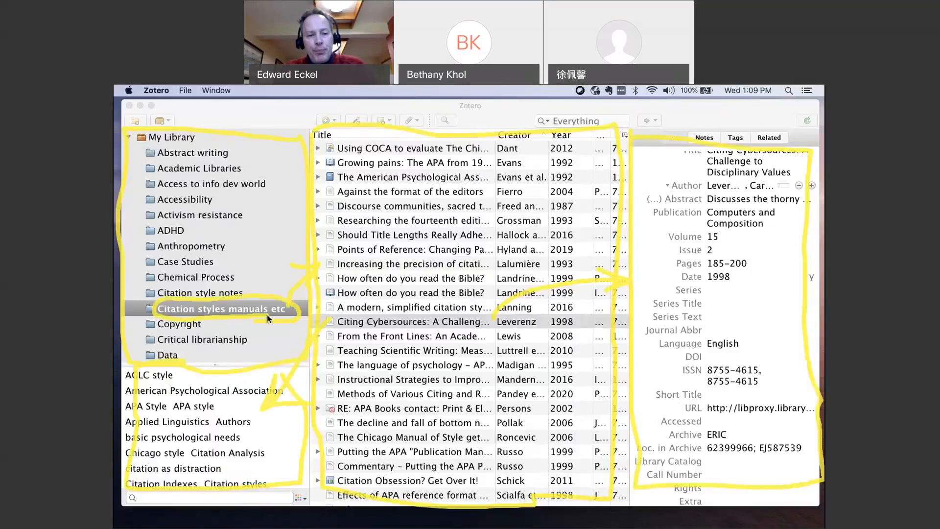
pyautogui.click(154, 173)
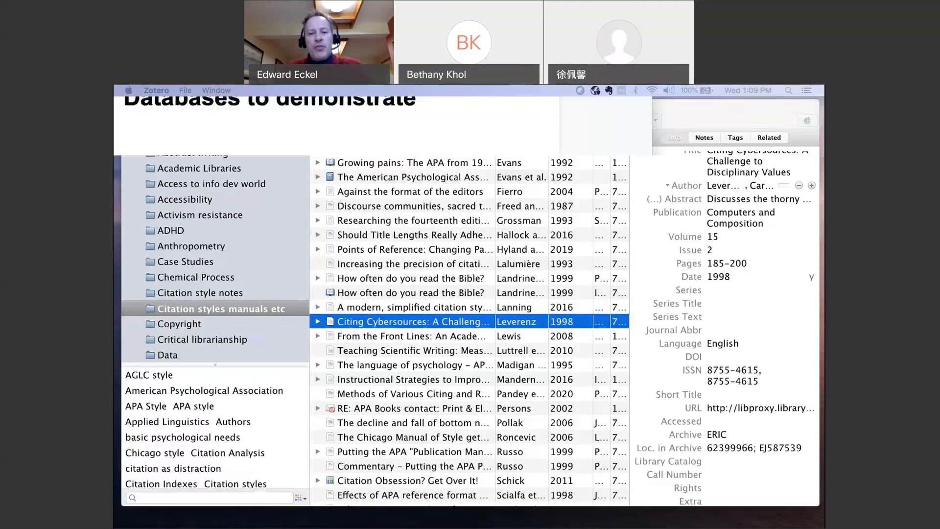
# - Switch to Firefox and open the zotero.org home page in a new tab
pyautogui.moveTo(628, 86); pyautogui.dragTo(770, 115)
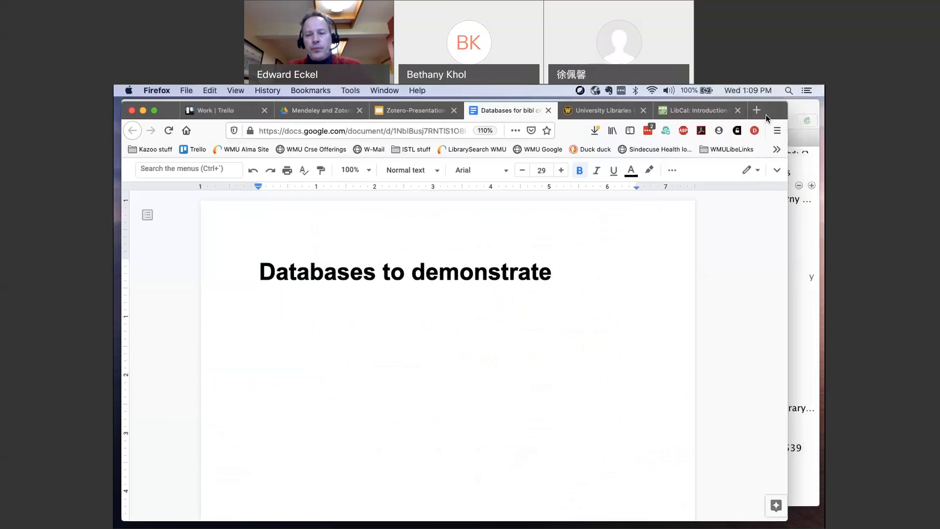
pyautogui.click(758, 112)
pyautogui.write('zotero.org/')
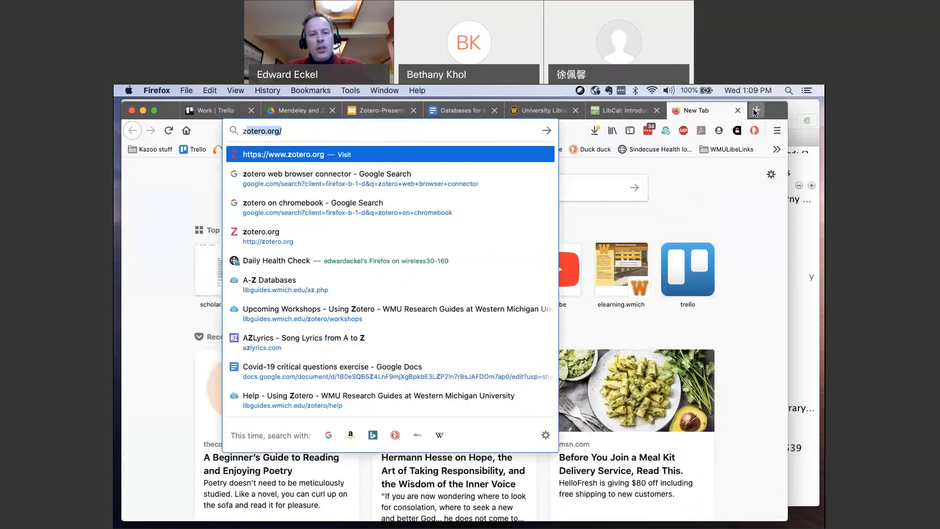
pyautogui.press('Return')
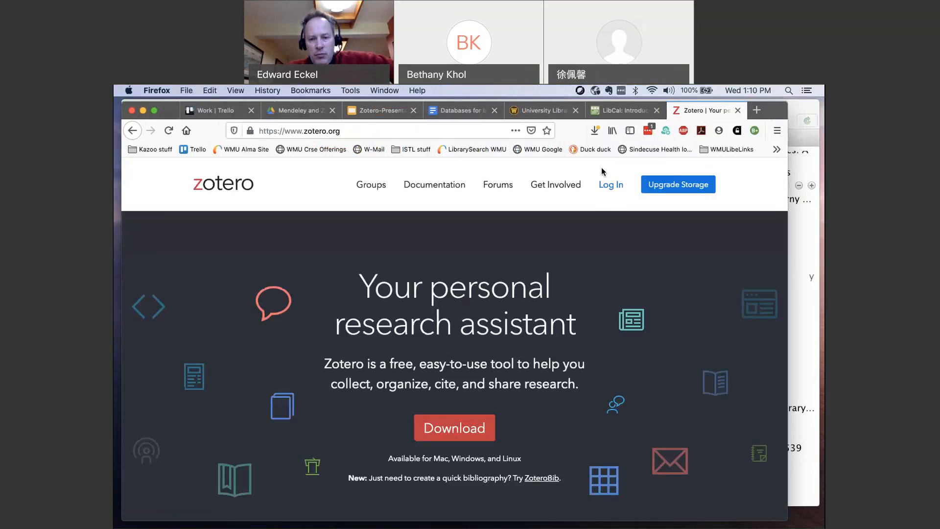
# - Return to Zotero and review the data and file syncing settings in its preferences, leaving them unaltered
pyautogui.click(143, 110)
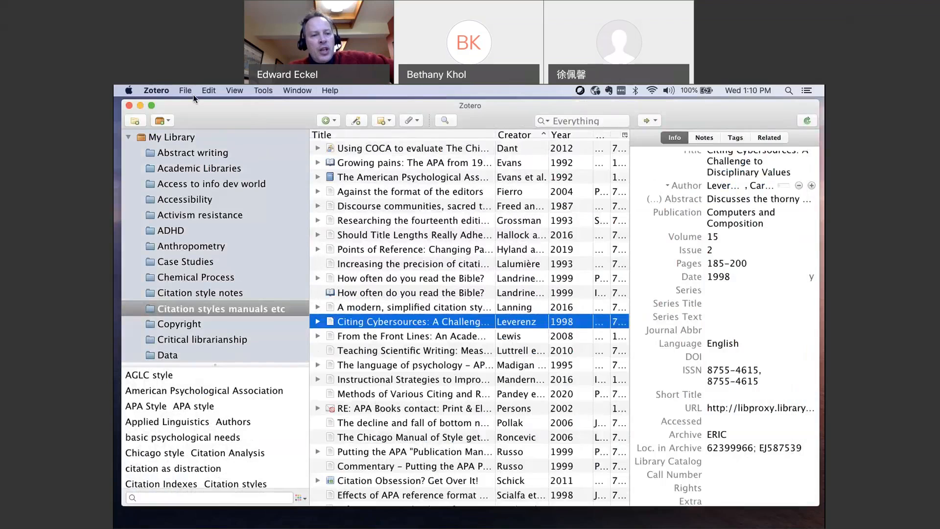
pyautogui.click(156, 91)
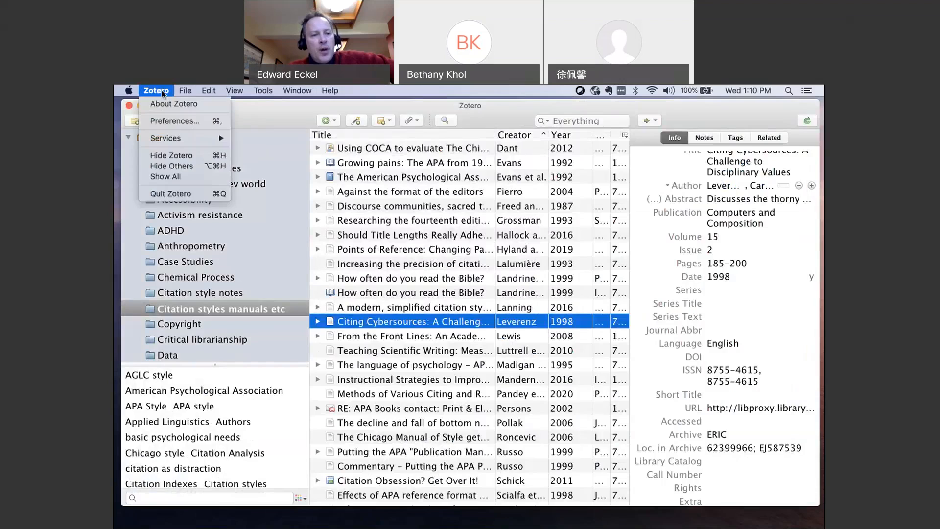
pyautogui.click(186, 120)
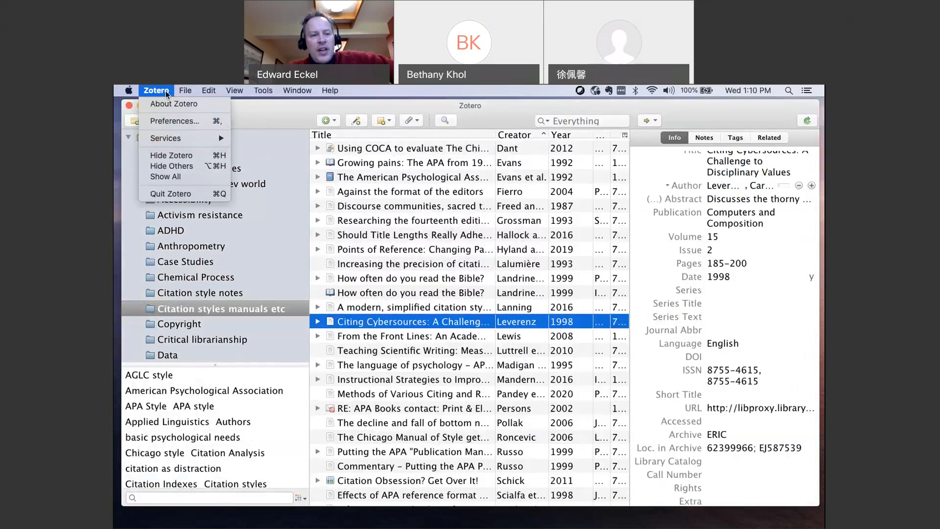
pyautogui.click(186, 121)
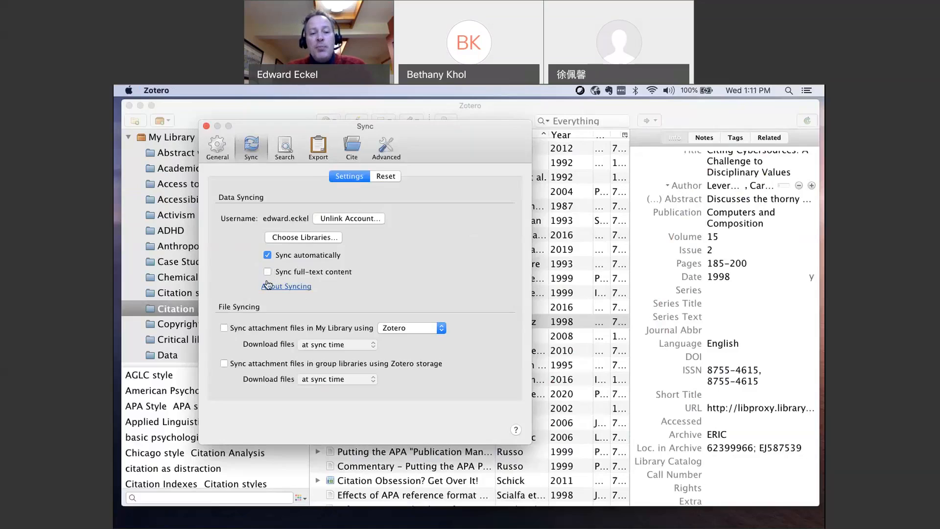
pyautogui.moveTo(276, 275)
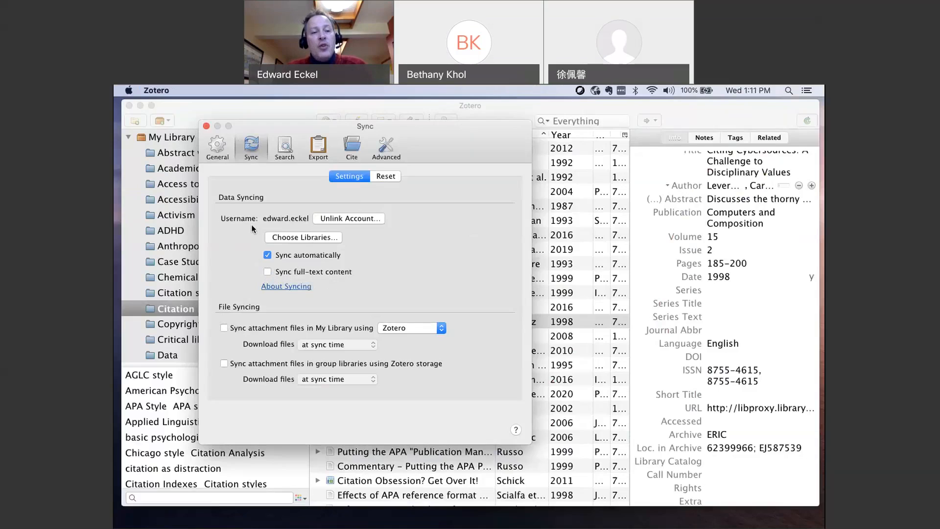
pyautogui.click(206, 126)
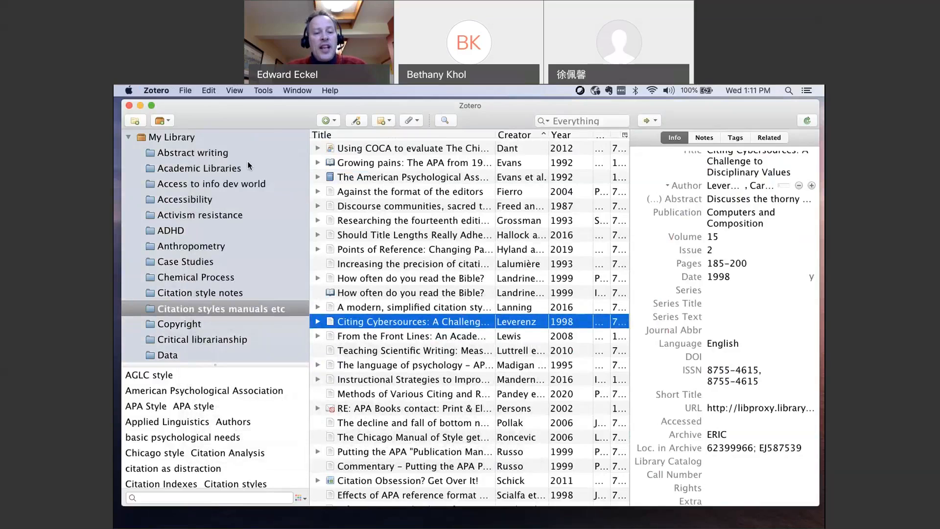
# - Create a new collection named "Test Folder" in My Library
pyautogui.scroll(-5, 203, 261)
pyautogui.scroll(5, 204, 261)
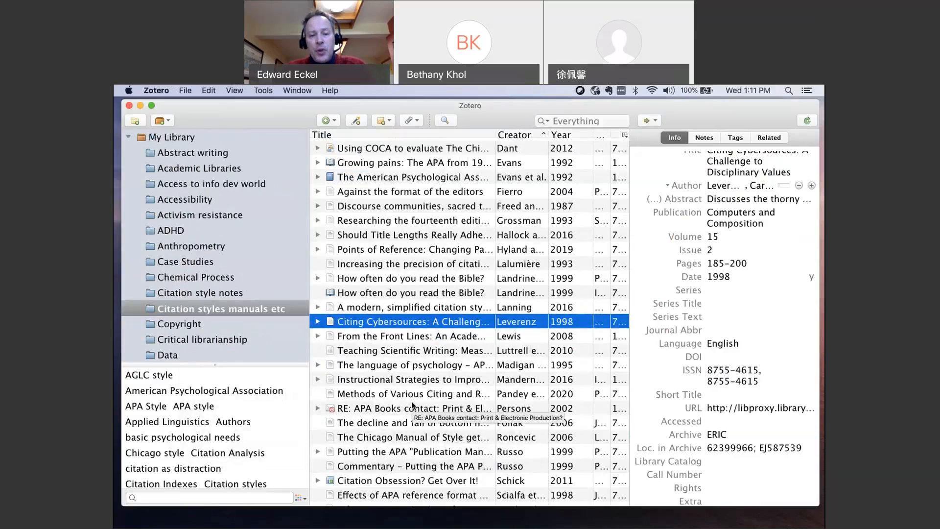
pyautogui.scroll(-10, 259, 213)
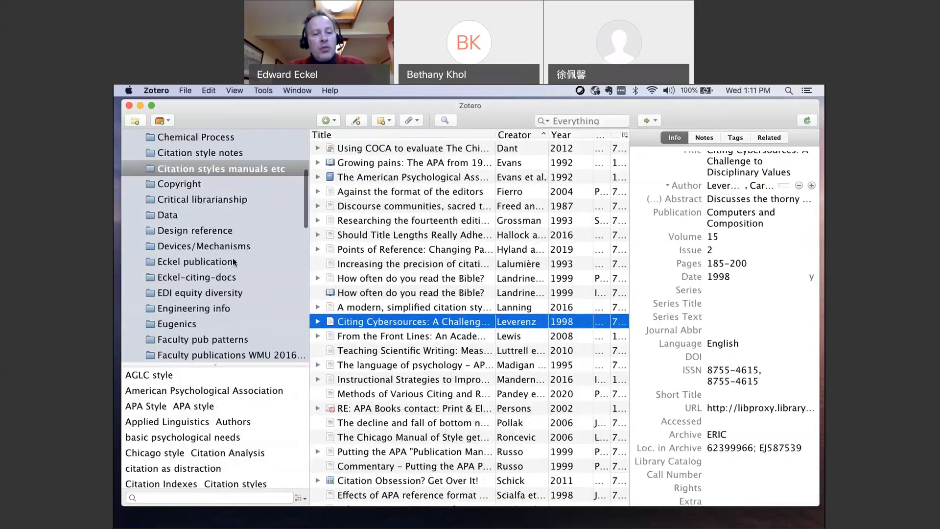
pyautogui.scroll(10, 233, 257)
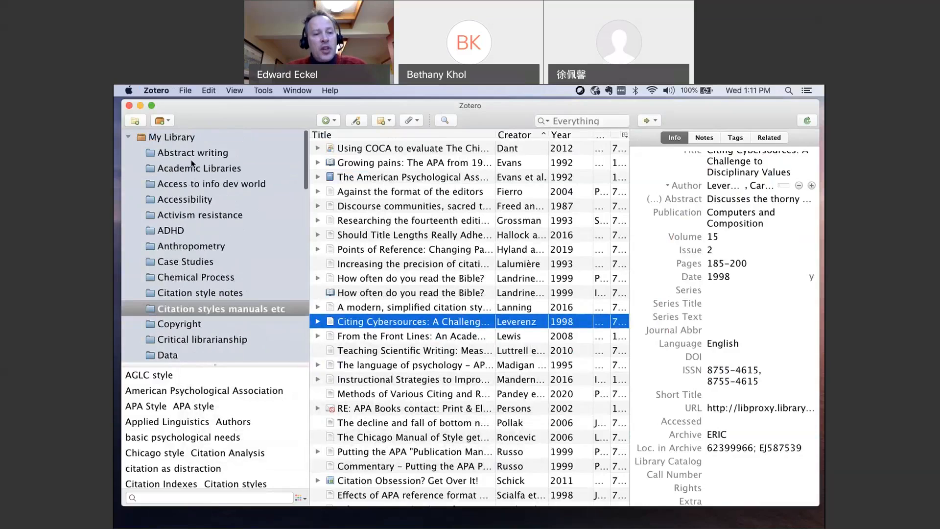
pyautogui.click(136, 121)
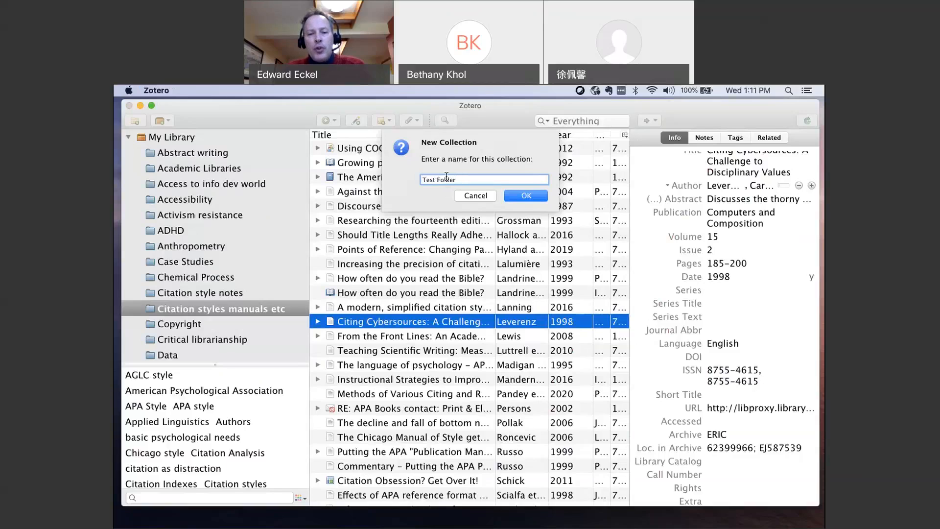
pyautogui.click(527, 195)
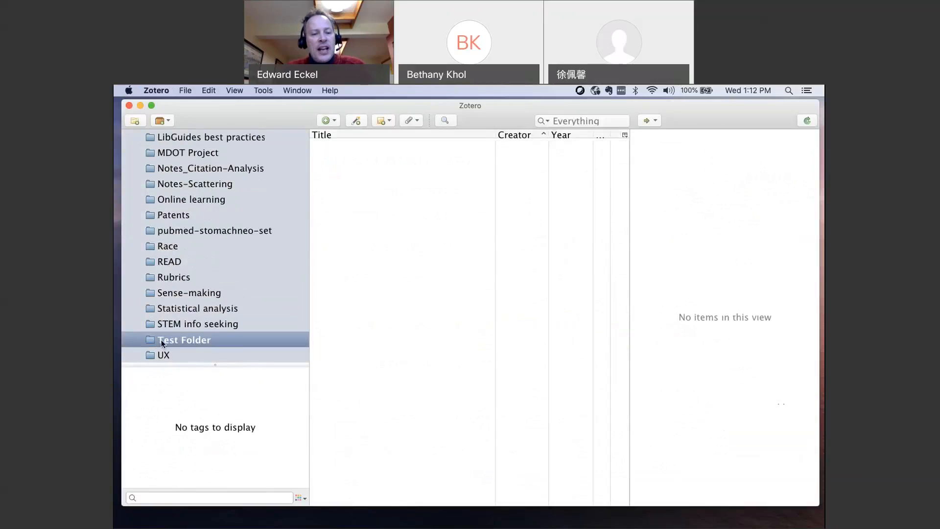
# - View all items in My Library, then display the contents of the Test Folder collection
pyautogui.scroll(5, 237, 272)
pyautogui.scroll(5, 237, 269)
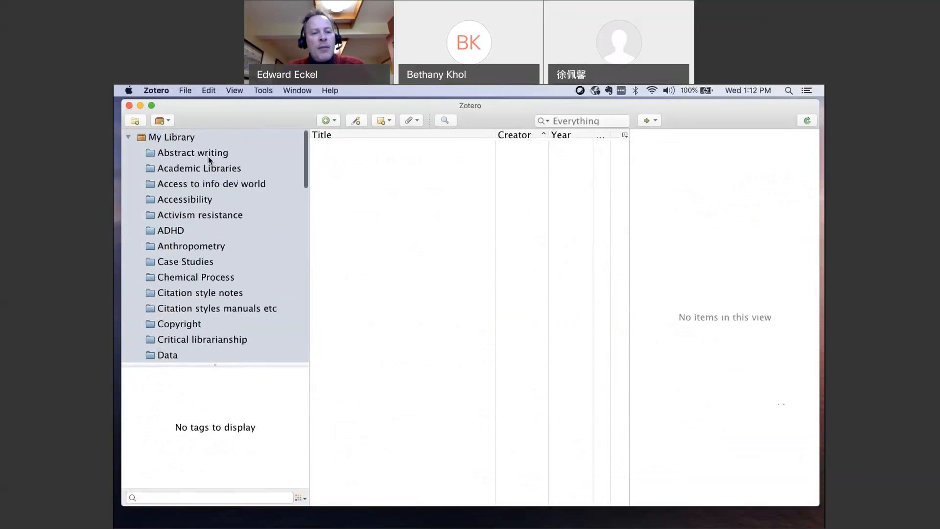
pyautogui.click(152, 138)
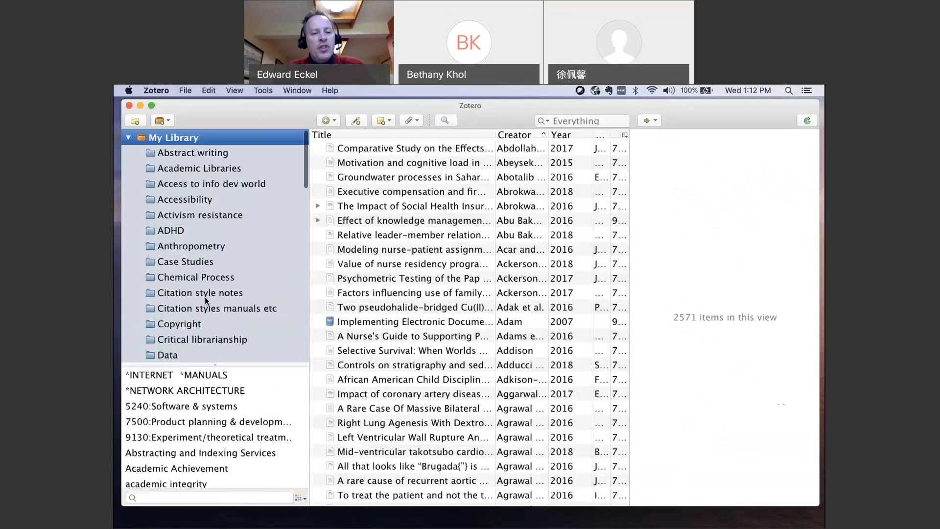
pyautogui.scroll(-15, 208, 237)
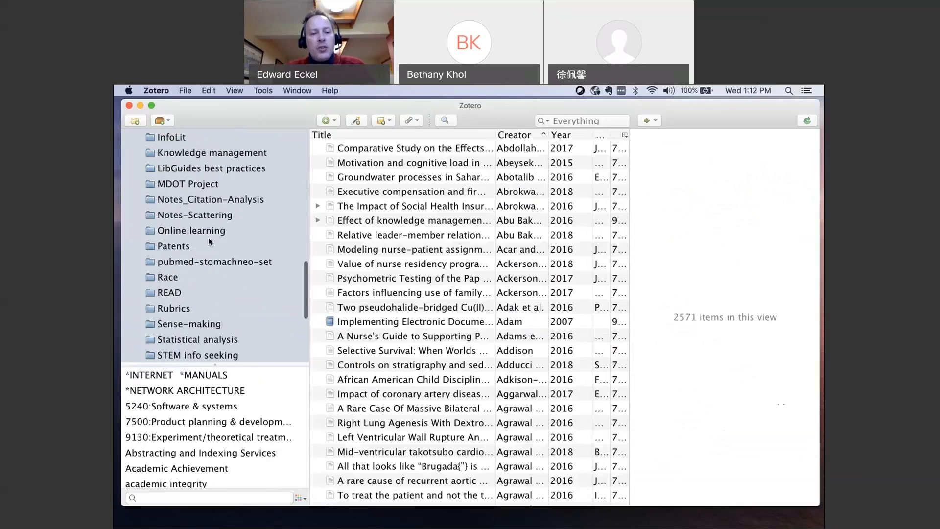
pyautogui.scroll(-1, 208, 237)
pyautogui.click(209, 243)
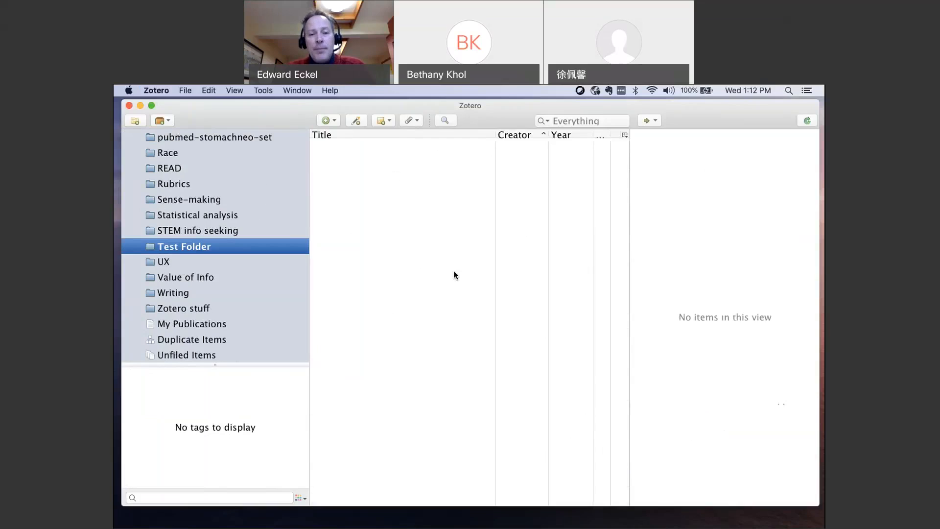
# - Add the article "Can a Library Building's Design Cue New Behaviors?" from the UX collection to Test Folder and open Test Folder
pyautogui.click(166, 263)
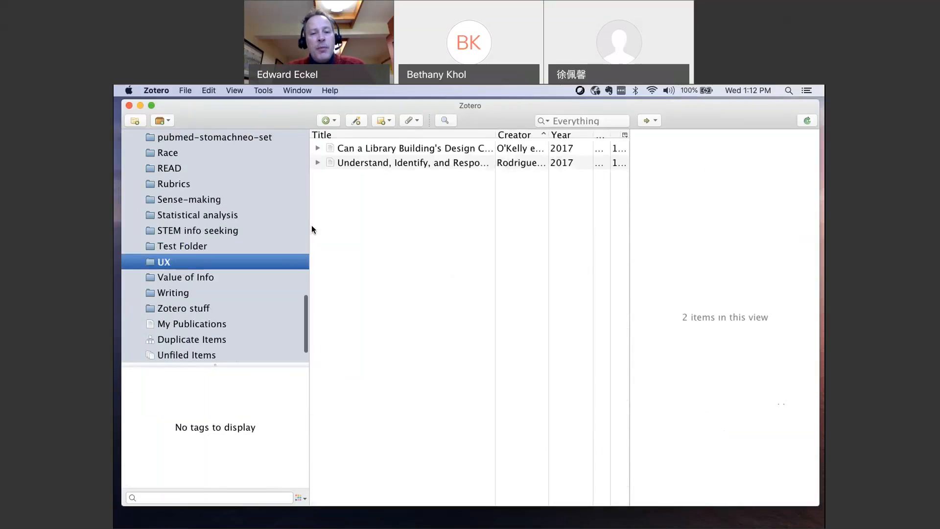
pyautogui.click(410, 149)
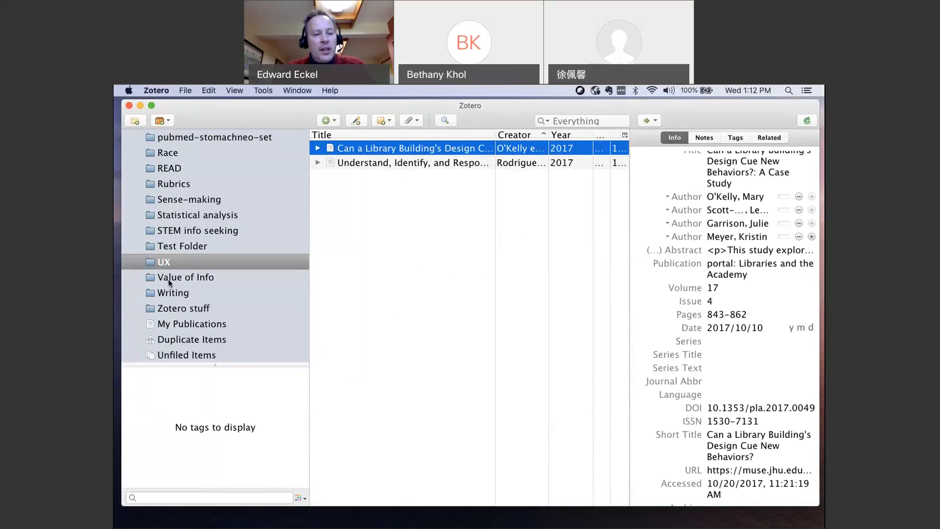
pyautogui.moveTo(169, 279); pyautogui.dragTo(170, 246)
pyautogui.click(169, 246)
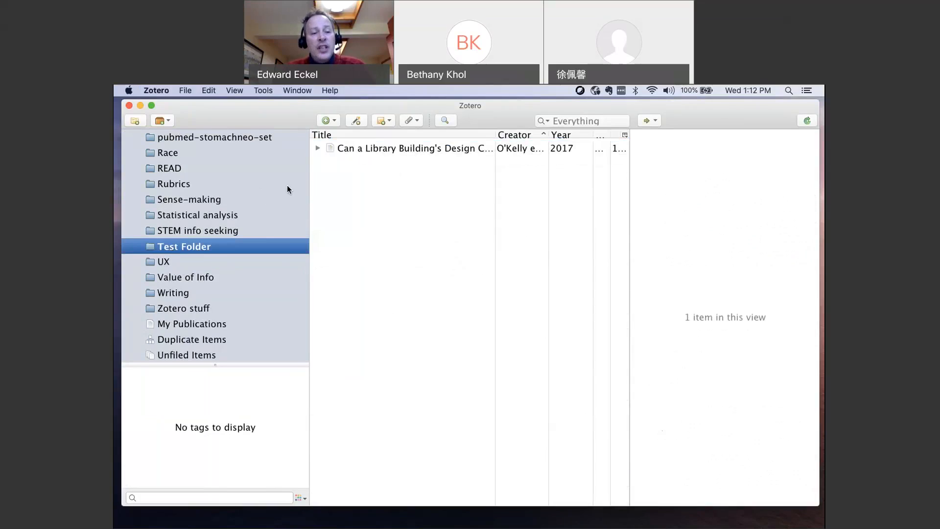
# - Add "Teaching positions", "Psychology of personal constructs" and "The atlas of new librarianship" from Sense-making to Test Folder, and view the last book's details there
pyautogui.click(157, 203)
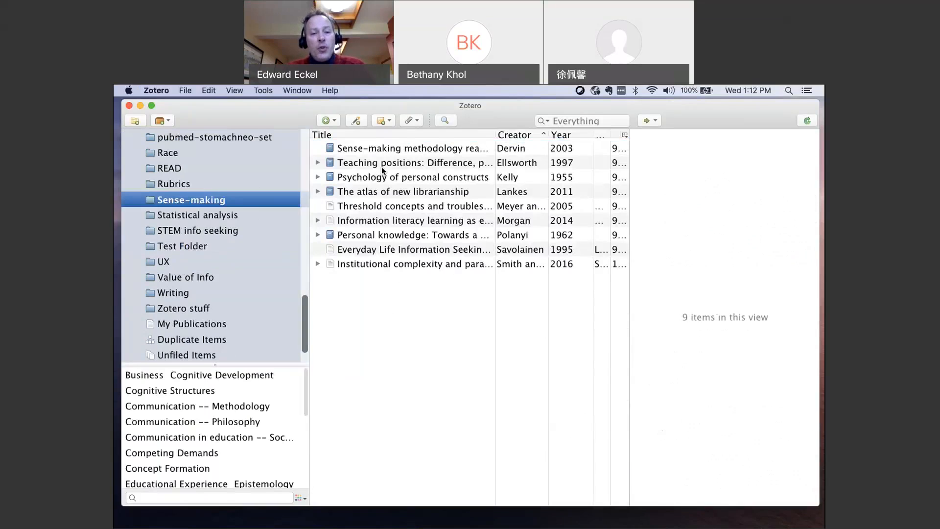
pyautogui.click(328, 163)
pyautogui.hotkey('shift', 'Down')
pyautogui.hotkey('shift', 'Down')
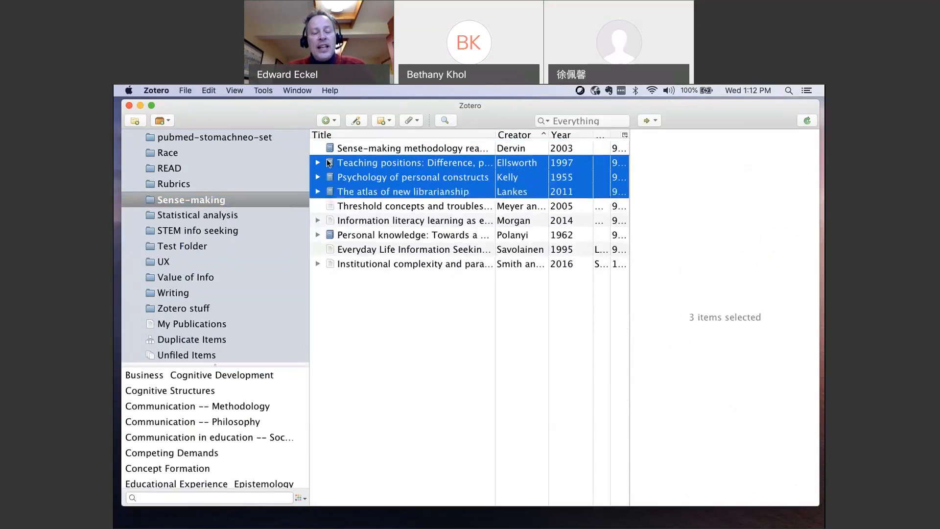
pyautogui.moveTo(183, 249); pyautogui.dragTo(183, 249)
pyautogui.click(183, 248)
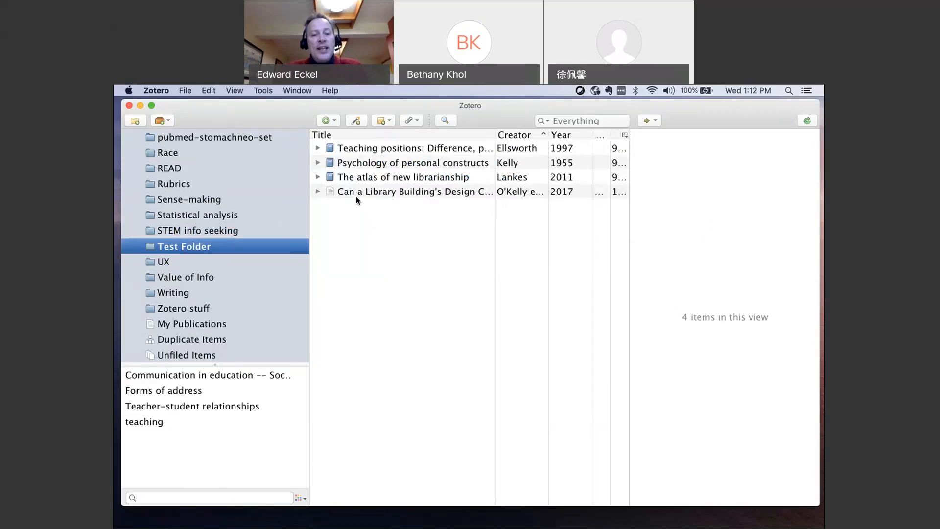
pyautogui.click(337, 178)
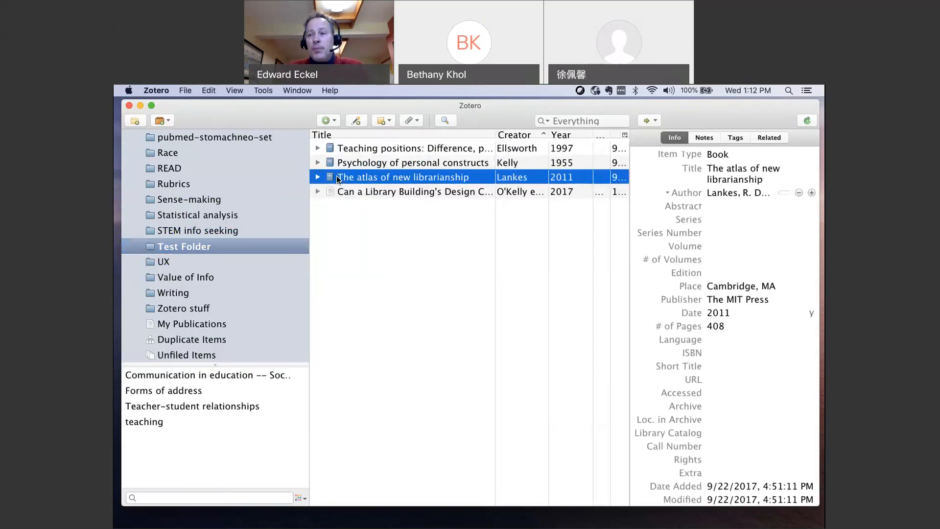
# - Remove the book "The atlas of new librarianship" from the Test Folder collection without trashing it
pyautogui.rightClick(332, 179)
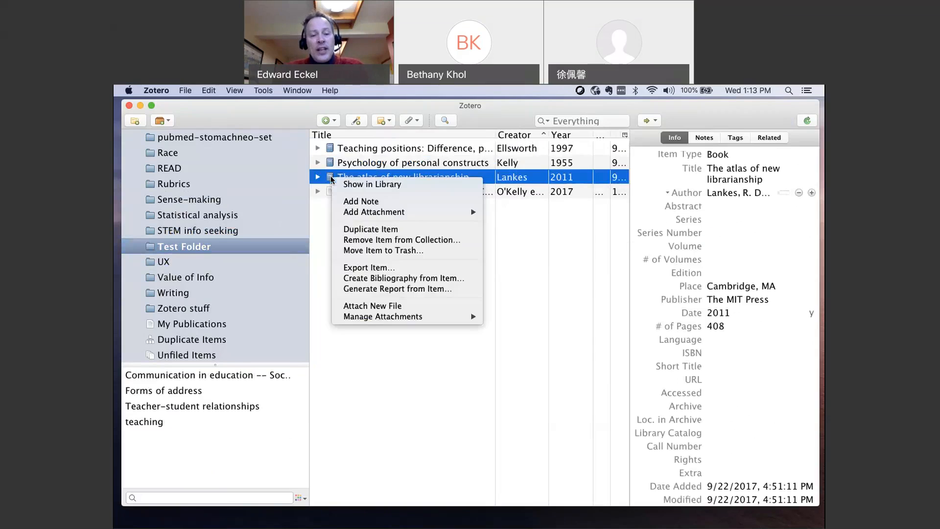
pyautogui.click(408, 241)
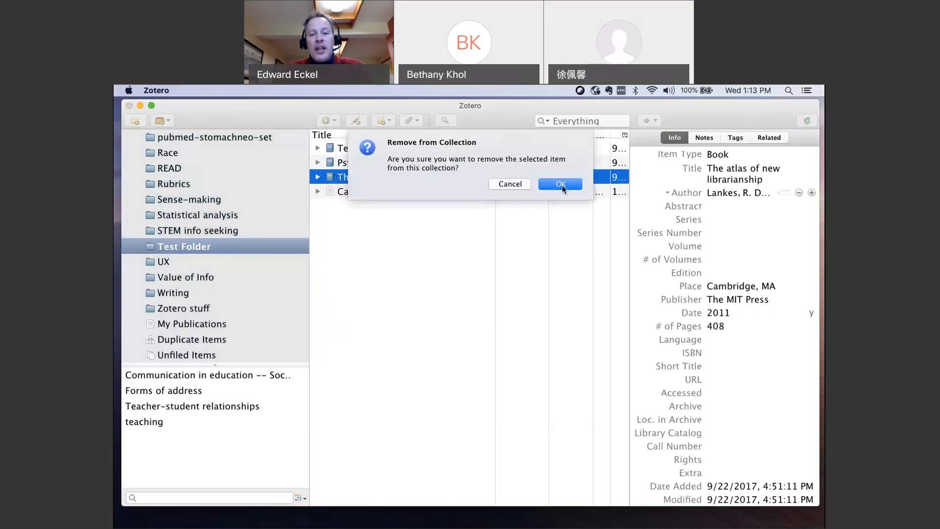
pyautogui.click(561, 185)
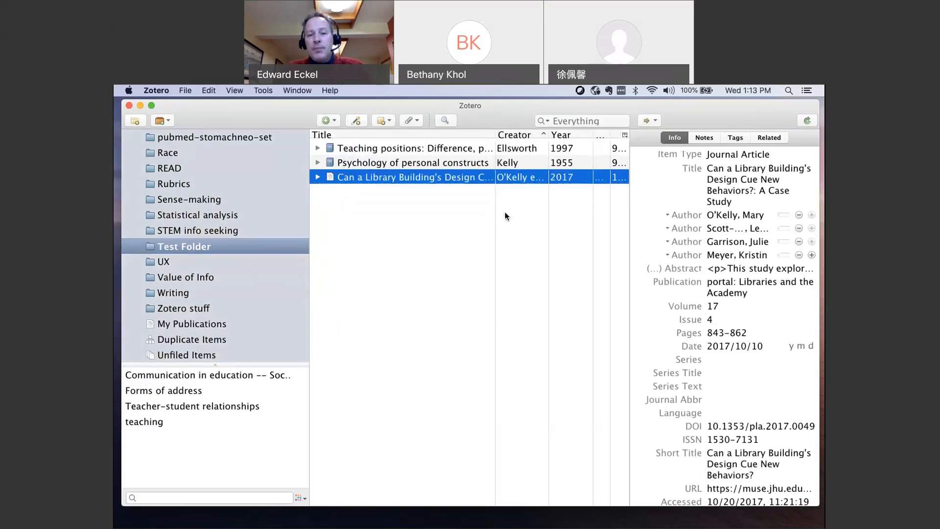
# - Check the trash option for the article "Can a Library Building's Design Cue New Behaviors?" without applying it, and display the Trash contents
pyautogui.rightClick(422, 179)
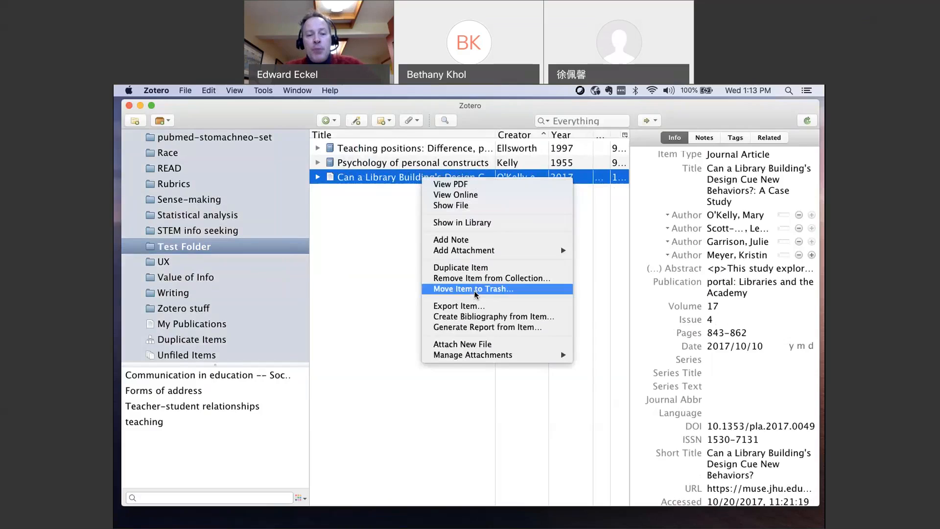
pyautogui.click(348, 281)
pyautogui.scroll(-2, 228, 293)
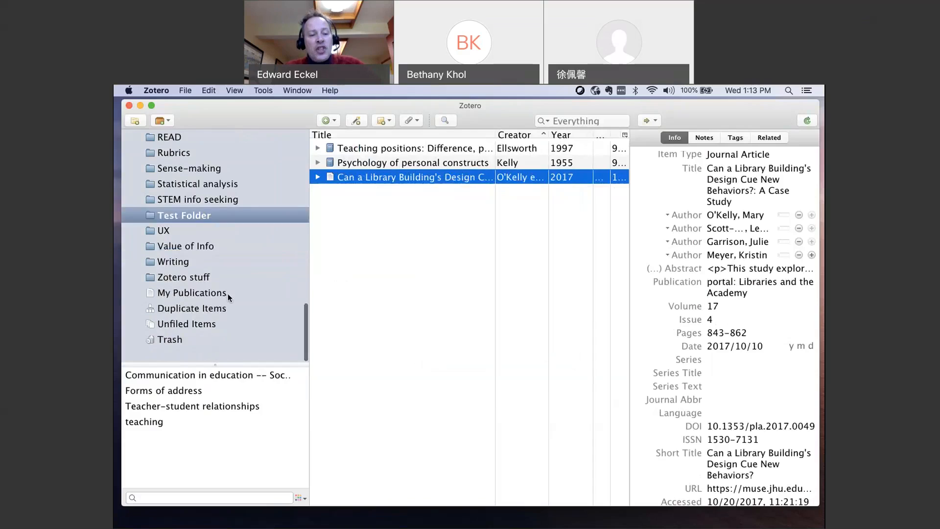
pyautogui.click(171, 338)
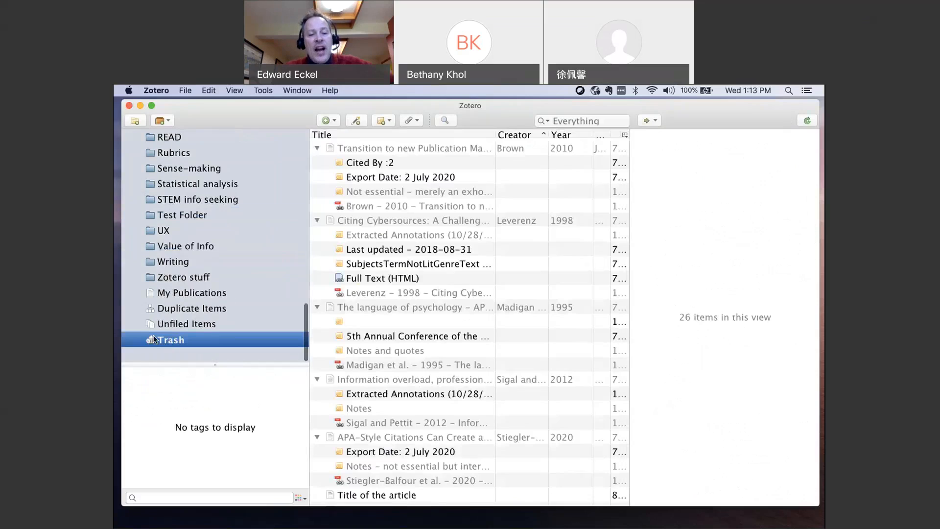
# - View the restore option for the trashed "Transition to new Publication Manual" article without applying it, and return to Test Folder
pyautogui.click(377, 148)
pyautogui.rightClick(377, 148)
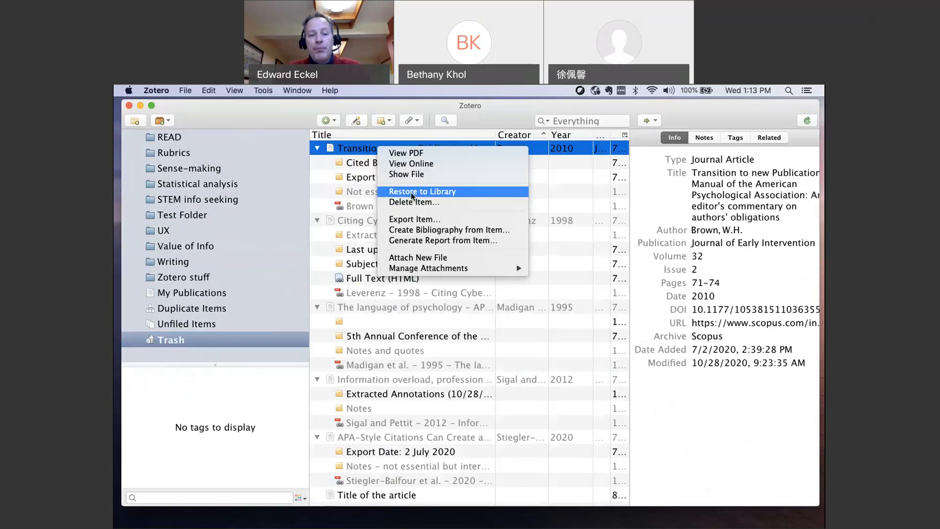
pyautogui.click(303, 271)
pyautogui.scroll(5, 249, 243)
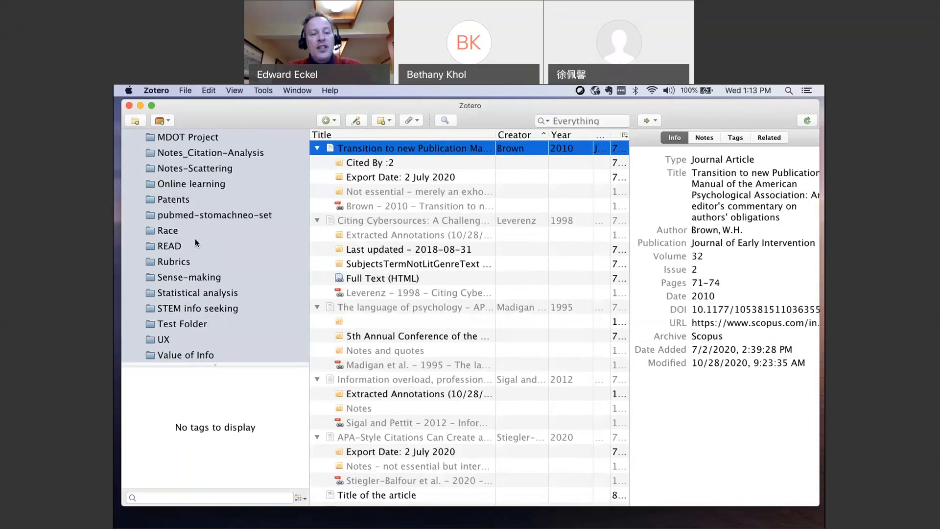
pyautogui.scroll(2, 194, 241)
pyautogui.scroll(-5, 194, 243)
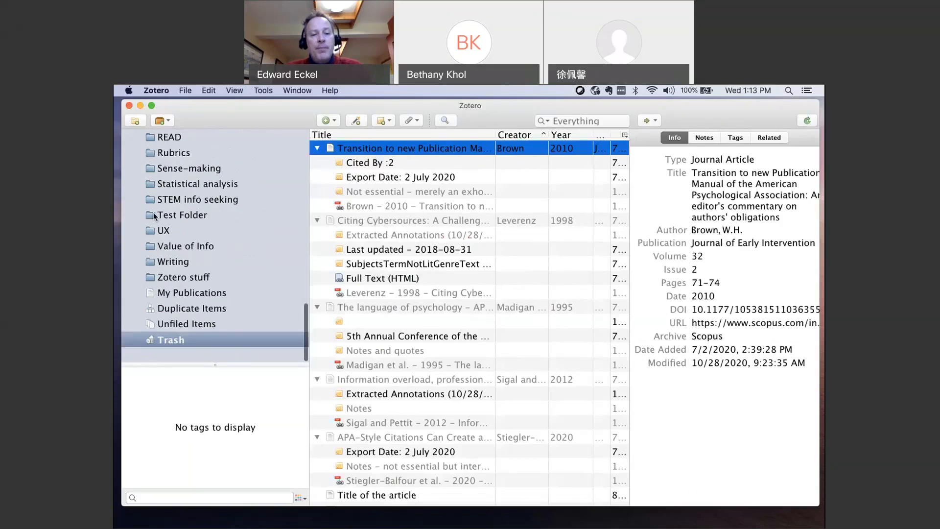
pyautogui.click(184, 215)
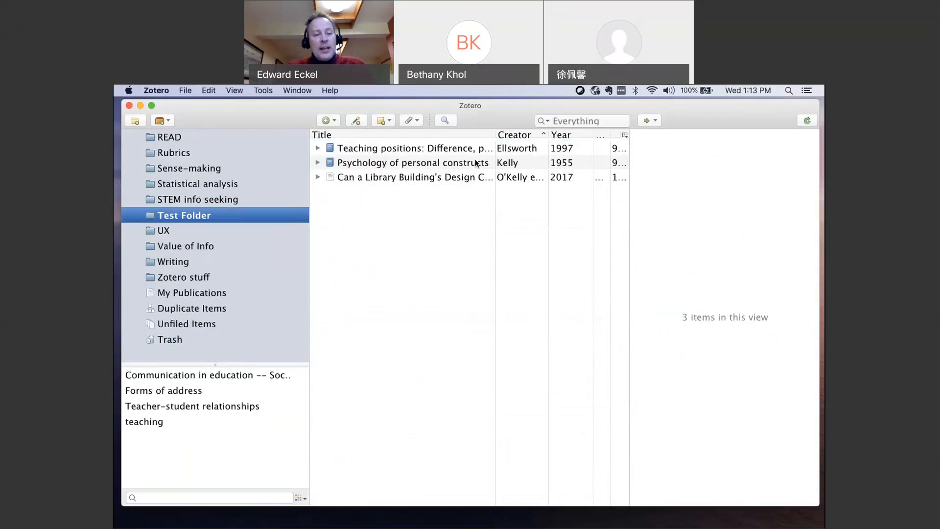
# - Display all items in My Library, browse its collections, and go back to the Test Folder collection
pyautogui.scroll(15, 272, 176)
pyautogui.click(180, 139)
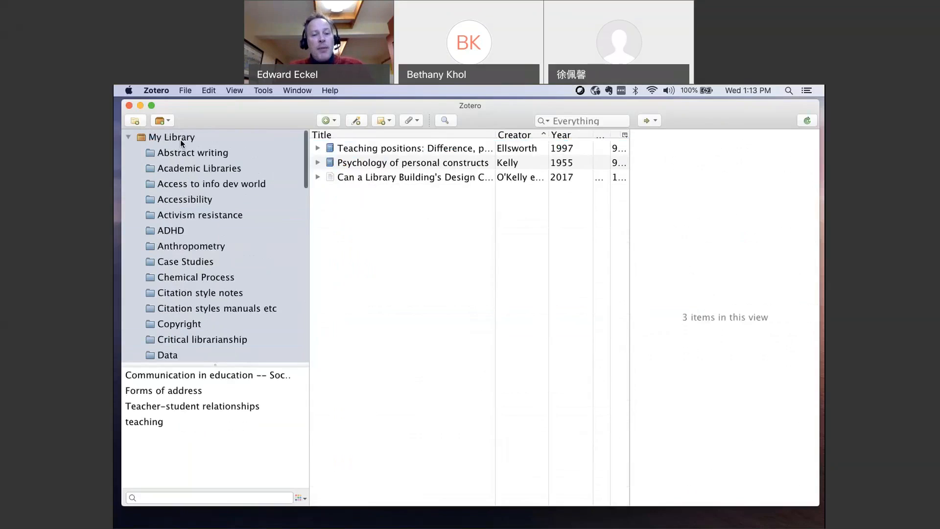
pyautogui.scroll(-15, 463, 366)
pyautogui.scroll(15, 463, 365)
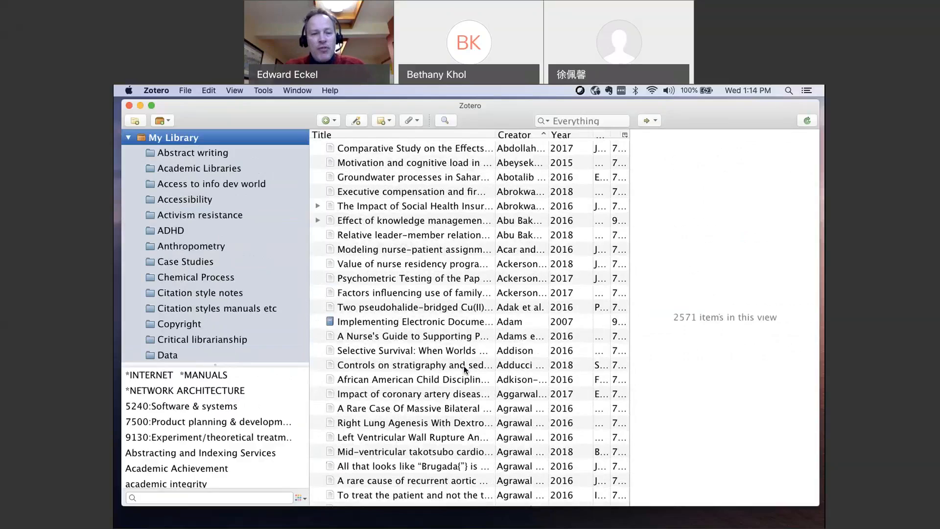
pyautogui.scroll(-5, 245, 254)
pyautogui.scroll(-4, 245, 256)
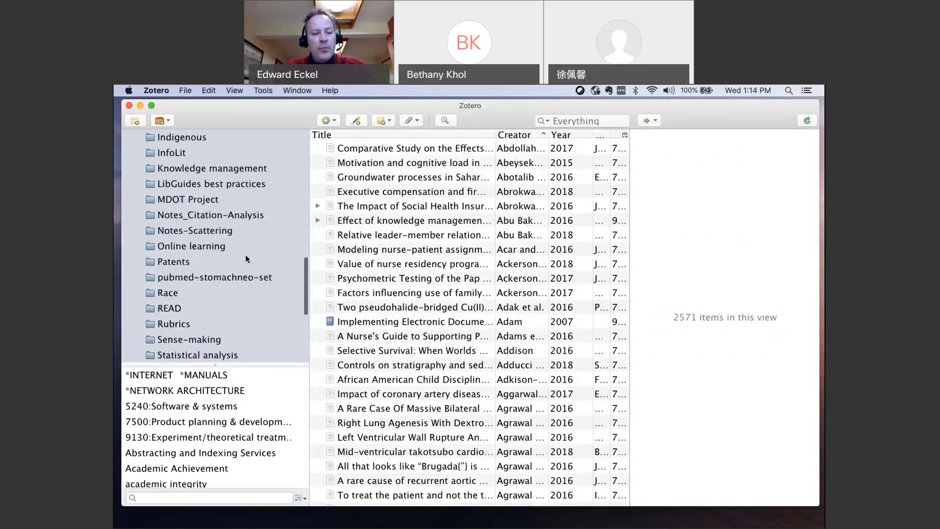
pyautogui.click(197, 292)
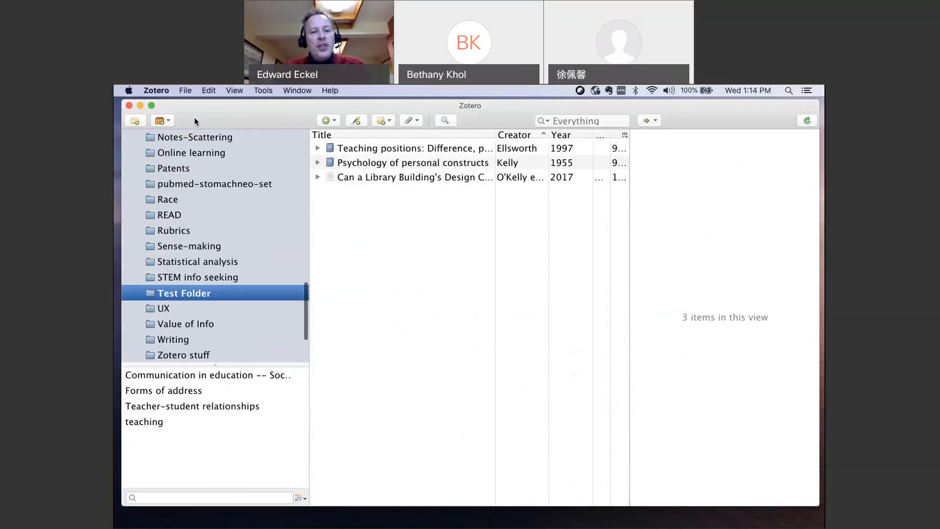
# - Create a blank Journal Article item in Test Folder, open its Publication field for editing, and minimize the Zotero window
pyautogui.click(335, 123)
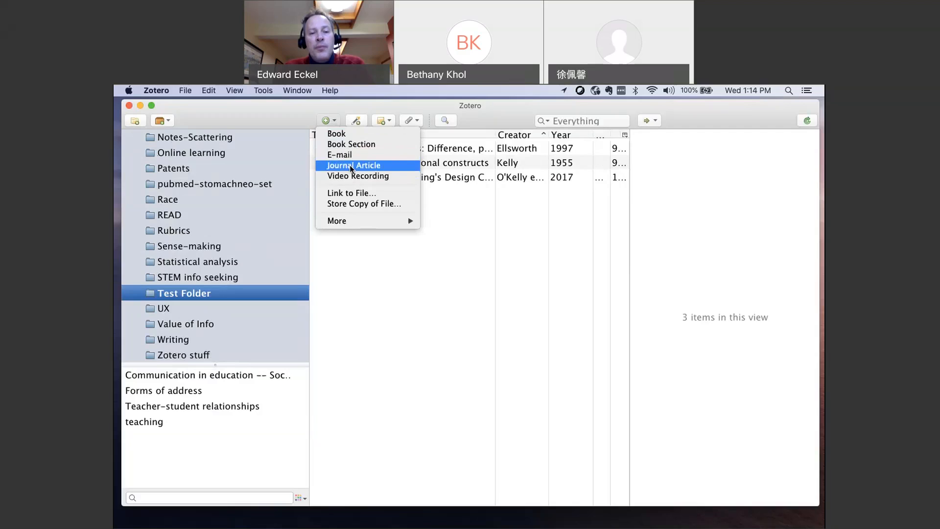
pyautogui.moveTo(353, 221)
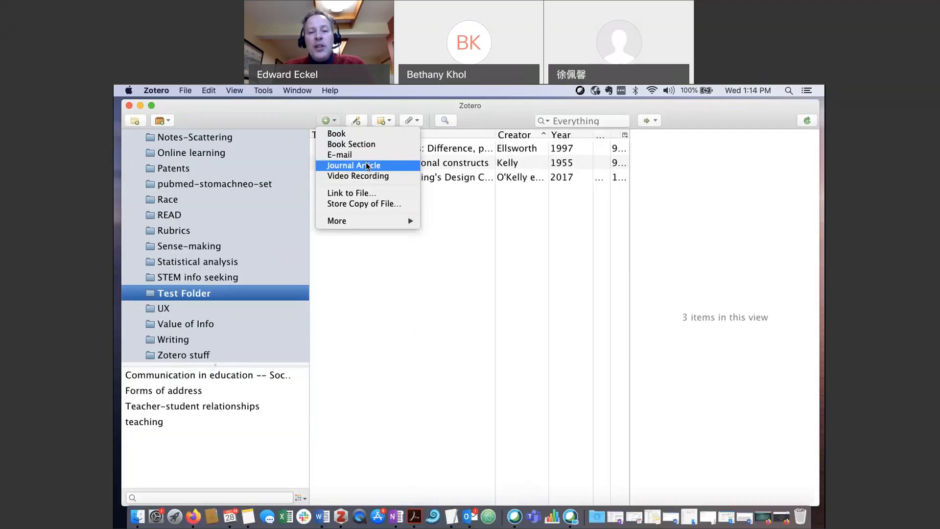
pyautogui.press('Escape')
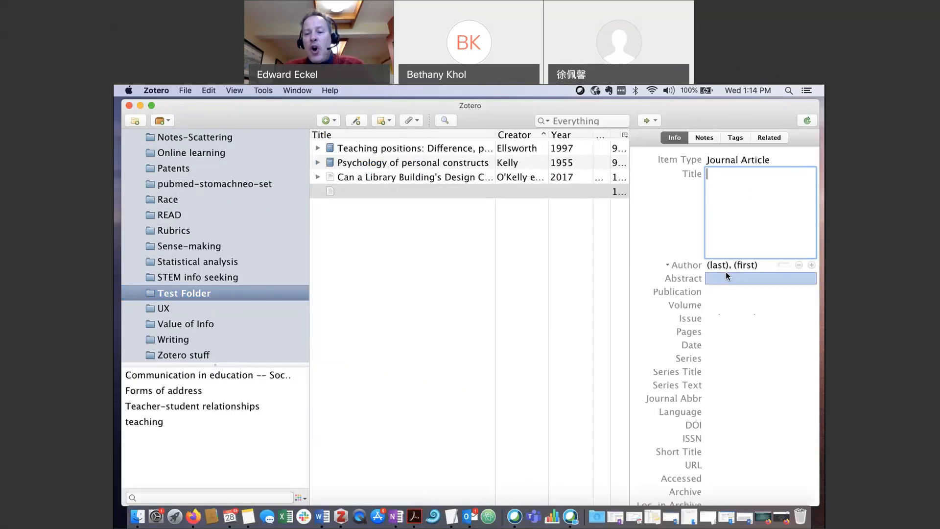
pyautogui.click(729, 293)
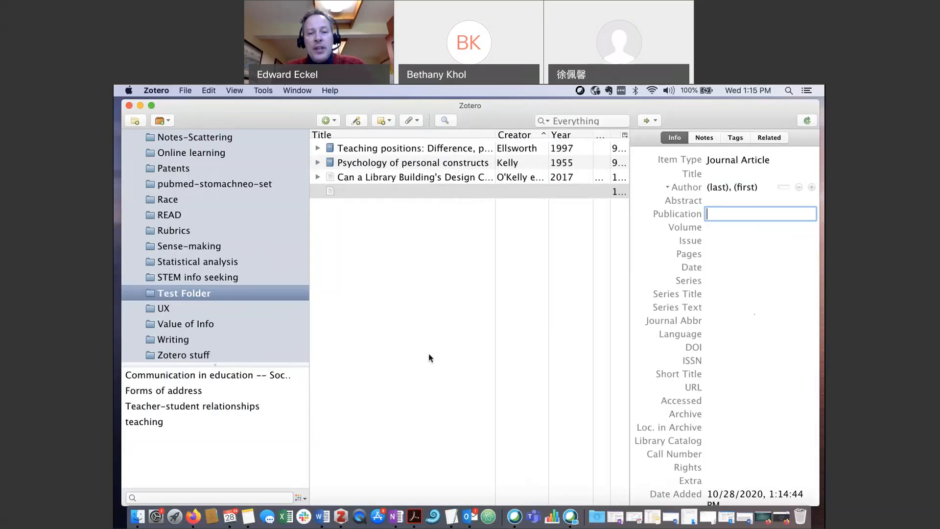
pyautogui.click(141, 106)
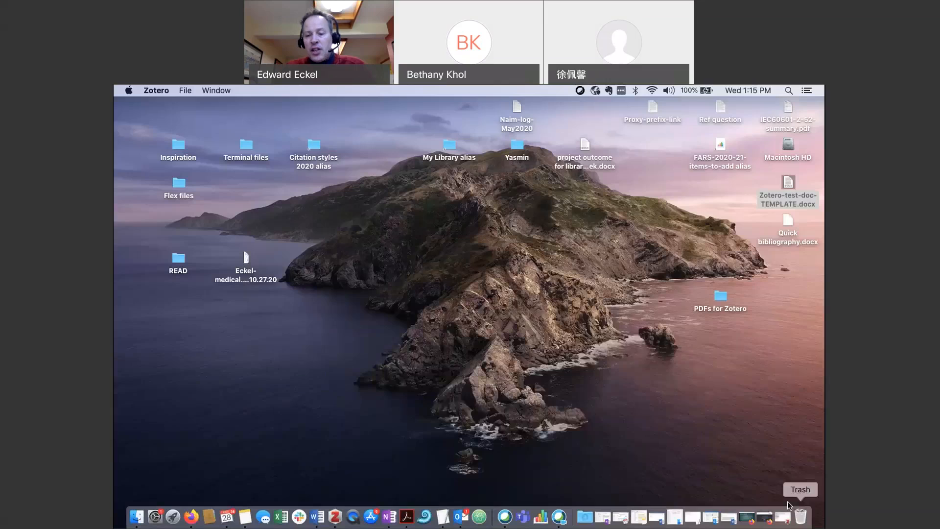
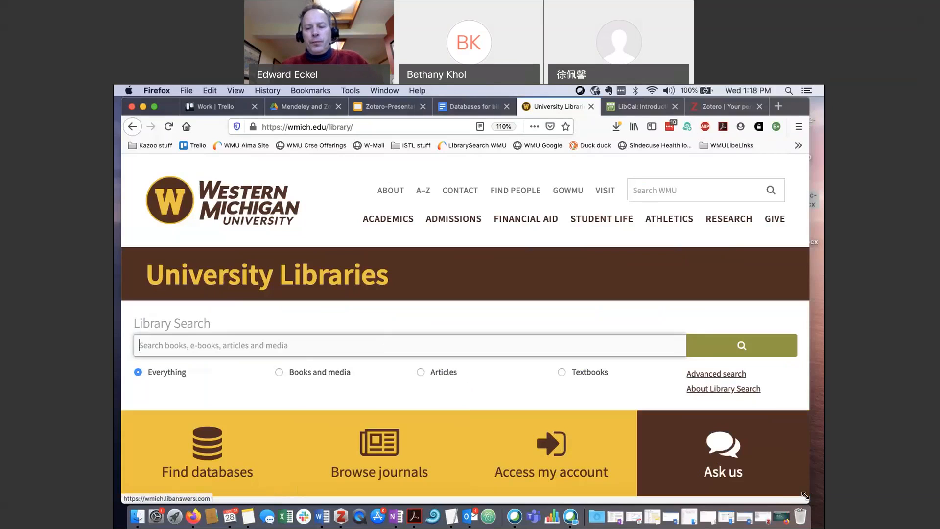
# - Try the Books and media scope of the University Libraries search, and set the search scope to Articles
pyautogui.moveTo(809, 493); pyautogui.dragTo(811, 492)
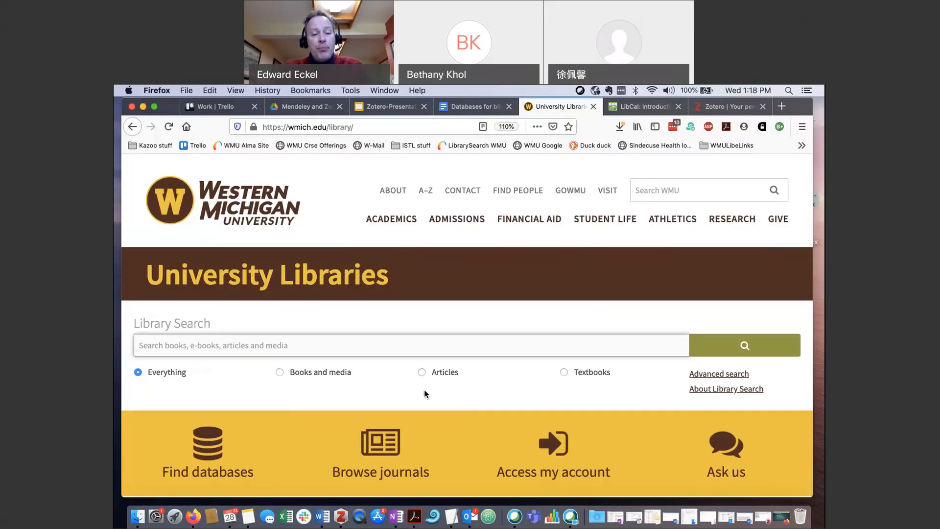
pyautogui.click(275, 372)
pyautogui.click(421, 373)
pyautogui.scroll(-1, 306, 345)
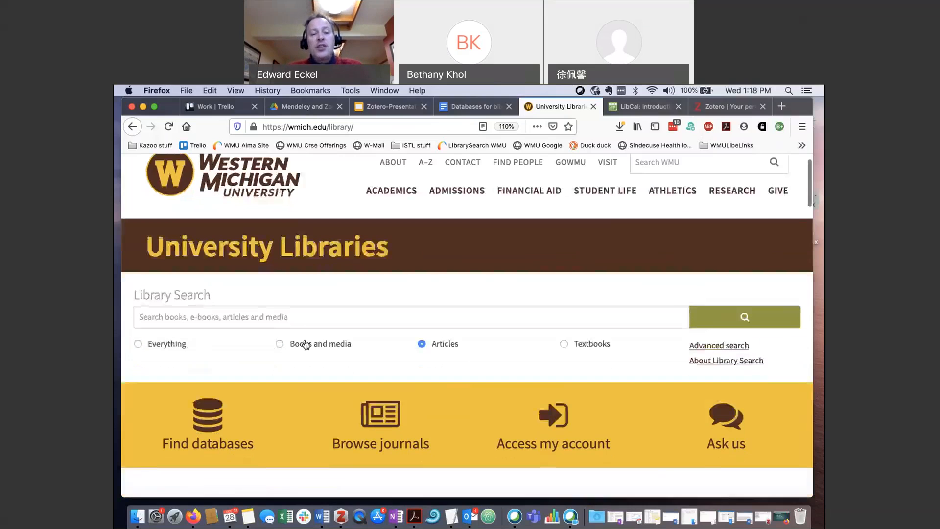
pyautogui.click(279, 344)
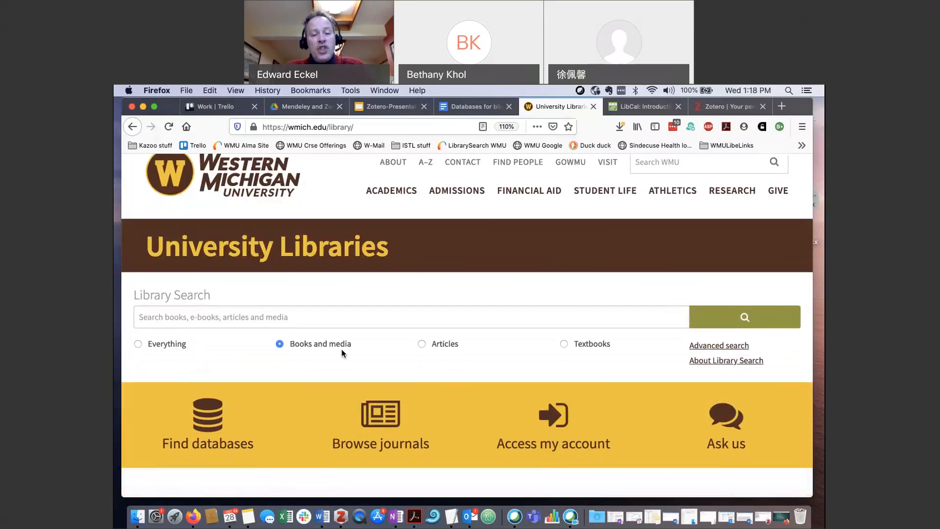
pyautogui.click(421, 344)
# - Search the library's articles for "combinatorics physics"
pyautogui.click(427, 320)
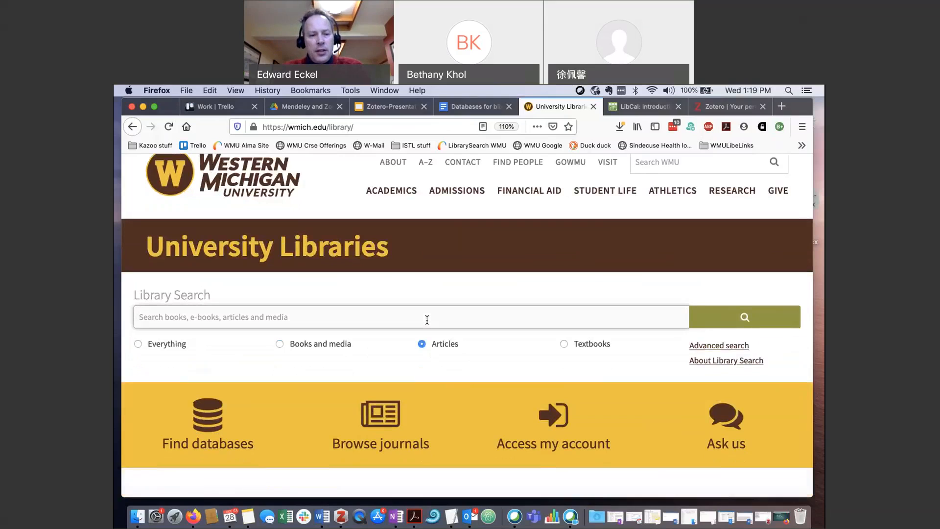
pyautogui.write('combinatoric')
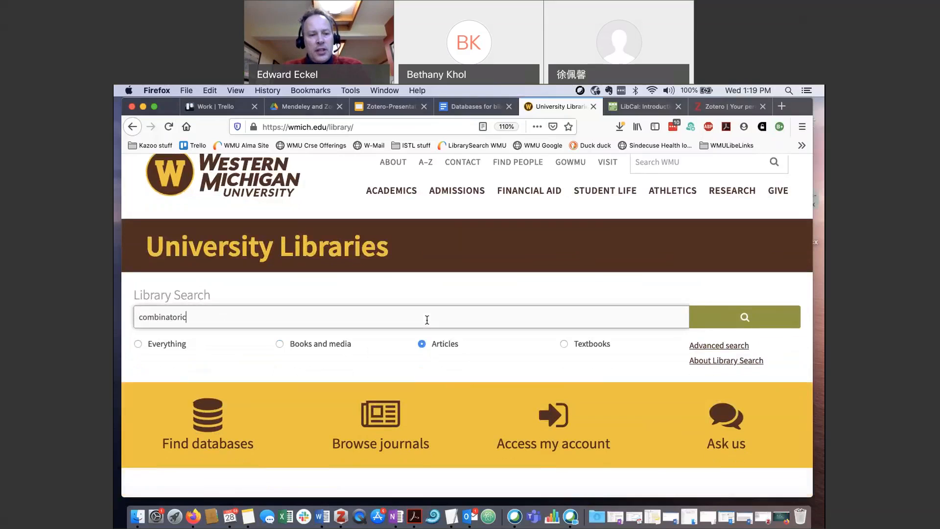
pyautogui.write('s physics')
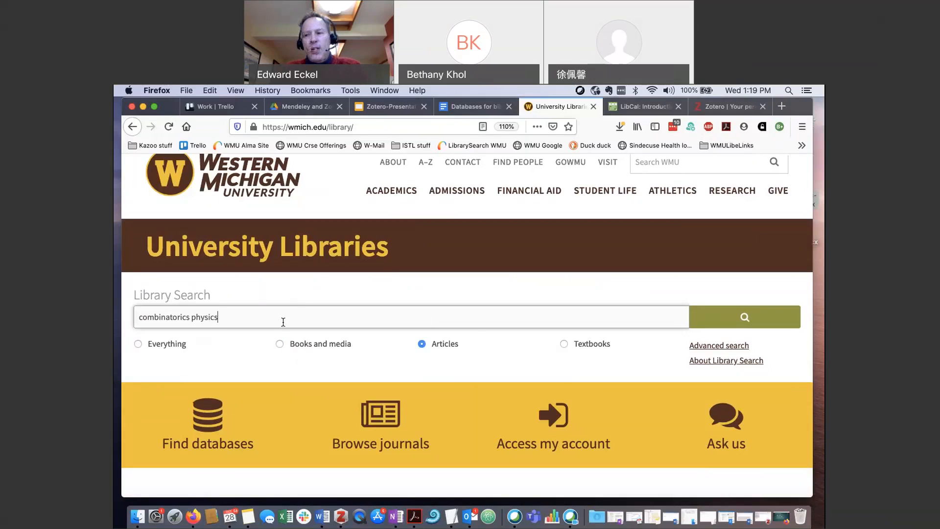
pyautogui.click(742, 319)
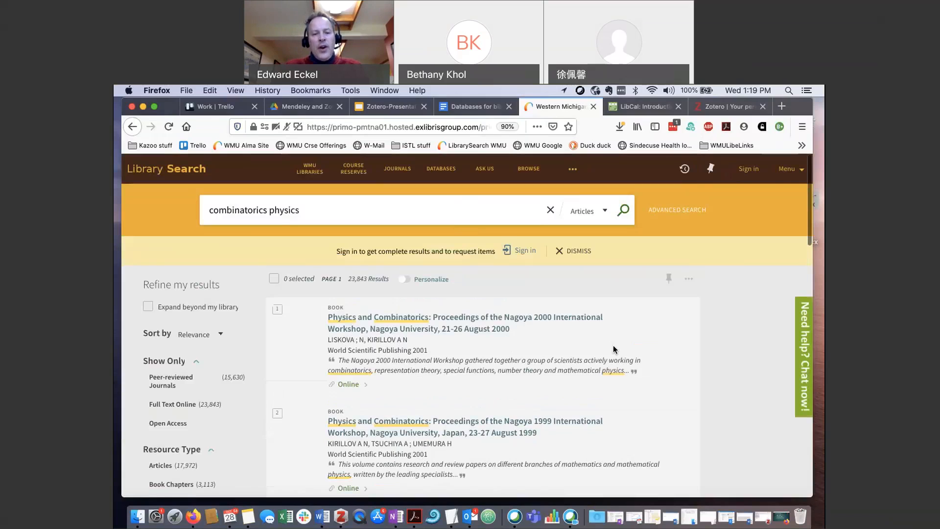
# - Examine the book and article entries in the search results, highlighting the journal name of the "Density profiles in the raise and peel model" article
pyautogui.scroll(-10, 613, 349)
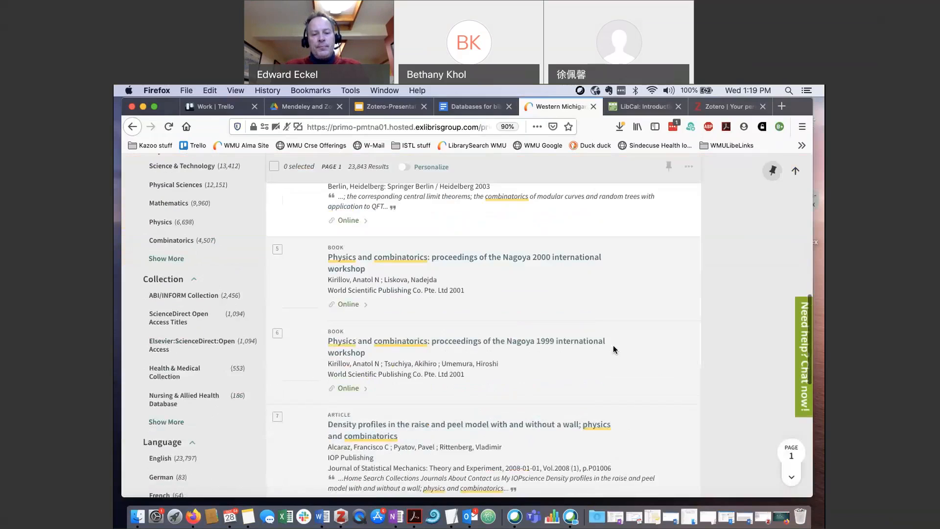
pyautogui.scroll(-3, 614, 350)
pyautogui.scroll(-2, 615, 350)
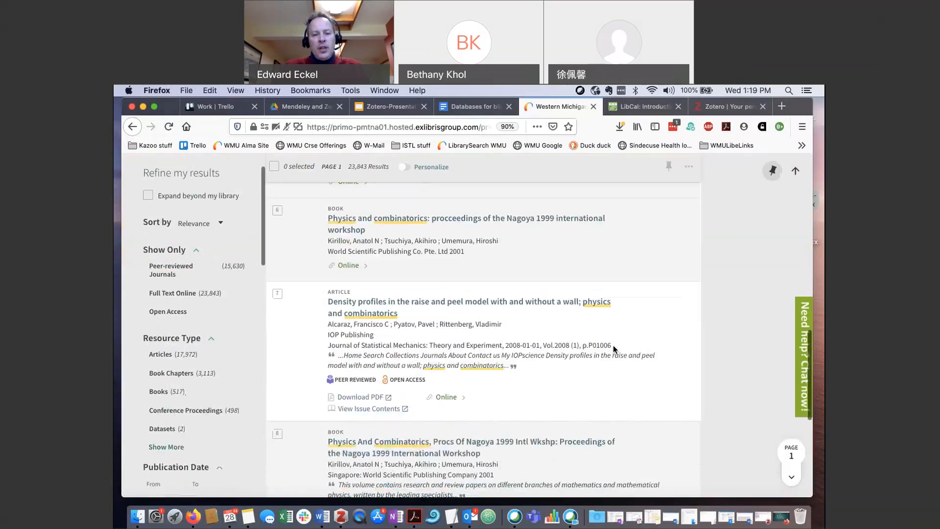
pyautogui.scroll(15, 523, 290)
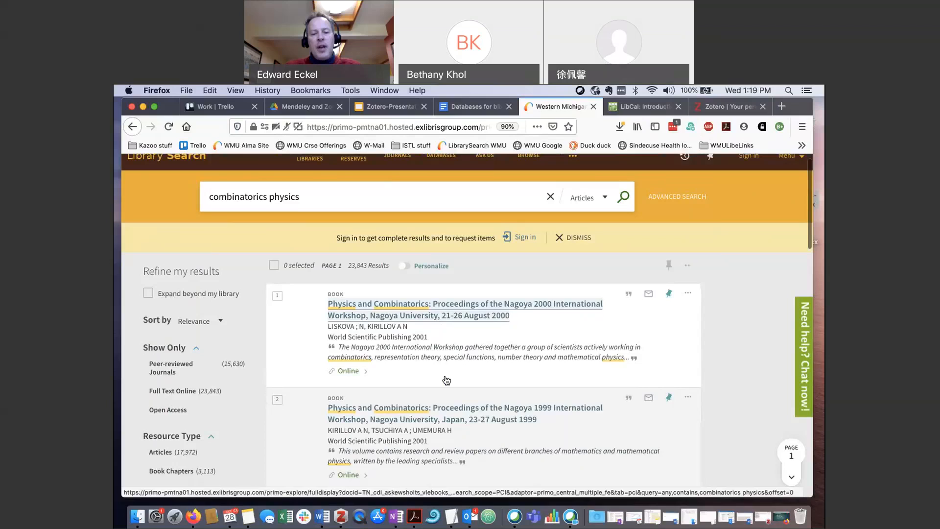
pyautogui.scroll(-1, 392, 392)
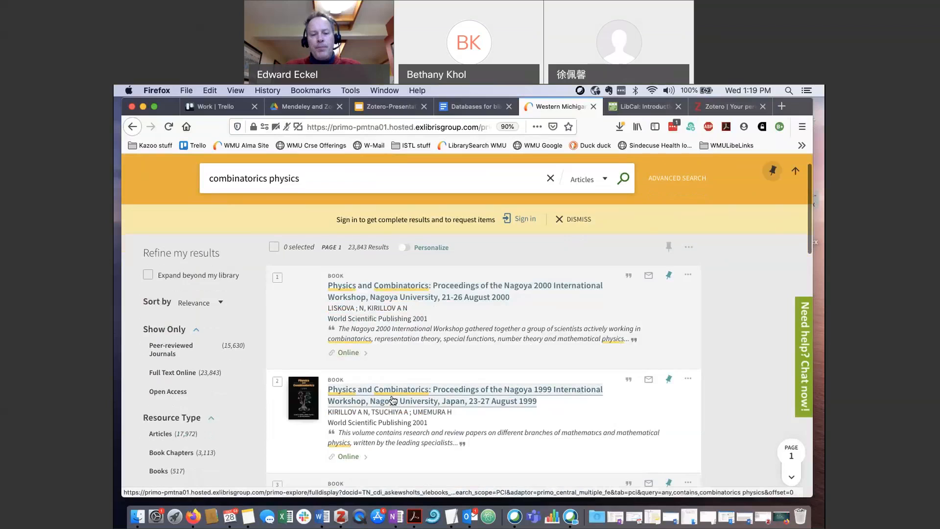
pyautogui.scroll(-3, 392, 399)
pyautogui.scroll(-5, 391, 394)
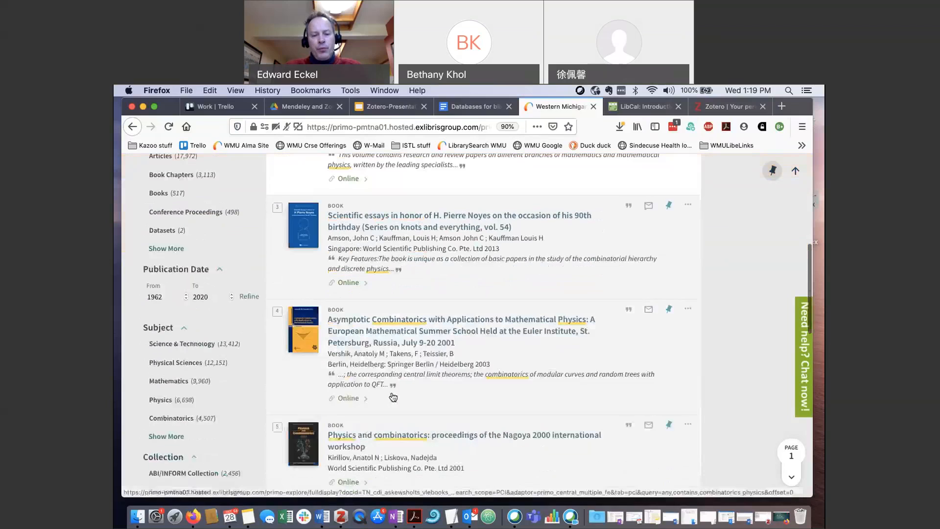
pyautogui.scroll(-8, 392, 397)
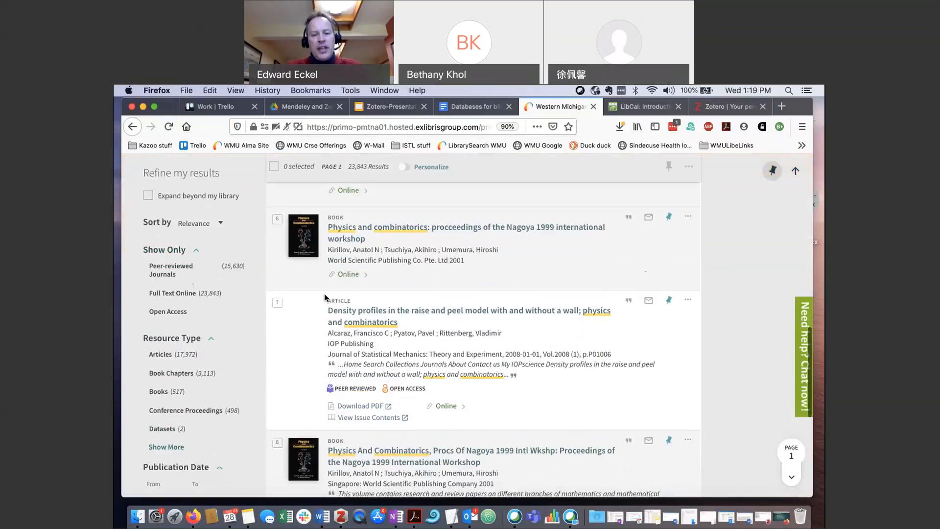
pyautogui.moveTo(330, 358); pyautogui.dragTo(428, 357)
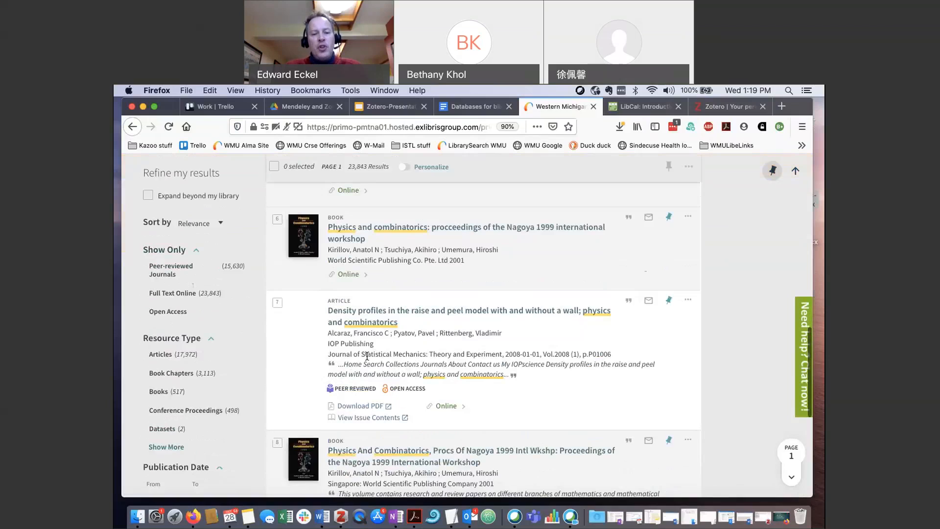
pyautogui.scroll(-3, 427, 356)
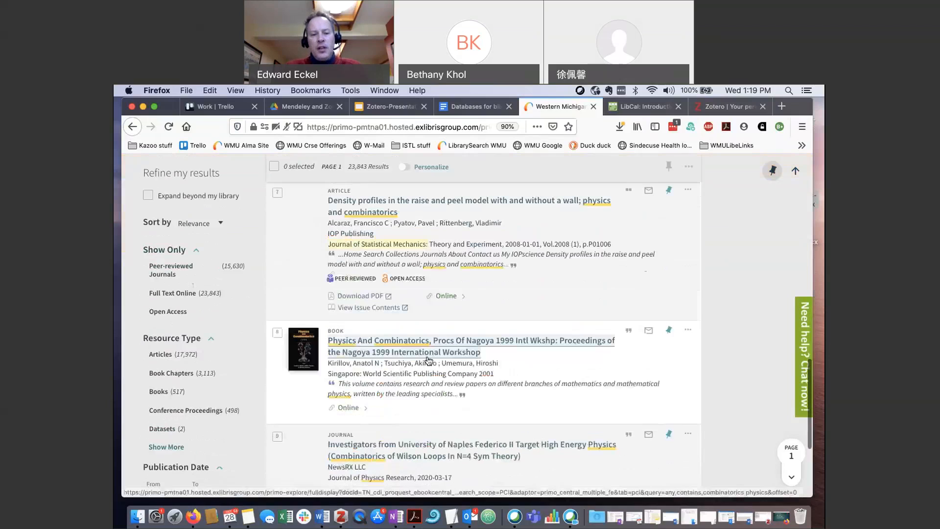
# - Circle the pins of the first two search results and draw an arrow from the first pin to the favorites pin
pyautogui.scroll(-2, 429, 361)
pyautogui.scroll(-2, 427, 360)
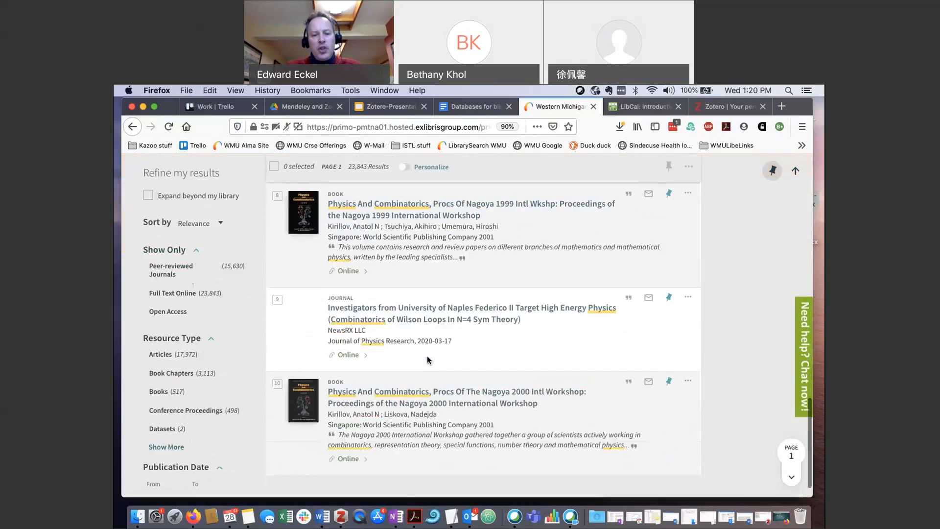
pyautogui.scroll(-1, 405, 353)
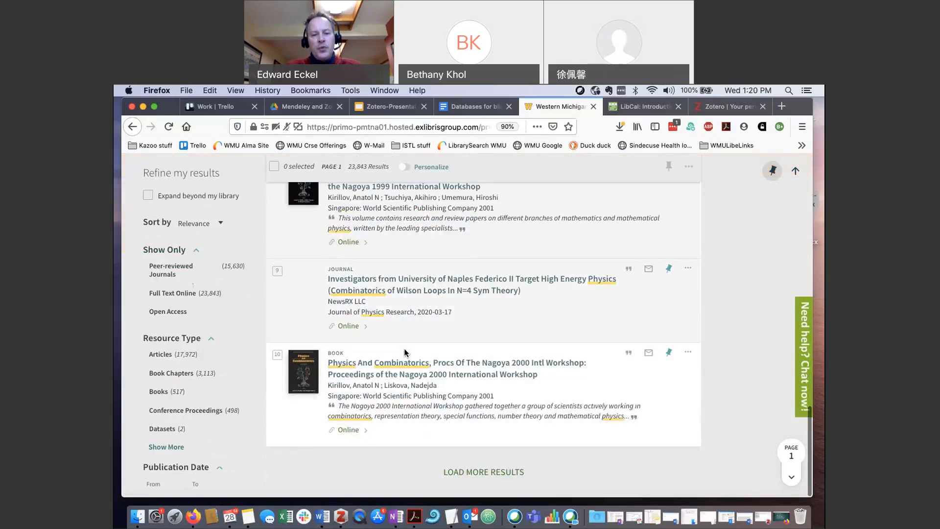
pyautogui.scroll(18, 405, 353)
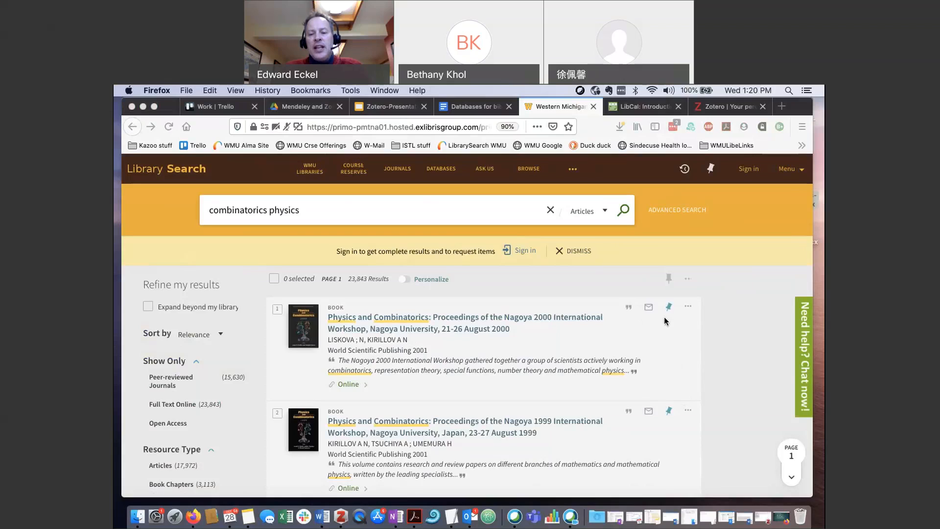
pyautogui.moveTo(676, 289); pyautogui.dragTo(668, 296)
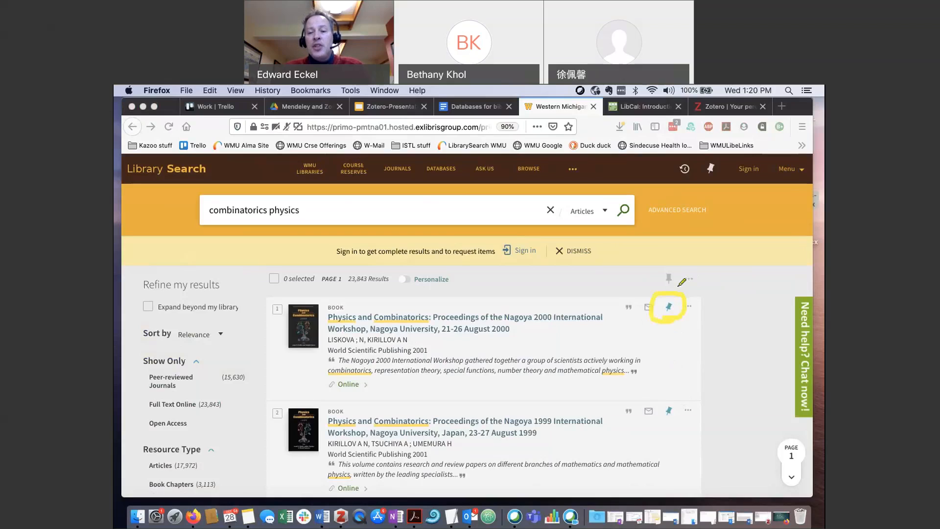
pyautogui.moveTo(682, 282)
pyautogui.mouseDown()
pyautogui.moveTo(709, 177)
pyautogui.moveTo(722, 169)
pyautogui.moveTo(720, 197)
pyautogui.mouseUp()
pyautogui.click(720, 167)
pyautogui.moveTo(720, 157)
pyautogui.mouseDown()
pyautogui.moveTo(716, 181)
pyautogui.moveTo(719, 156)
pyautogui.mouseUp()
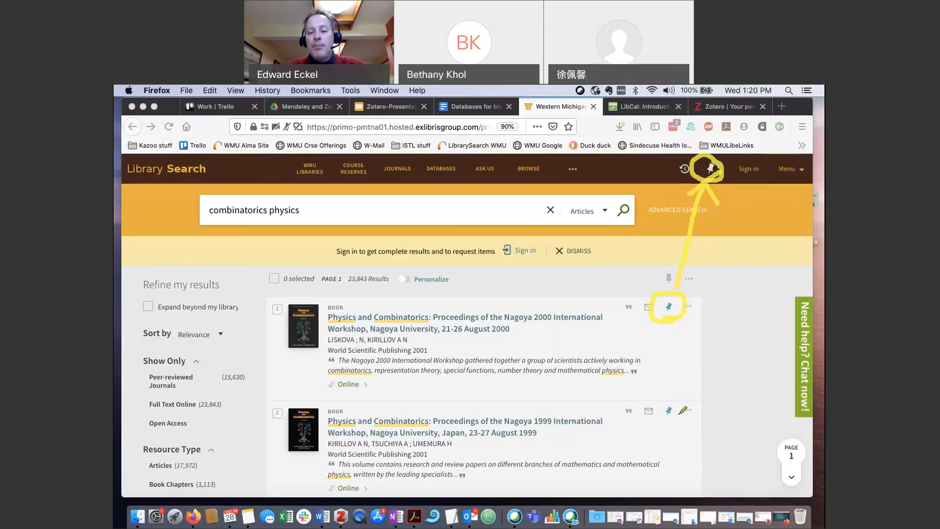
pyautogui.moveTo(682, 410)
pyautogui.mouseDown()
pyautogui.moveTo(678, 401)
pyautogui.moveTo(659, 404)
pyautogui.moveTo(681, 416)
pyautogui.mouseUp()
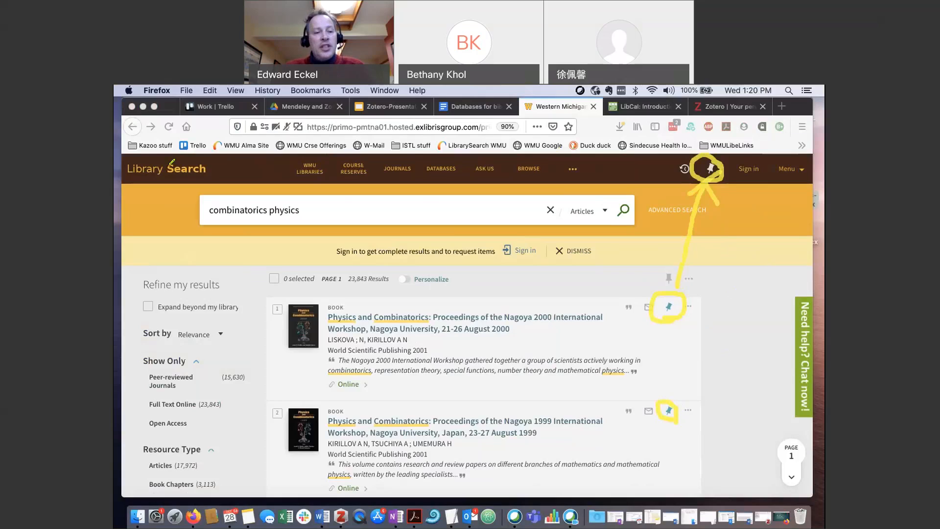
pyautogui.click(154, 168)
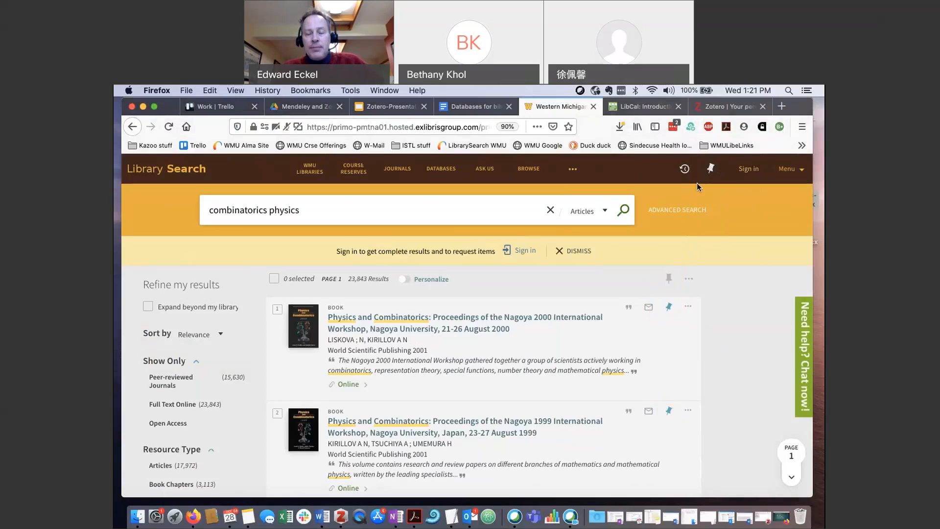
# - Pin the first two "Physics and Combinatorics" results, the August 2000 and August 1999 Nagoya workshop proceedings, to the favorites
pyautogui.click(669, 308)
pyautogui.scroll(-2, 687, 352)
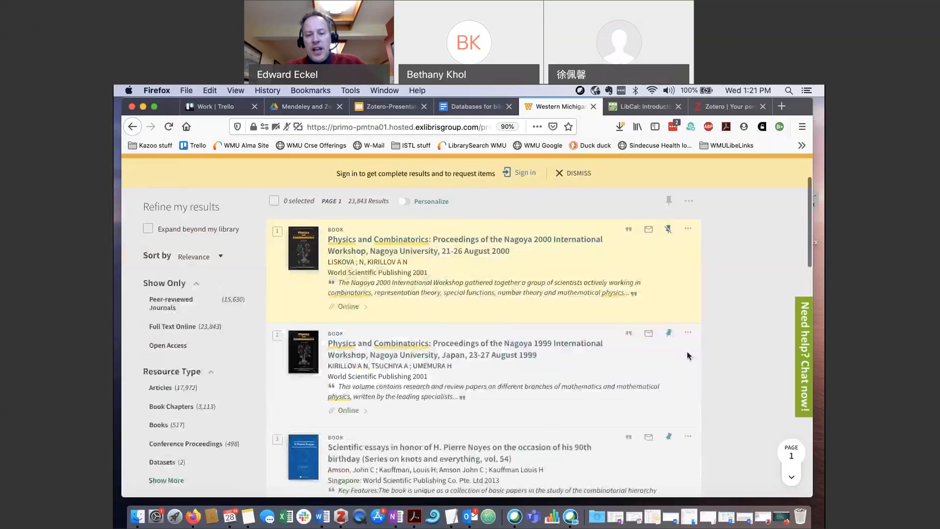
pyautogui.click(669, 336)
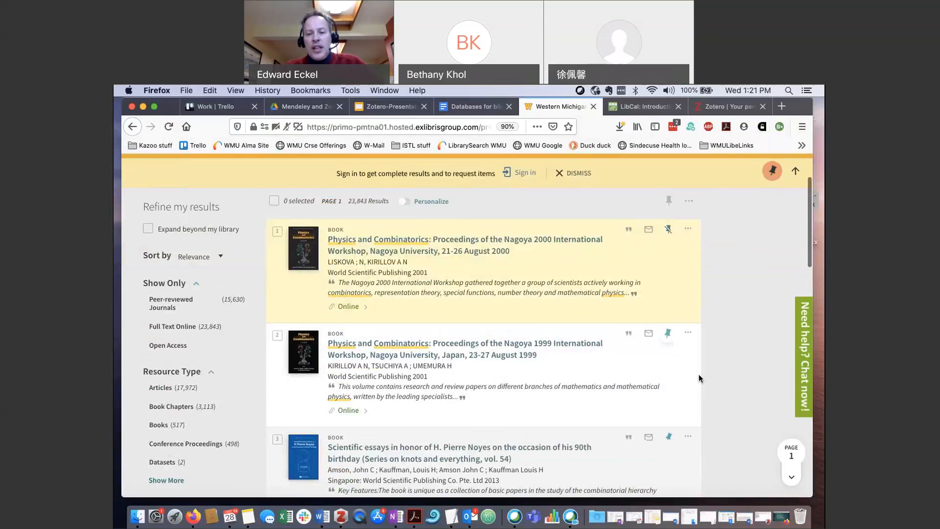
pyautogui.scroll(-2, 699, 375)
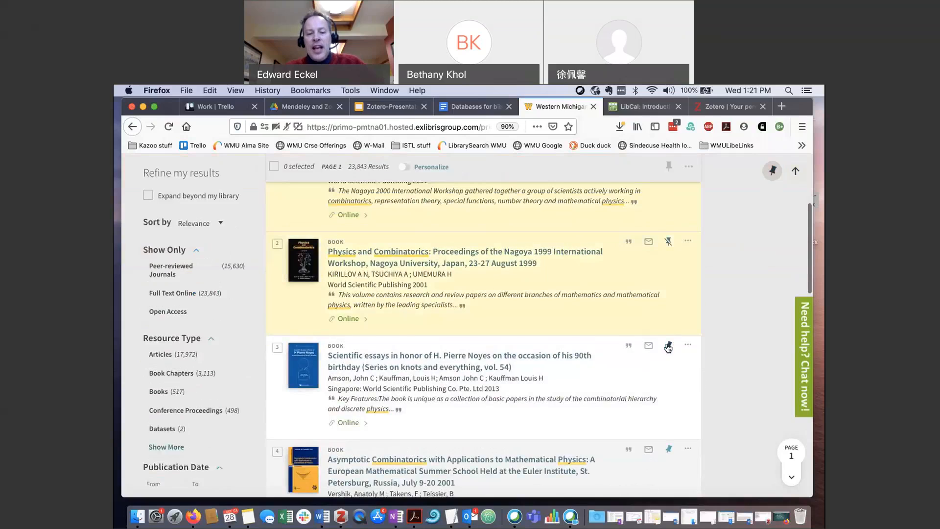
pyautogui.click(668, 346)
# - Pin the "Density profiles in the raise and peel model" article, the University of Naples journal entry and the Nagoya 2000 Intl Workshop book
pyautogui.scroll(-4, 667, 347)
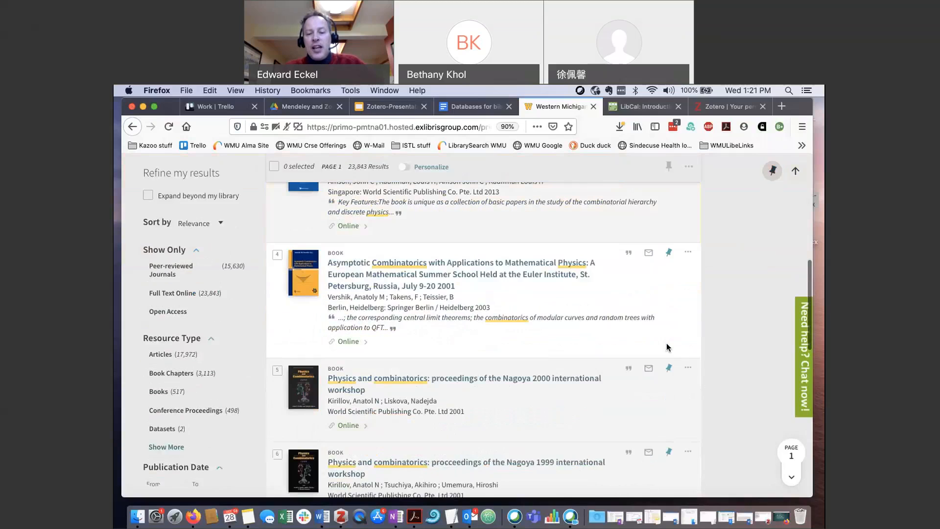
pyautogui.scroll(-3, 667, 347)
pyautogui.click(669, 389)
pyautogui.scroll(-2, 725, 422)
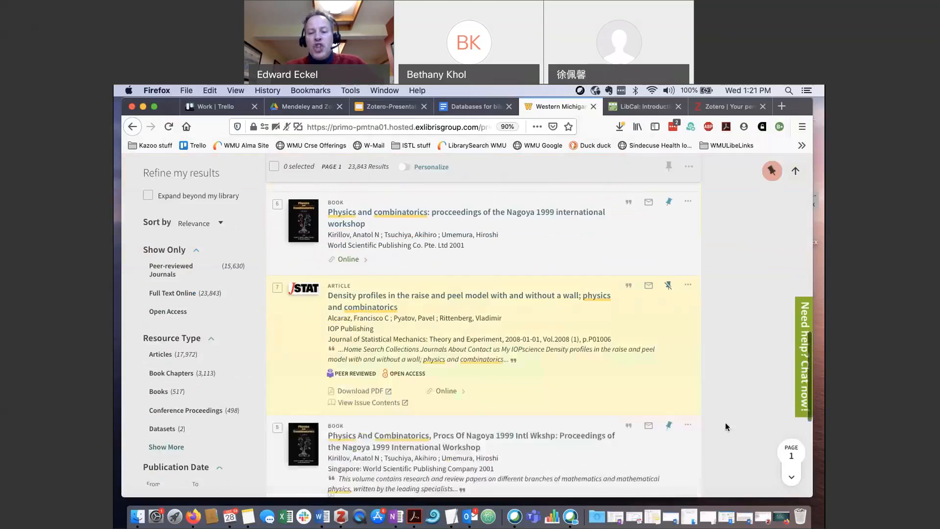
pyautogui.scroll(-1, 725, 422)
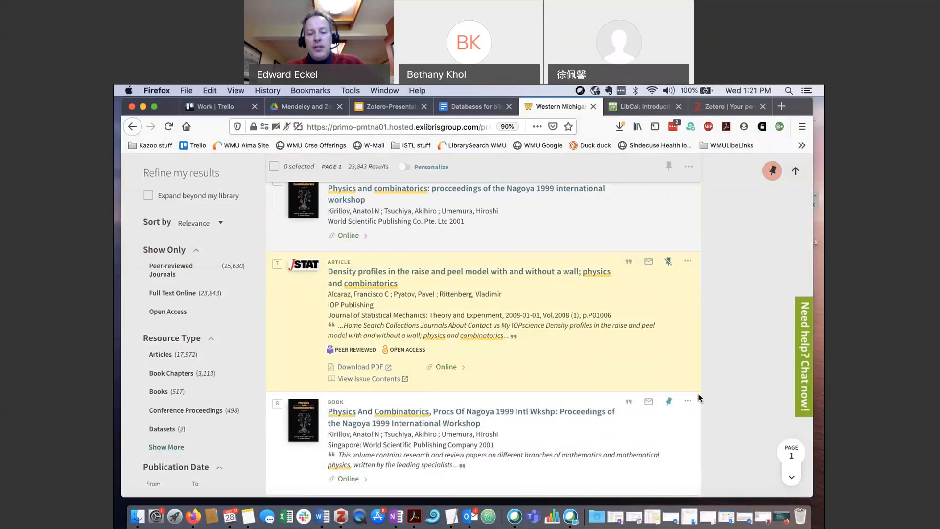
pyautogui.scroll(-2, 671, 398)
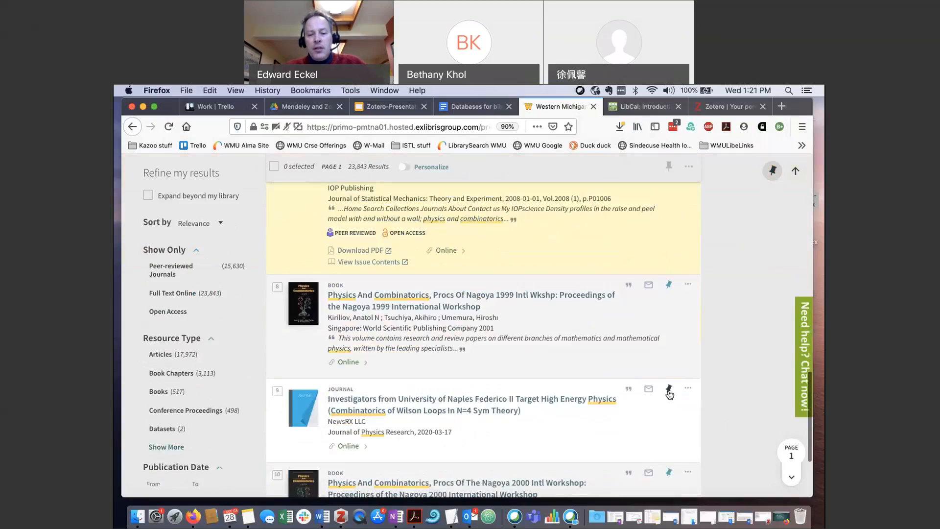
pyautogui.click(669, 391)
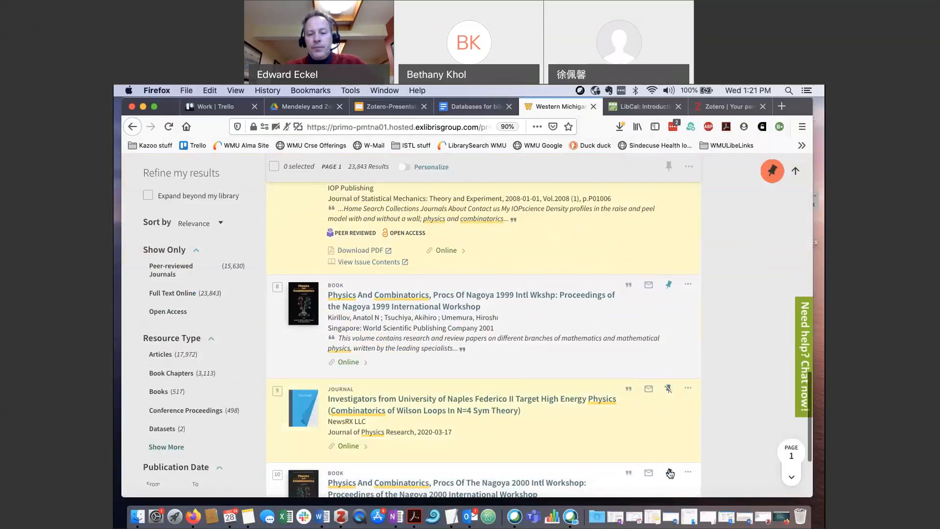
pyautogui.scroll(15, 704, 302)
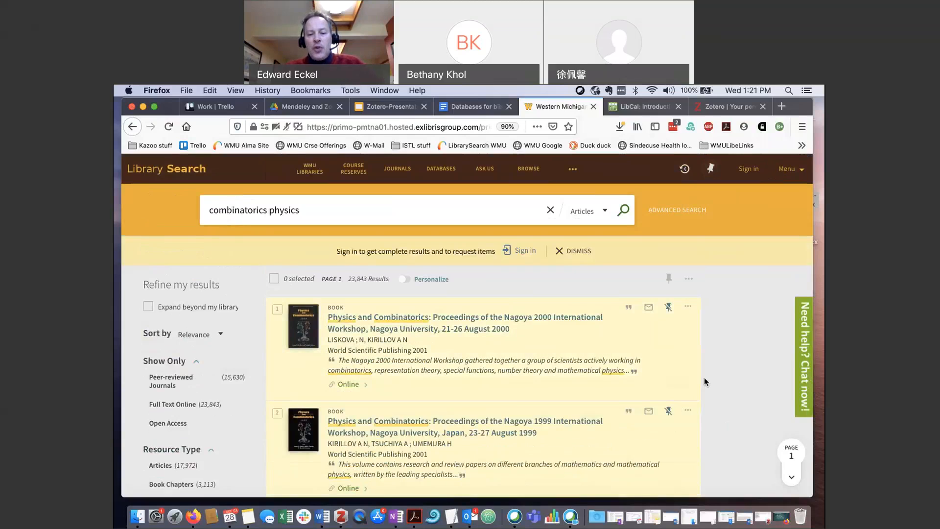
# - Check the pinned entries in the results, and open My Favorites to review its saved records
pyautogui.scroll(-15, 705, 378)
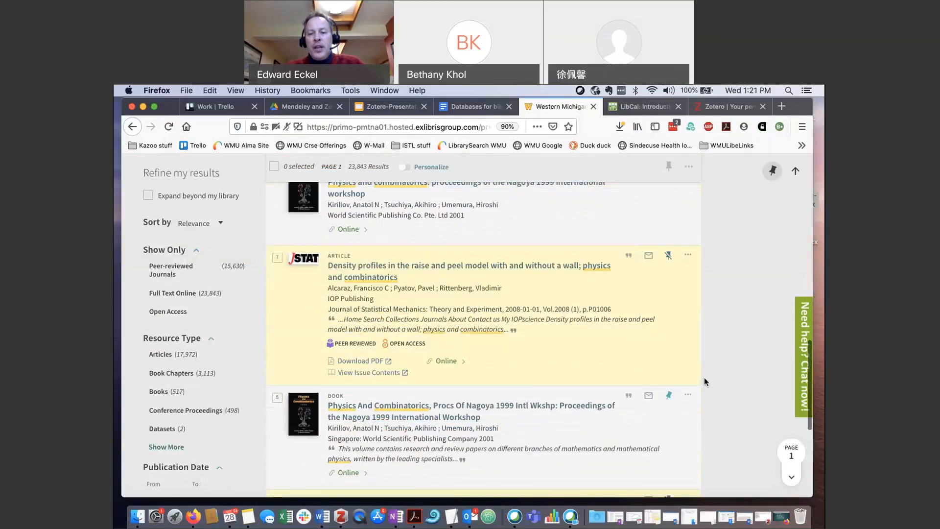
pyautogui.scroll(15, 704, 381)
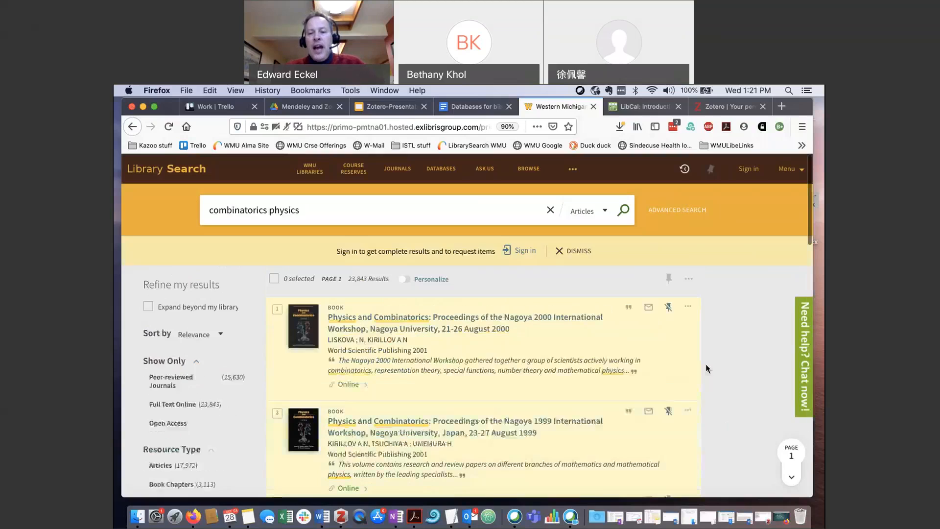
pyautogui.click(711, 171)
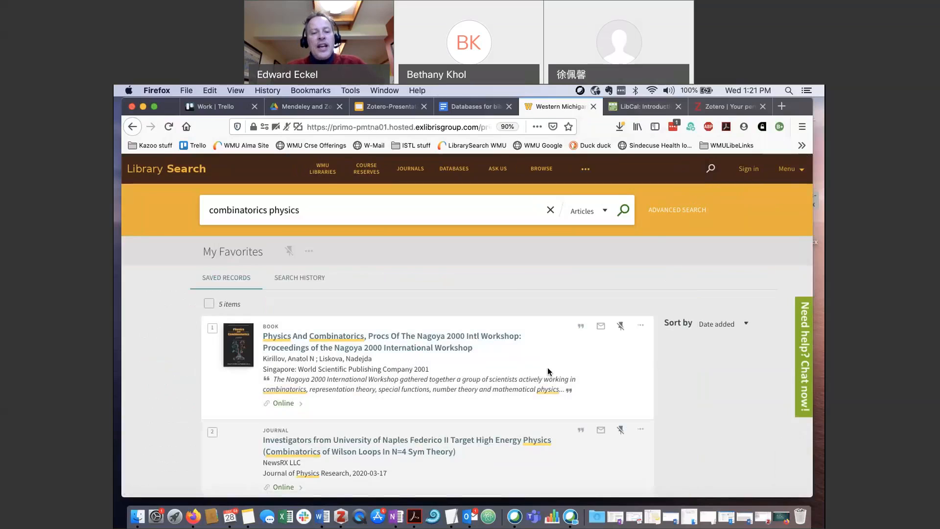
pyautogui.scroll(-5, 548, 371)
pyautogui.scroll(-3, 549, 371)
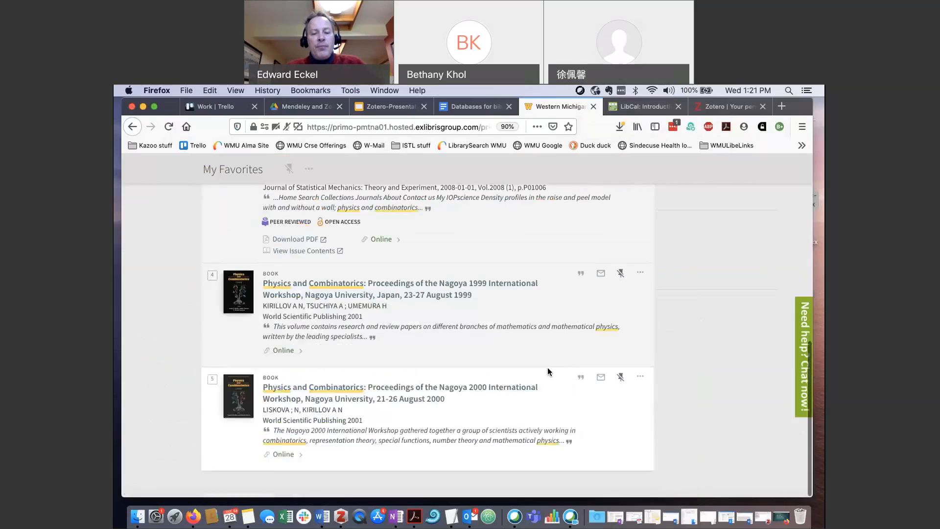
pyautogui.scroll(10, 549, 371)
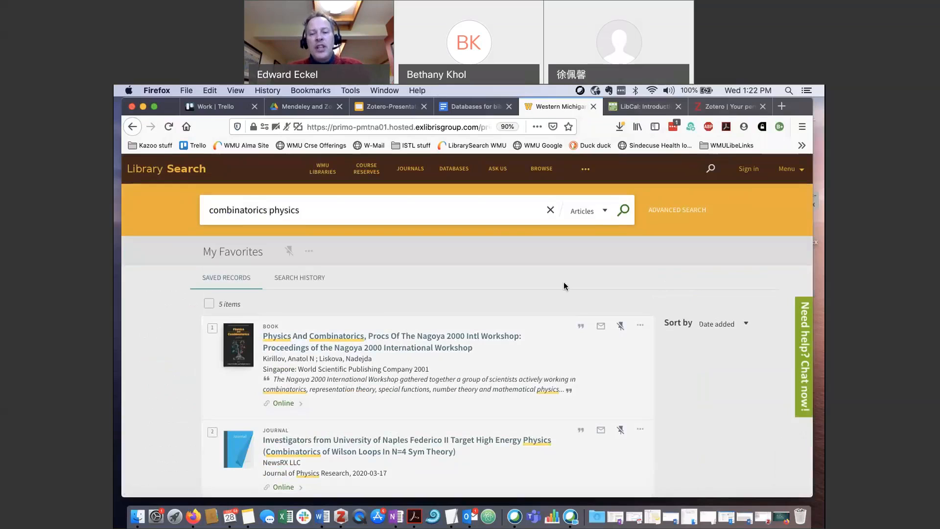
pyautogui.scroll(-1, 564, 277)
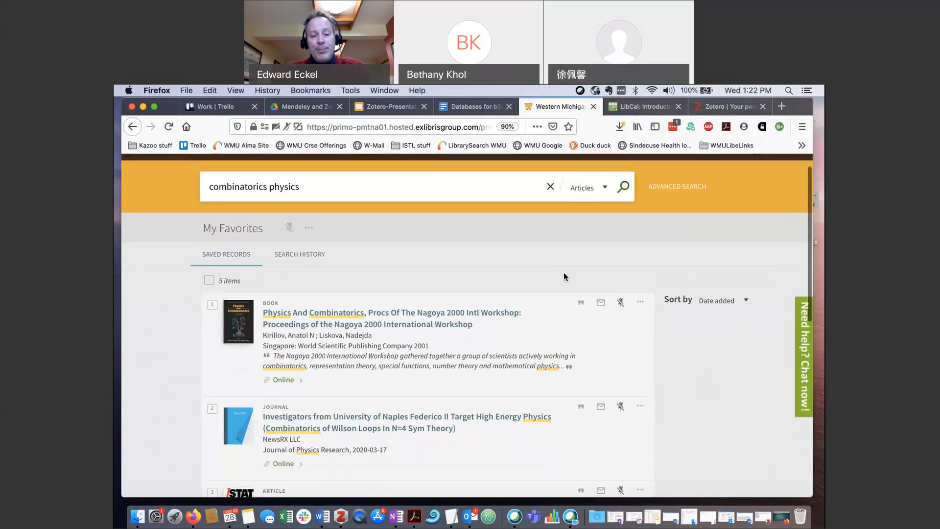
pyautogui.scroll(1, 564, 277)
pyautogui.scroll(-10, 565, 277)
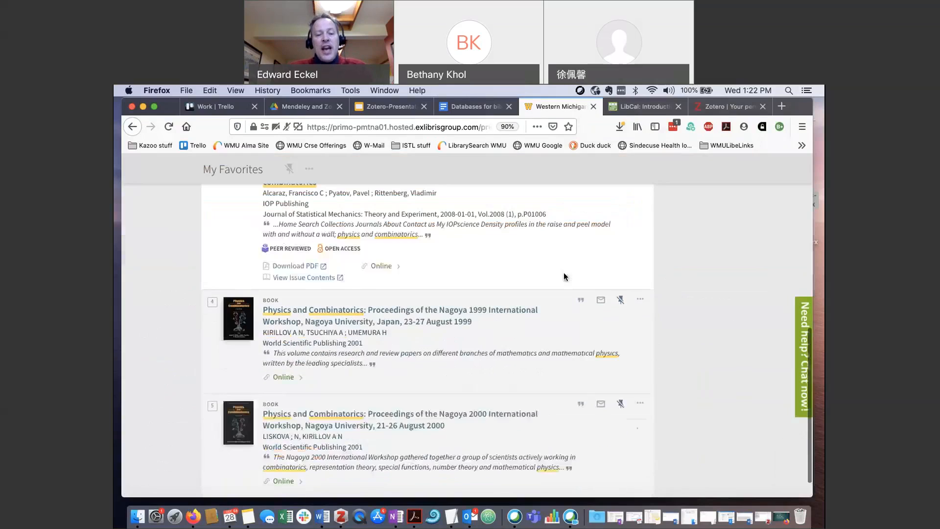
pyautogui.scroll(10, 566, 277)
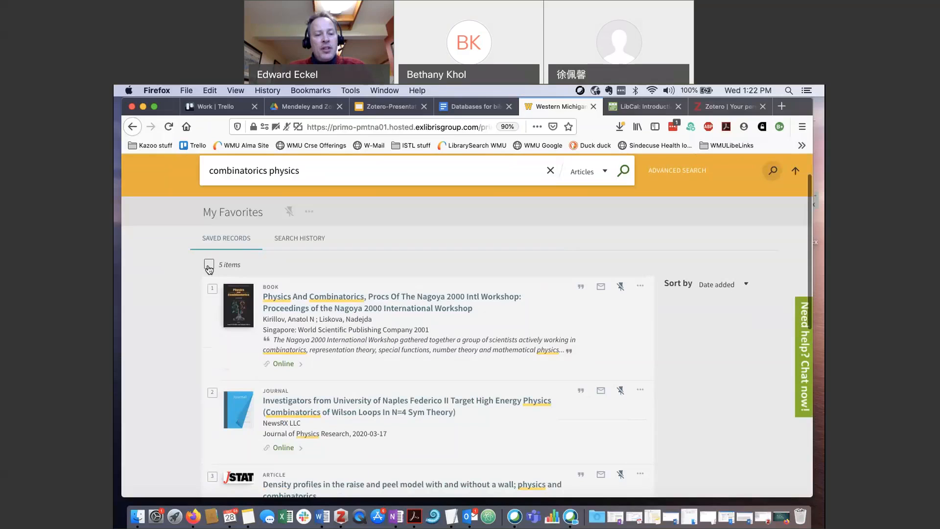
# - Select all the saved records in My Favorites and open their export options
pyautogui.click(210, 265)
pyautogui.scroll(-2, 199, 370)
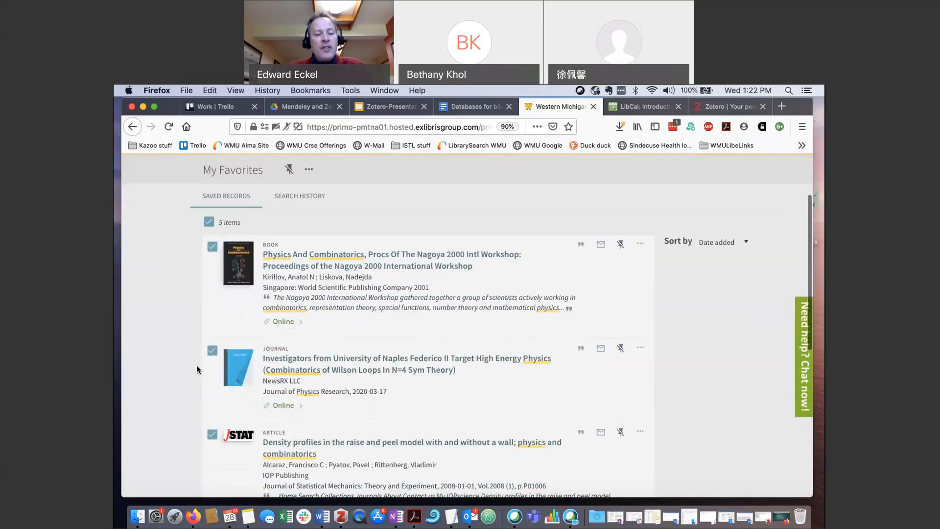
pyautogui.scroll(-6, 197, 370)
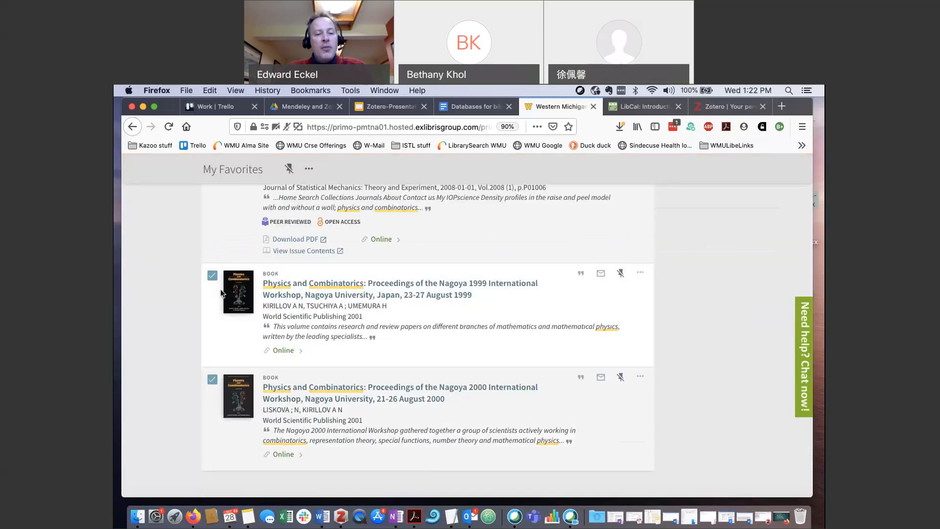
pyautogui.scroll(3, 218, 287)
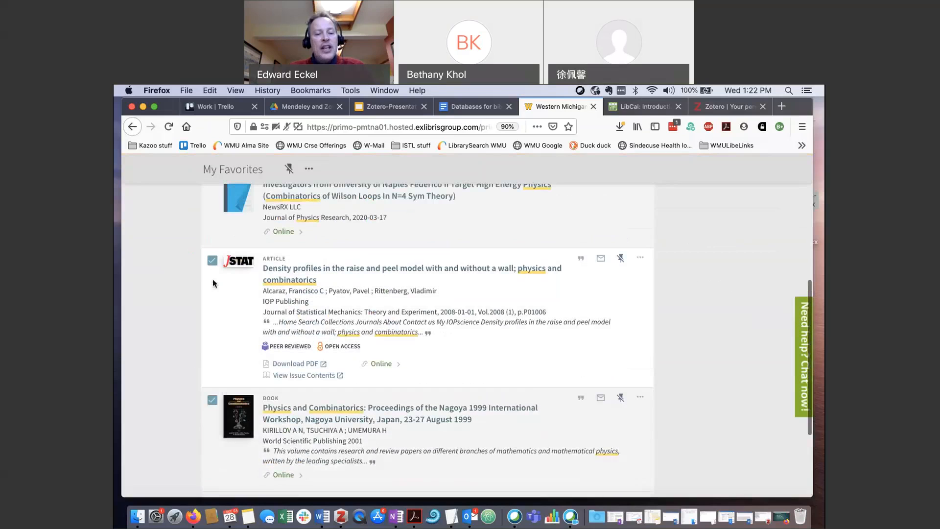
pyautogui.scroll(3, 211, 267)
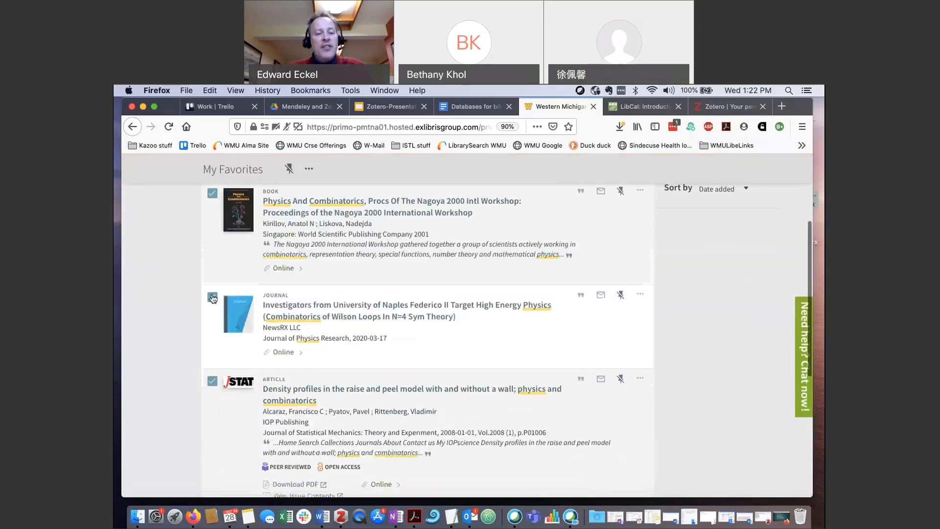
pyautogui.scroll(2, 213, 272)
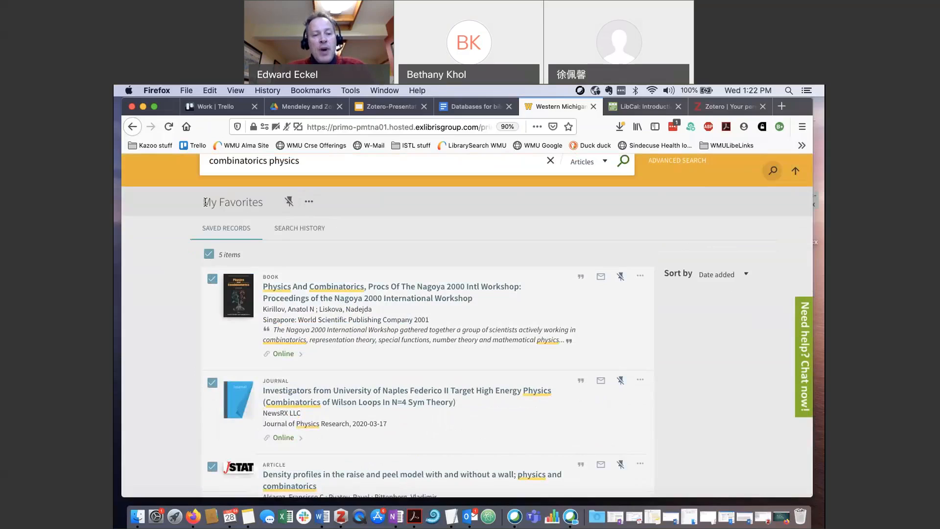
pyautogui.moveTo(204, 201); pyautogui.dragTo(267, 205)
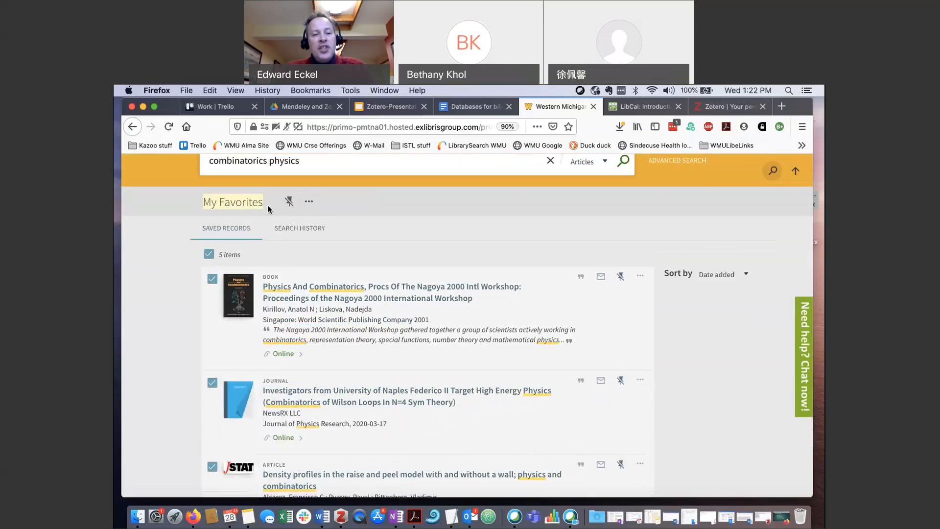
pyautogui.click(309, 203)
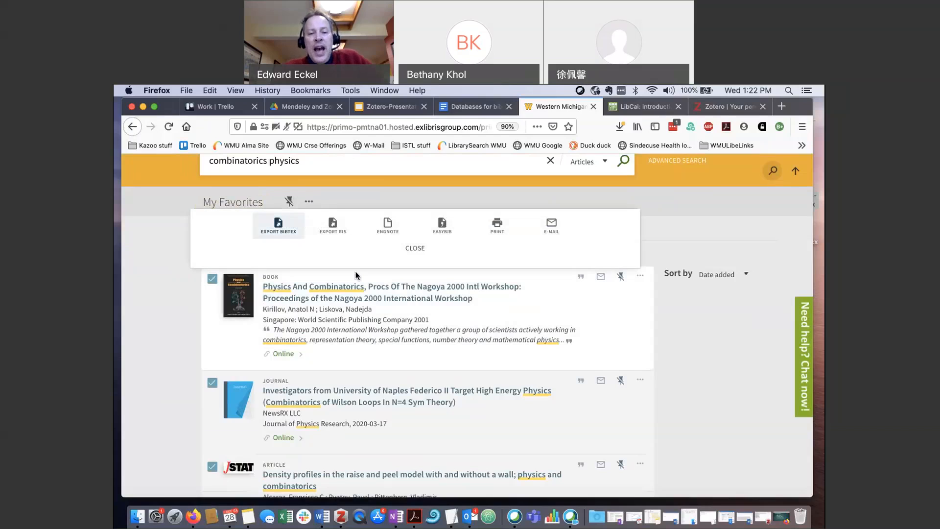
# - Check the file formats on the Importing references slide in Google Slides, and try to download the selected records as BibTeX
pyautogui.click(784, 518)
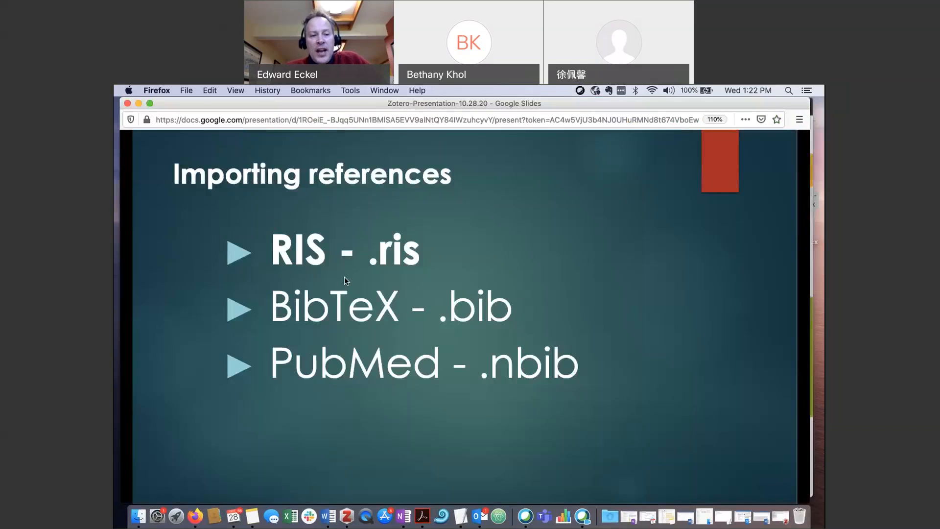
pyautogui.click(138, 103)
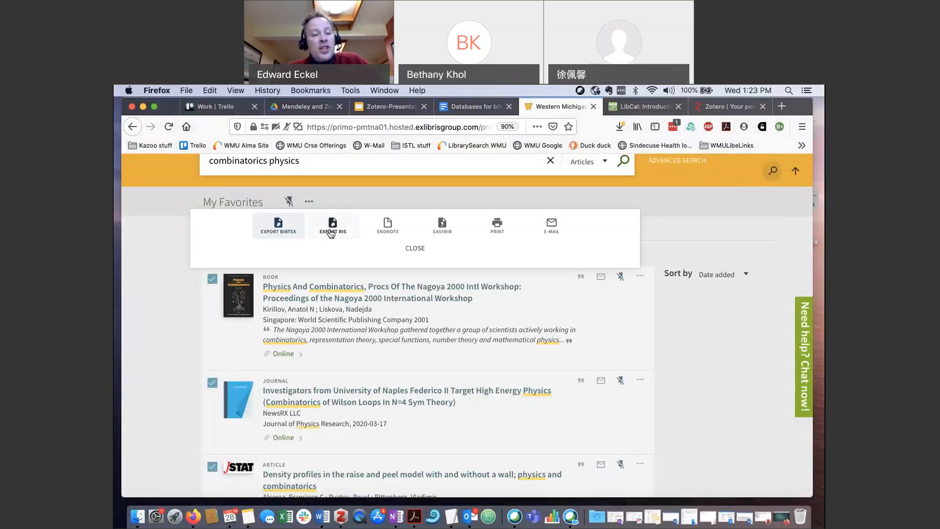
pyautogui.click(278, 226)
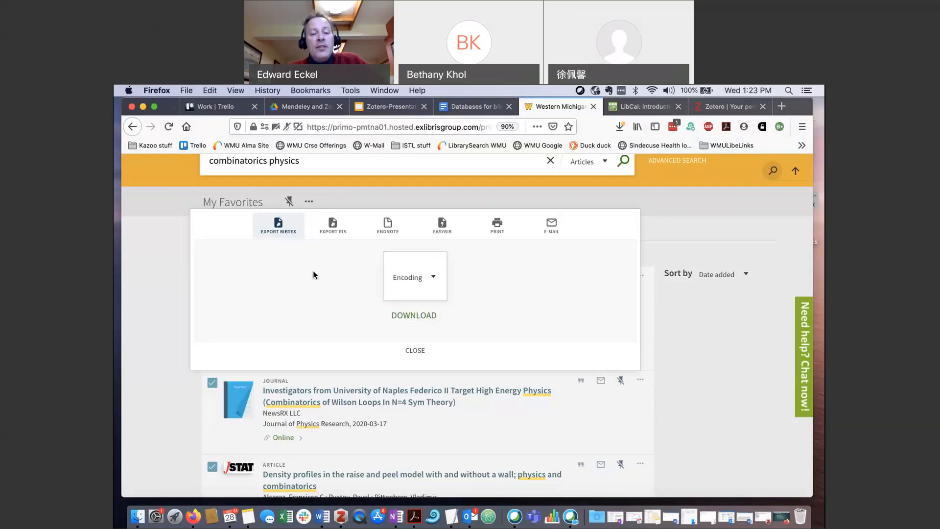
pyautogui.click(416, 321)
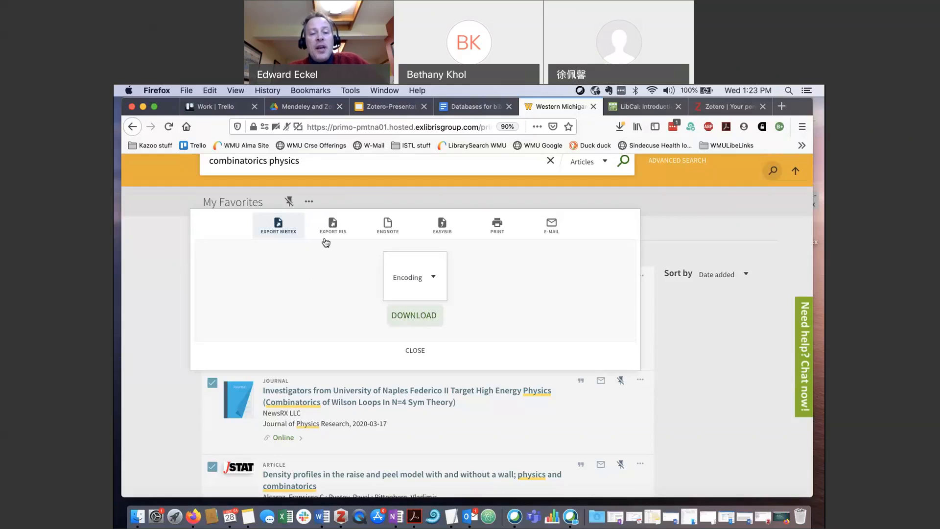
# - Try the RIS export, download the selected favorites as a BibTeX file, and dismiss the download options
pyautogui.click(333, 228)
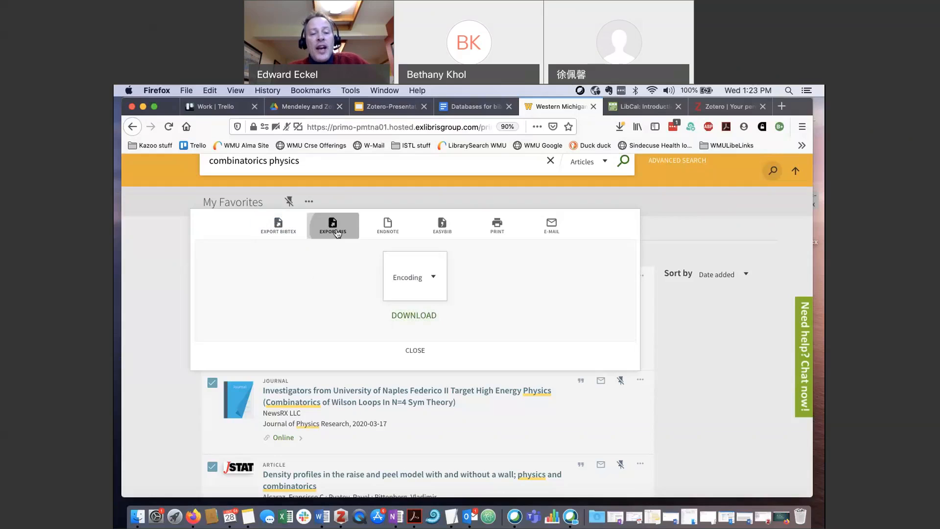
pyautogui.click(416, 321)
pyautogui.click(271, 232)
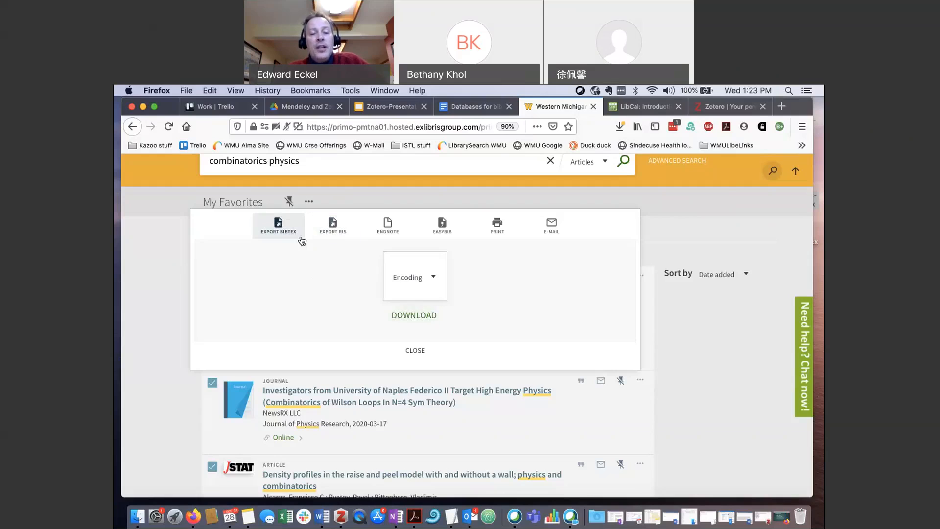
pyautogui.click(415, 316)
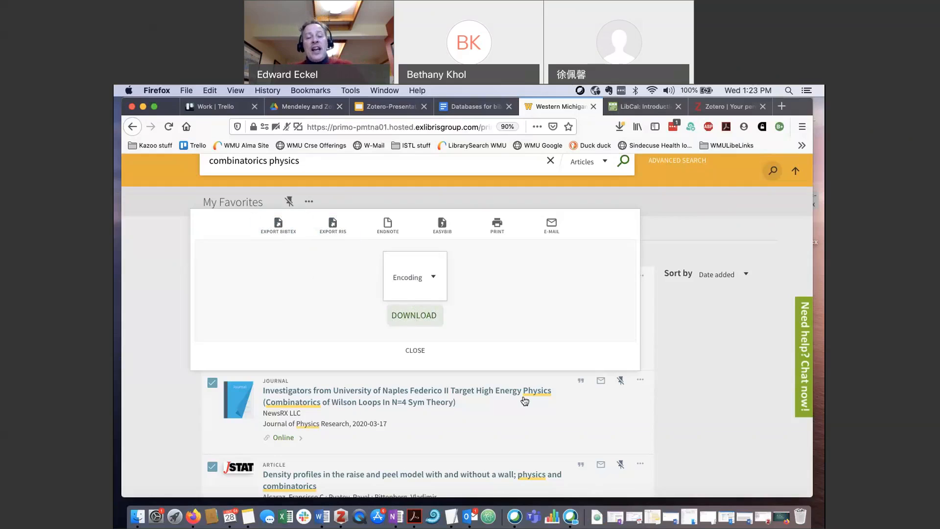
pyautogui.click(415, 350)
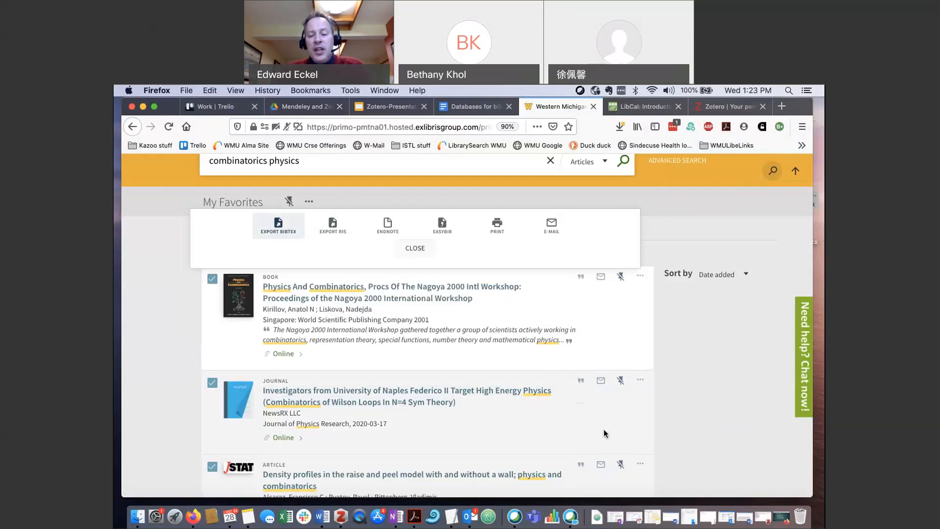
# - Open the Downloads folder in Finder and move its window up to check the exported Primo_BibTeX_Export.bib file
pyautogui.click(597, 518)
pyautogui.click(597, 482)
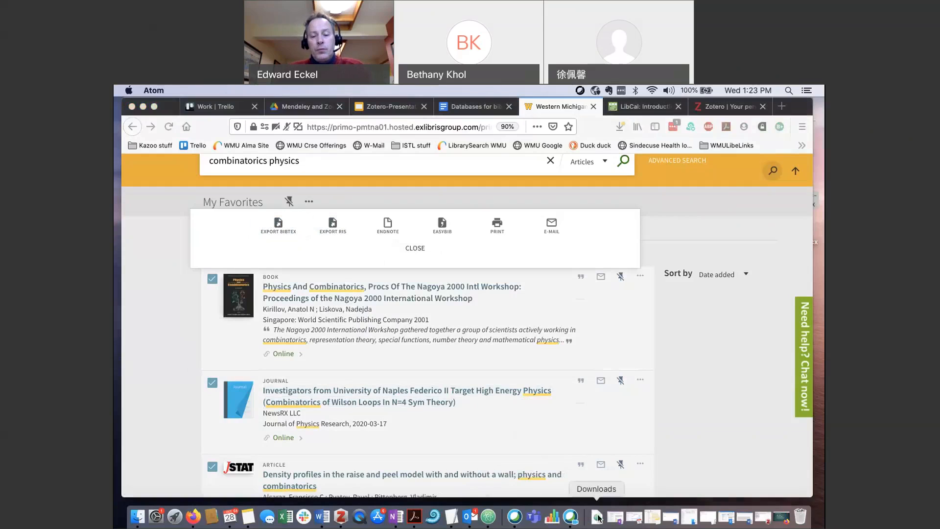
pyautogui.click(598, 517)
pyautogui.click(601, 443)
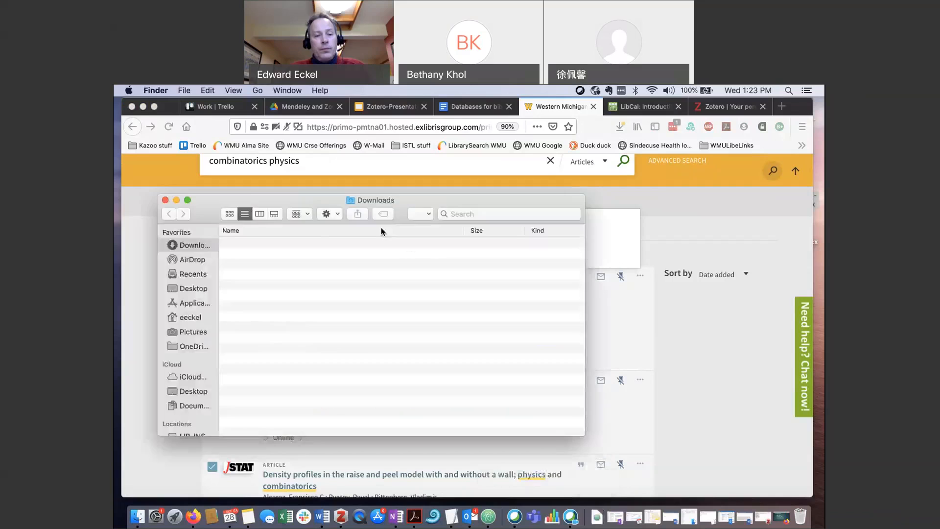
pyautogui.moveTo(222, 199); pyautogui.dragTo(239, 150)
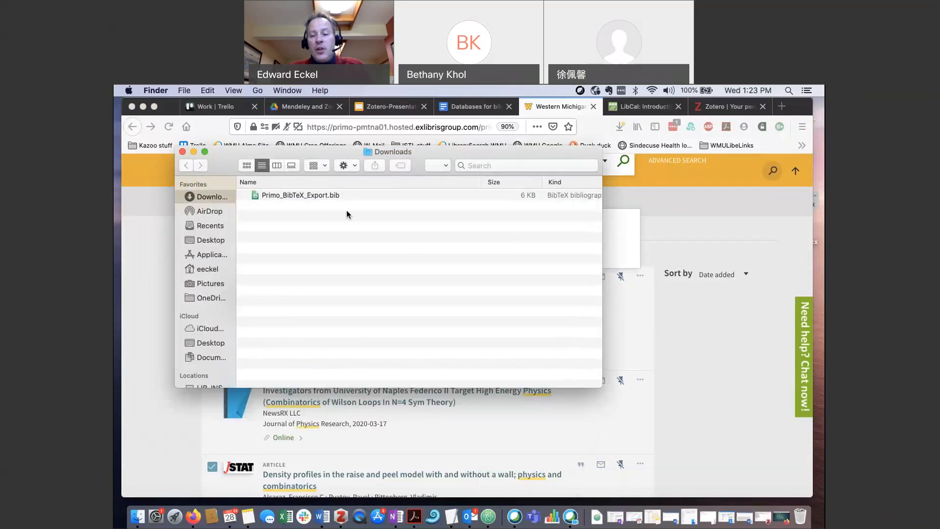
# - Show the Importing references slides with the downloaded export files and the contents of Primo_RIS_Export.ris
pyautogui.click(782, 520)
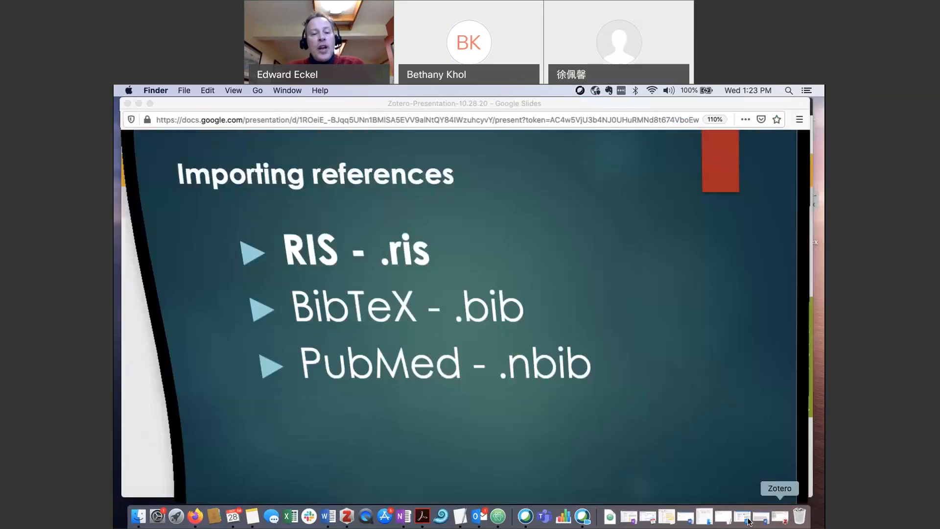
pyautogui.click(469, 301)
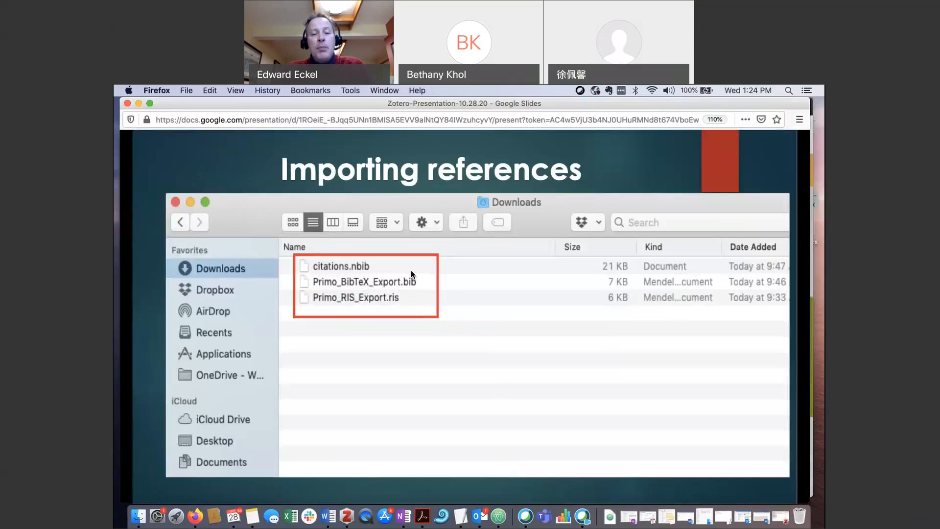
pyautogui.click(555, 402)
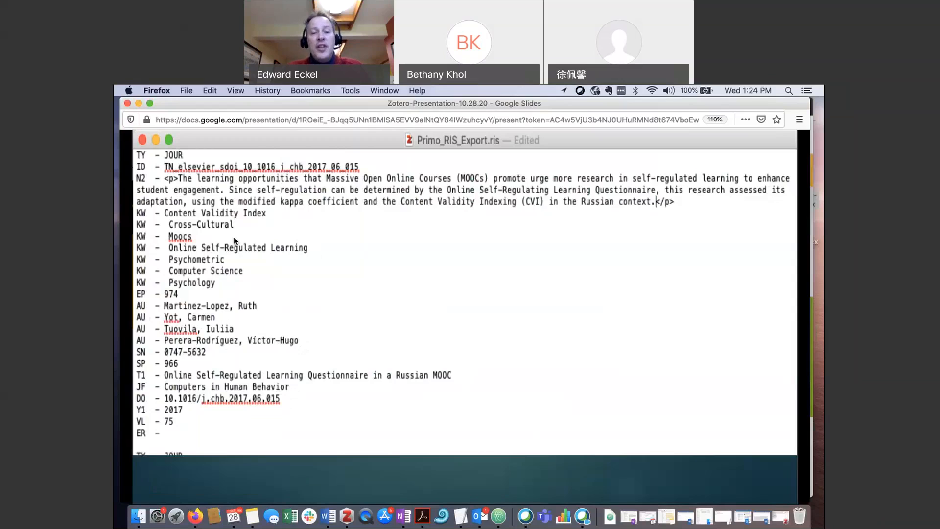
# - Minimize the slide show, browser and Downloads windows, and switch to Zotero
pyautogui.click(138, 103)
pyautogui.press('Escape')
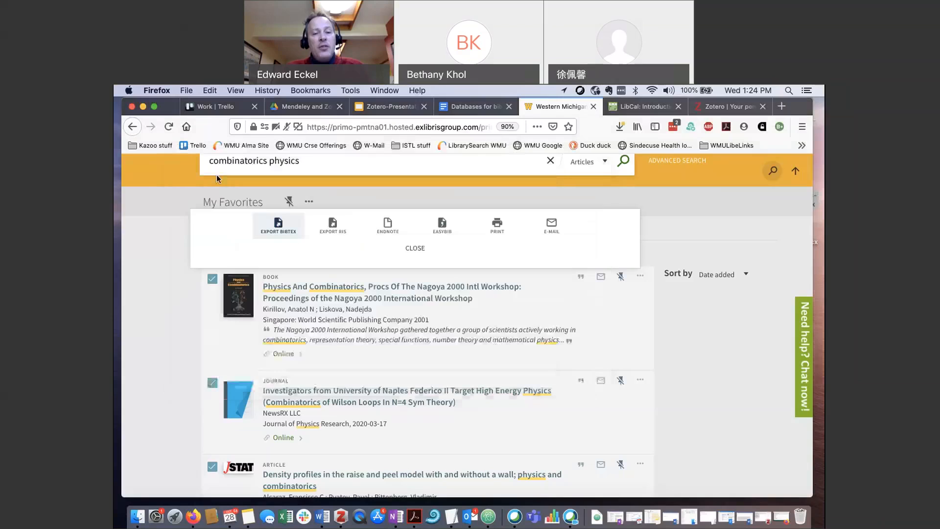
pyautogui.click(142, 104)
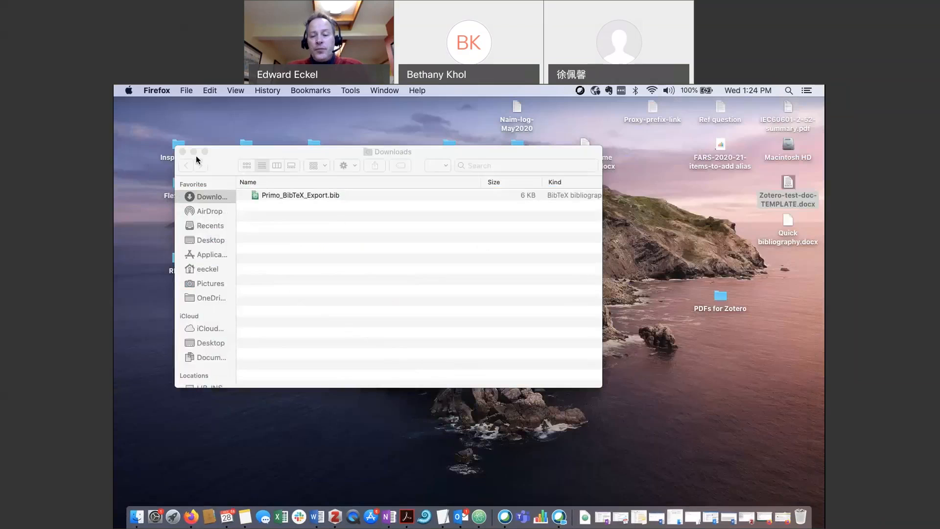
pyautogui.click(193, 152)
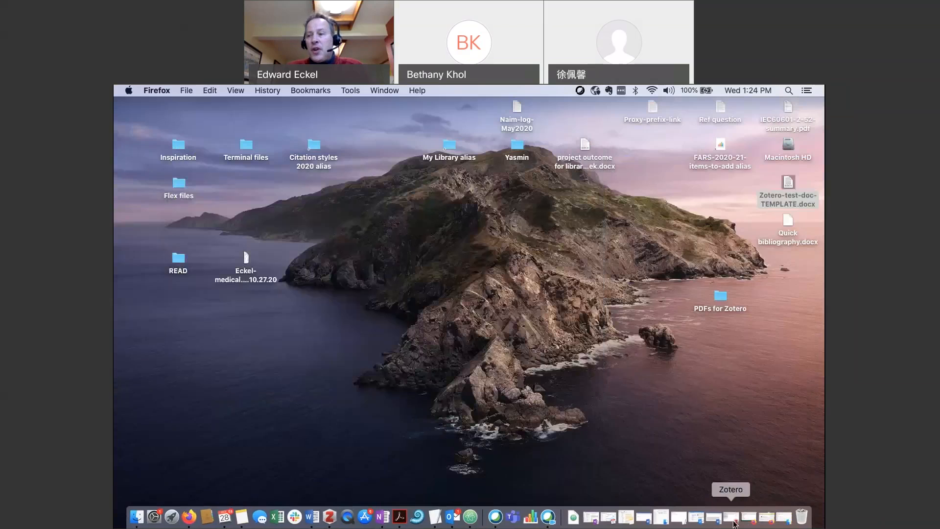
pyautogui.click(730, 520)
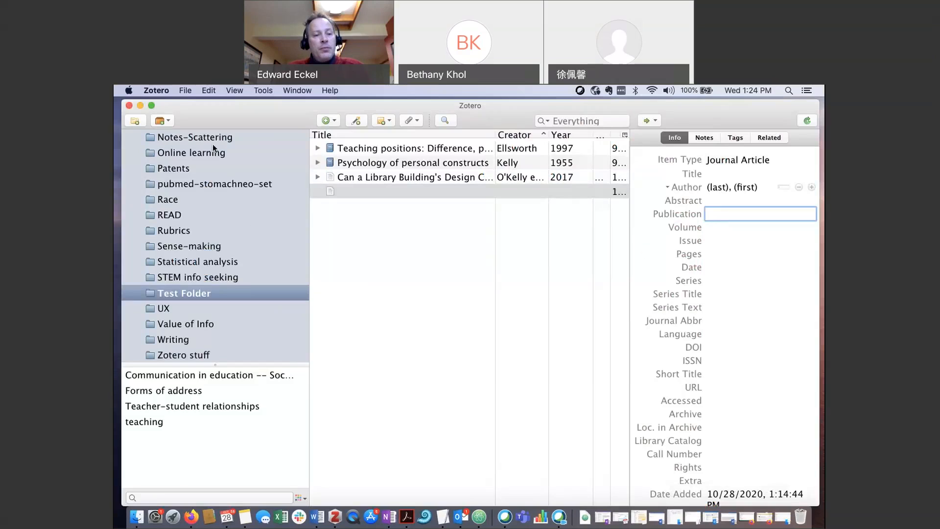
# - Import Primo_BibTeX_Export.bib from Downloads into a new collection, copying files to the Zotero storage folder
pyautogui.click(184, 91)
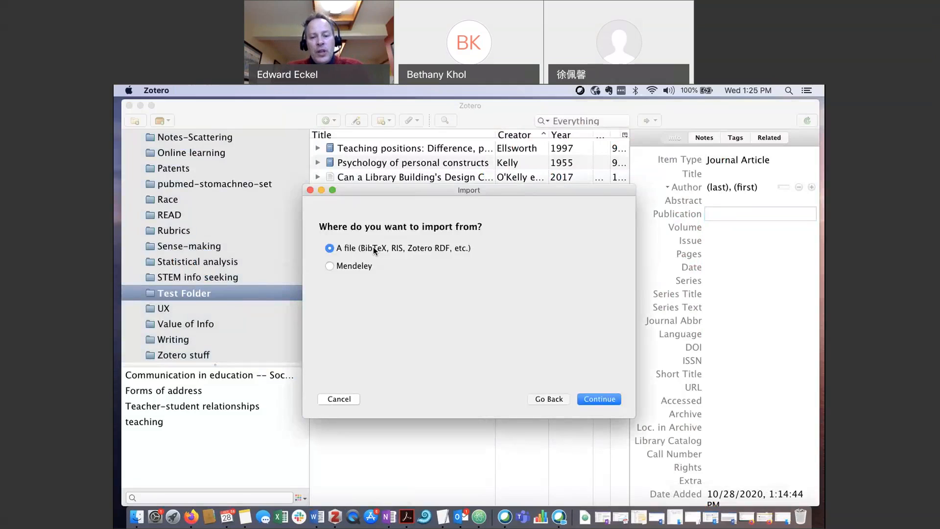
pyautogui.click(604, 399)
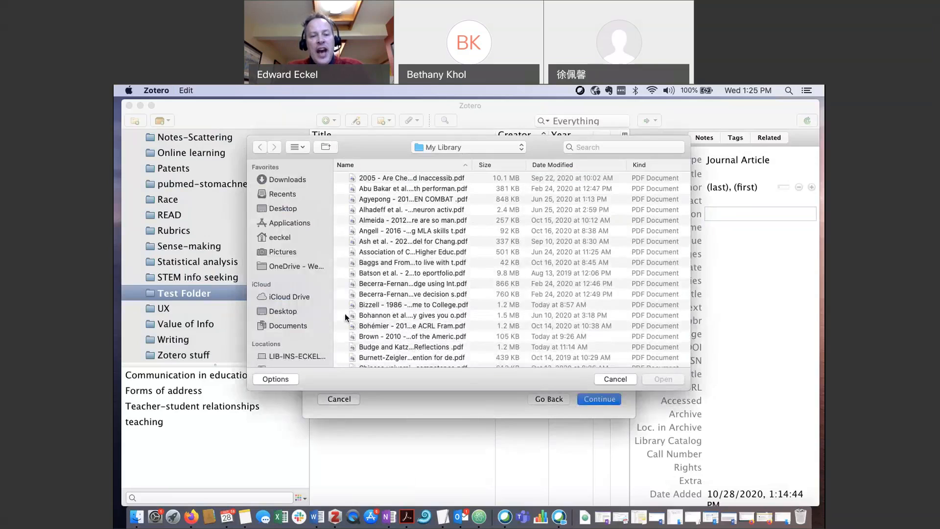
pyautogui.click(289, 180)
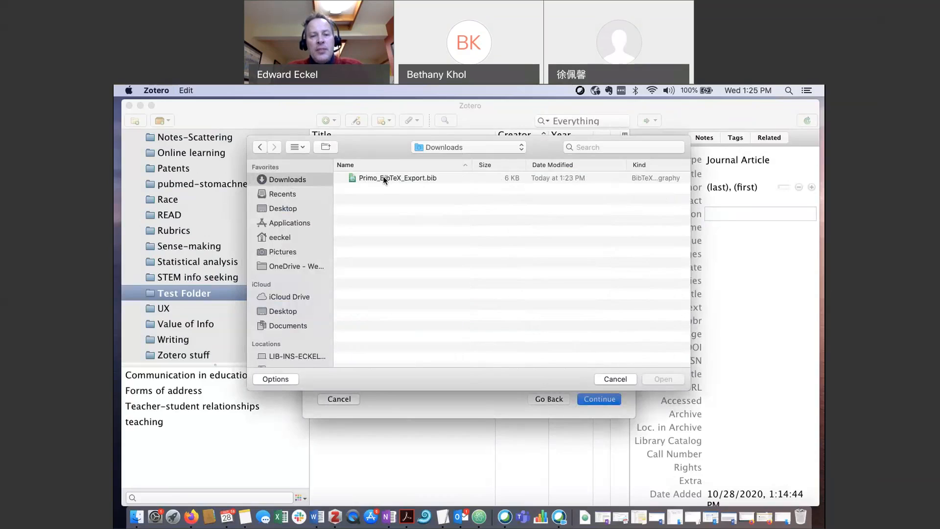
pyautogui.click(395, 182)
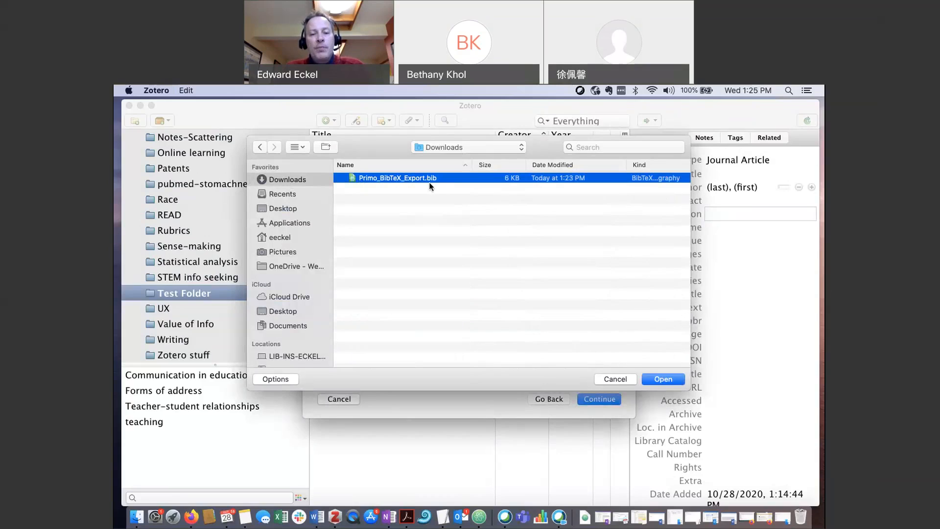
pyautogui.click(664, 379)
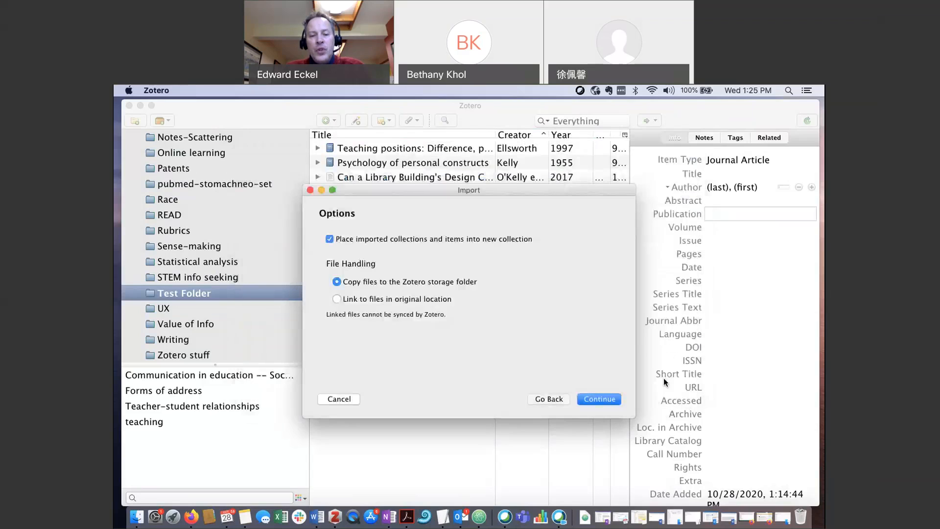
pyautogui.click(598, 399)
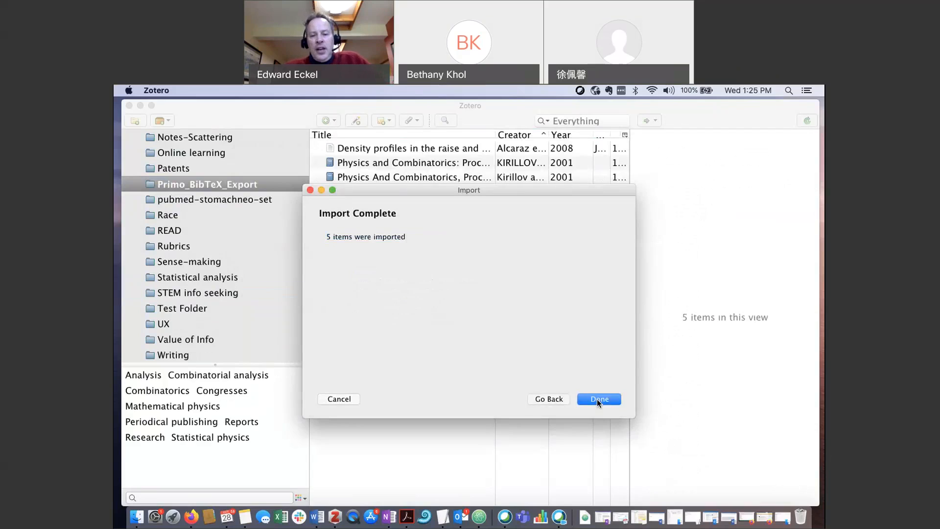
pyautogui.click(606, 396)
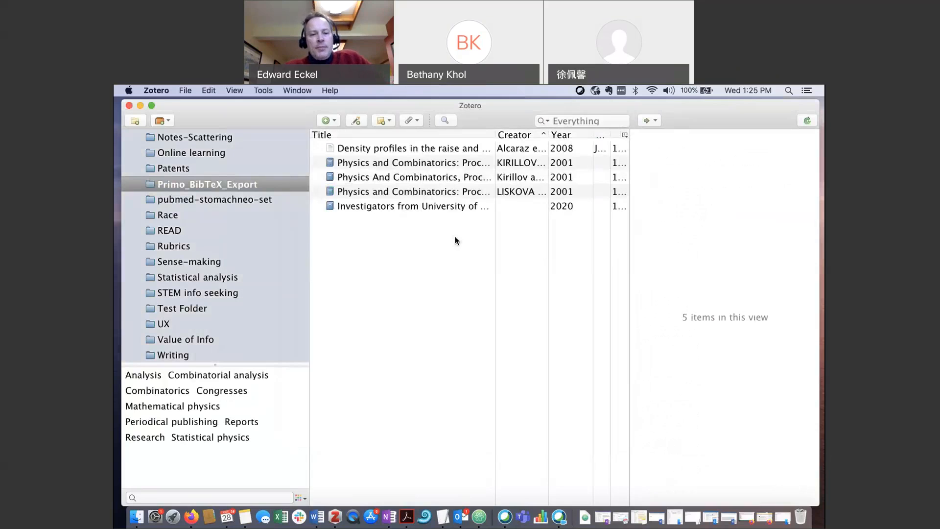
# - Review the details of the imported article and books in the Primo_BibTeX_Export collection
pyautogui.click(353, 152)
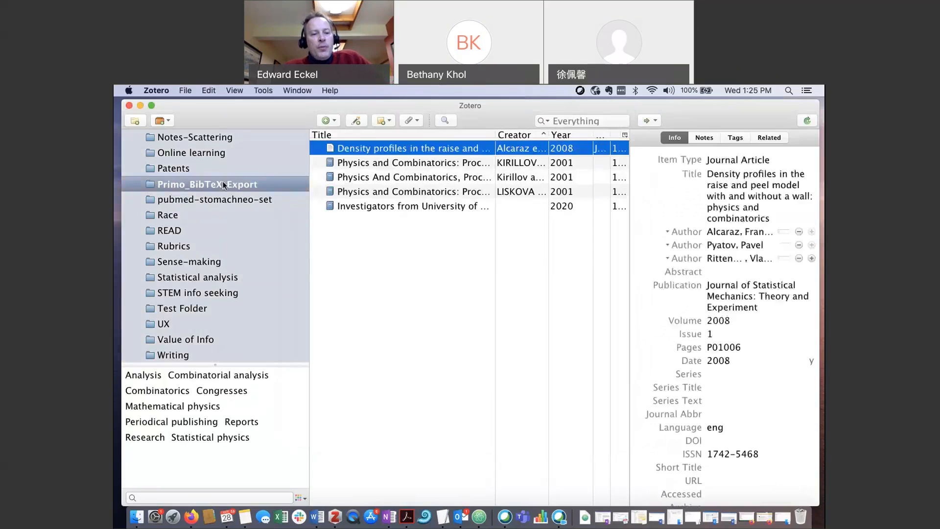
pyautogui.click(150, 186)
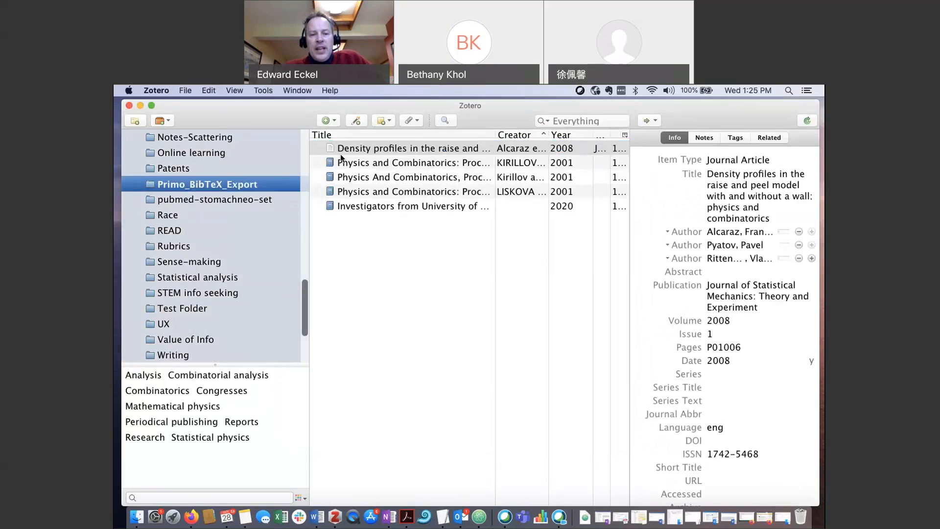
pyautogui.click(370, 149)
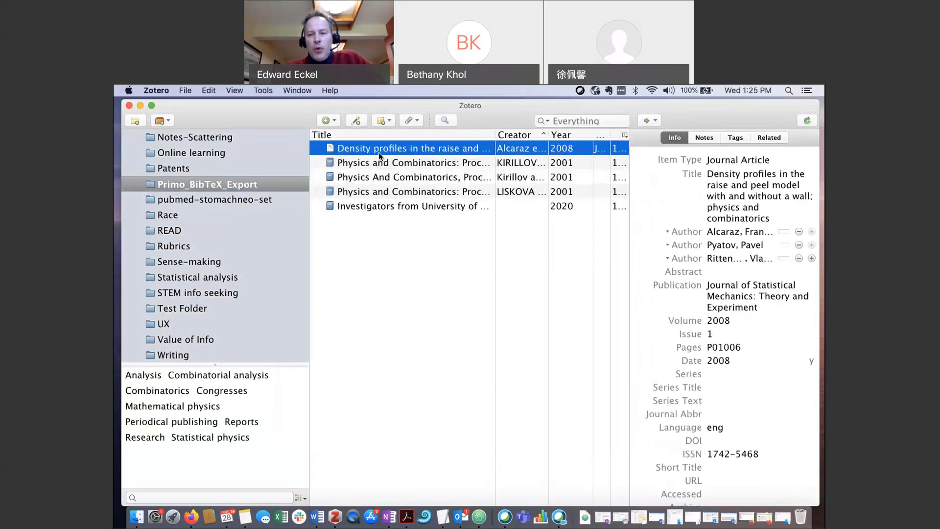
pyautogui.click(381, 164)
pyautogui.click(381, 180)
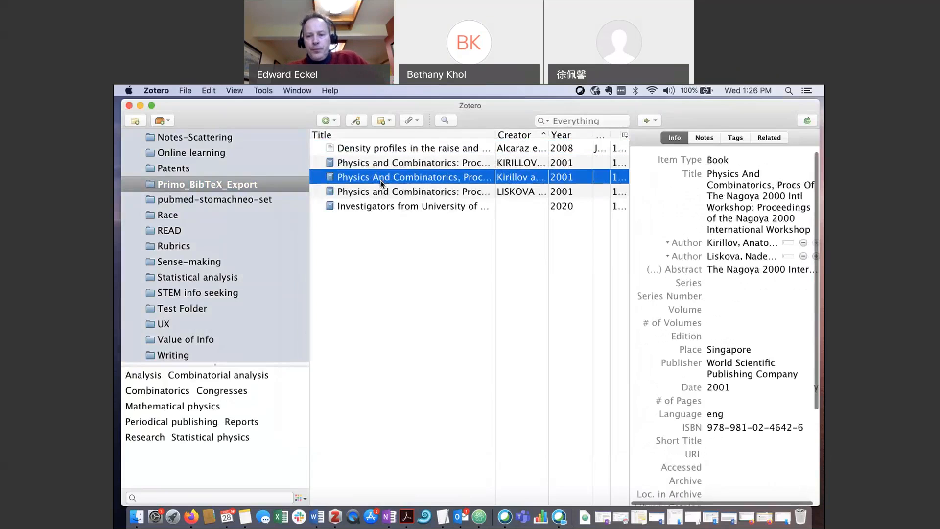
pyautogui.click(382, 192)
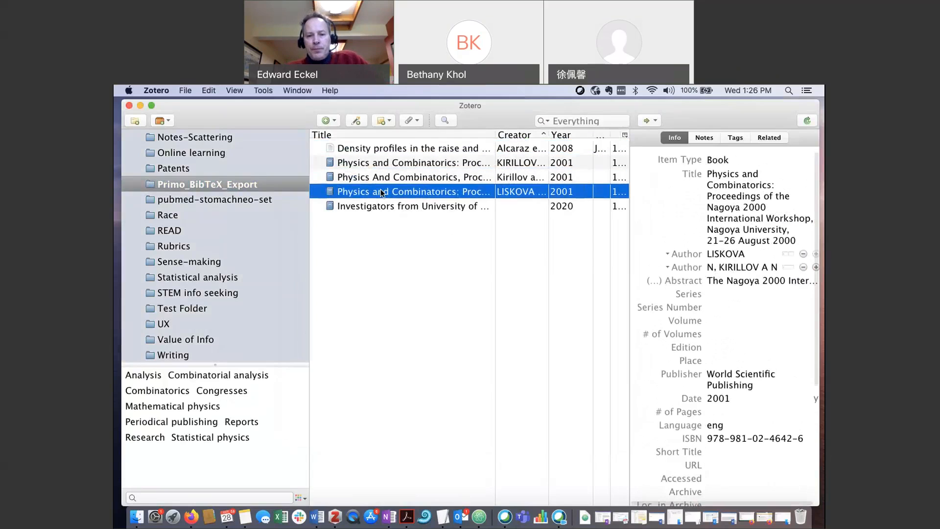
pyautogui.click(381, 206)
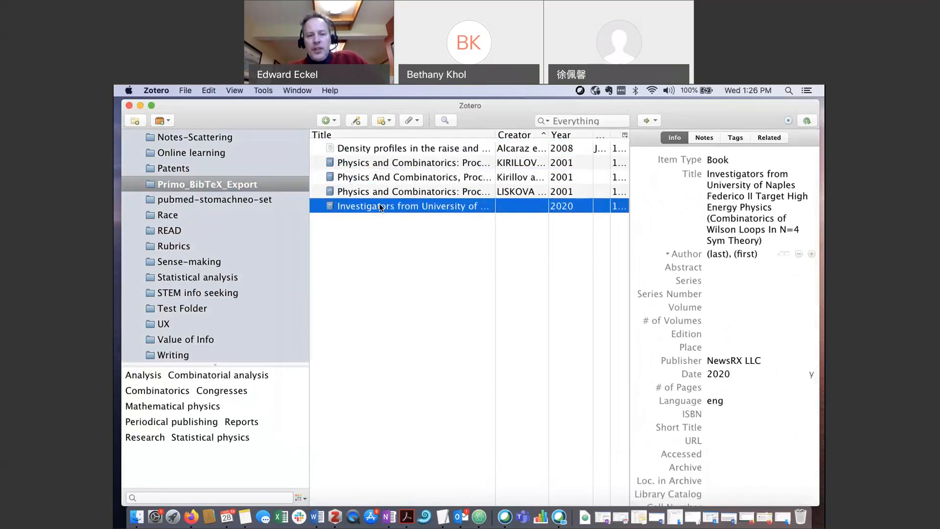
pyautogui.click(399, 149)
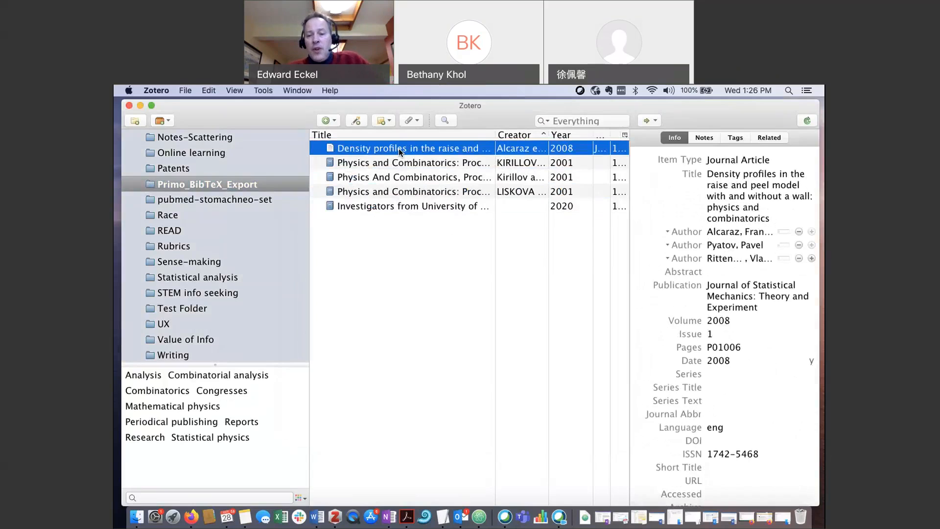
pyautogui.click(537, 179)
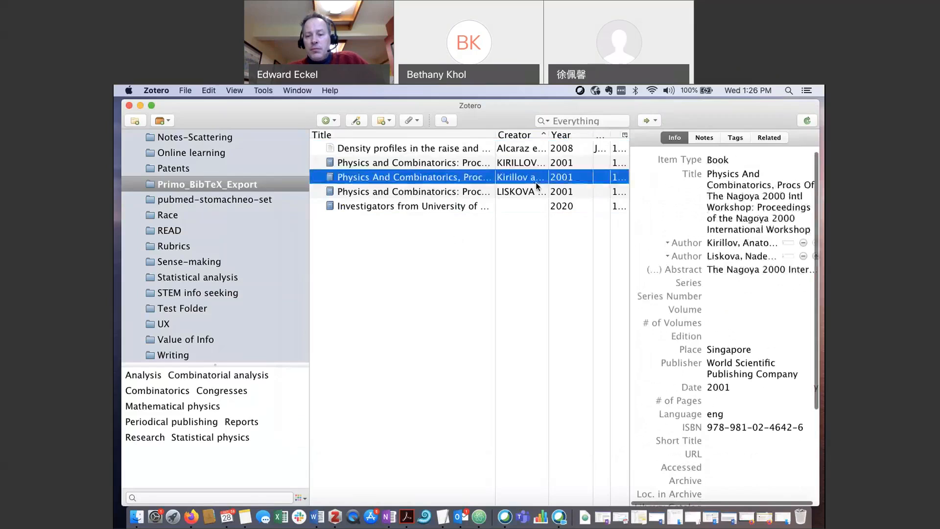
# - Select all five imported items in the Primo_BibTeX_Export collection and add them to Test Folder
pyautogui.click(486, 150)
pyautogui.hotkey('shift', 'Down')
pyautogui.hotkey('shift', 'Down')
pyautogui.hotkey('shift', 'Down')
pyautogui.hotkey('shift', 'Down')
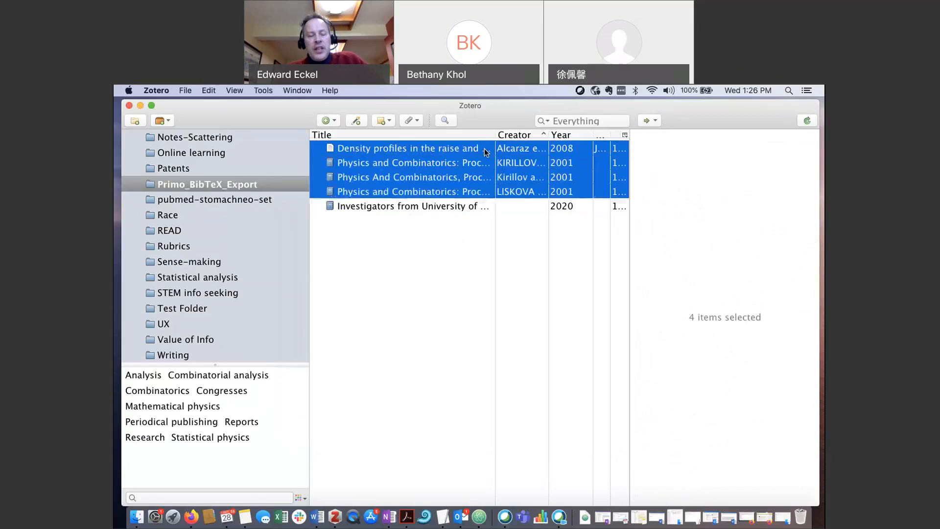
pyautogui.scroll(-4, 236, 274)
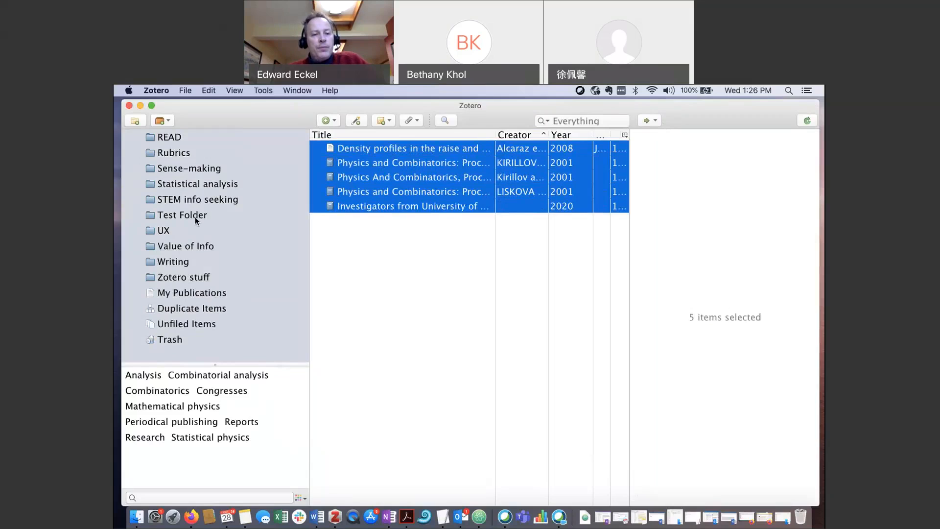
pyautogui.moveTo(195, 217); pyautogui.dragTo(195, 217)
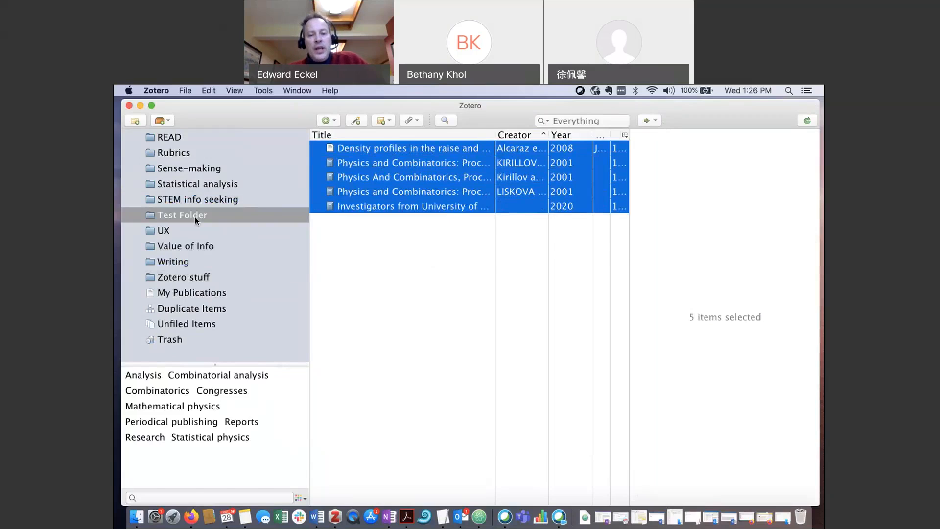
# - In Test Folder, replace the first author's last name on the Nagoya 1999 proceedings book with the surname alone in title case, dropping the initials
pyautogui.click(194, 216)
pyautogui.click(453, 193)
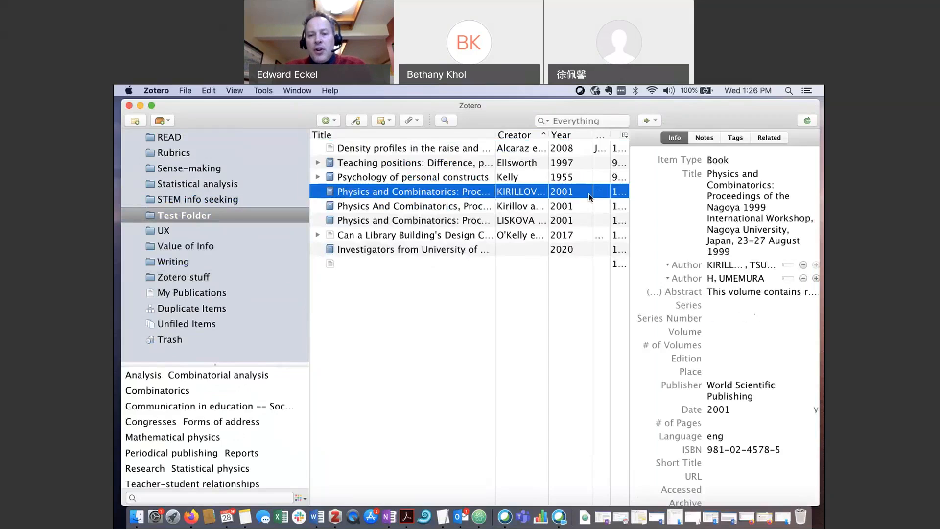
pyautogui.click(739, 214)
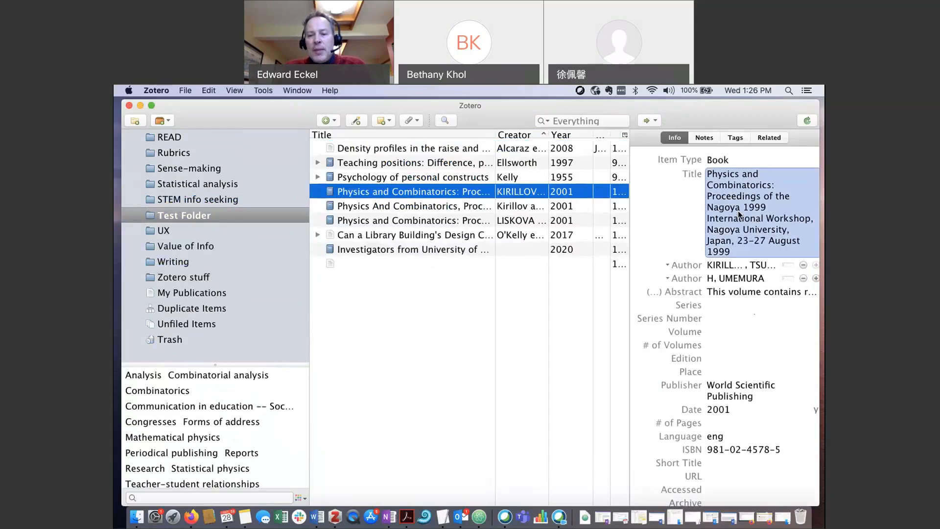
pyautogui.click(720, 266)
pyautogui.click(750, 265)
pyautogui.press('BackSpace')
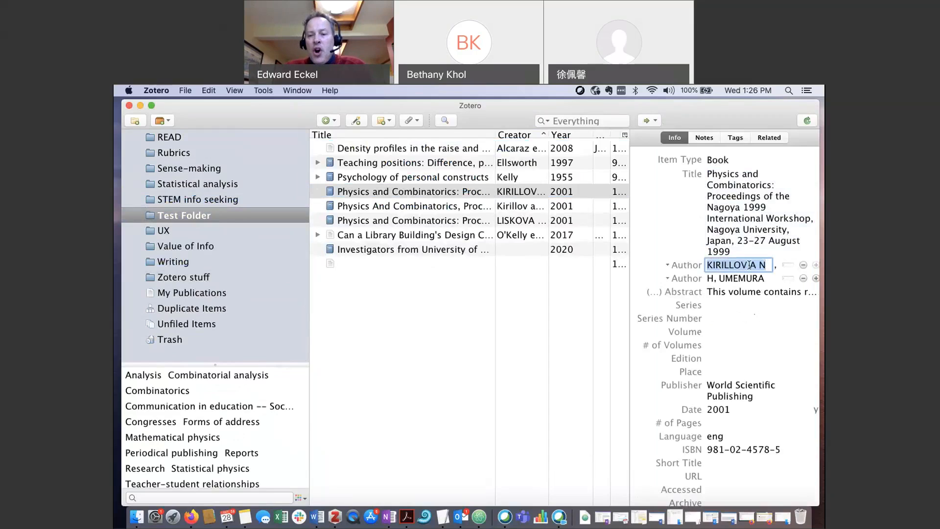
pyautogui.click(749, 265)
pyautogui.moveTo(748, 265); pyautogui.dragTo(713, 265)
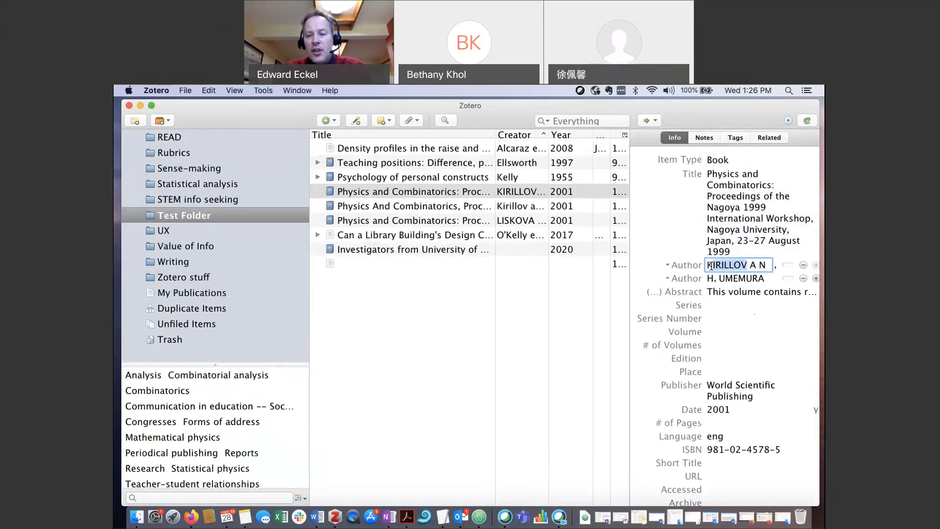
pyautogui.write('Ki')
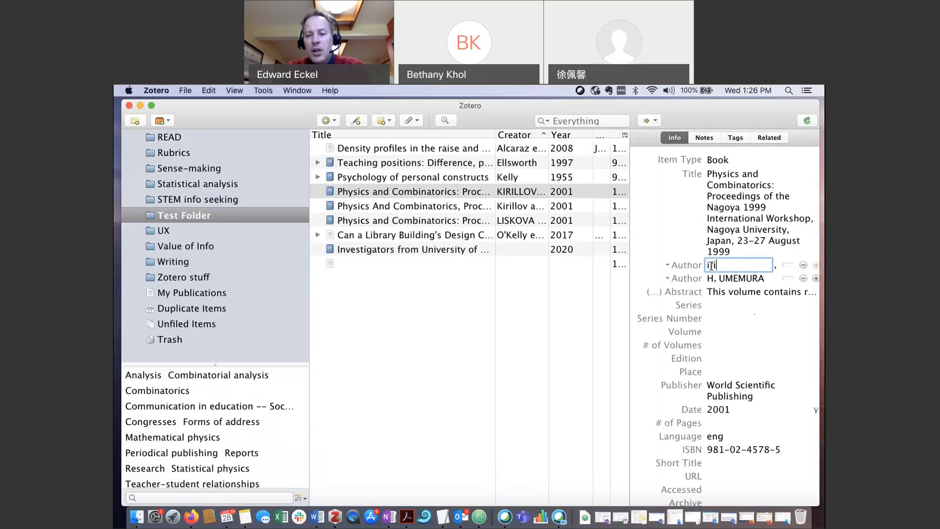
pyautogui.press('BackSpace')
pyautogui.write('iril')
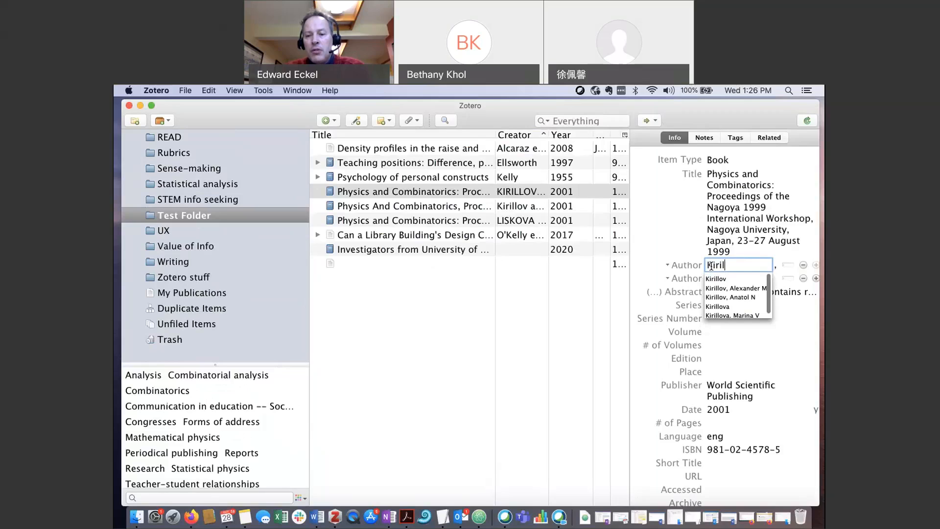
pyautogui.write('lov')
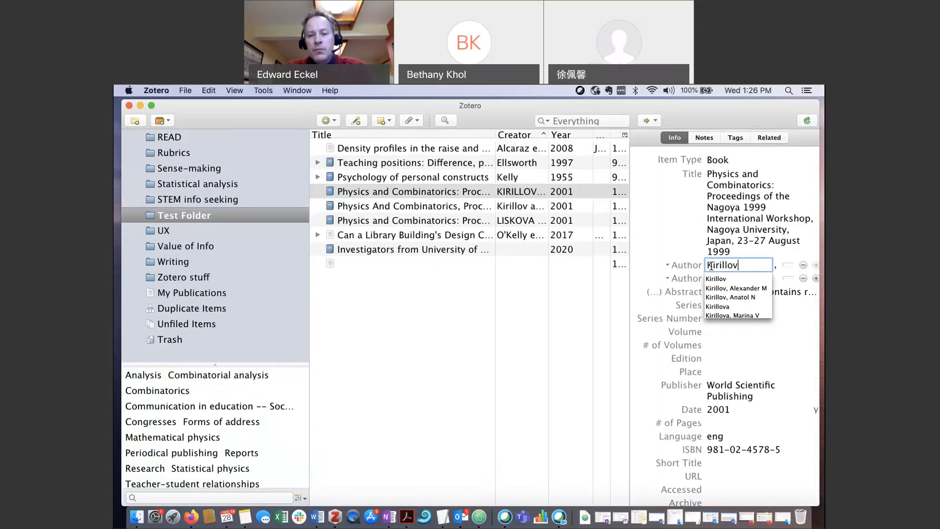
pyautogui.press('Tab')
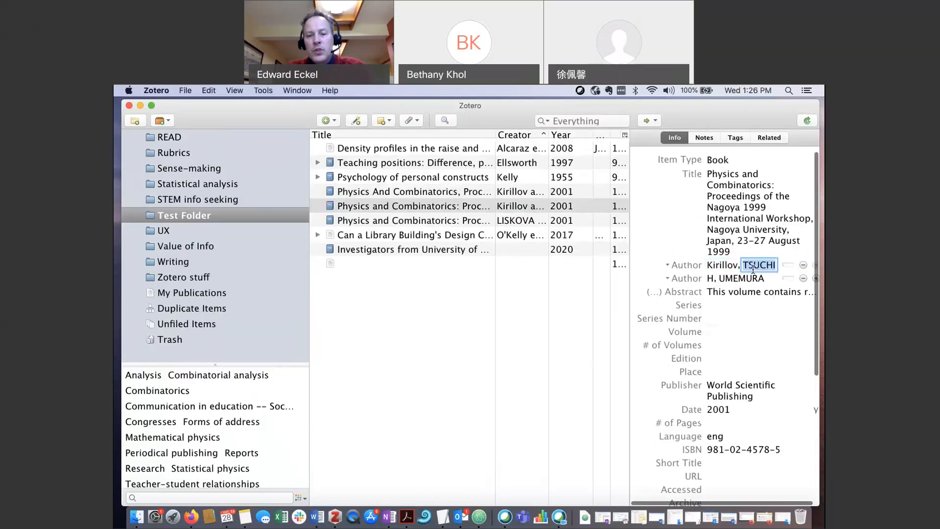
# - Change the first author's name on the Nagoya University 21–26 August 2000 proceedings book from all capitals to title case
pyautogui.click(538, 194)
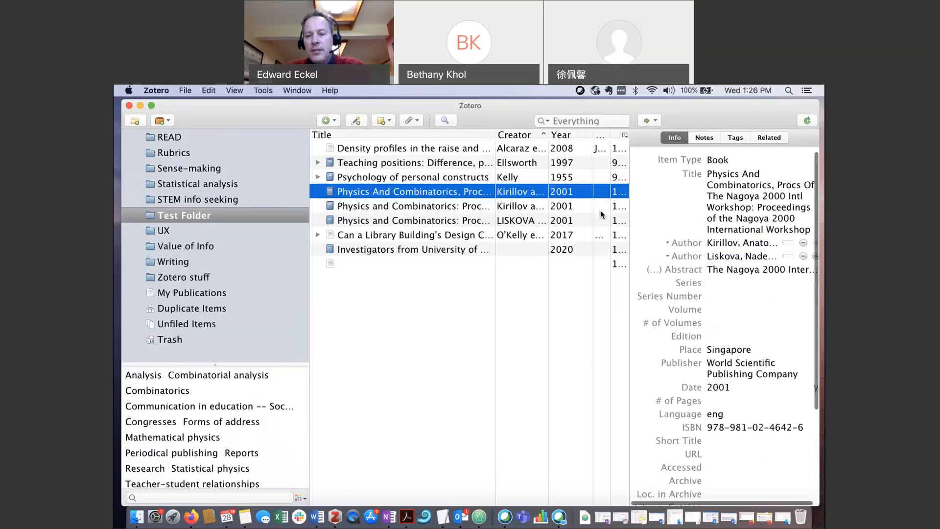
pyautogui.click(506, 219)
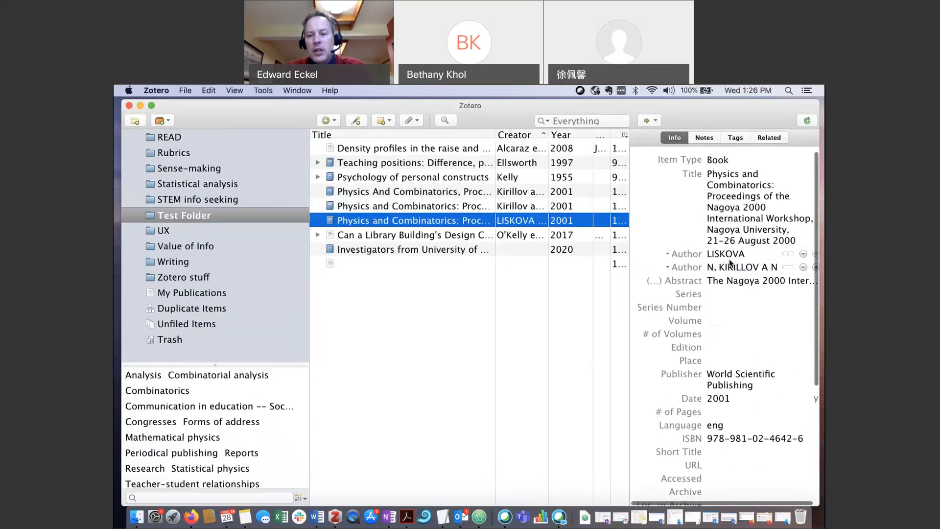
pyautogui.click(729, 254)
pyautogui.press('Right')
pyautogui.press('BackSpace')
pyautogui.press('BackSpace')
pyautogui.press('BackSpace')
pyautogui.press('BackSpace')
pyautogui.press('BackSpace')
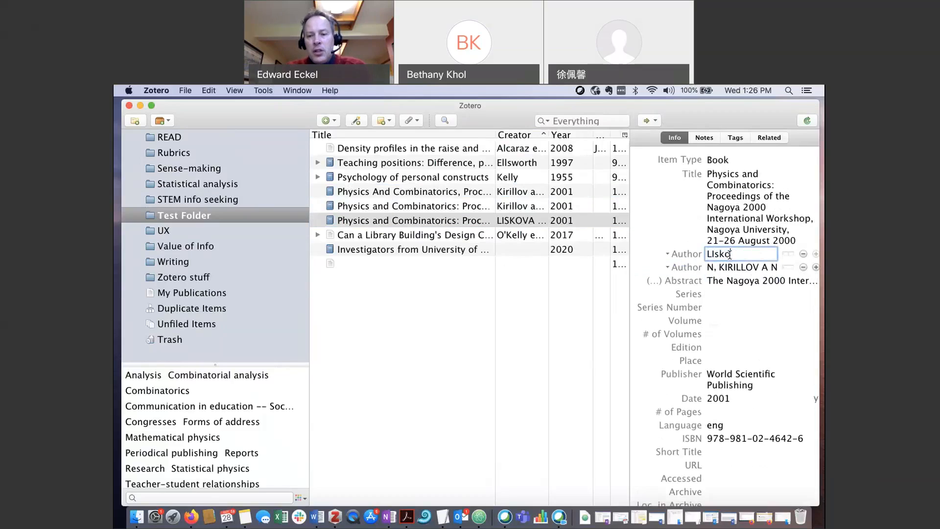
pyautogui.press('BackSpace')
pyautogui.write('iskova')
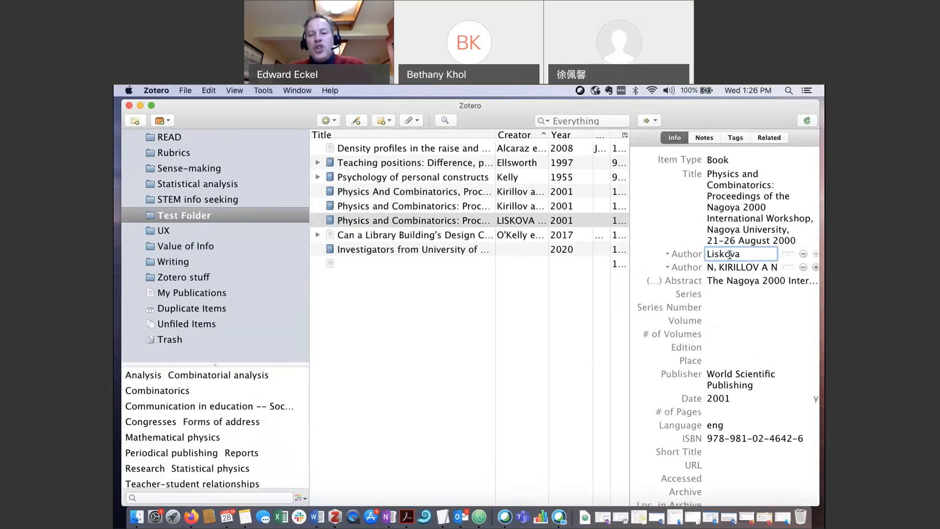
pyautogui.press('Tab')
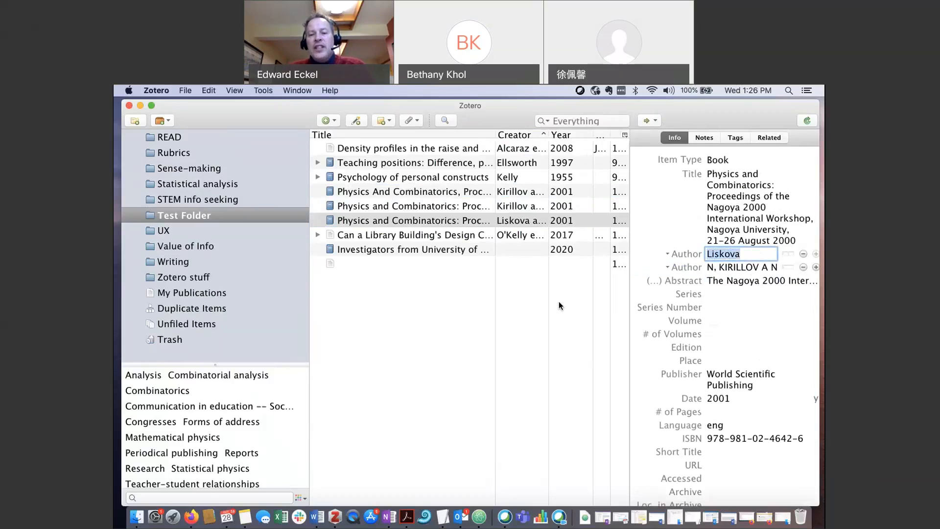
# - Replace the second author's last name on the August 2000 proceedings book with the correct surname in title case
pyautogui.click(730, 269)
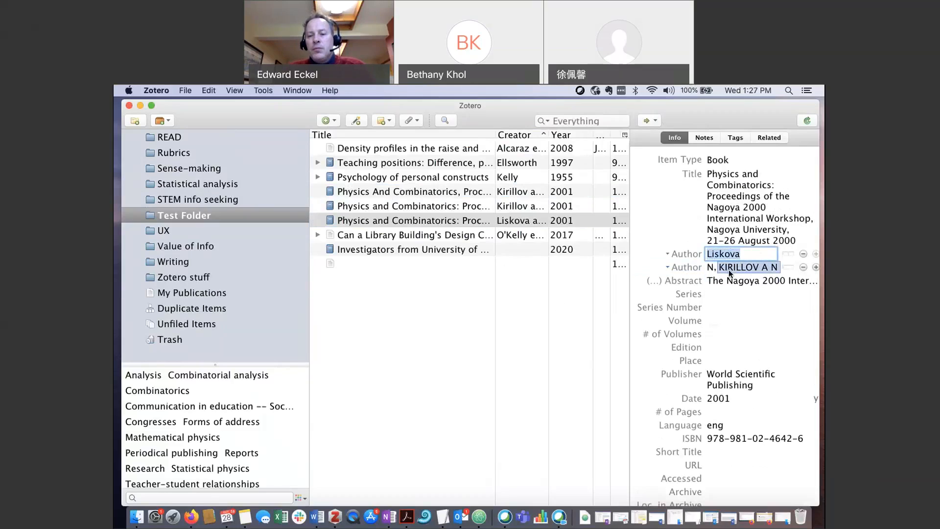
pyautogui.press('BackSpace')
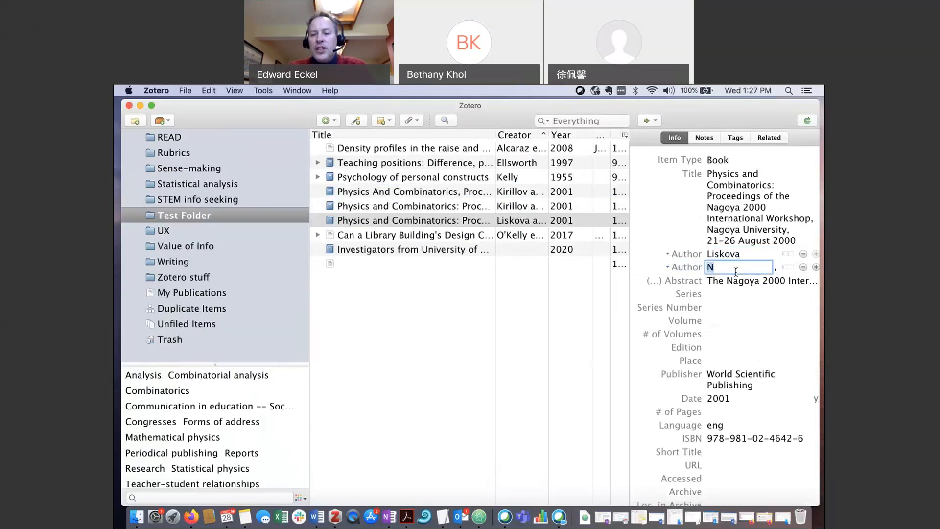
pyautogui.press('super+z')
pyautogui.click(785, 269)
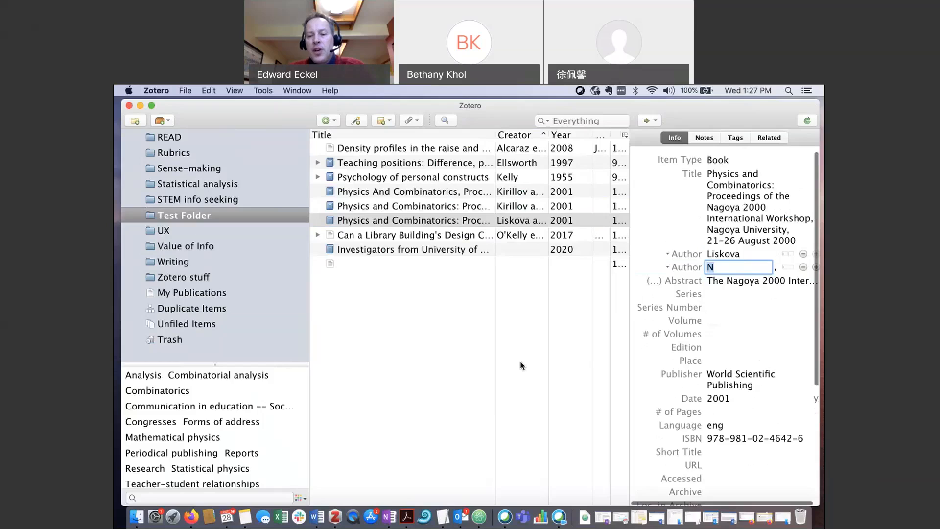
pyautogui.press('BackSpace')
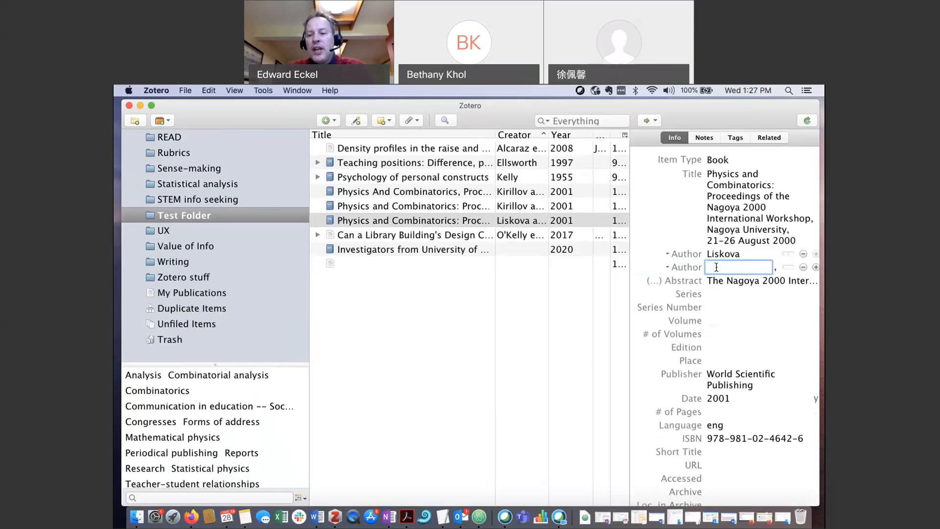
pyautogui.write('Kir')
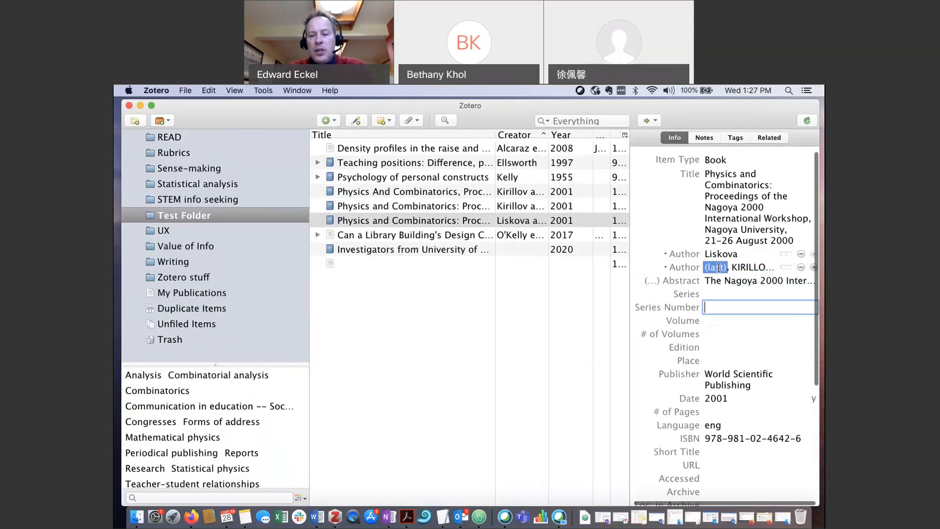
pyautogui.press('Down')
pyautogui.press('Return')
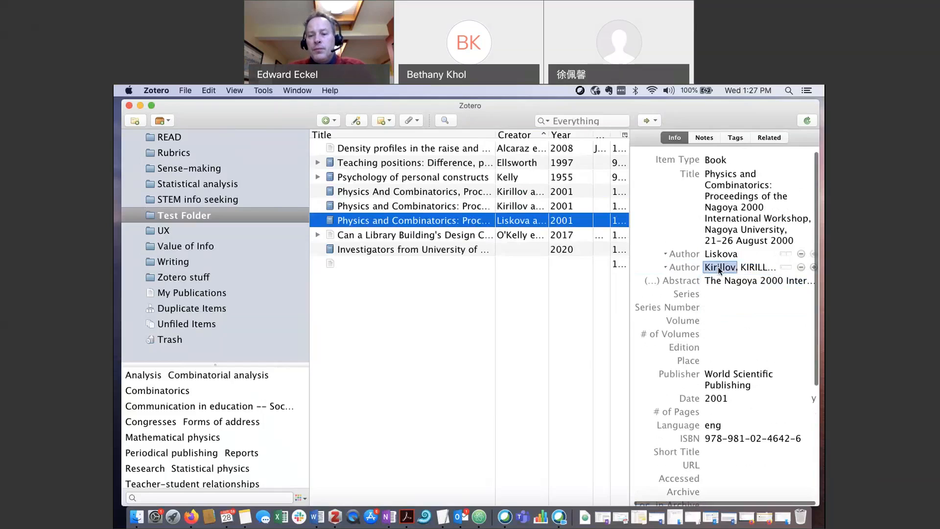
# - Set the second author's first name on the August 2000 proceedings book to the initial "N."
pyautogui.click(760, 267)
pyautogui.press('BackSpace')
pyautogui.write('N.')
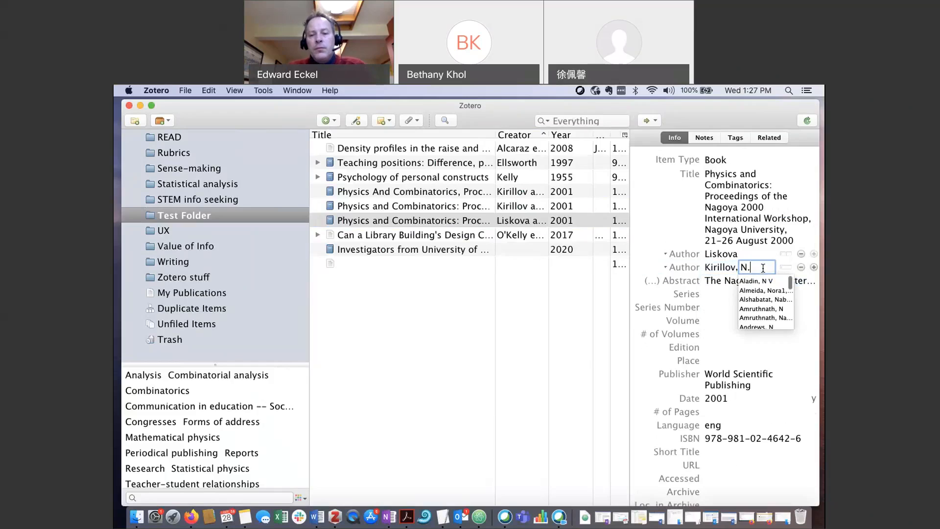
pyautogui.press('Return')
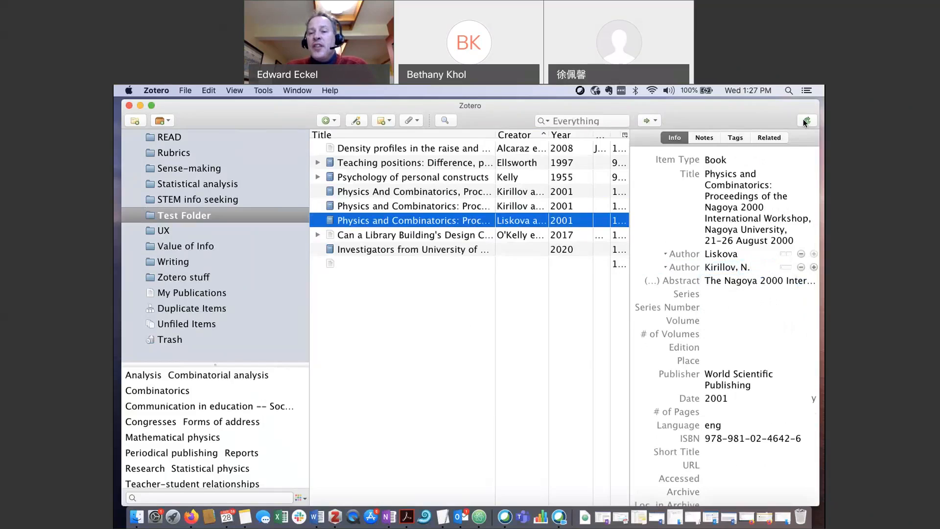
pyautogui.moveTo(496, 99)
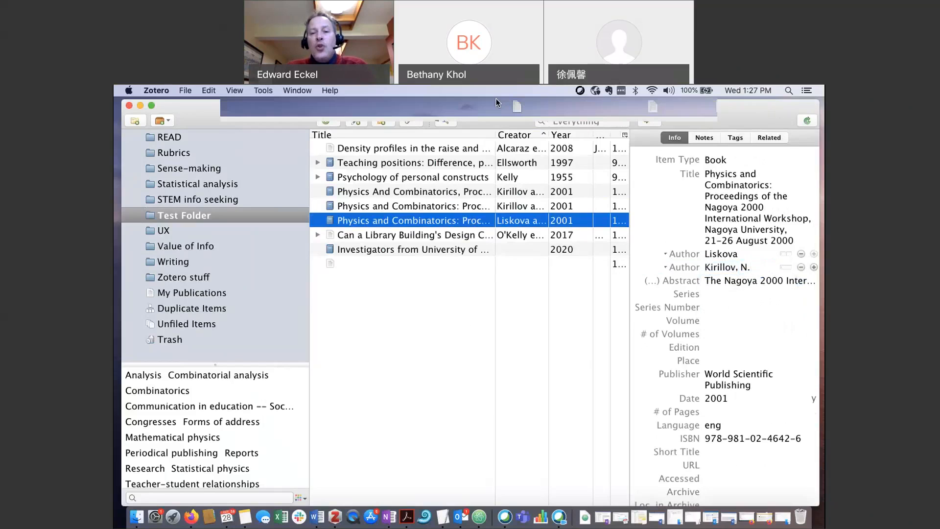
pyautogui.moveTo(496, 101); pyautogui.dragTo(471, 117)
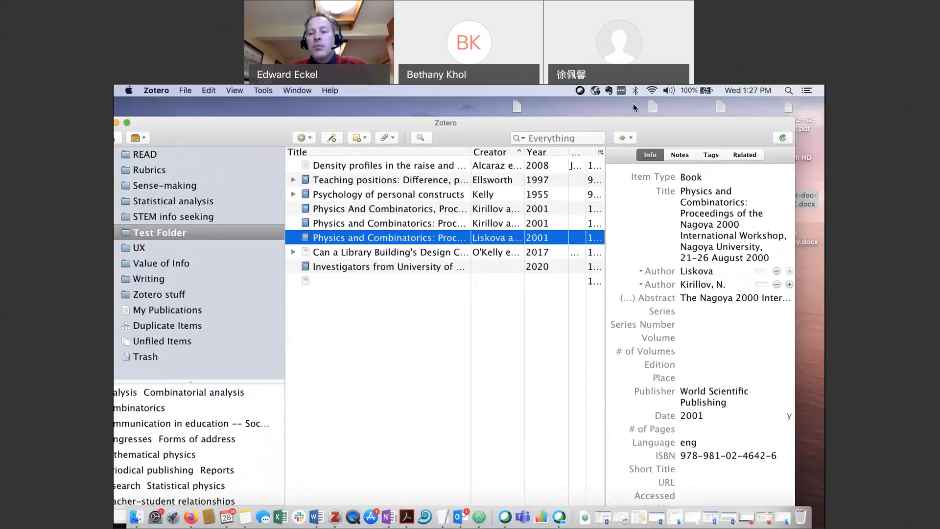
pyautogui.click(633, 104)
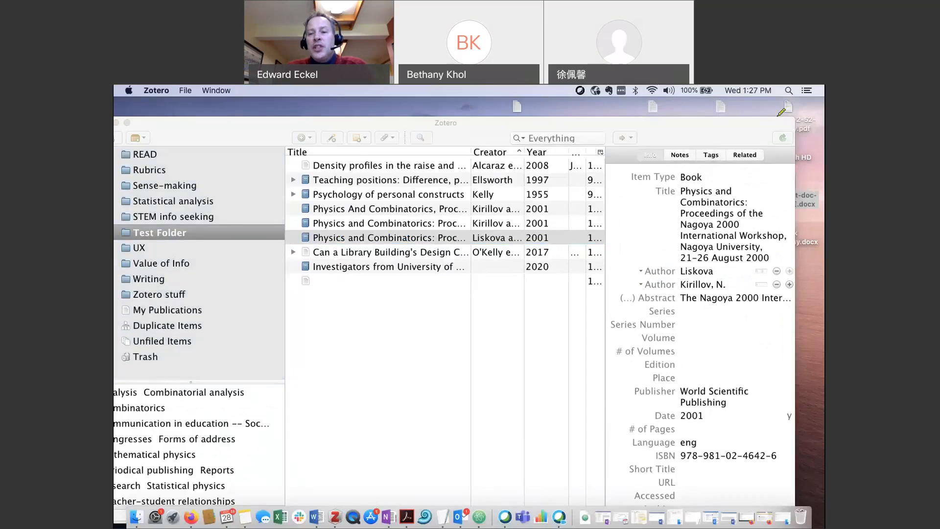
pyautogui.moveTo(778, 115)
pyautogui.mouseDown()
pyautogui.moveTo(806, 148)
pyautogui.moveTo(777, 115)
pyautogui.mouseUp()
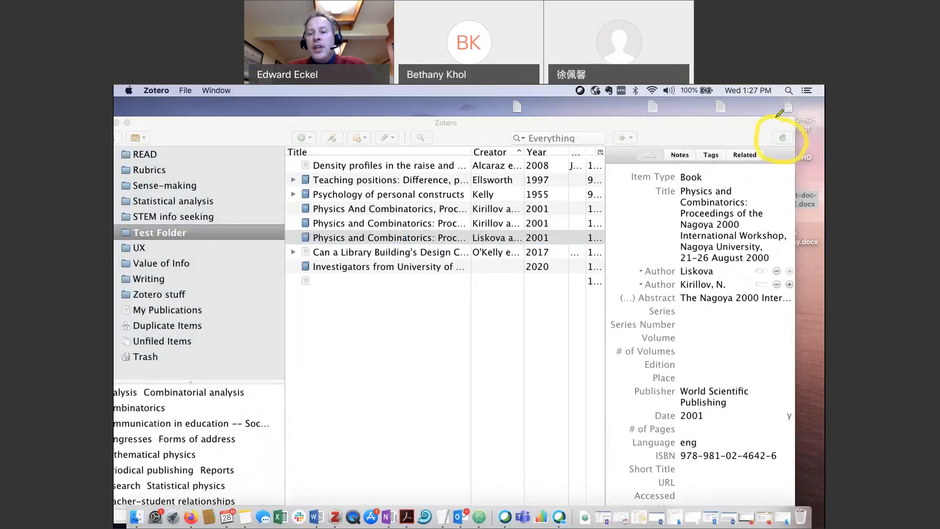
pyautogui.click(783, 138)
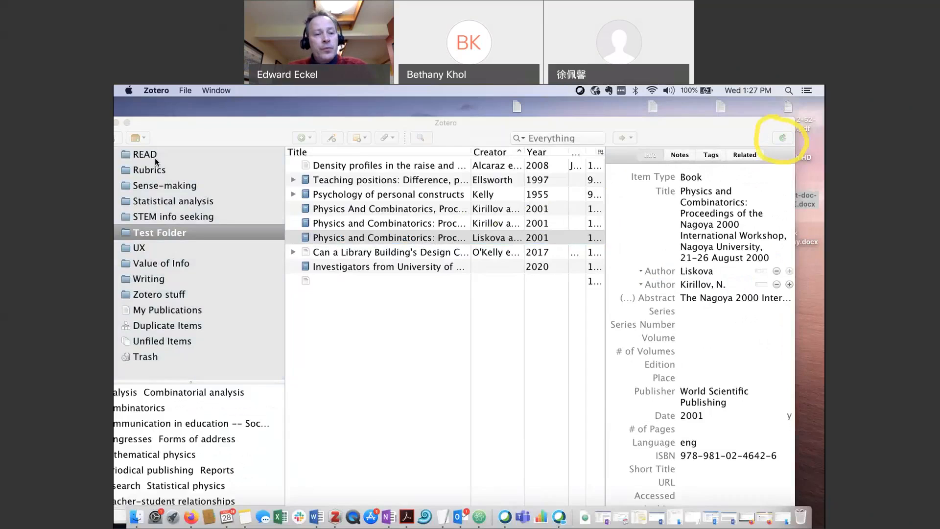
pyautogui.click(633, 190)
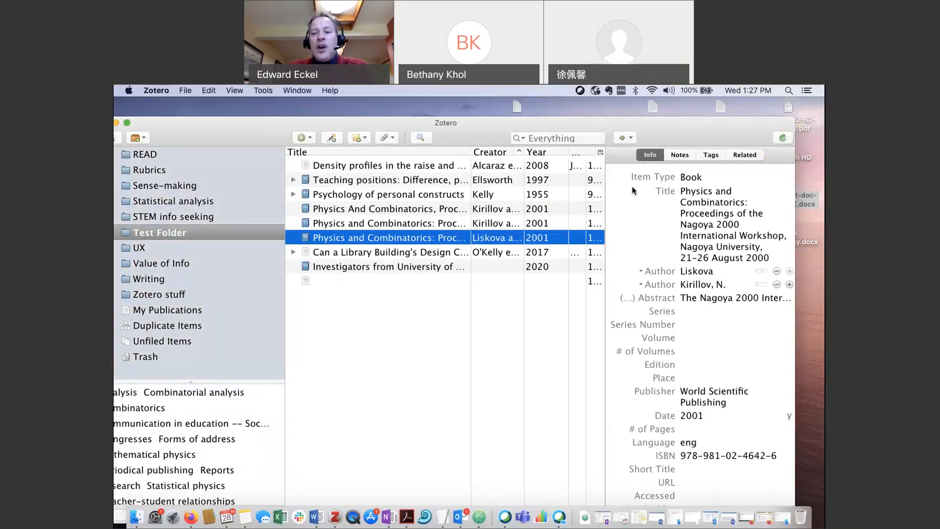
pyautogui.moveTo(678, 135); pyautogui.dragTo(700, 118)
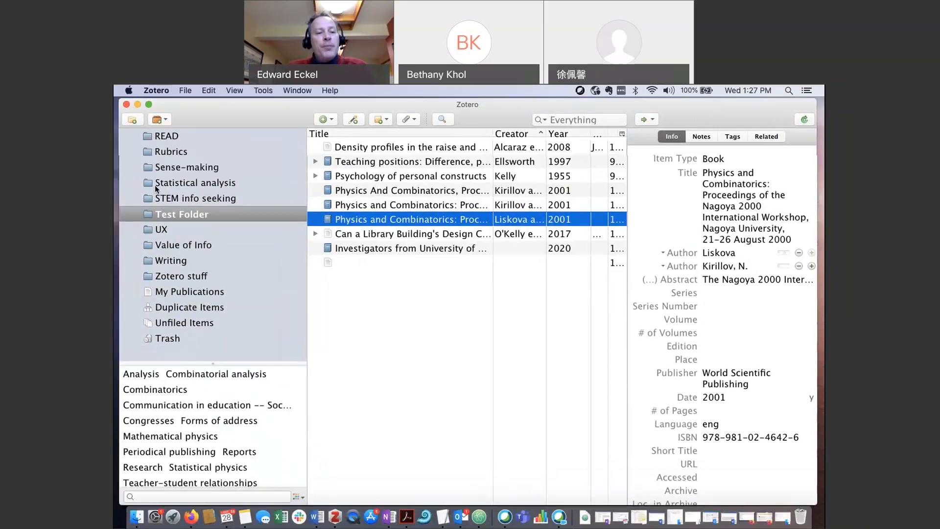
# - Minimize Zotero, switch to Firefox and open Google Scholar in place of the library favorites page
pyautogui.click(137, 104)
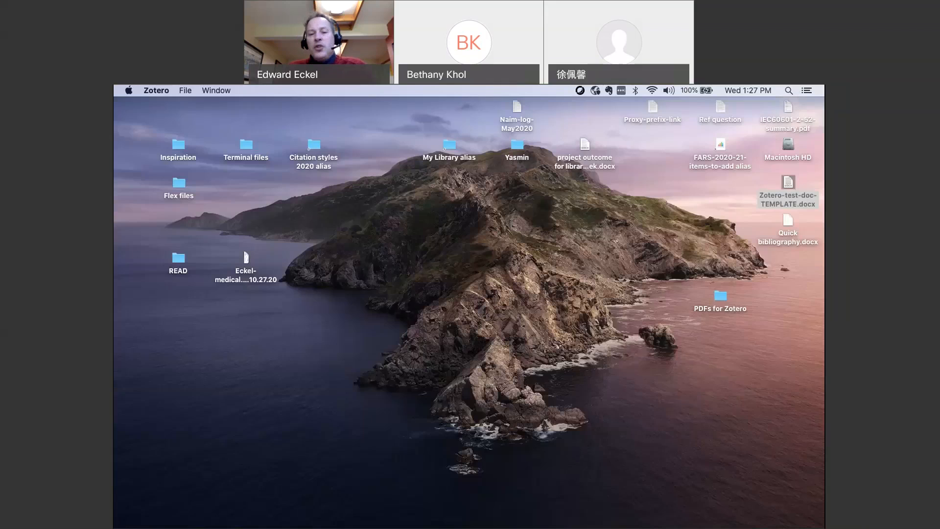
pyautogui.press('super+Tab')
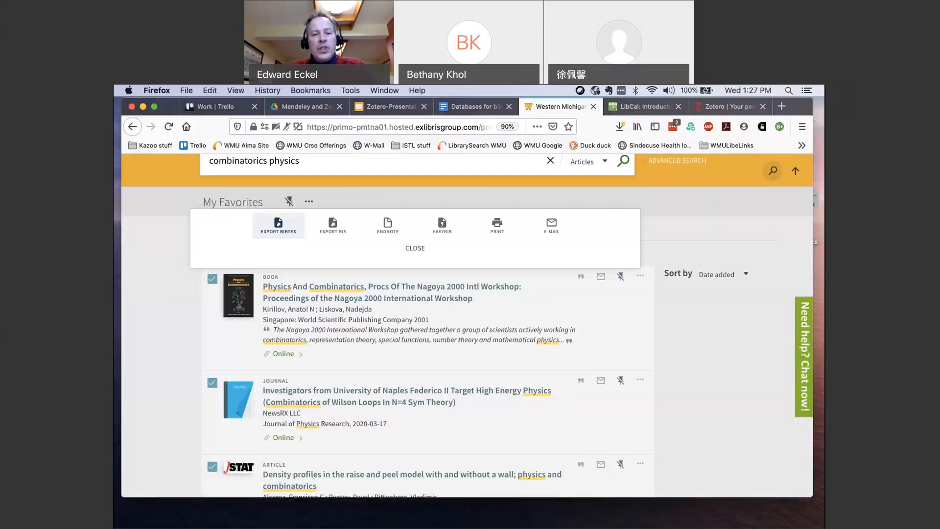
pyautogui.click(428, 127)
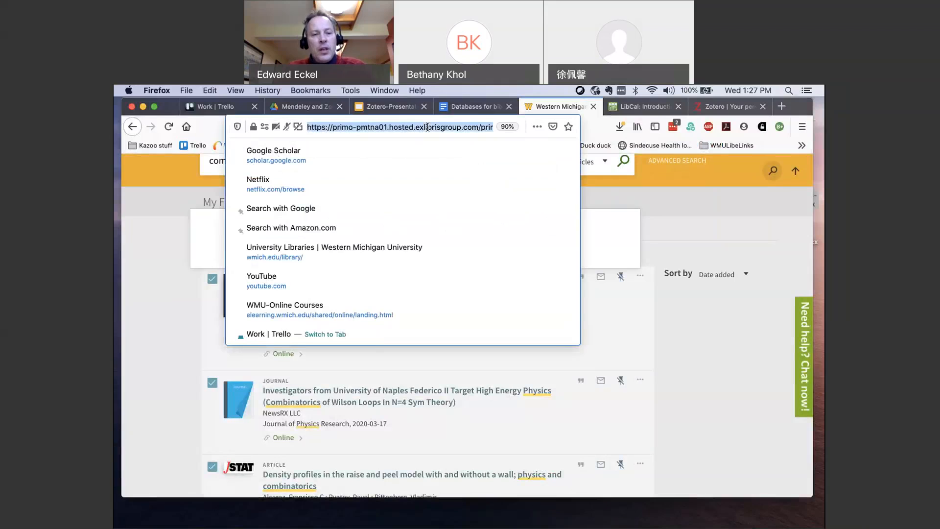
pyautogui.write('sch')
pyautogui.press('Return')
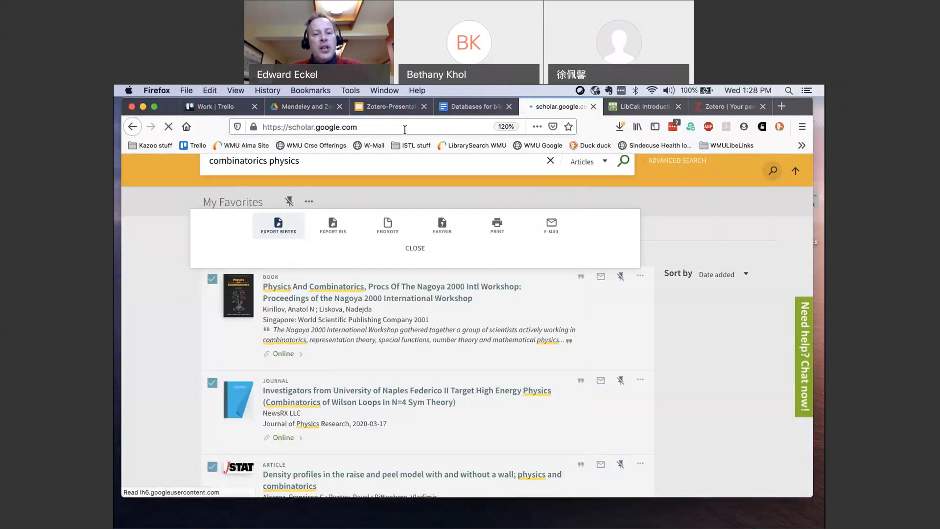
# - Copy the Google Scholar web address and dismiss the address suggestions
pyautogui.click(404, 129)
pyautogui.press('super+c')
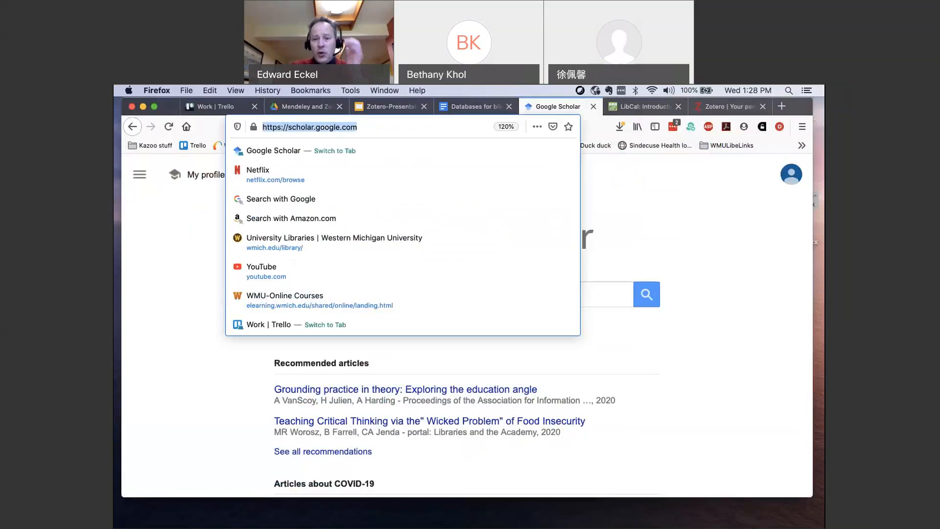
pyautogui.click(701, 237)
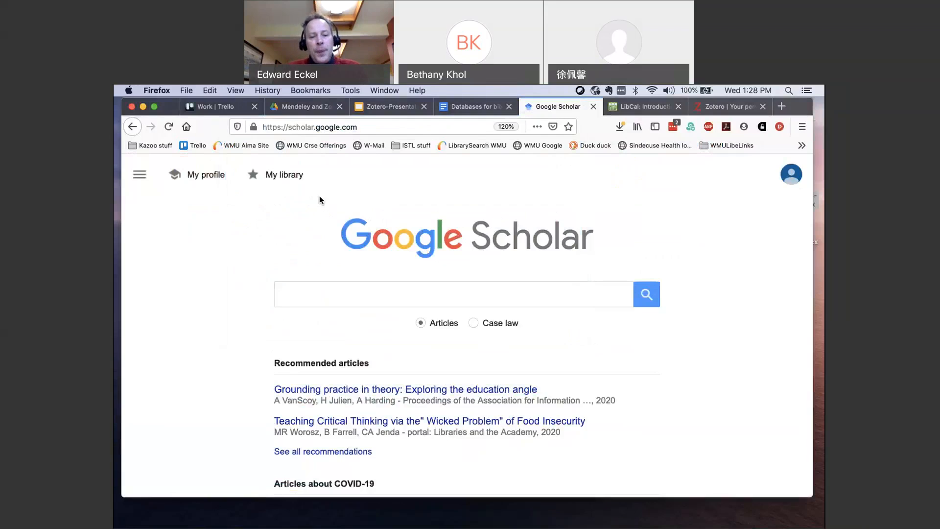
# - Check which account is signed in to Google Scholar and search for "ergonomics hospital equipment design"
pyautogui.click(334, 294)
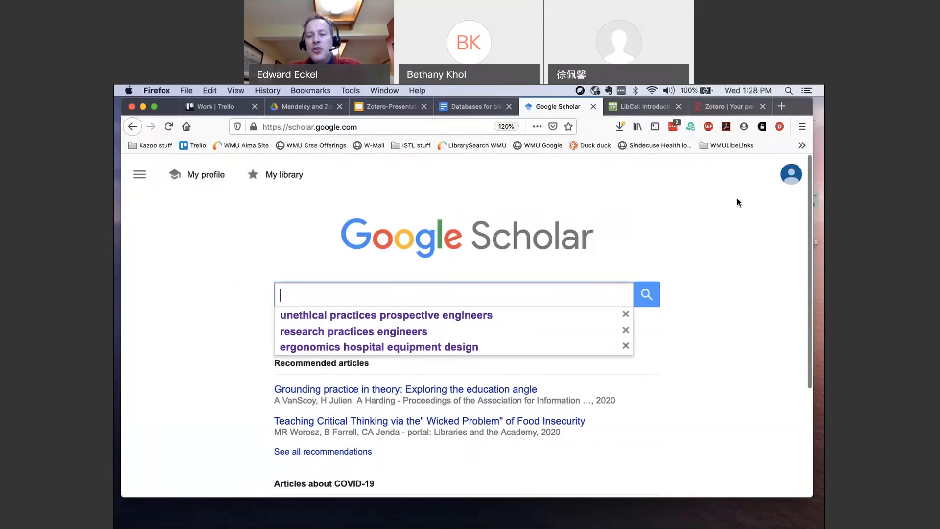
pyautogui.click(793, 180)
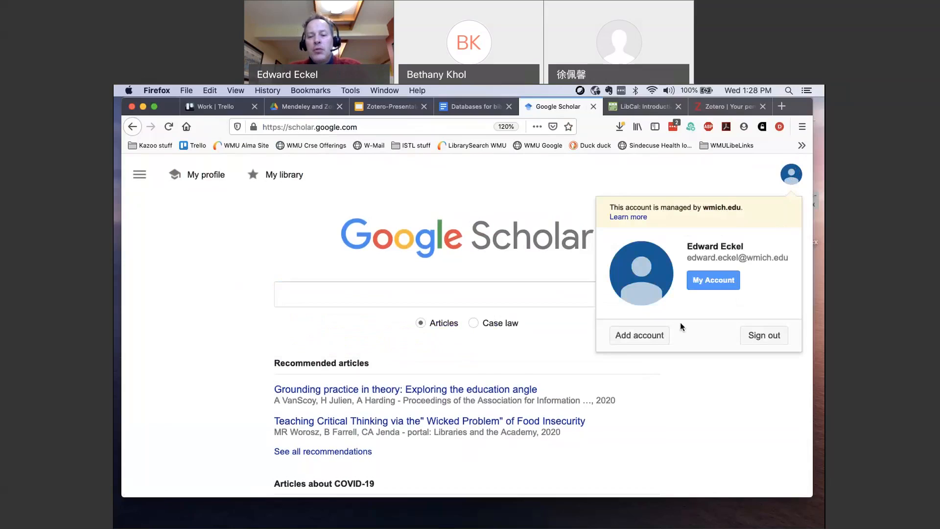
pyautogui.click(692, 415)
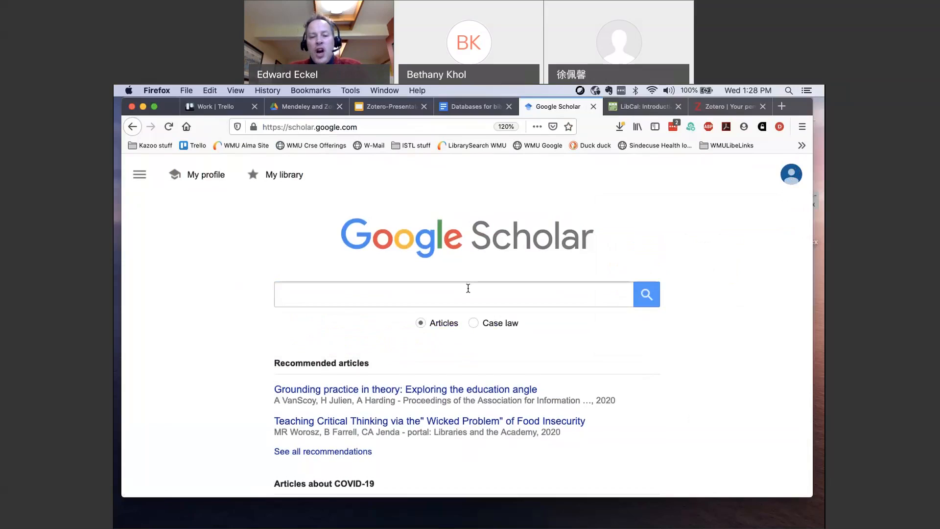
pyautogui.click(468, 289)
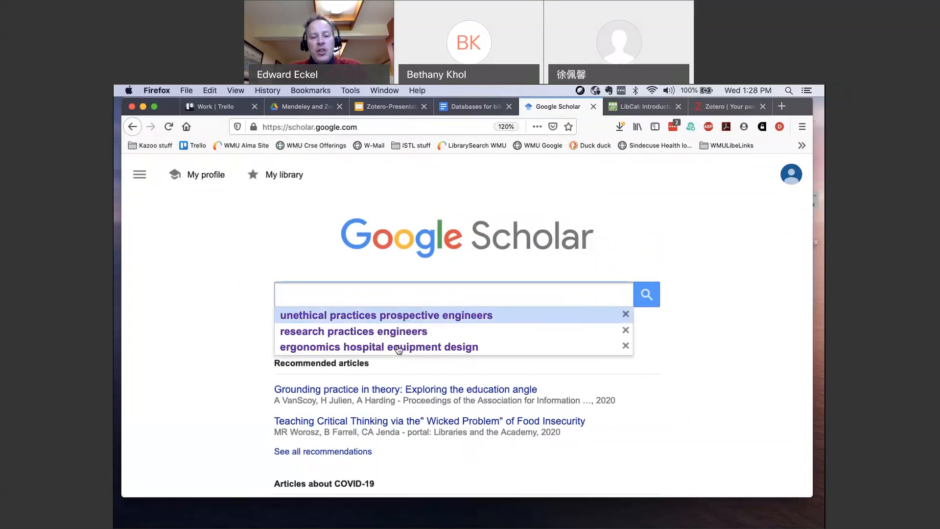
pyautogui.click(398, 349)
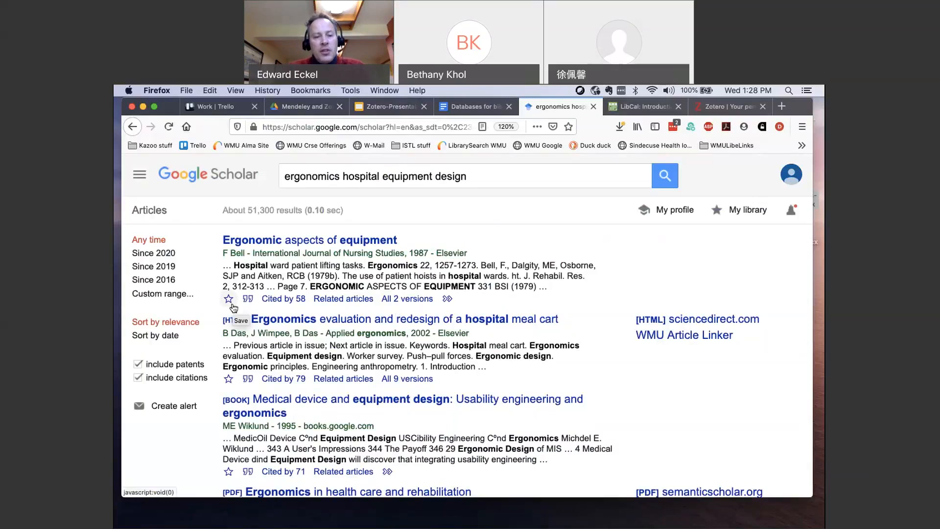
# - Save the first search result, "Ergonomic aspects of equipment", to the Google Scholar library
pyautogui.press('super+plus')
pyautogui.press('super+plus')
pyautogui.press('super+plus')
pyautogui.press('super+plus')
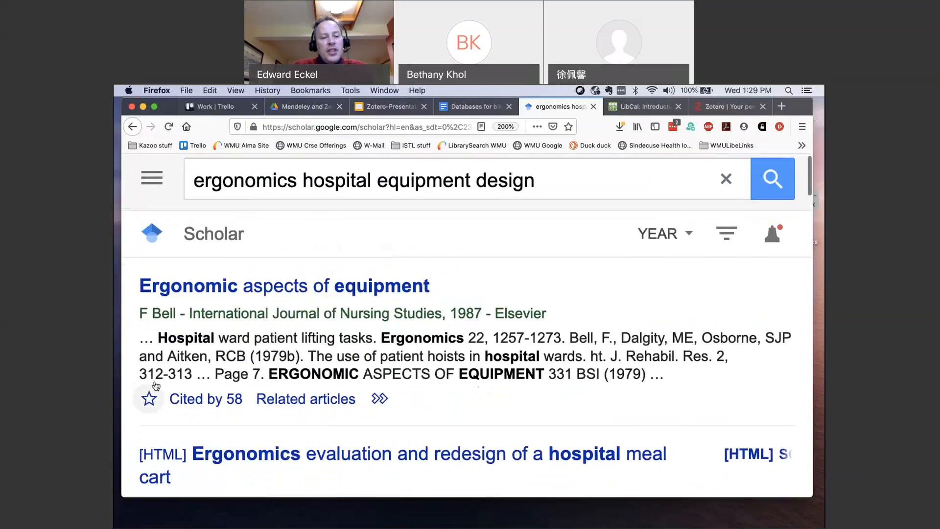
pyautogui.moveTo(136, 284); pyautogui.dragTo(439, 290)
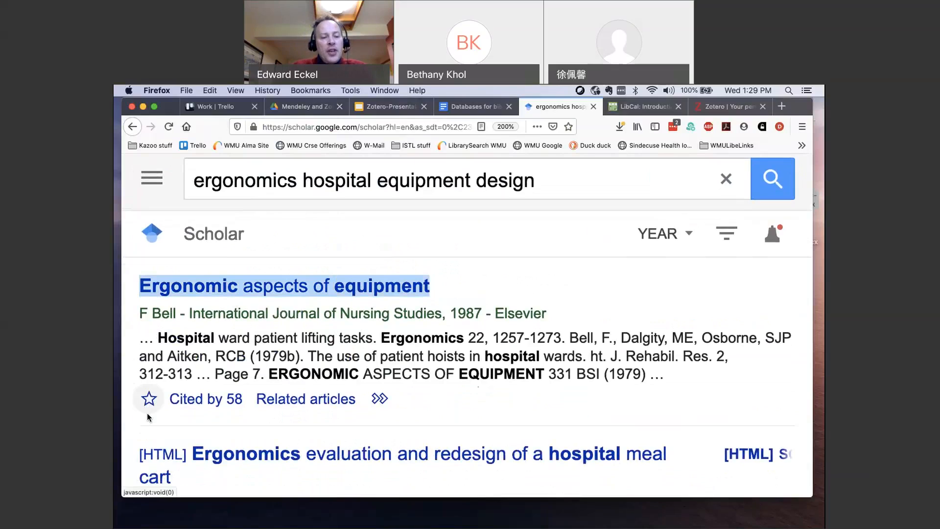
pyautogui.click(149, 400)
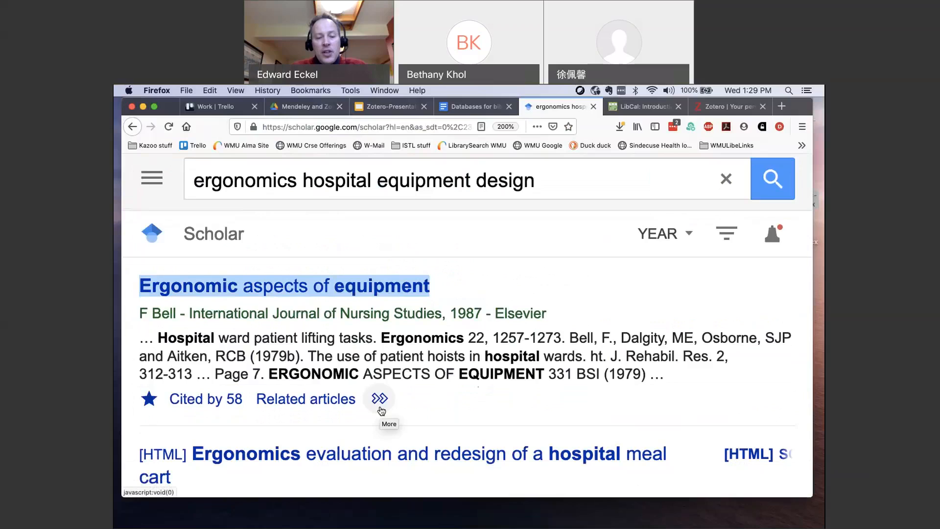
# - Save the results on redesigning a hospital meal cart and on ergonomics in health care and rehabilitation to the library
pyautogui.press('super+minus')
pyautogui.press('super+minus')
pyautogui.press('super+minus')
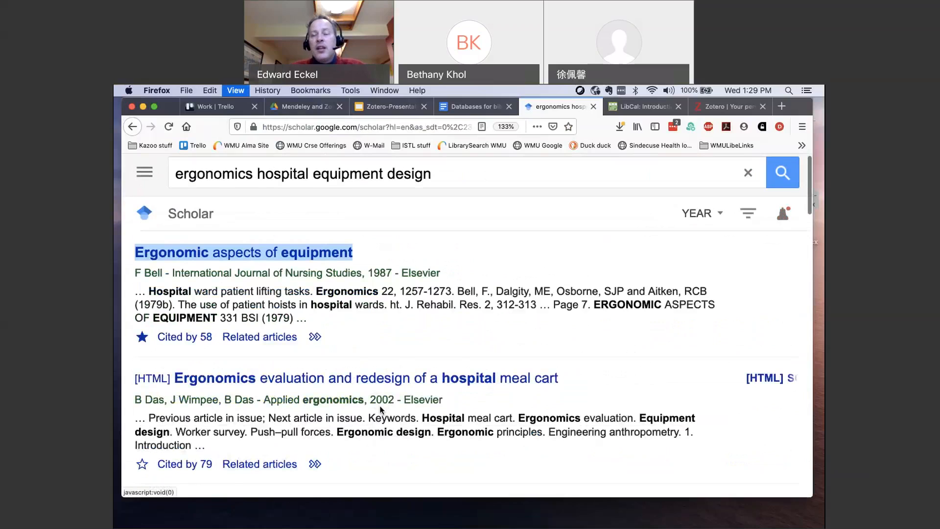
pyautogui.click(577, 302)
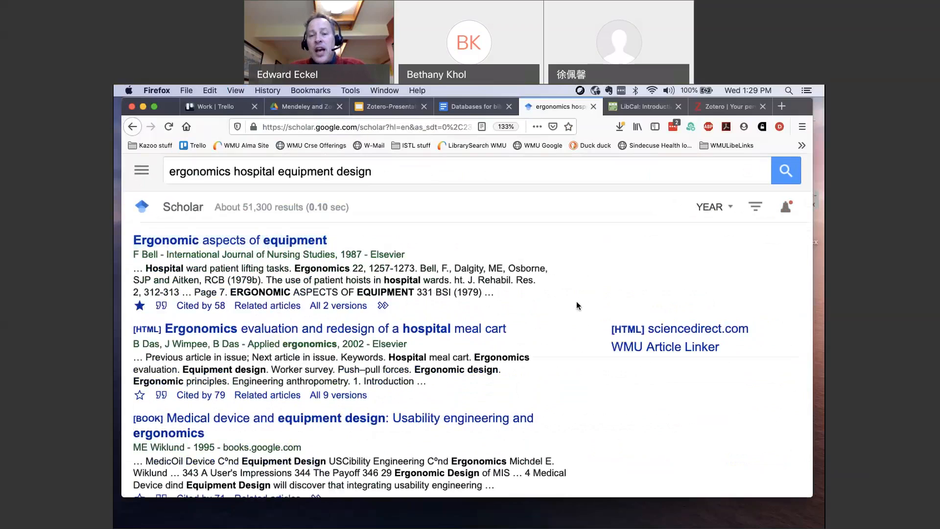
pyautogui.scroll(-2, 400, 314)
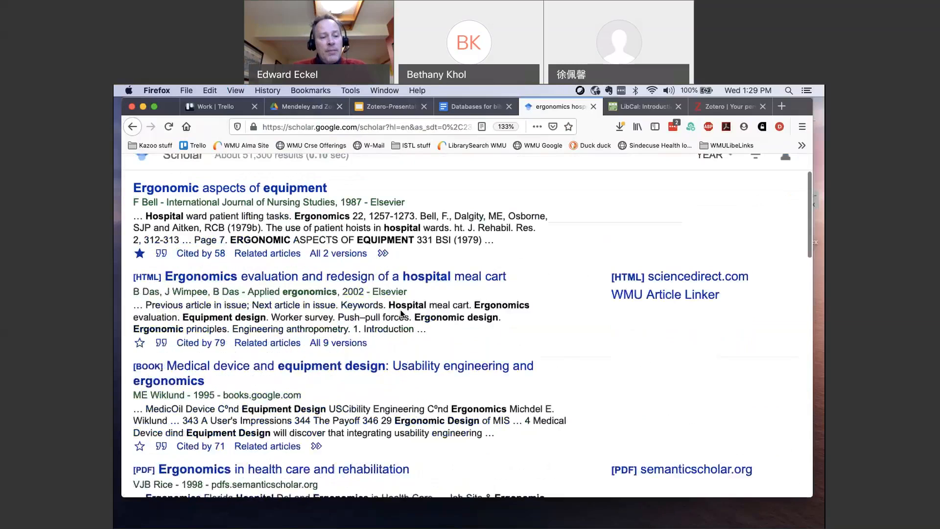
pyautogui.click(140, 343)
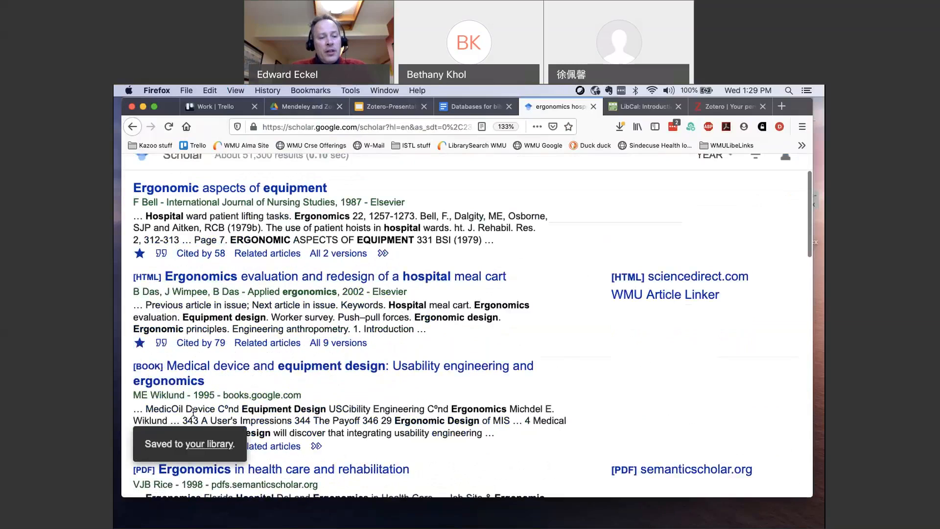
pyautogui.scroll(-3, 193, 413)
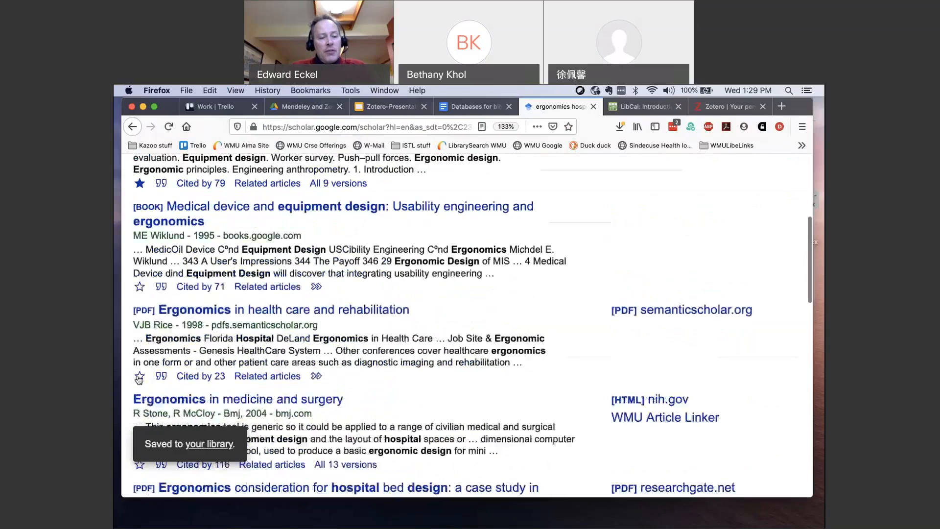
pyautogui.click(140, 376)
# - Save "Ergonomics in medicine and surgery" and the hospital bed design case study in Bangladesh to the library
pyautogui.scroll(-2, 164, 367)
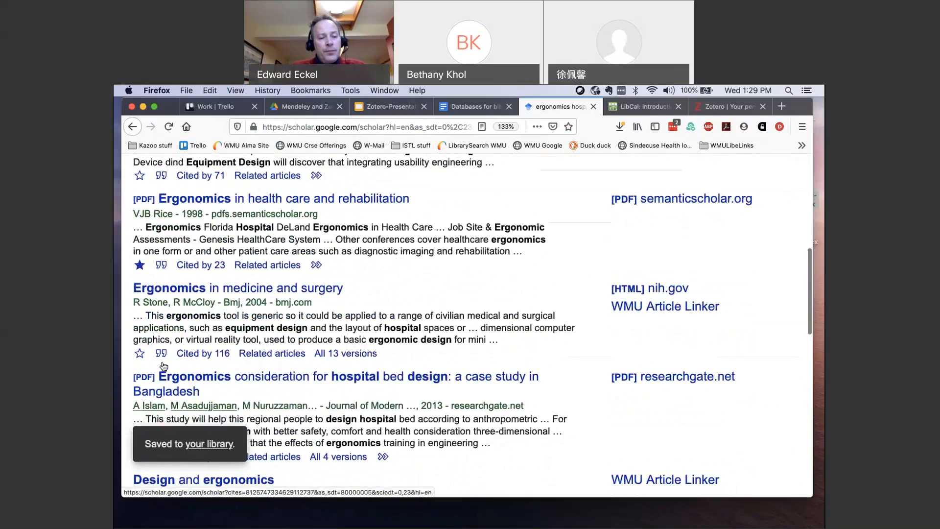
pyautogui.click(140, 353)
pyautogui.scroll(-2, 140, 362)
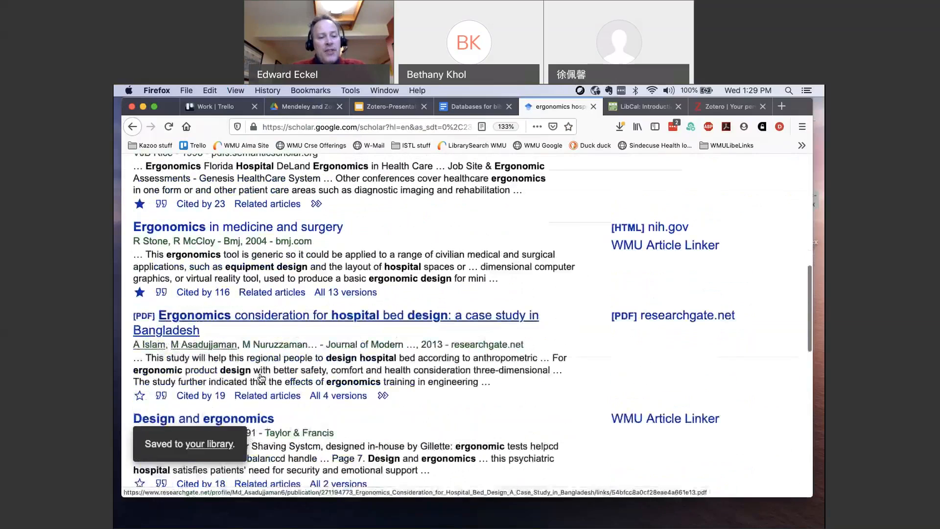
pyautogui.click(140, 369)
pyautogui.scroll(-2, 357, 332)
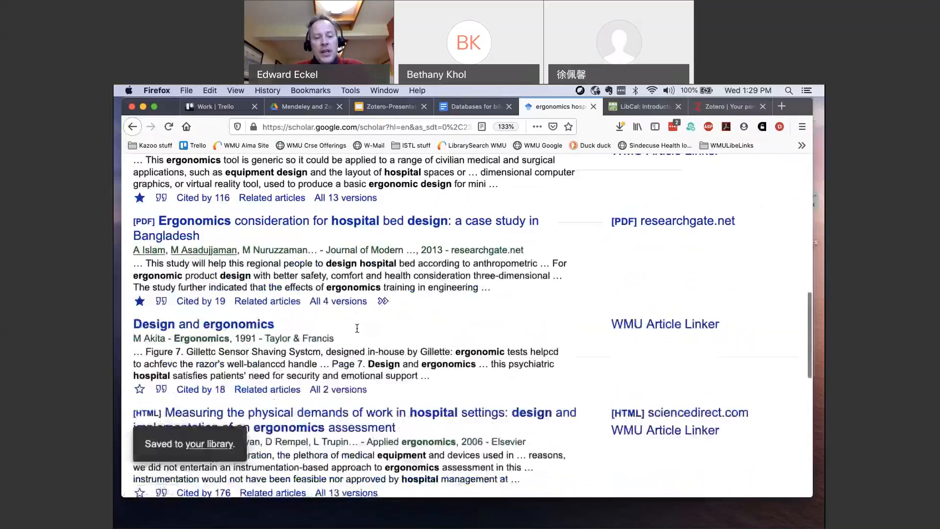
# - Return to the start of the search results and open My library in Google Scholar
pyautogui.scroll(10, 356, 331)
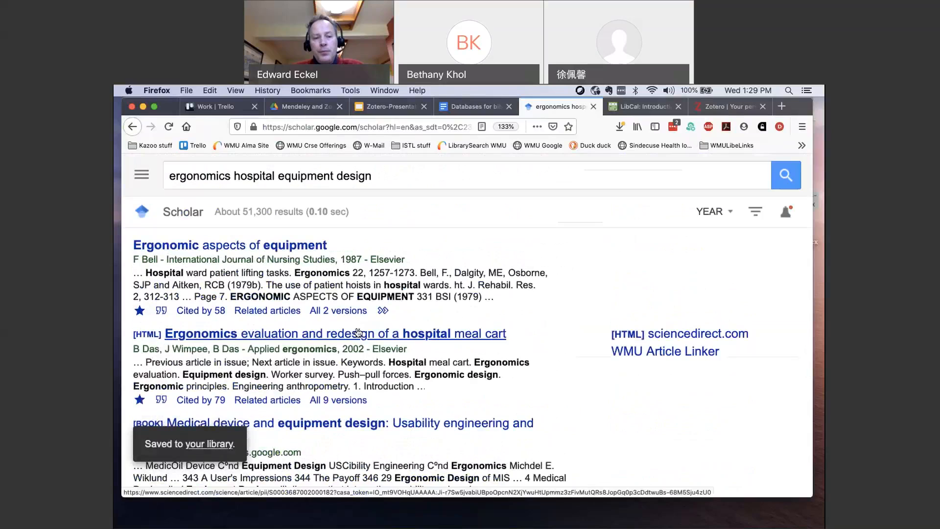
pyautogui.click(141, 175)
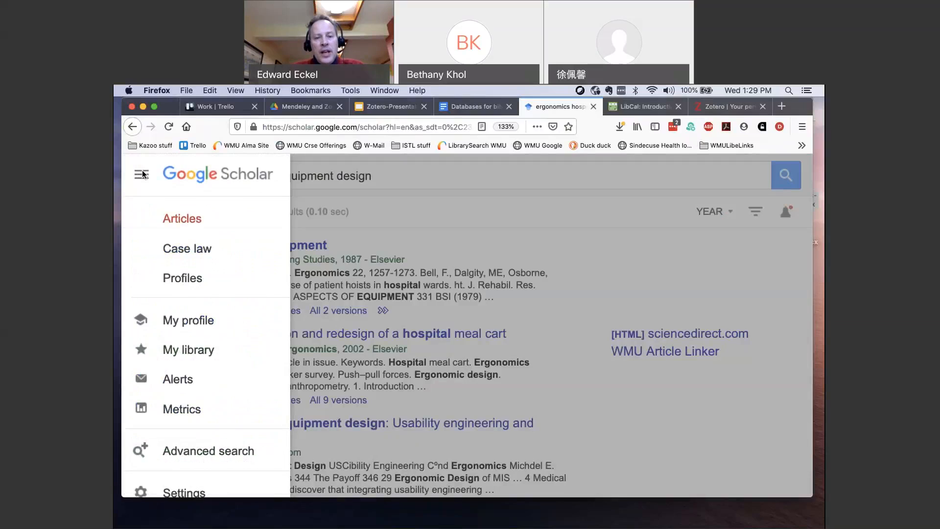
pyautogui.click(497, 212)
pyautogui.press('super+equal')
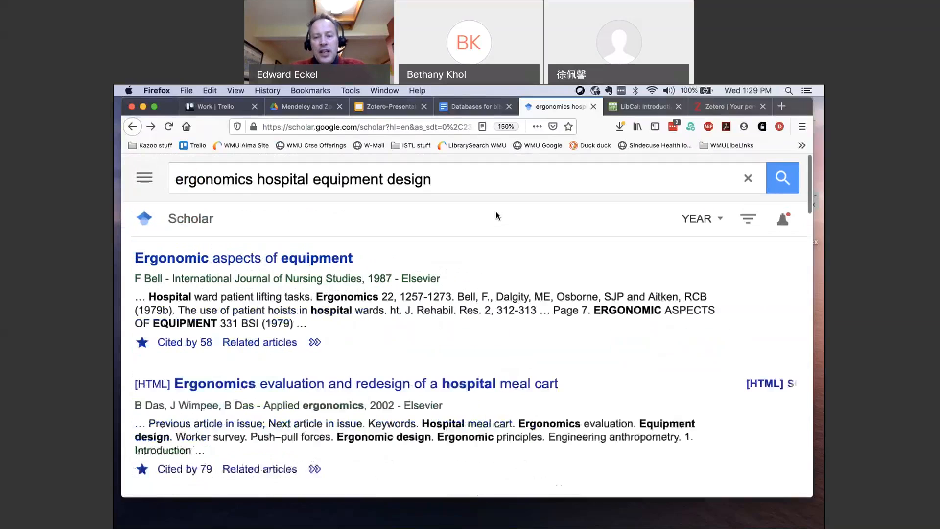
pyautogui.press('super+minus')
pyautogui.press('super+minus')
pyautogui.press('super+minus')
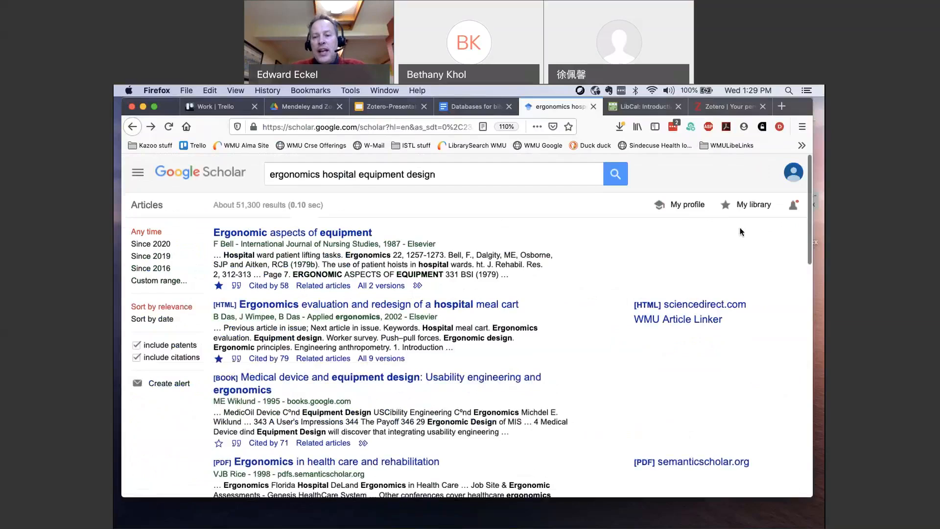
pyautogui.click(137, 172)
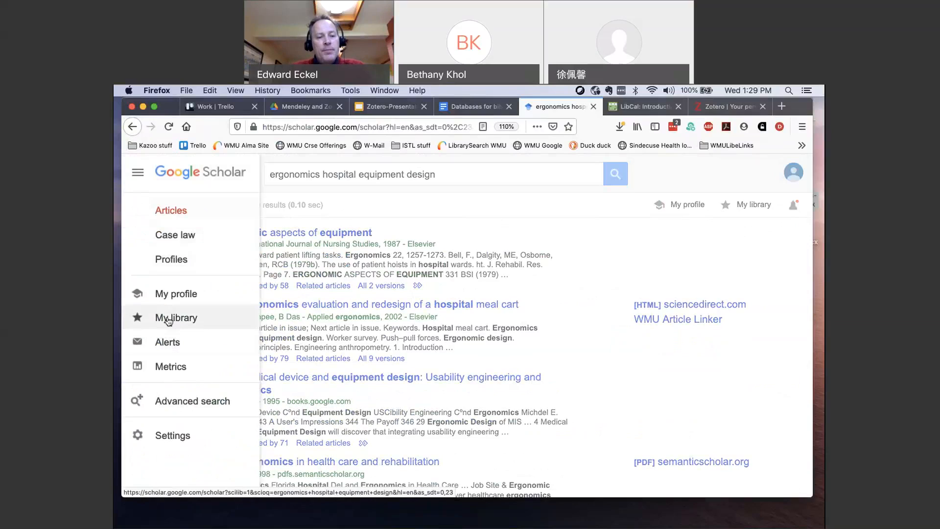
pyautogui.click(169, 320)
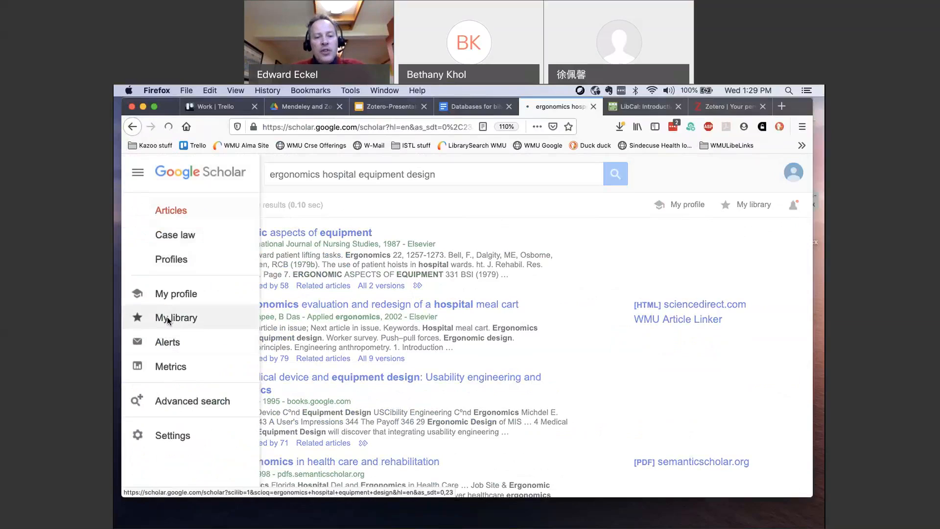
# - Look through the library and select the newly saved ergonomics articles, starting with the hospital bed design case study
pyautogui.scroll(-15, 347, 297)
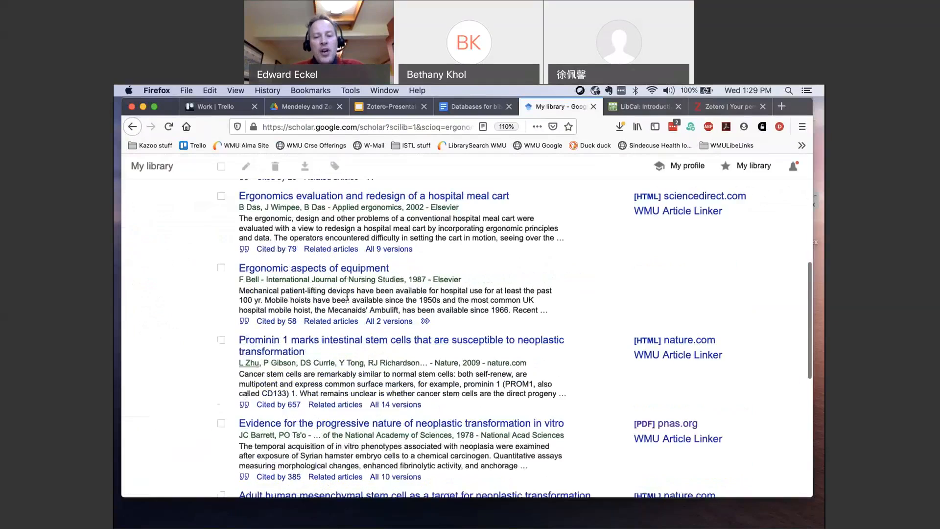
pyautogui.scroll(15, 347, 296)
pyautogui.scroll(-1, 347, 296)
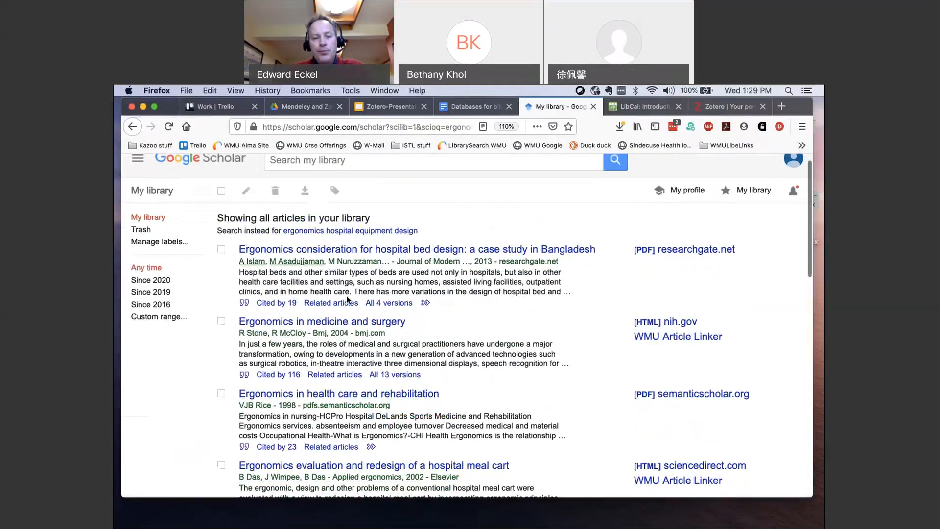
pyautogui.scroll(1, 347, 297)
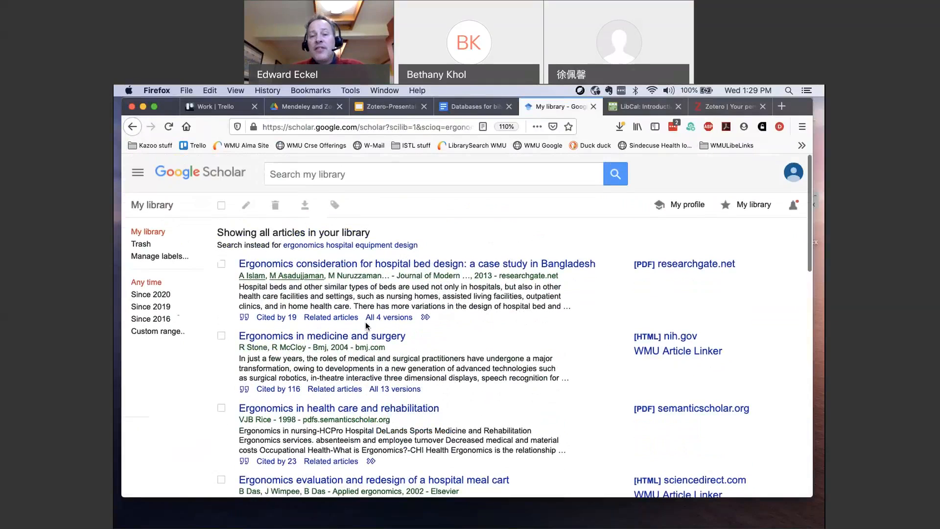
pyautogui.click(224, 267)
pyautogui.click(222, 338)
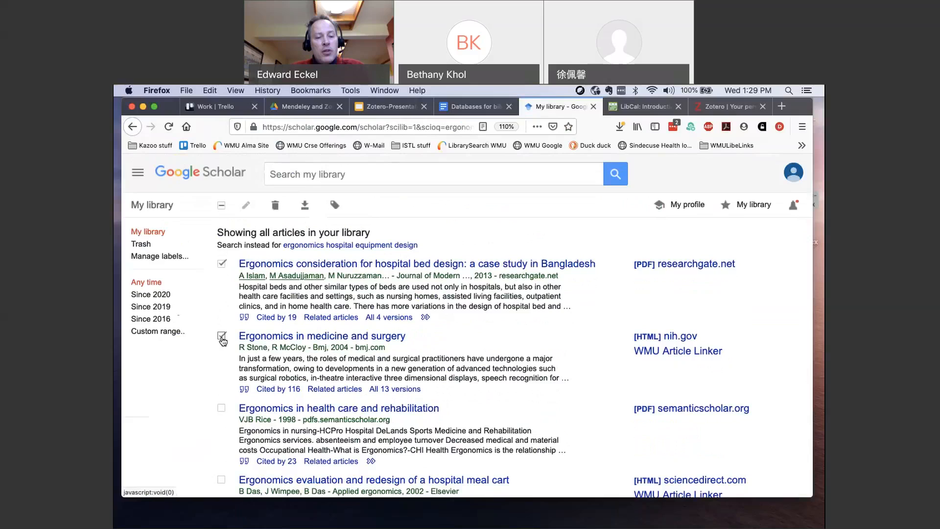
pyautogui.click(222, 408)
pyautogui.click(223, 481)
pyautogui.scroll(-3, 224, 483)
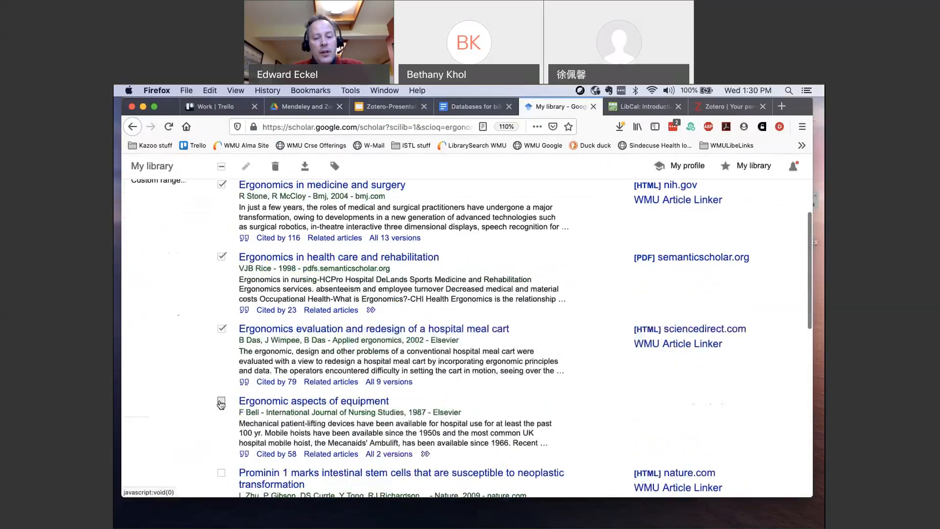
pyautogui.scroll(4, 396, 368)
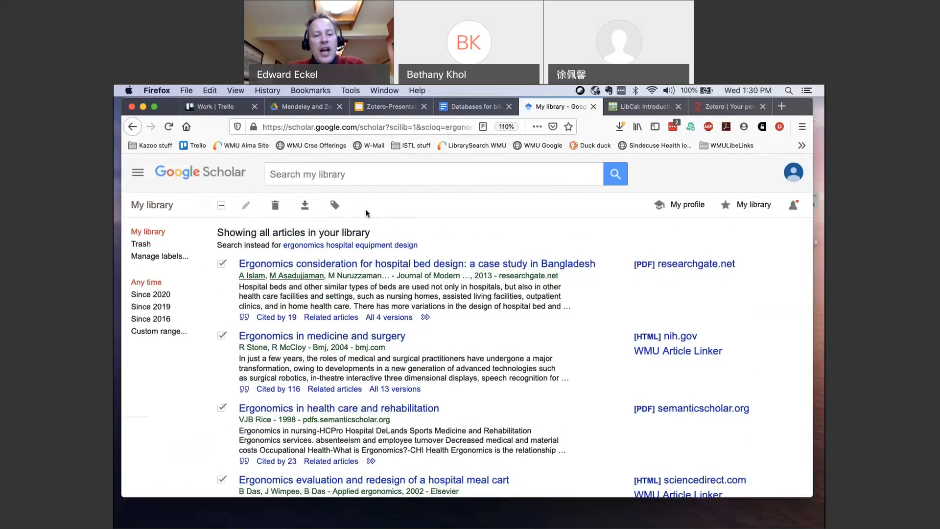
# - Export the selected library articles in RefMan format and save the citations.ris file instead of opening it with Zotero
pyautogui.click(306, 210)
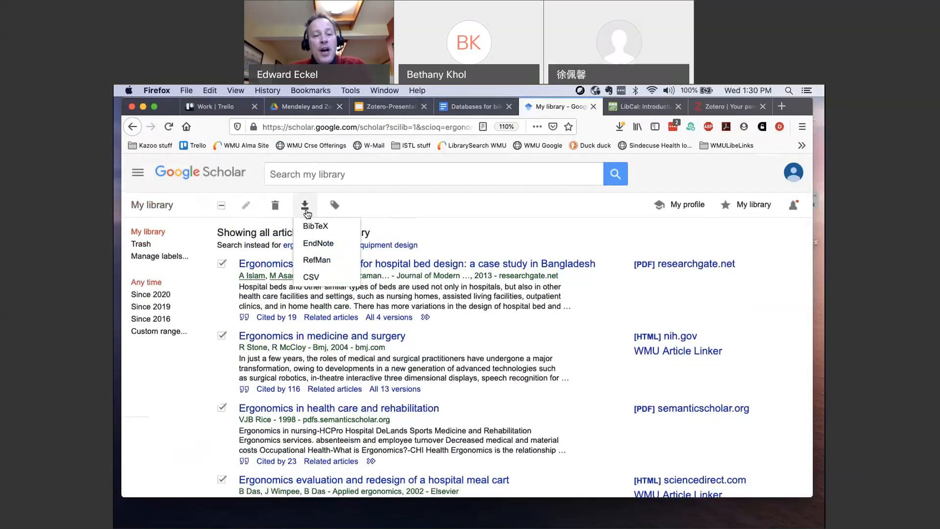
pyautogui.click(315, 266)
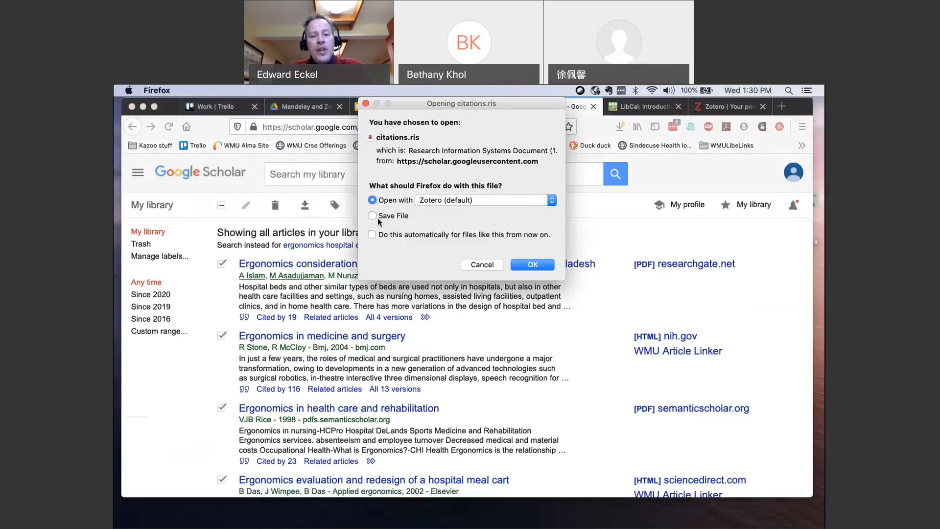
pyautogui.click(377, 218)
pyautogui.click(373, 201)
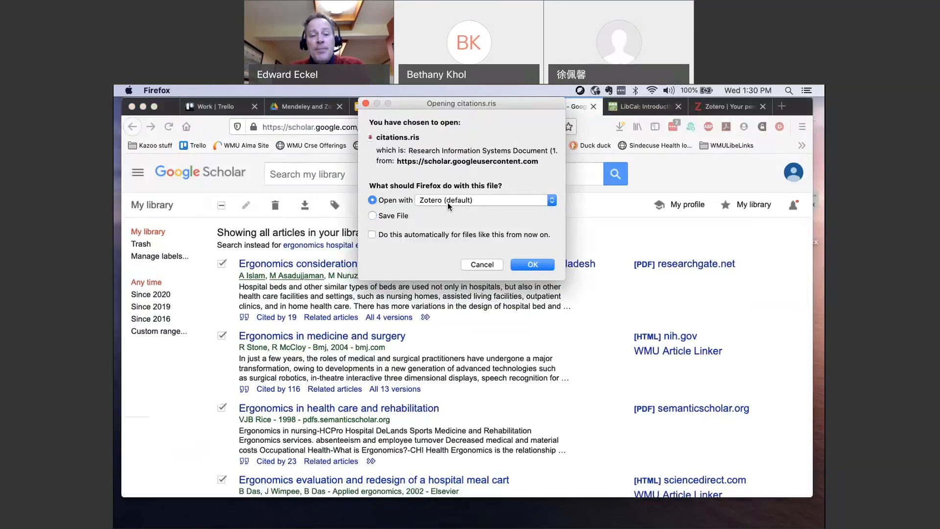
pyautogui.click(372, 216)
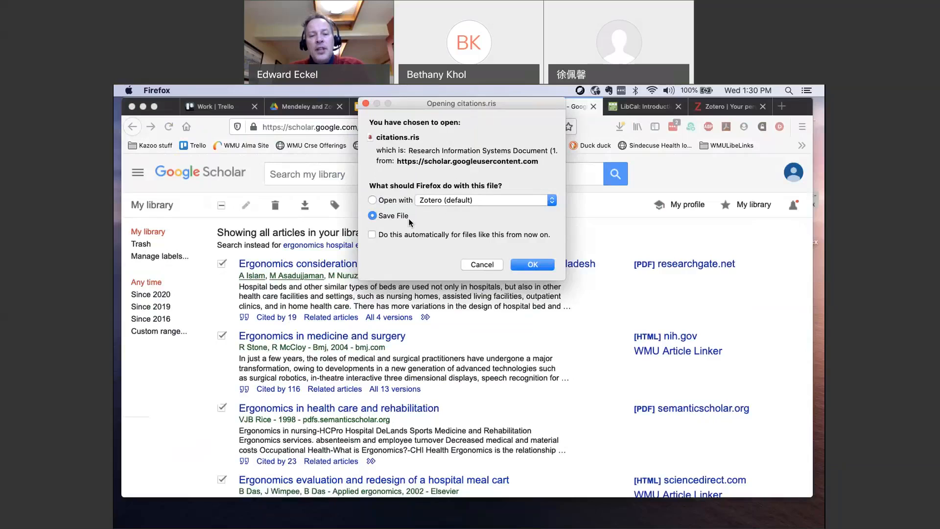
pyautogui.click(534, 267)
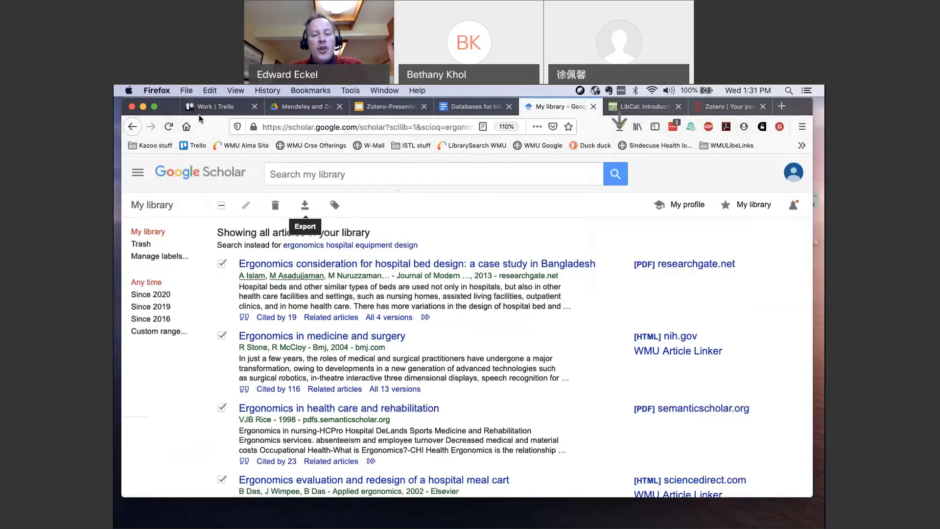
# - Switch to Zotero and import citations.ris from Downloads into a new collection, copying files to the Zotero storage folder
pyautogui.click(143, 107)
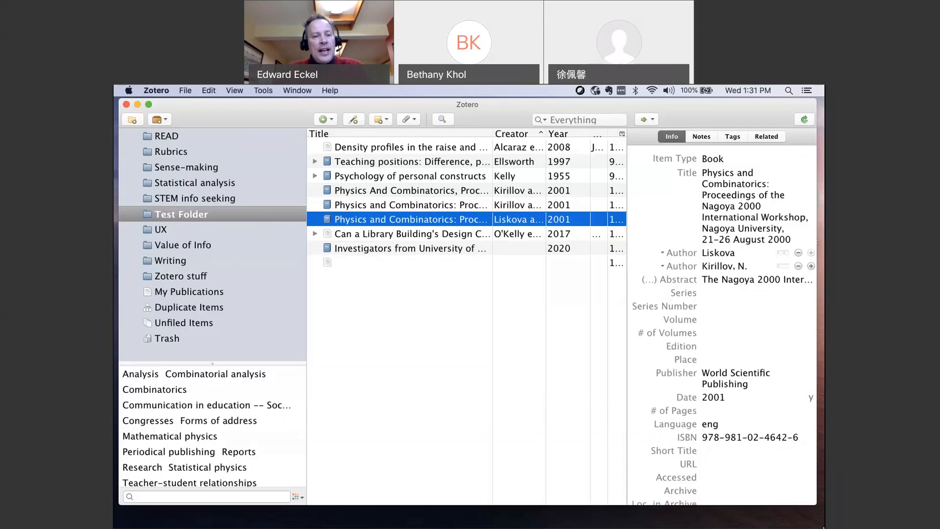
pyautogui.click(186, 91)
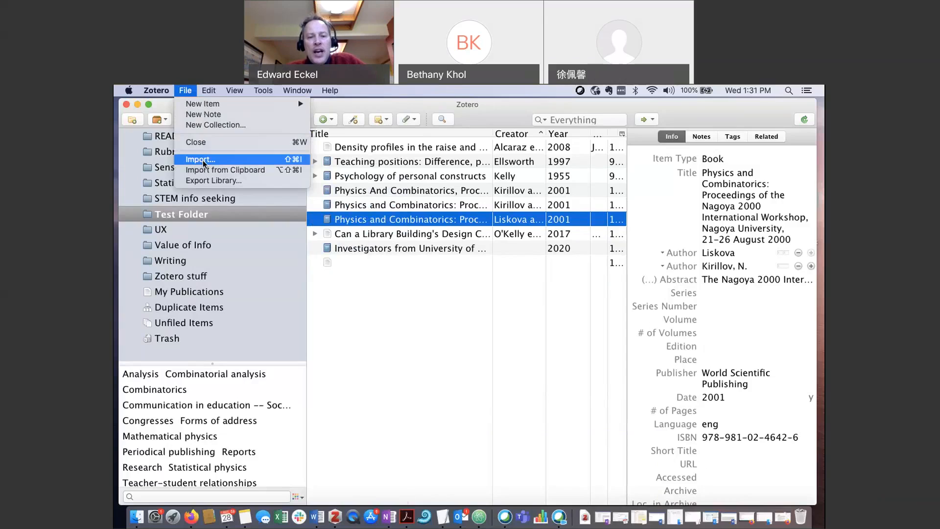
pyautogui.click(203, 160)
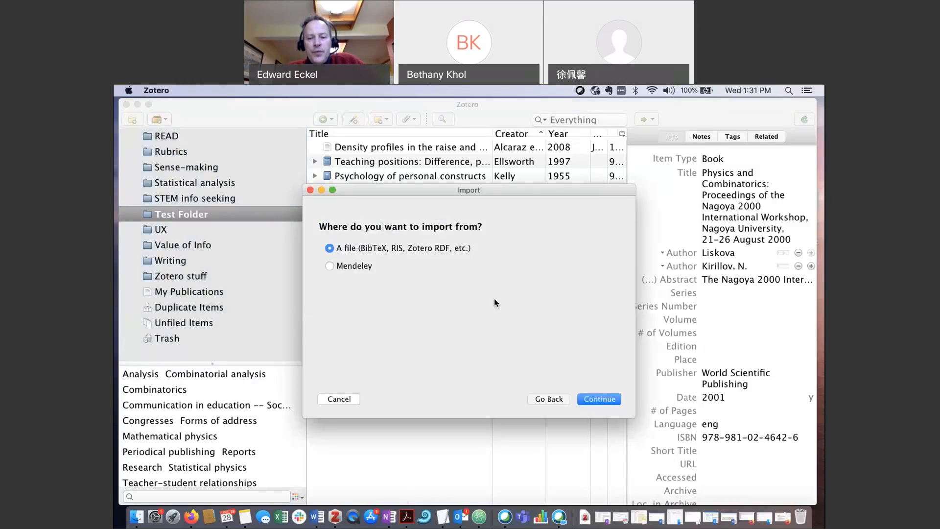
pyautogui.click(596, 400)
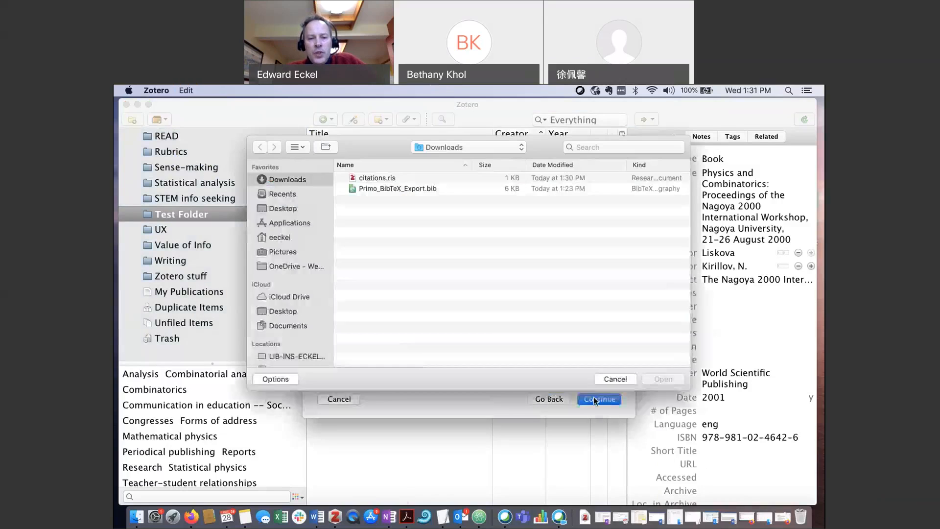
pyautogui.click(362, 177)
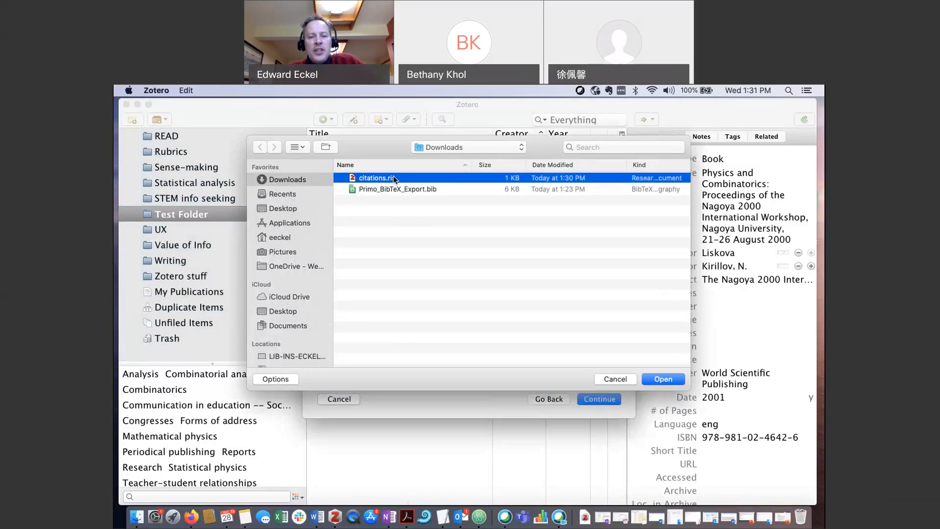
pyautogui.click(661, 379)
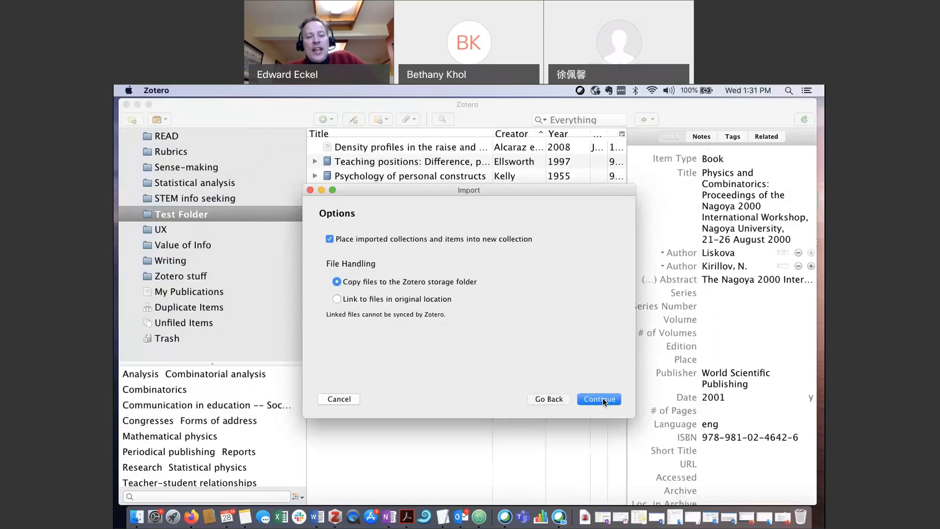
pyautogui.click(603, 398)
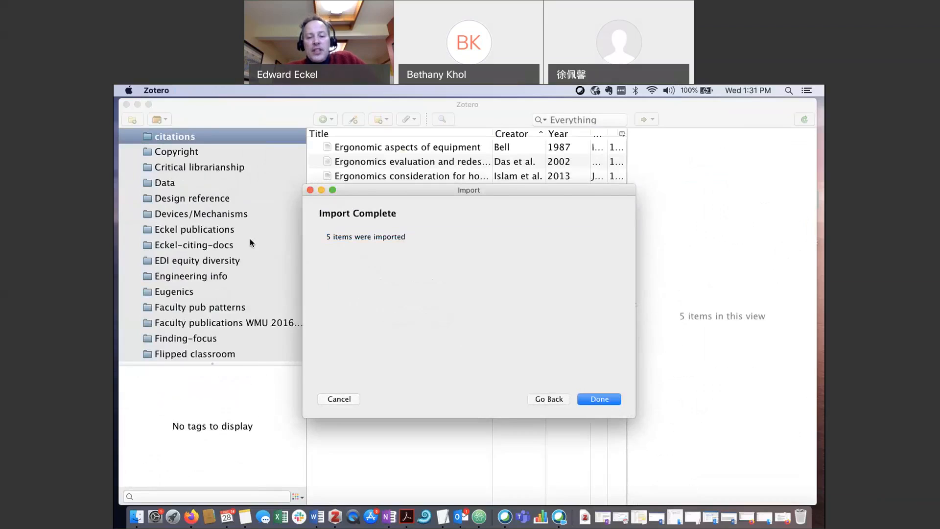
# - Close the import, open the new citations collection and review the details of its ergonomics articles
pyautogui.scroll(5, 213, 233)
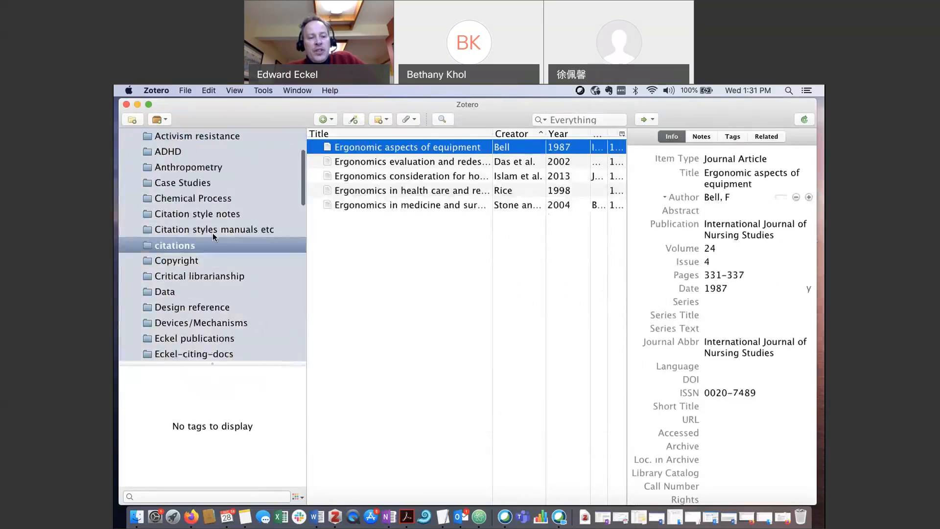
pyautogui.click(181, 245)
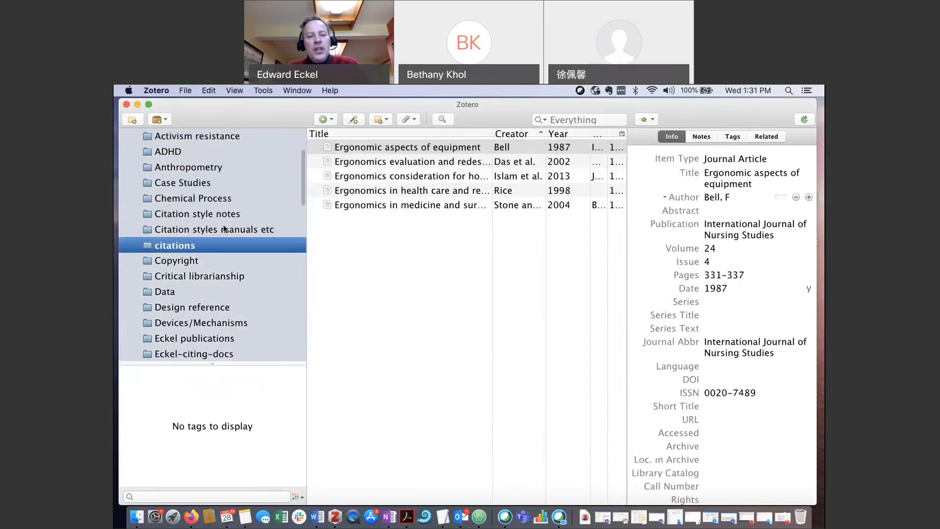
pyautogui.click(383, 149)
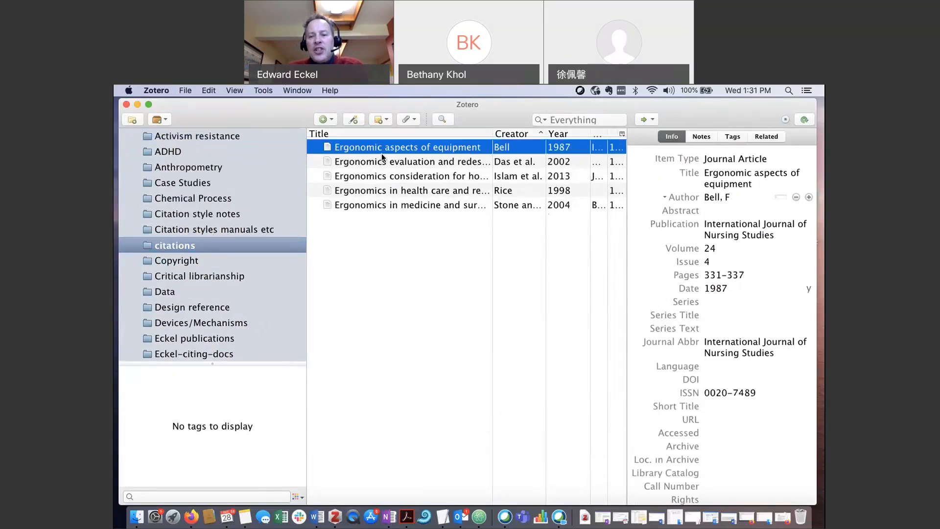
pyautogui.press('Down')
pyautogui.click(382, 175)
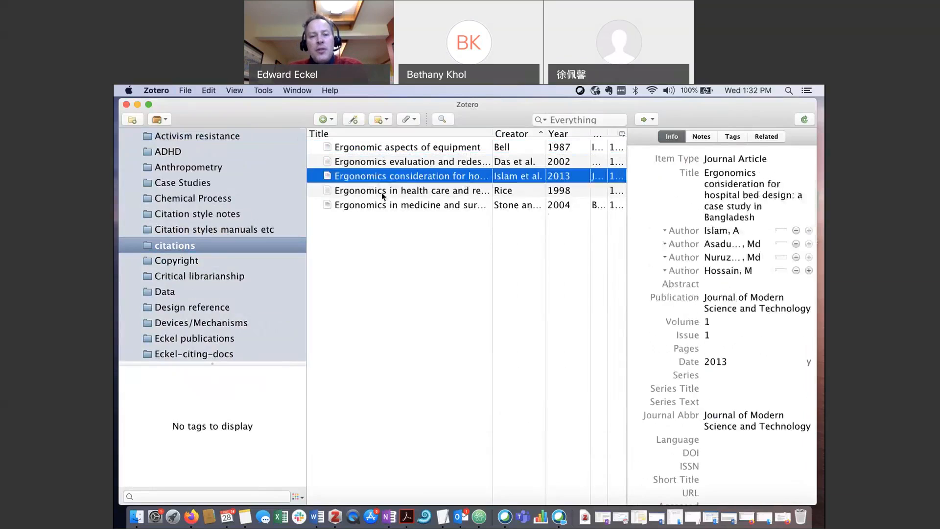
pyautogui.click(381, 192)
# - Select all the articles in the citations collection and add them to Test Folder
pyautogui.click(390, 147)
pyautogui.hotkey('shift', 'Down')
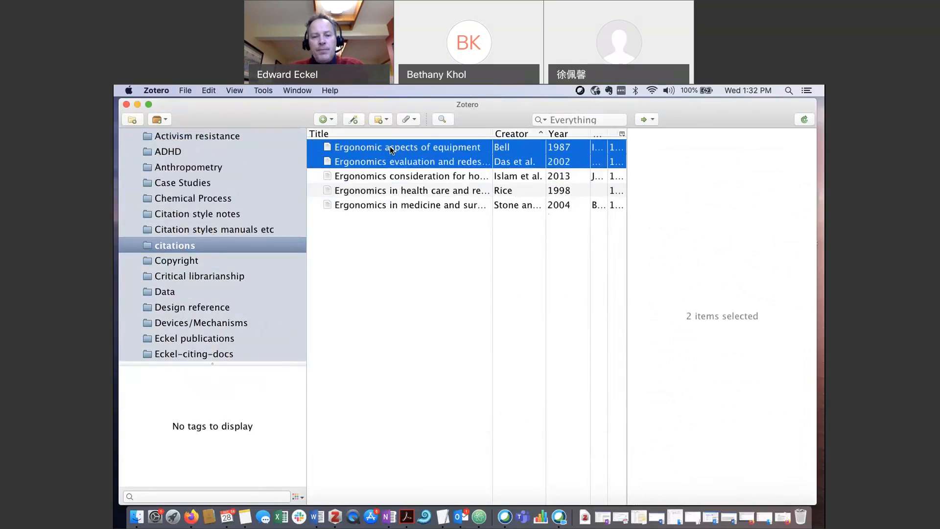
pyautogui.press('super+a')
pyautogui.scroll(-10, 185, 276)
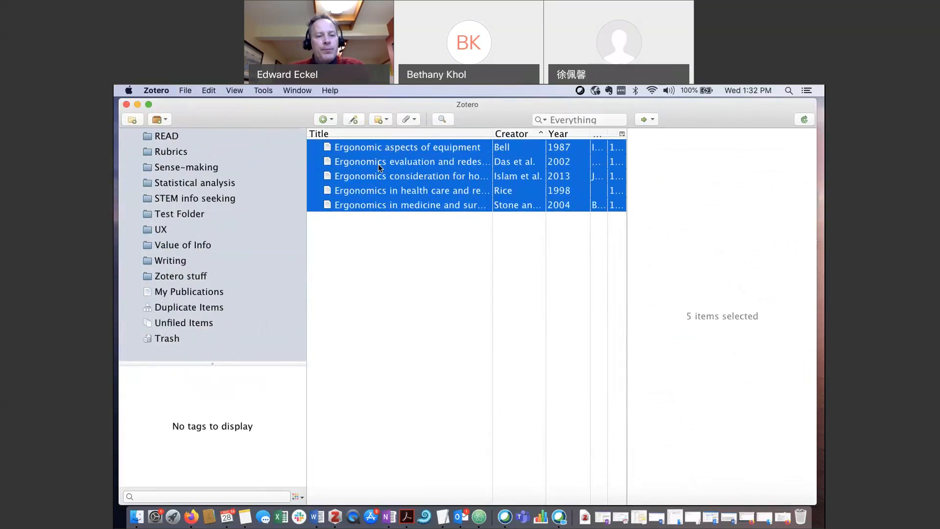
pyautogui.moveTo(377, 166); pyautogui.dragTo(193, 216)
# - Open Test Folder and check the item details of "Ergonomic aspects of equipment"
pyautogui.click(193, 216)
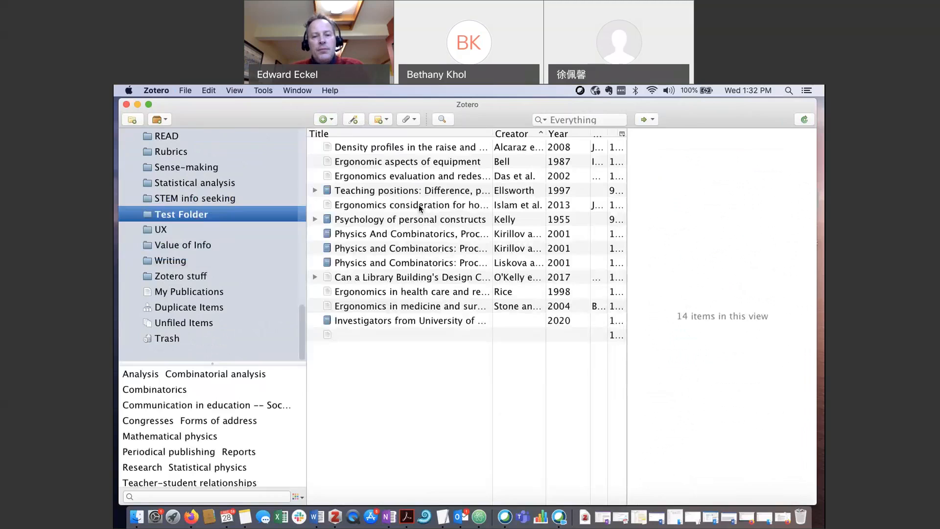
pyautogui.click(422, 173)
pyautogui.click(429, 163)
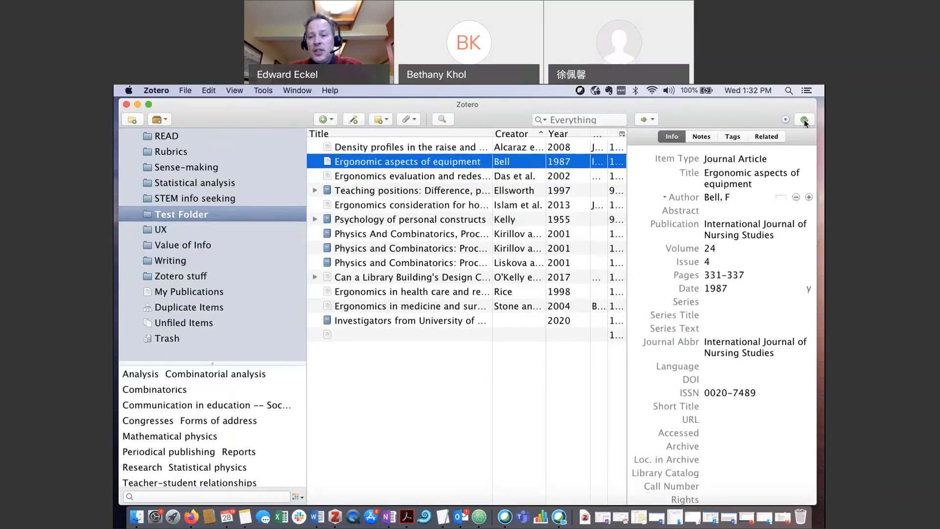
pyautogui.click(716, 210)
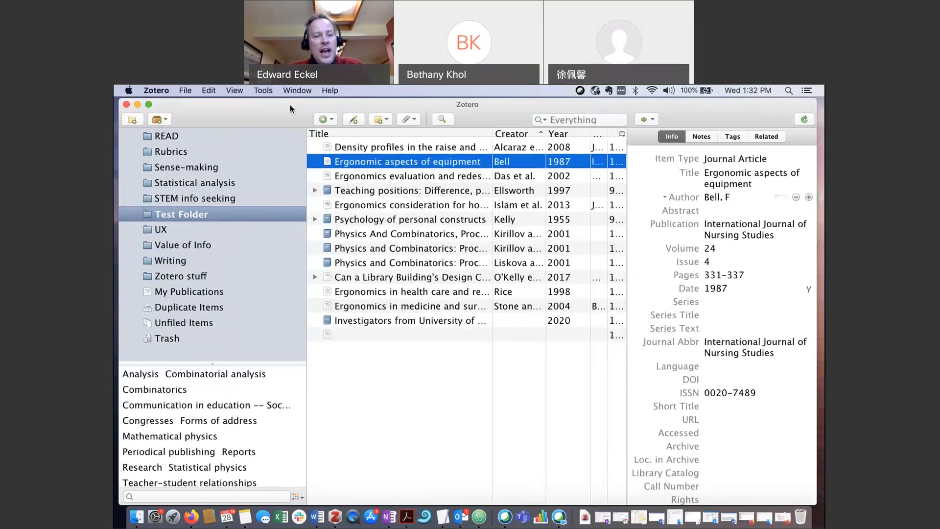
# - Minimize Zotero, switch to Firefox and open the A-Z Databases list through the University Libraries home page
pyautogui.click(137, 104)
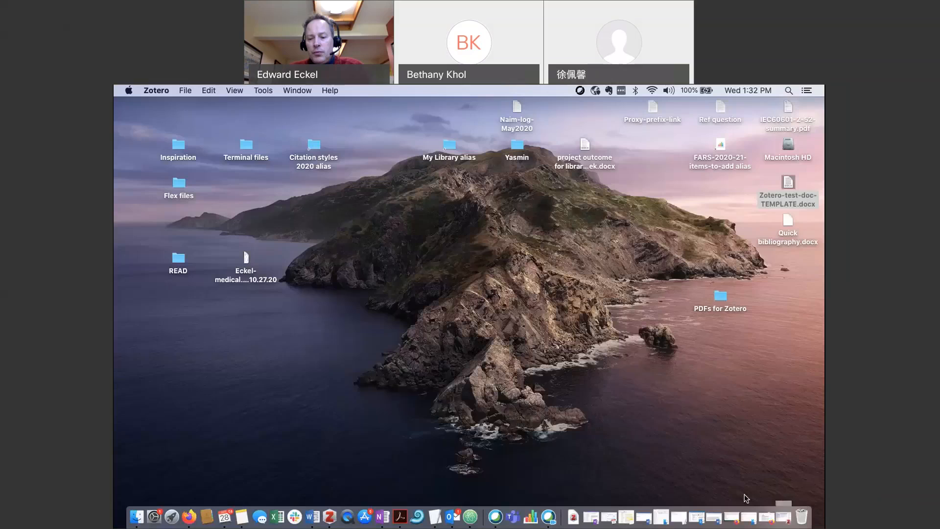
pyautogui.click(767, 519)
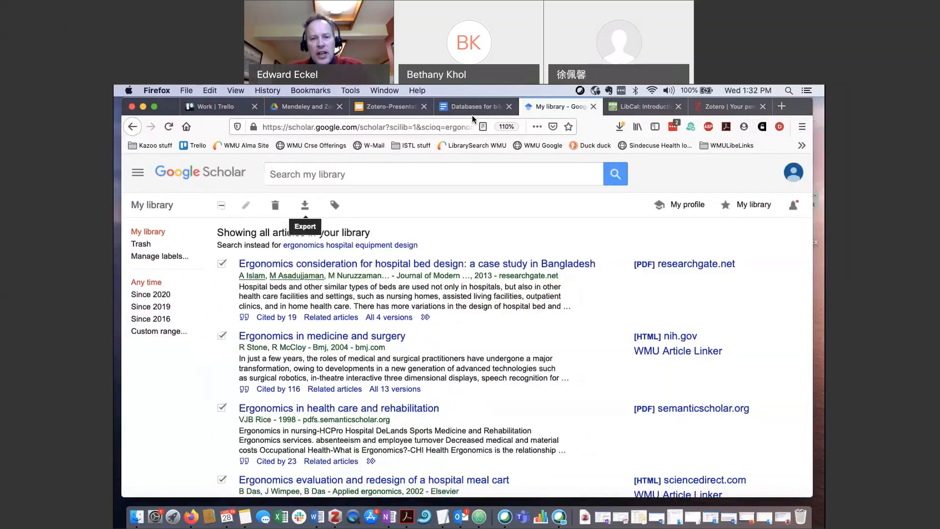
pyautogui.click(187, 127)
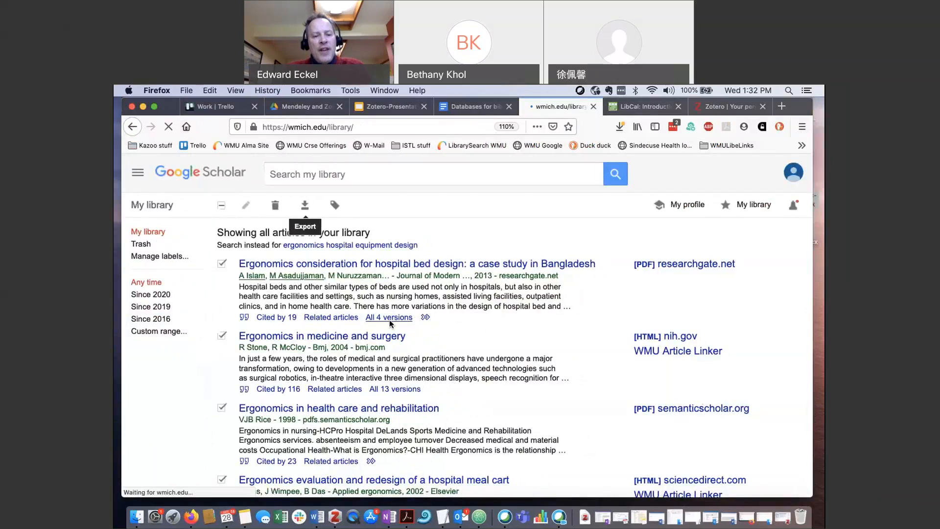
pyautogui.scroll(-3, 416, 342)
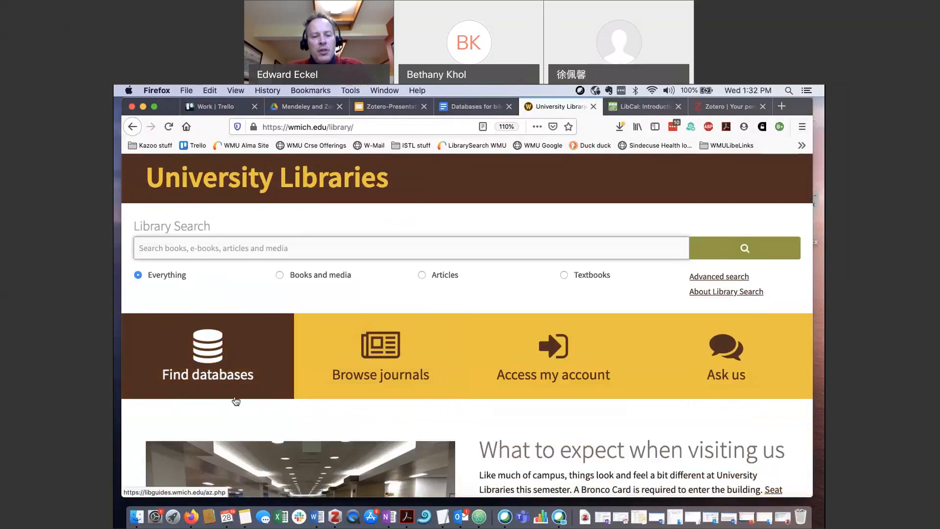
pyautogui.scroll(3, 224, 368)
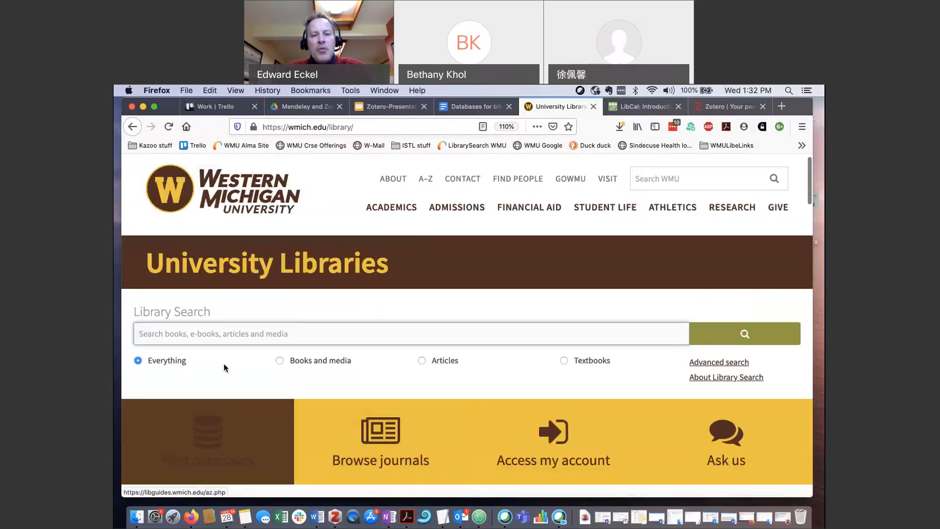
pyautogui.scroll(-3, 224, 368)
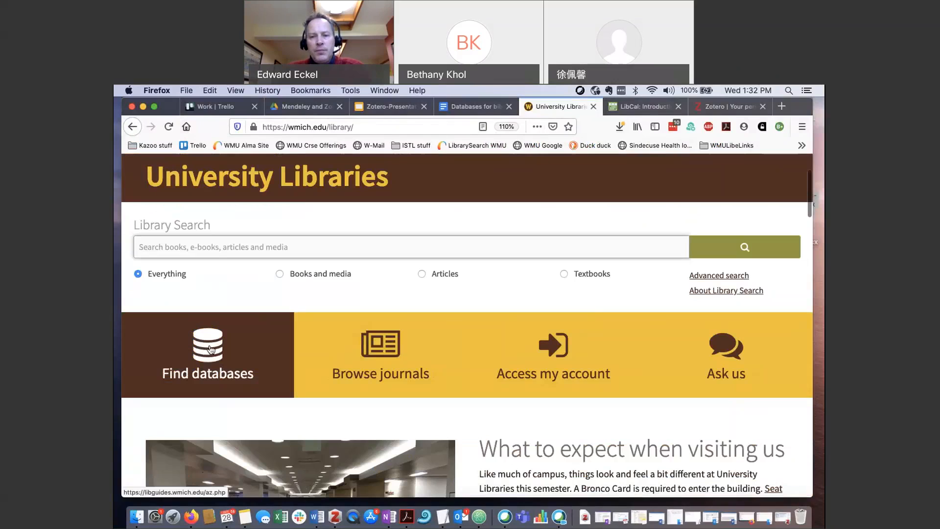
pyautogui.click(209, 349)
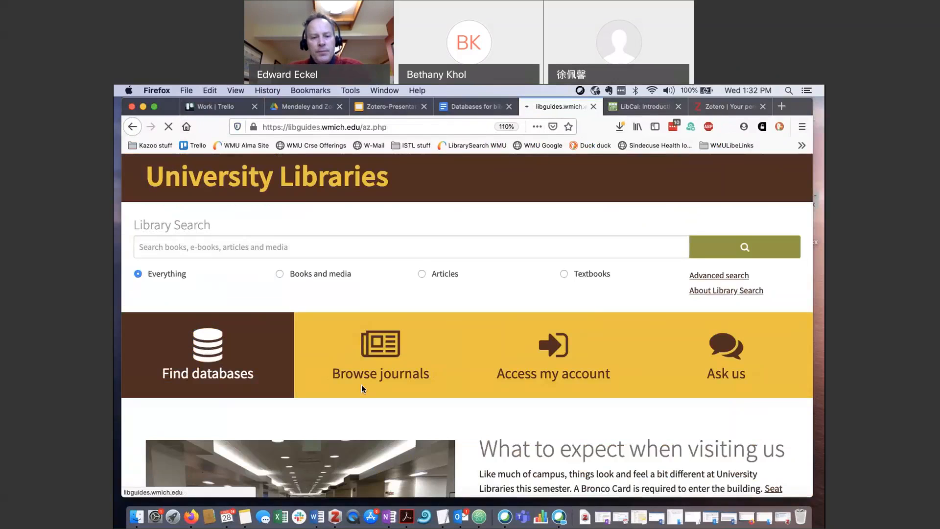
# - List the databases starting with E and open EBSCOHost eBook Collection in a new tab
pyautogui.scroll(-3, 316, 377)
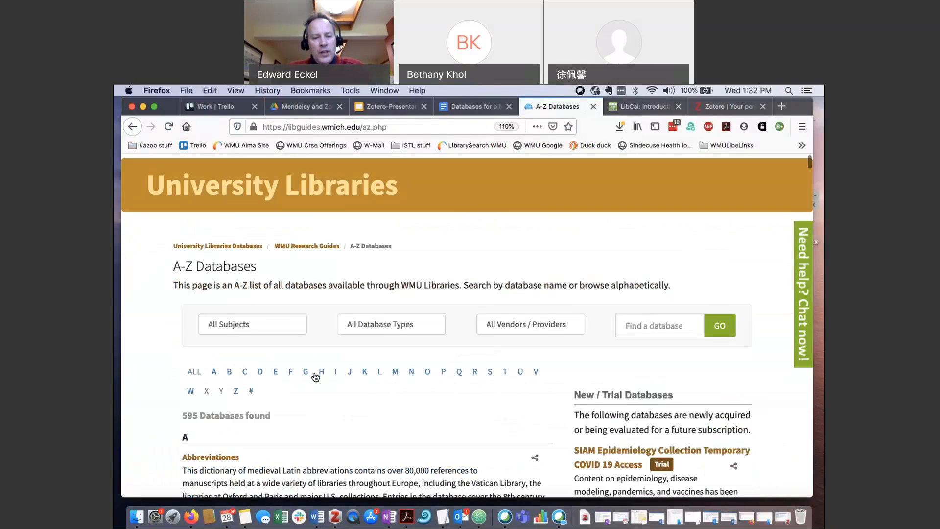
pyautogui.click(276, 373)
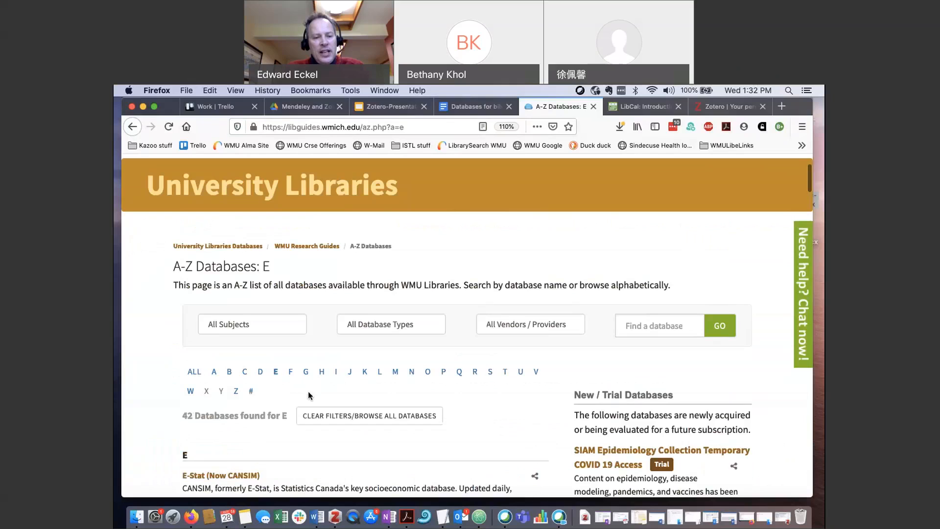
pyautogui.scroll(-10, 308, 392)
pyautogui.scroll(-5, 307, 392)
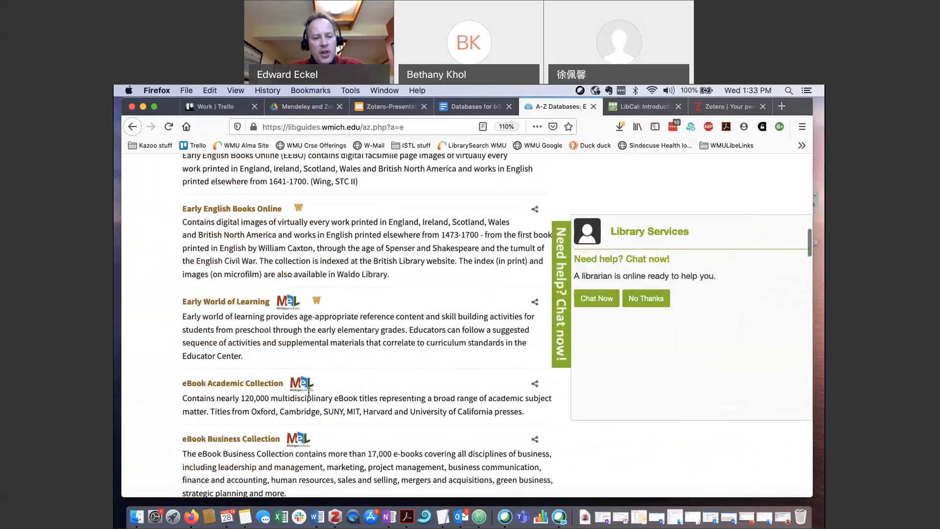
pyautogui.scroll(-10, 307, 391)
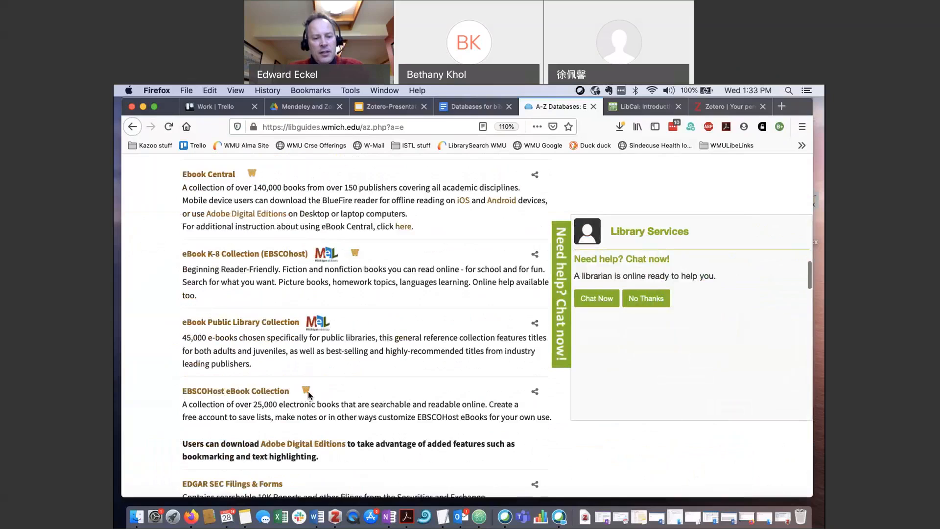
pyautogui.scroll(-3, 308, 395)
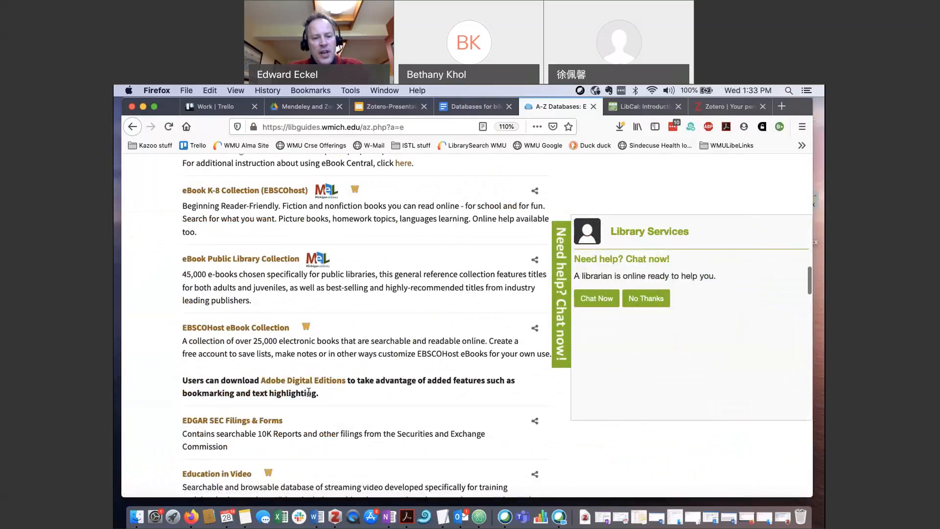
pyautogui.rightClick(248, 328)
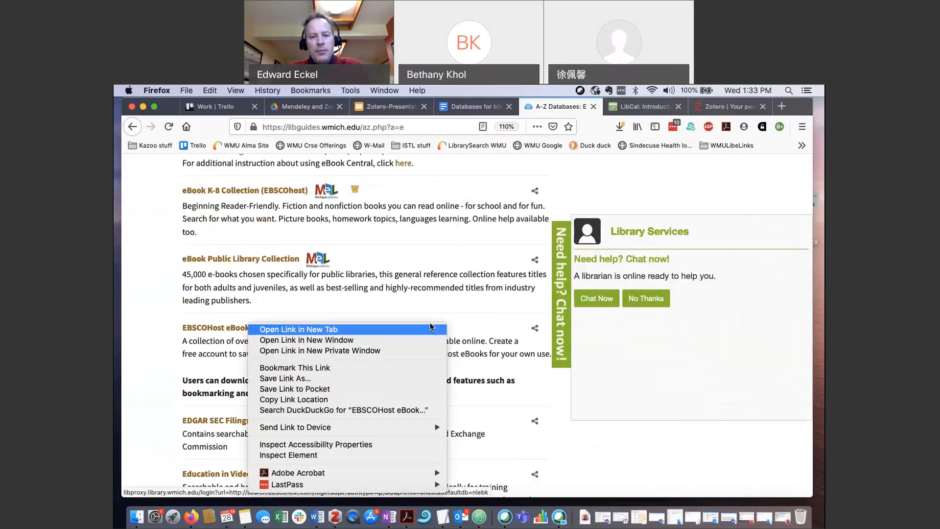
pyautogui.click(431, 327)
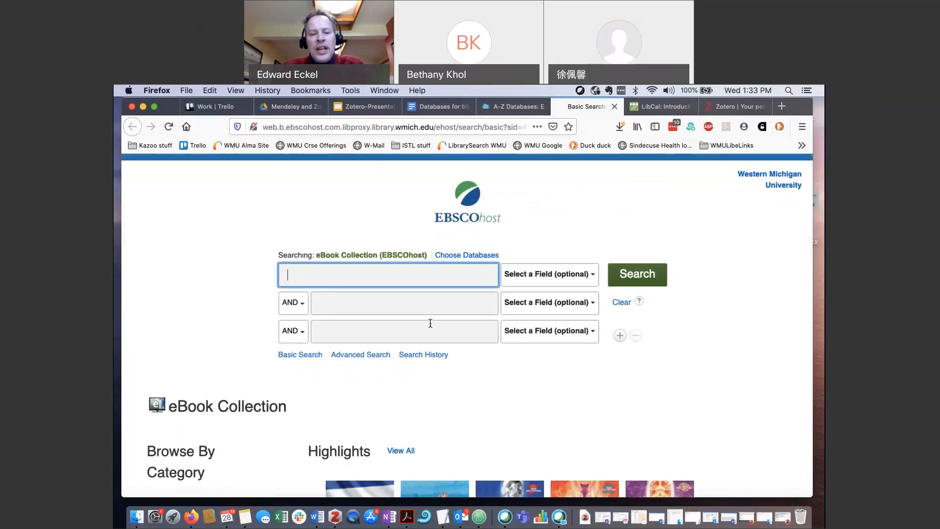
# - Return from the eBook Collection search page to the A-Z Databases list and list the databases starting with A
pyautogui.scroll(-3, 489, 395)
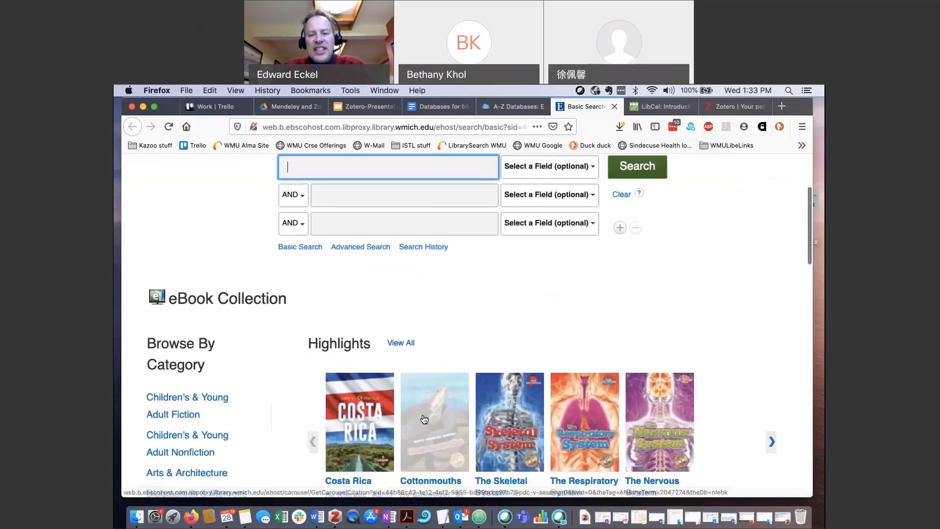
pyautogui.scroll(3, 424, 419)
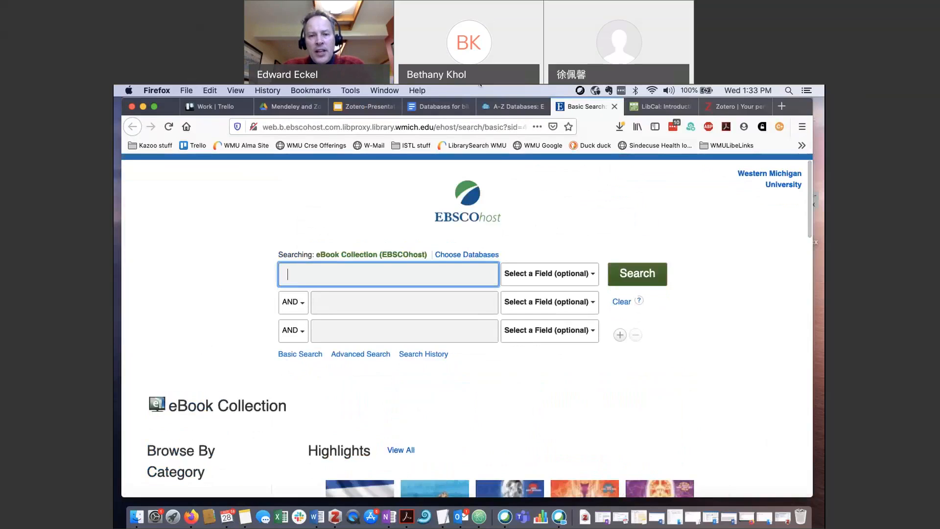
pyautogui.click(502, 113)
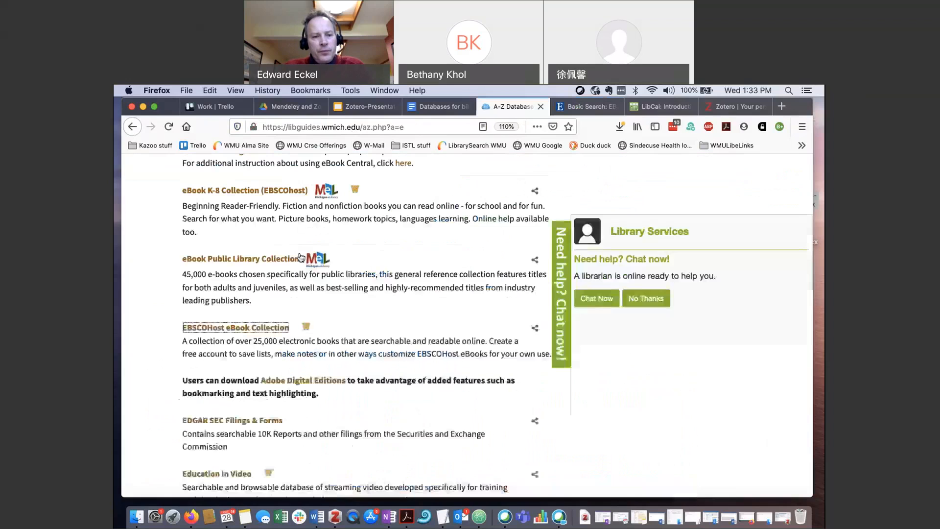
pyautogui.scroll(10, 300, 256)
pyautogui.scroll(-1, 216, 398)
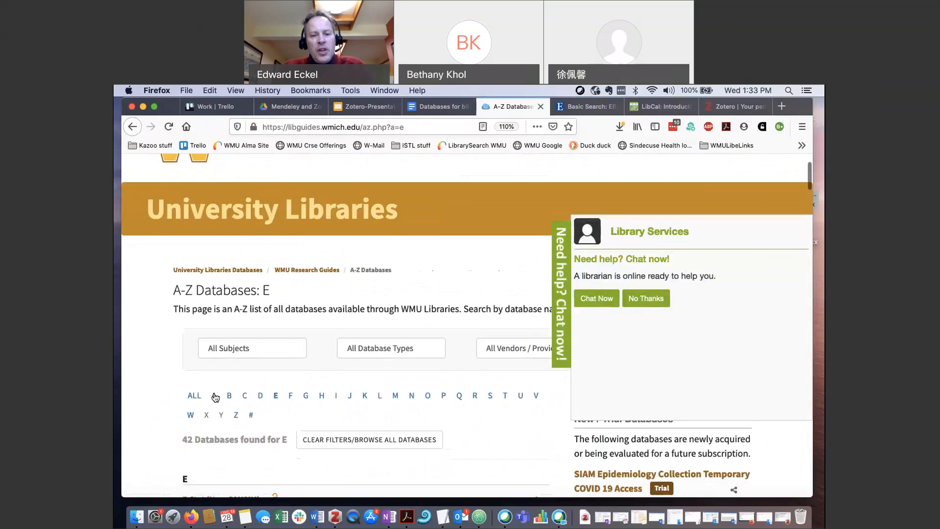
pyautogui.click(214, 395)
pyautogui.scroll(-8, 366, 335)
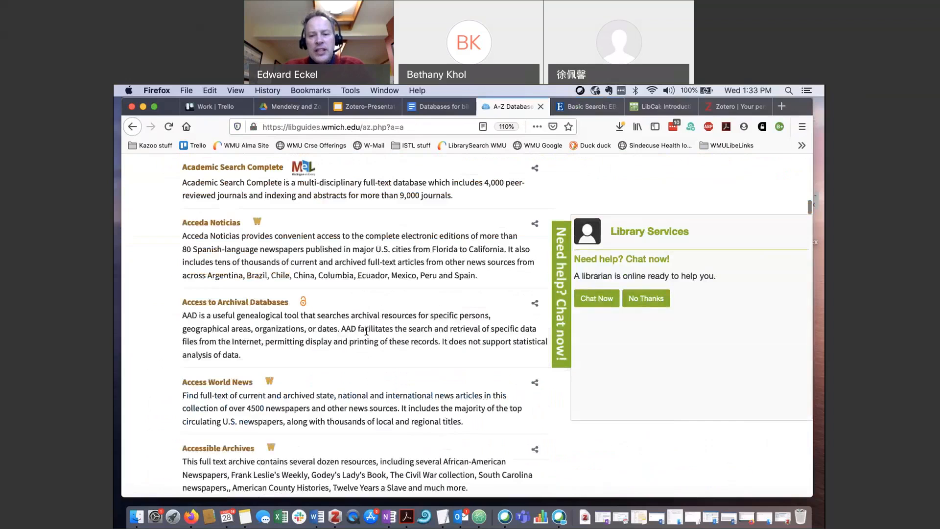
# - Decline the librarian chat offer and open the Applied Science & Technology Source database from the A list
pyautogui.click(637, 299)
pyautogui.scroll(-15, 297, 363)
pyautogui.scroll(-15, 297, 363)
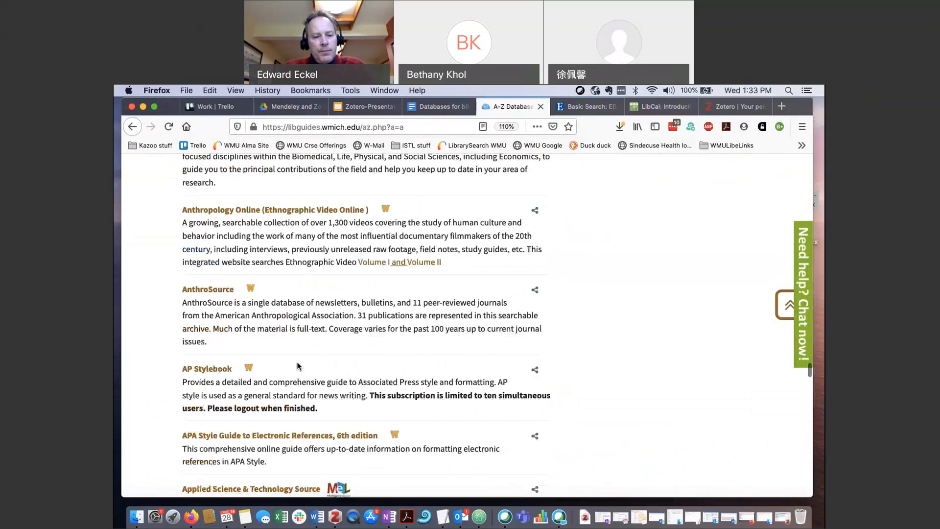
pyautogui.scroll(3, 294, 319)
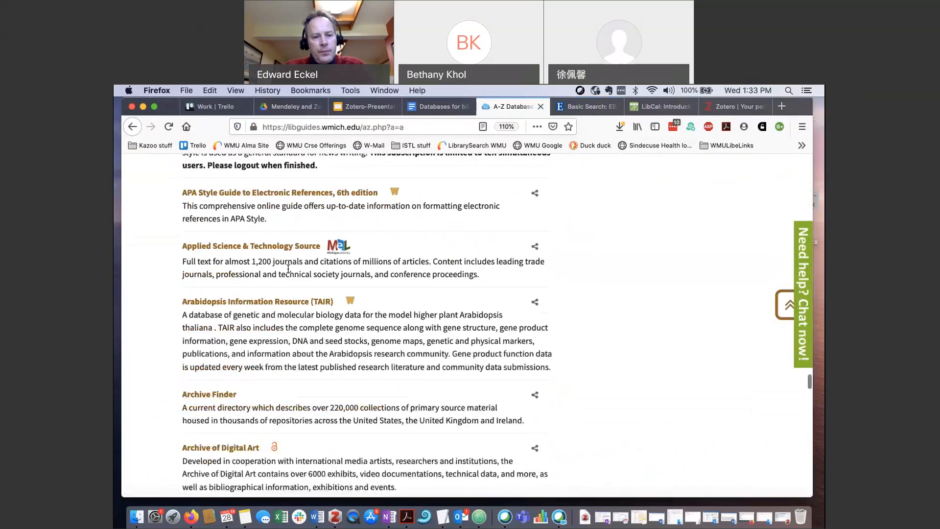
pyautogui.click(291, 252)
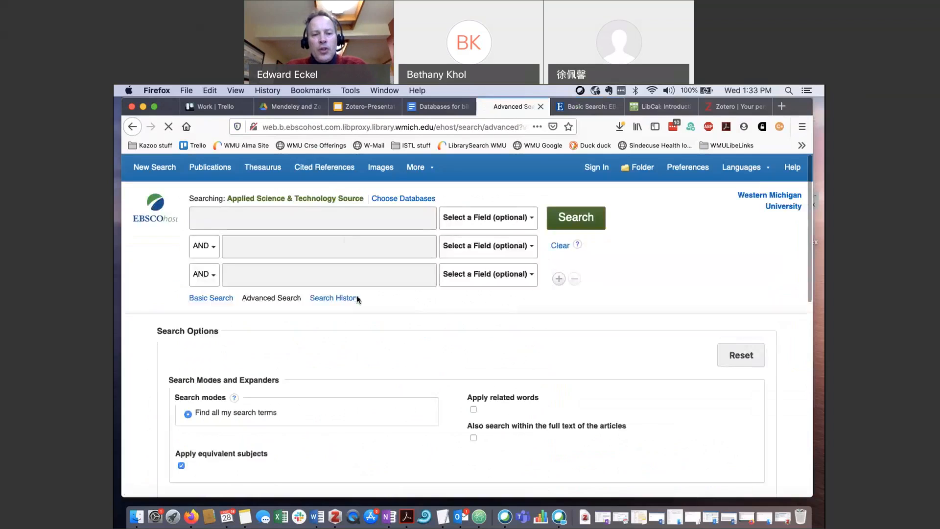
pyautogui.click(591, 108)
pyautogui.click(521, 111)
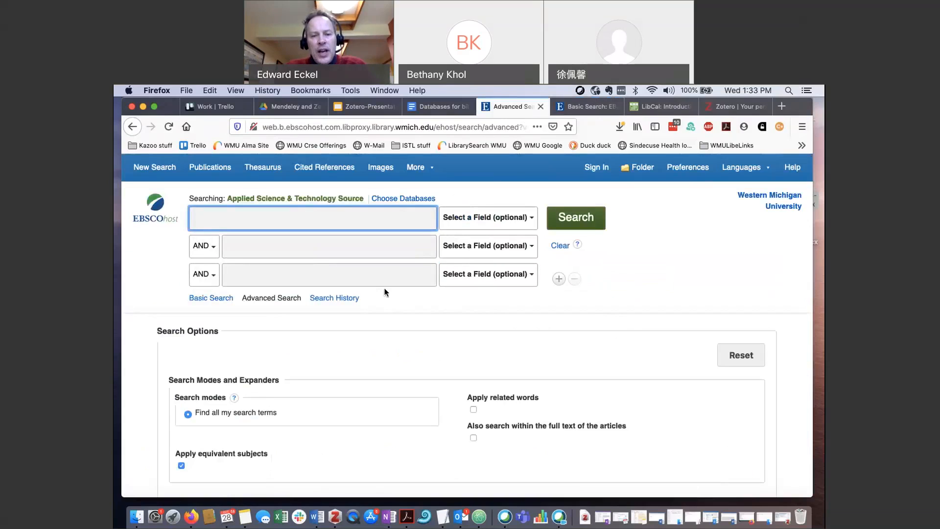
# - Enter "invention" as the first search term, leaving its search field unspecified
pyautogui.click(517, 227)
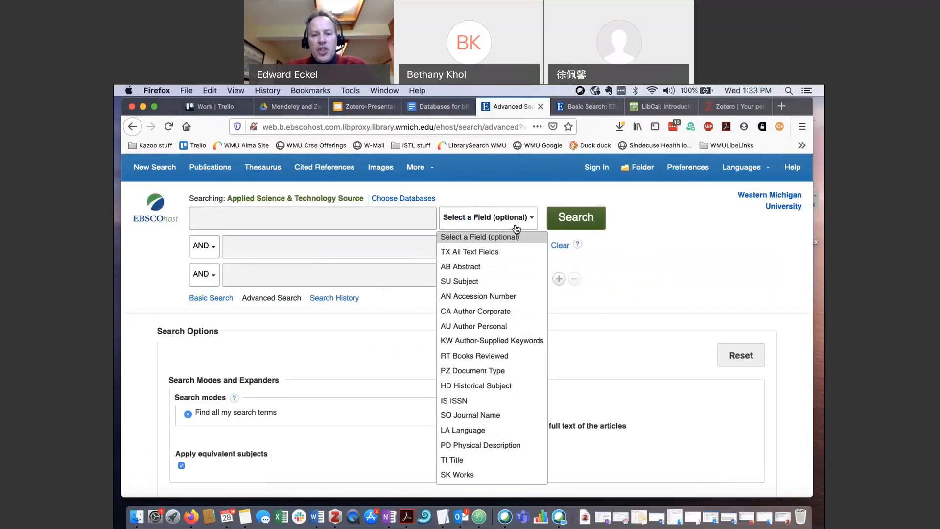
pyautogui.click(414, 215)
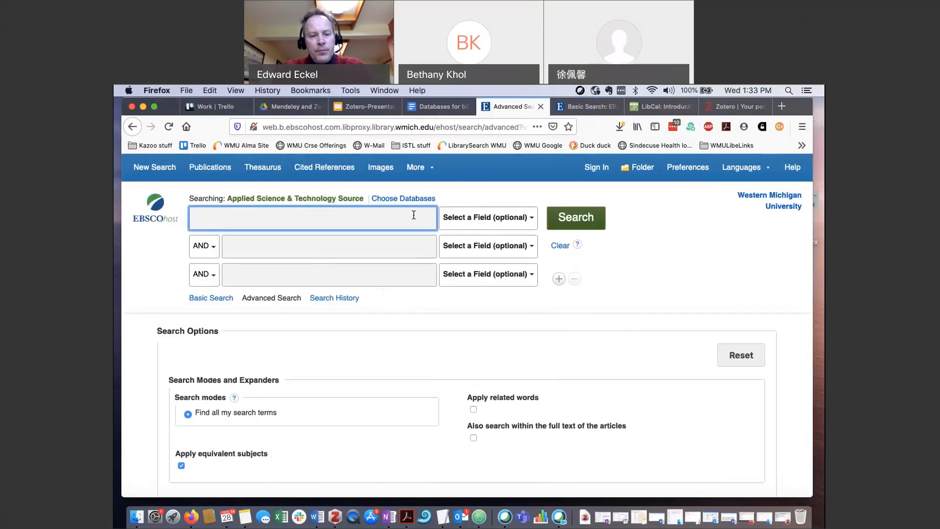
pyautogui.write('invention')
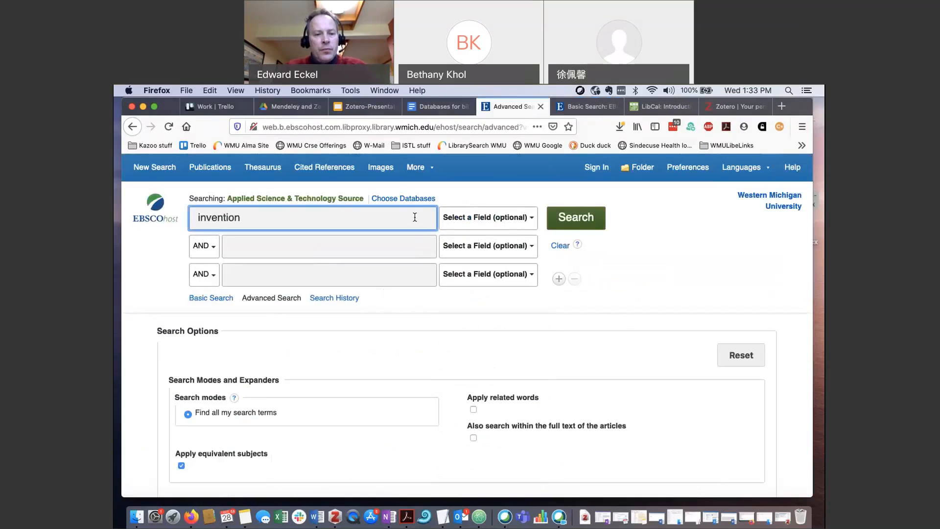
# - Add "inspiration" as the second search term combined with AND, and run the search
pyautogui.click(414, 247)
pyautogui.write('inspr')
pyautogui.write('iation')
pyautogui.press('BackSpace')
pyautogui.press('BackSpace')
pyautogui.press('BackSpace')
pyautogui.press('BackSpace')
pyautogui.press('BackSpace')
pyautogui.press('BackSpace')
pyautogui.press('BackSpace')
pyautogui.write('irato')
pyautogui.press('BackSpace')
pyautogui.write('ion')
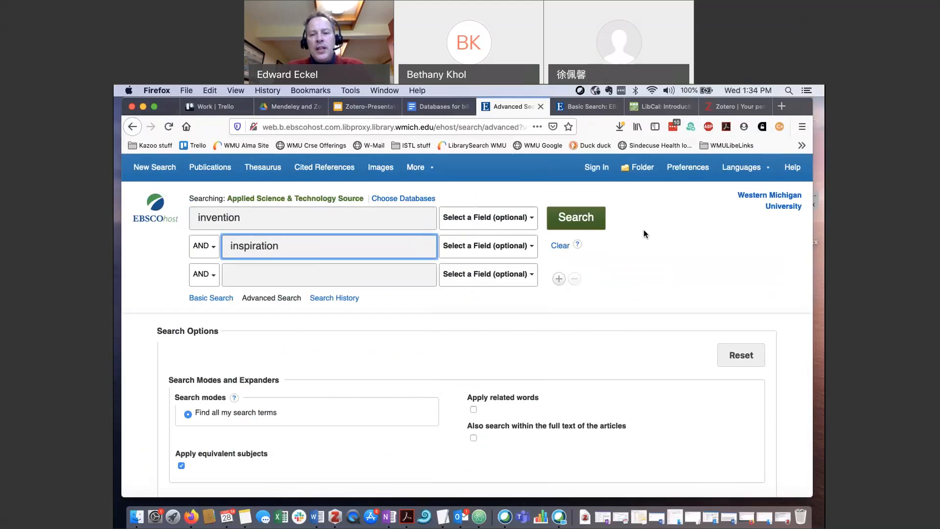
pyautogui.click(591, 223)
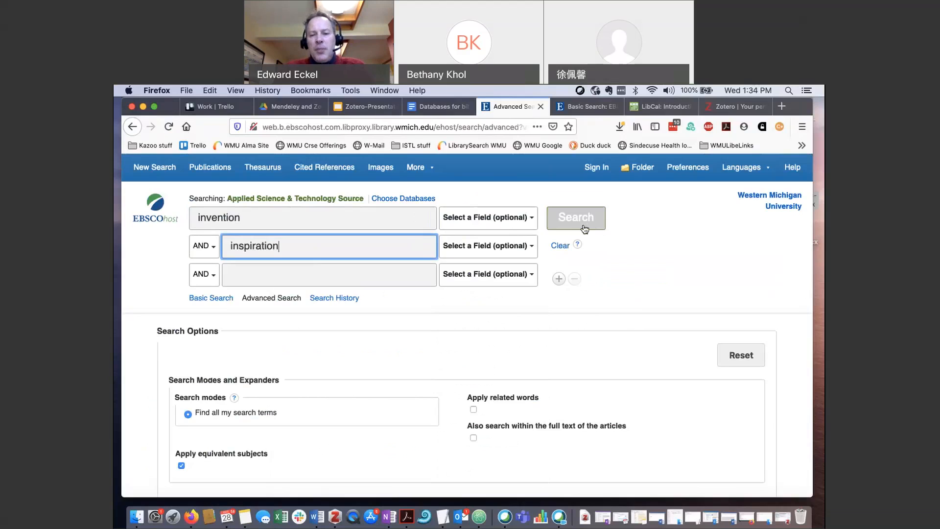
pyautogui.click(585, 228)
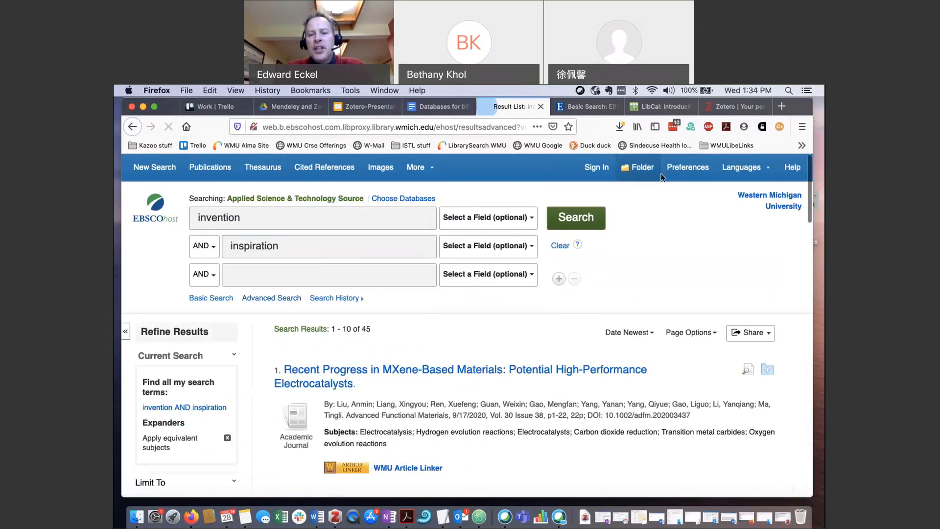
# - Add the first three search results, from "Recent Progress in MXene-Based Materials" through "BRIEFS.", to the EBSCOhost folder
pyautogui.scroll(-2, 583, 256)
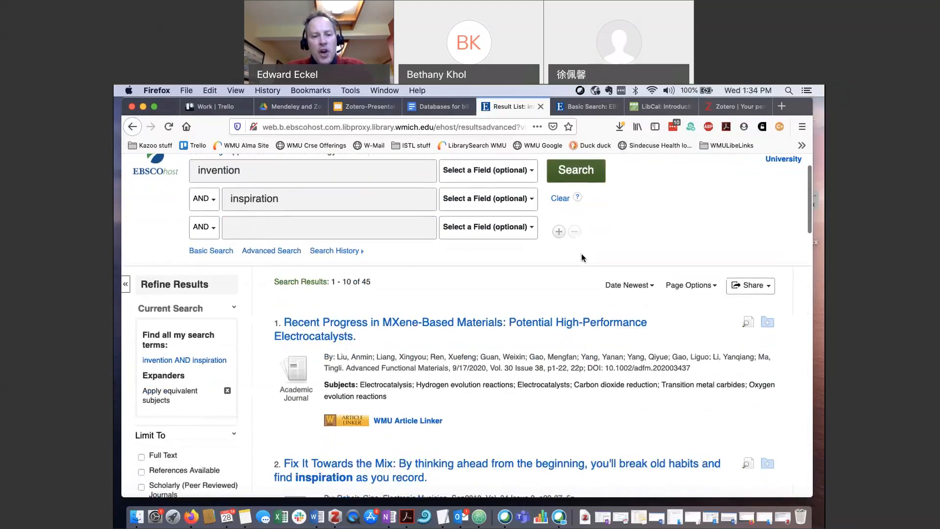
pyautogui.scroll(2, 582, 258)
pyautogui.scroll(-3, 303, 287)
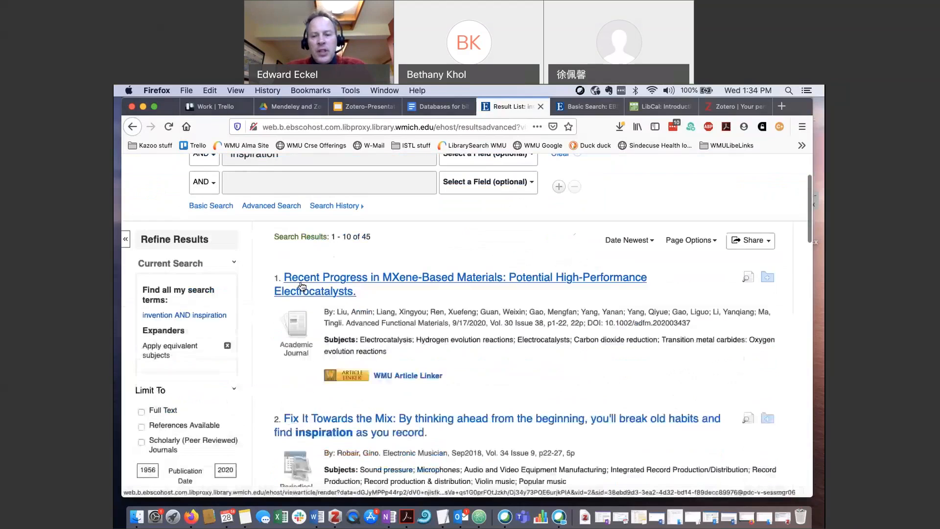
pyautogui.click(767, 283)
pyautogui.scroll(-1, 685, 372)
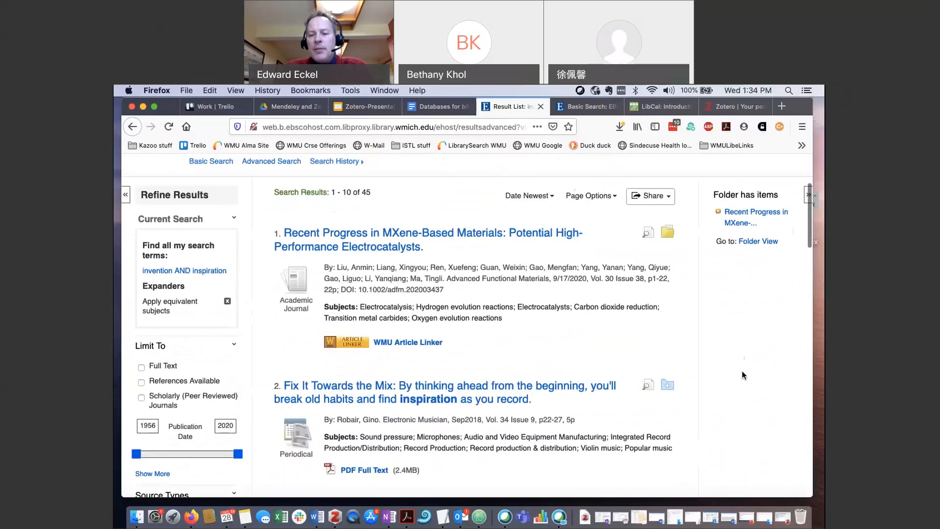
pyautogui.click(668, 384)
pyautogui.scroll(-5, 669, 380)
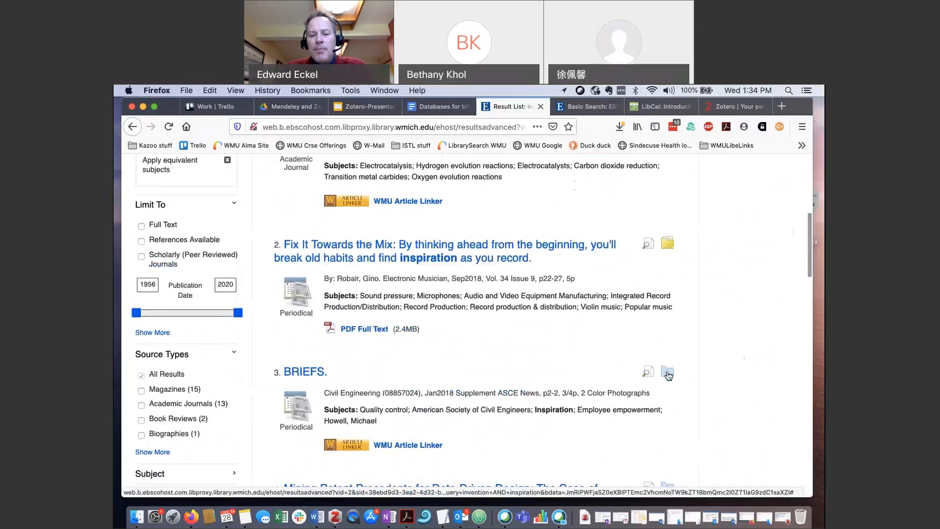
pyautogui.click(669, 375)
# - Add results 4 to 6, from "Mining Patent Precedents for Data-Driven Design" through "Innovation inspiration", to the folder
pyautogui.scroll(-1, 669, 378)
pyautogui.scroll(-3, 667, 381)
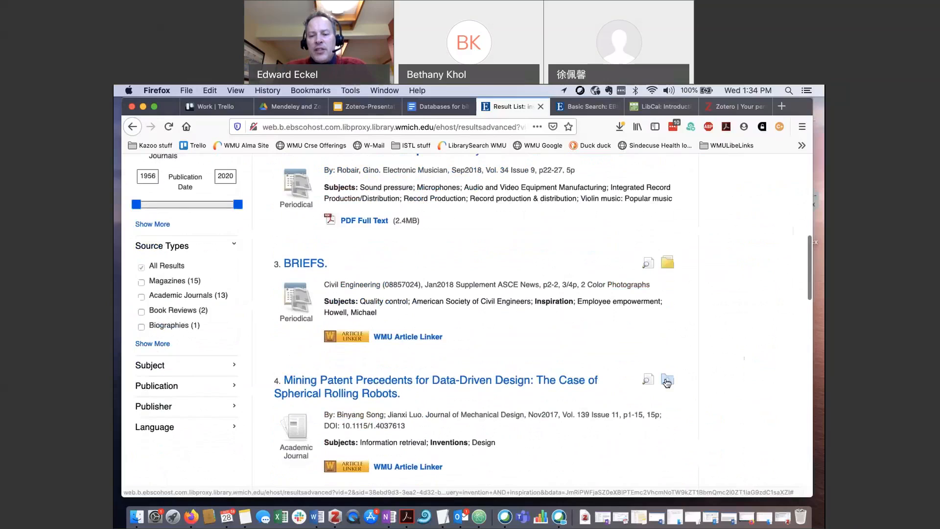
pyautogui.click(667, 381)
pyautogui.scroll(-1, 612, 360)
pyautogui.scroll(-3, 609, 354)
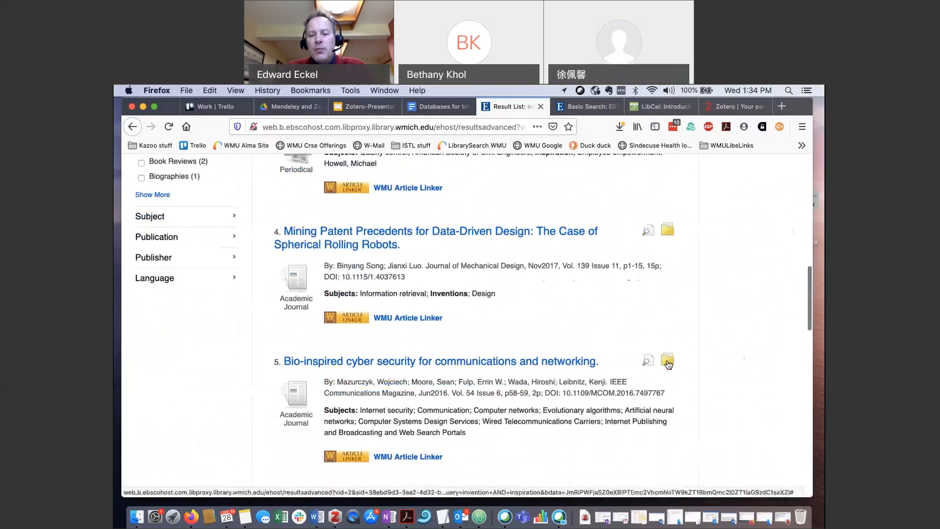
pyautogui.scroll(-6, 676, 389)
pyautogui.click(675, 390)
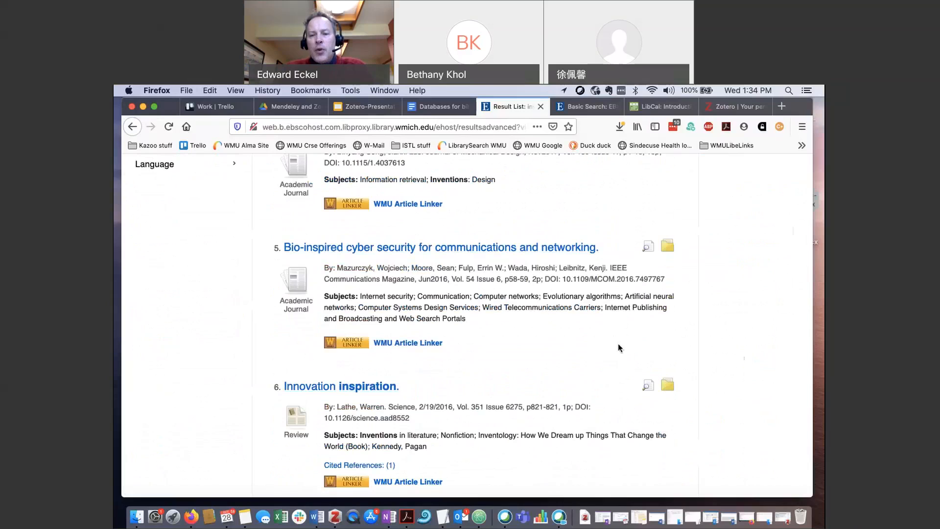
# - Open the EBSCOhost folder, look through the saved articles and select all of them
pyautogui.scroll(15, 620, 348)
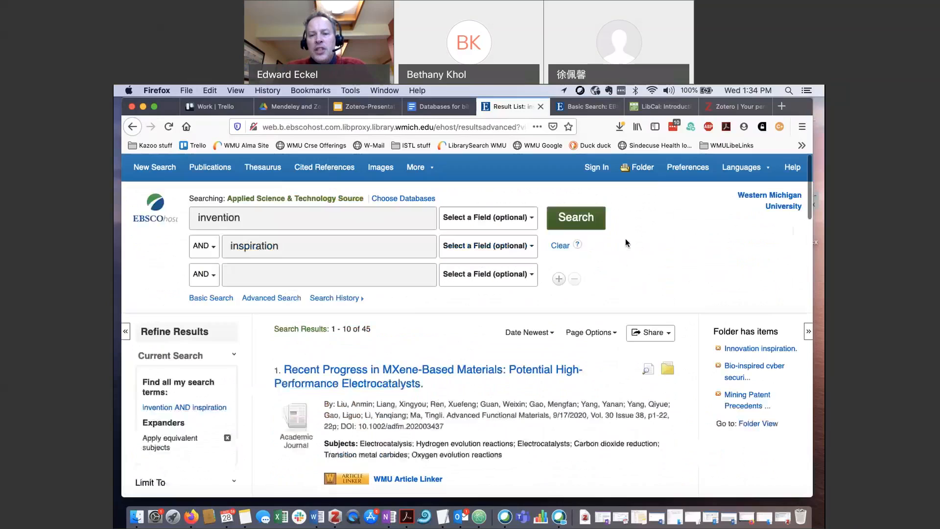
pyautogui.click(635, 170)
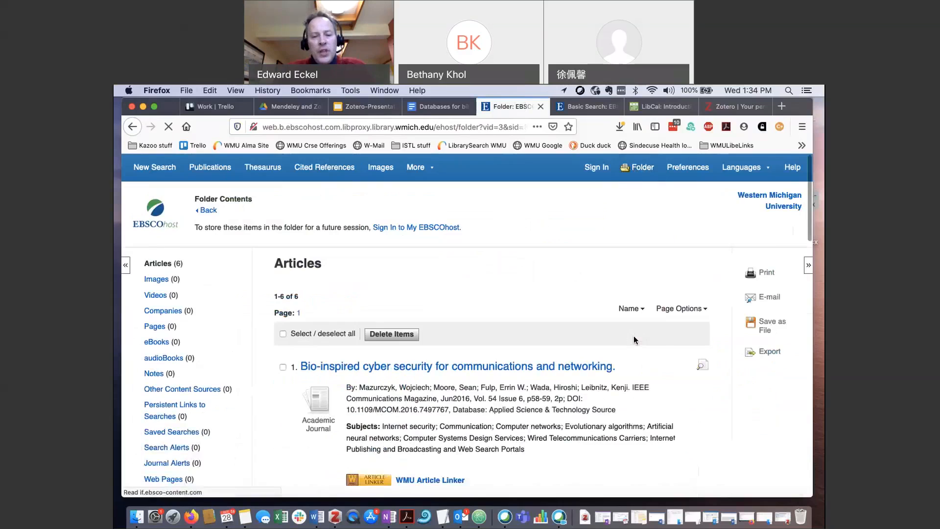
pyautogui.scroll(-5, 634, 339)
pyautogui.scroll(-6, 513, 334)
pyautogui.scroll(10, 513, 333)
pyautogui.scroll(-2, 512, 331)
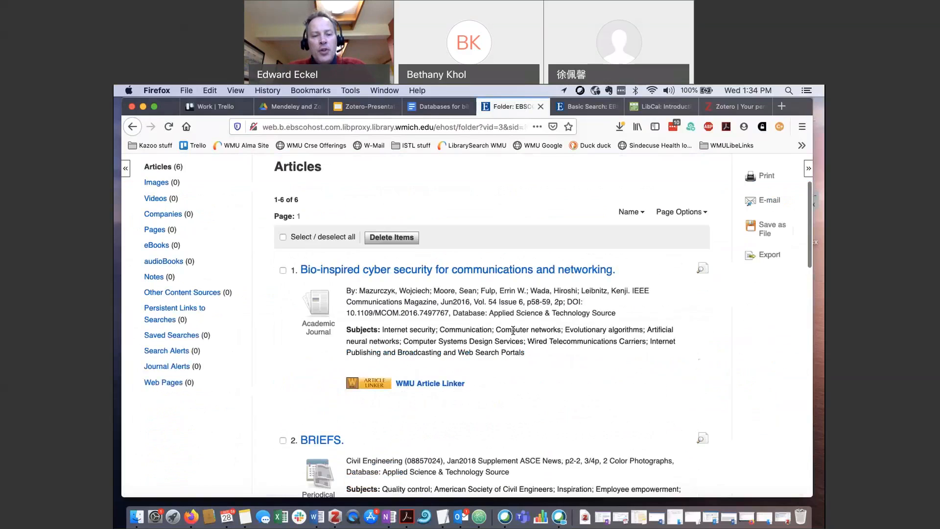
pyautogui.click(284, 238)
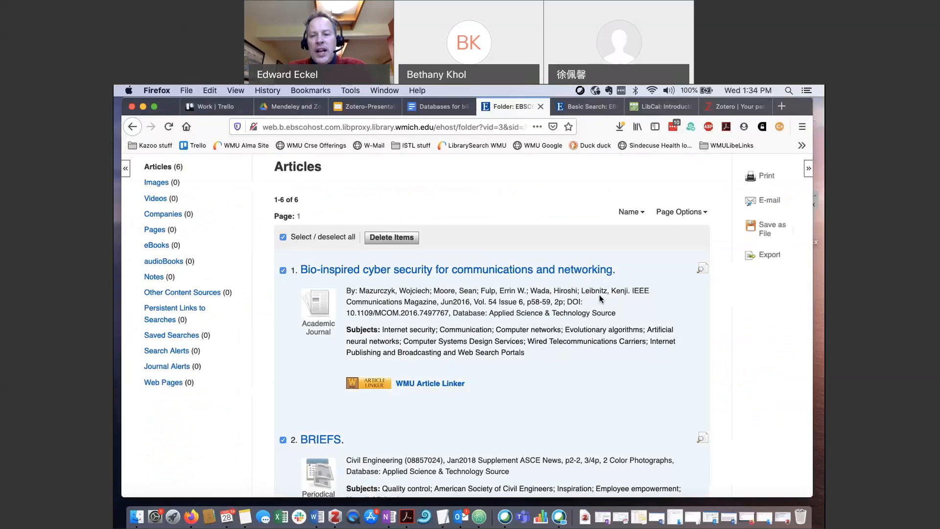
# - Open the export options for all the selected articles in the EBSCOhost folder
pyautogui.scroll(2, 602, 299)
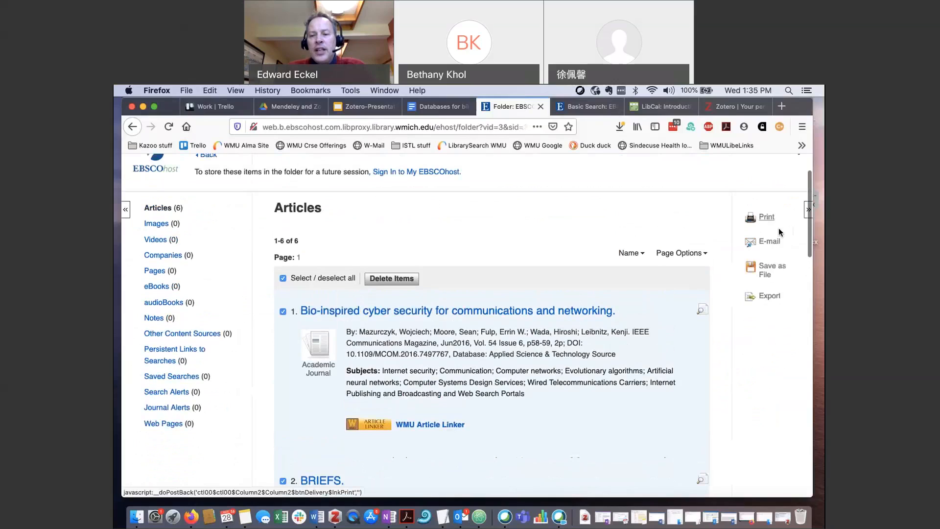
pyautogui.click(771, 300)
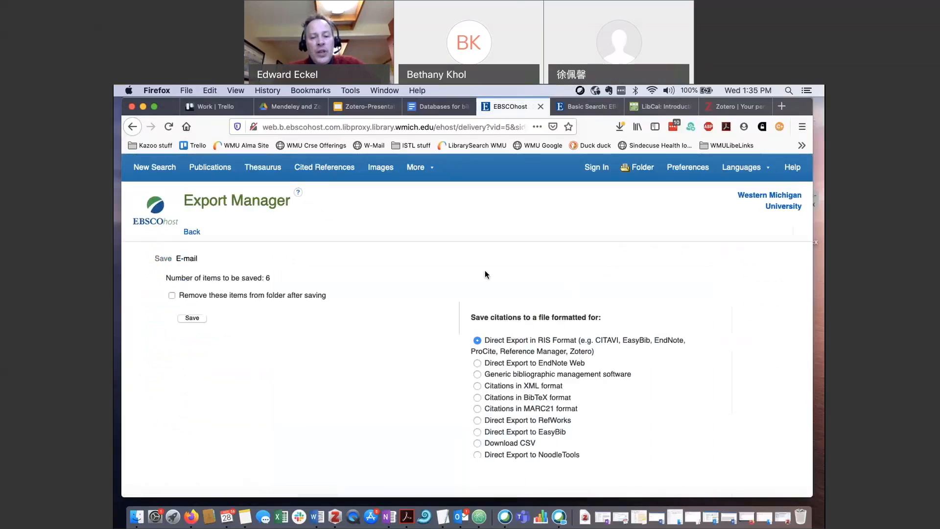
pyautogui.scroll(-2, 539, 264)
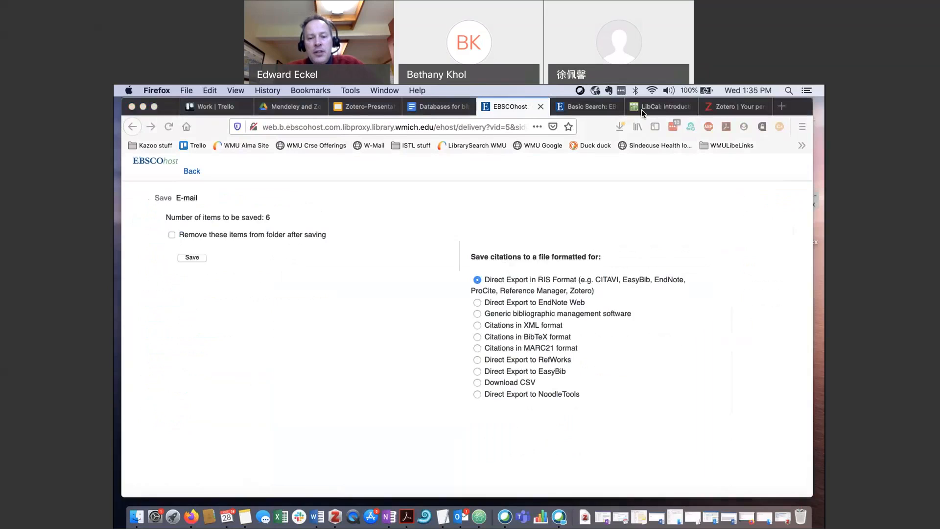
pyautogui.moveTo(498, 269)
pyautogui.mouseDown()
pyautogui.moveTo(464, 278)
pyautogui.moveTo(474, 287)
pyautogui.moveTo(586, 275)
pyautogui.moveTo(490, 266)
pyautogui.mouseUp()
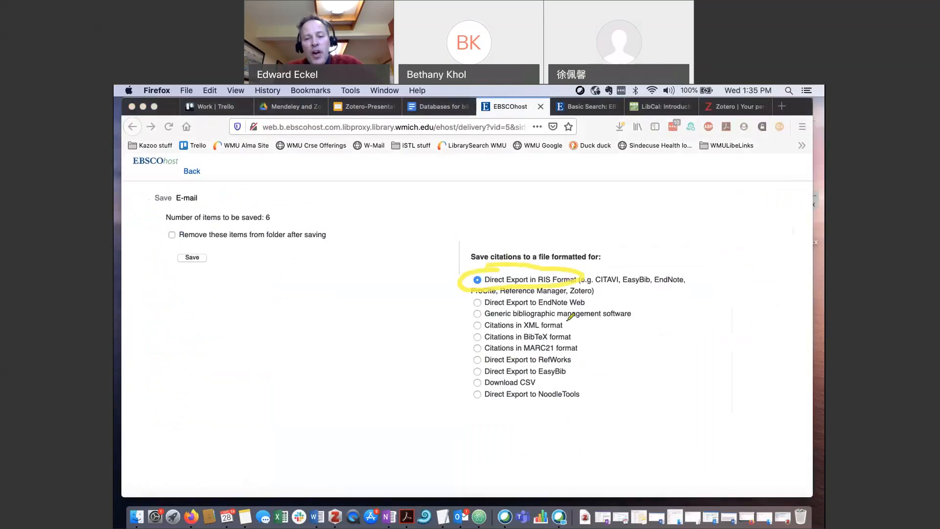
pyautogui.moveTo(566, 326)
pyautogui.mouseDown()
pyautogui.moveTo(495, 324)
pyautogui.moveTo(465, 339)
pyautogui.moveTo(576, 342)
pyautogui.moveTo(563, 325)
pyautogui.mouseUp()
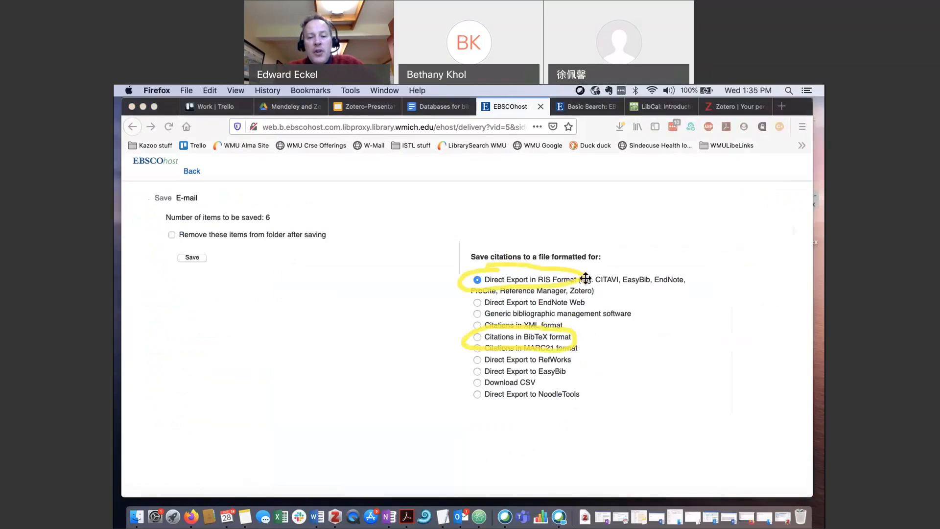
pyautogui.moveTo(442, 282)
pyautogui.mouseDown()
pyautogui.moveTo(450, 335)
pyautogui.moveTo(434, 324)
pyautogui.mouseUp()
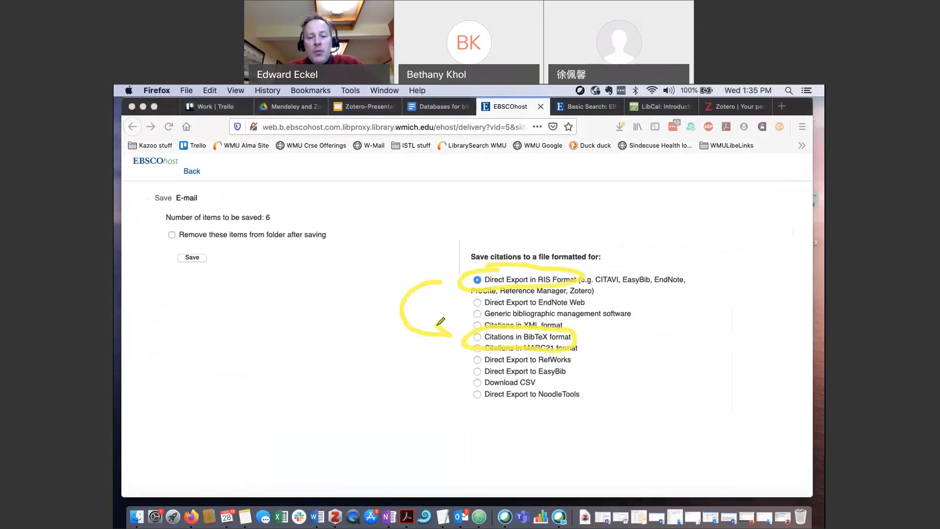
pyautogui.moveTo(430, 272); pyautogui.dragTo(434, 293)
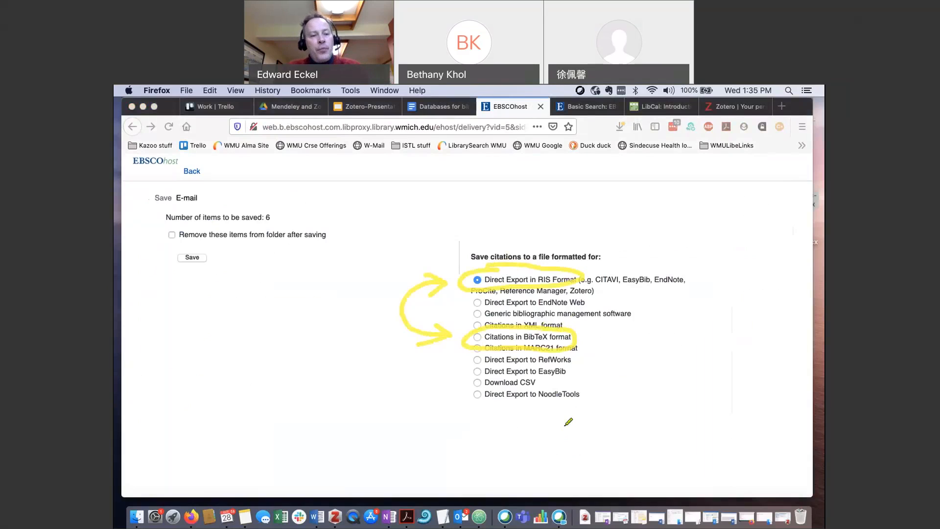
pyautogui.click(153, 163)
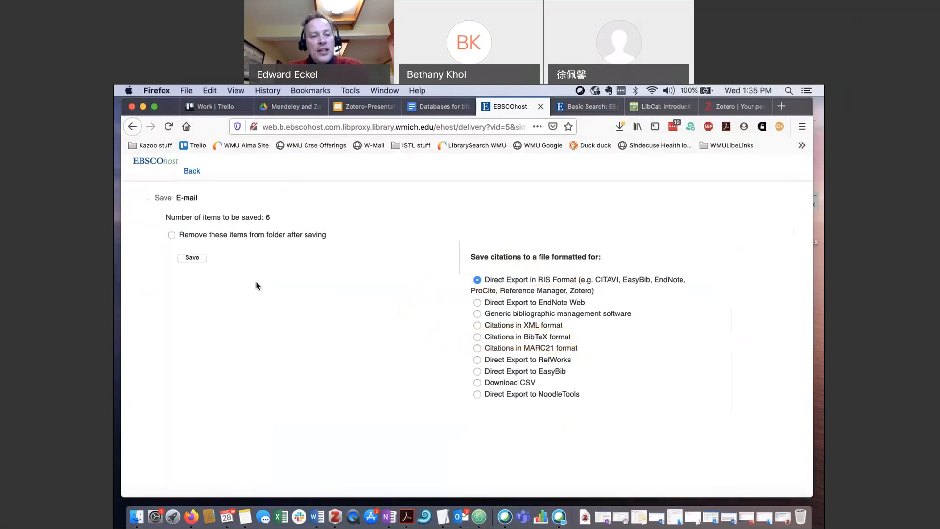
# - Export the folder citations in RIS format and save them as the file delivery.ris
pyautogui.click(193, 258)
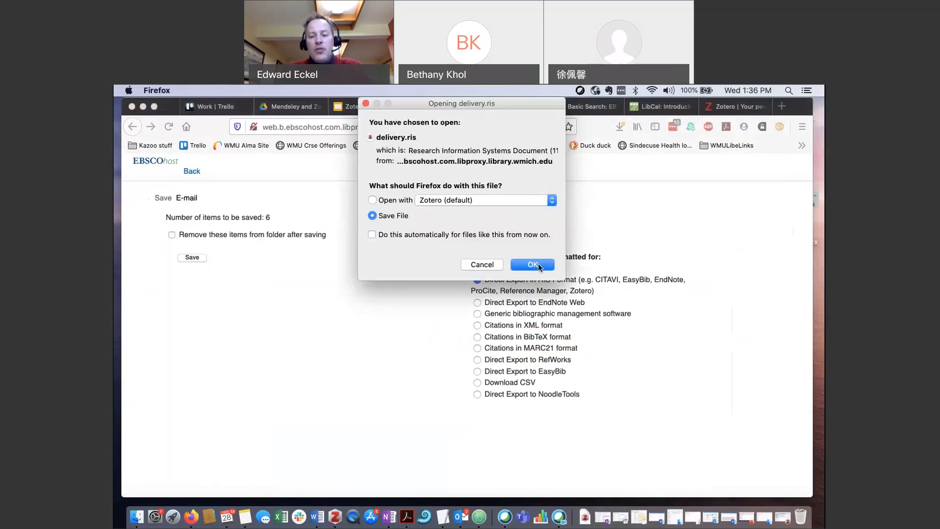
pyautogui.click(534, 265)
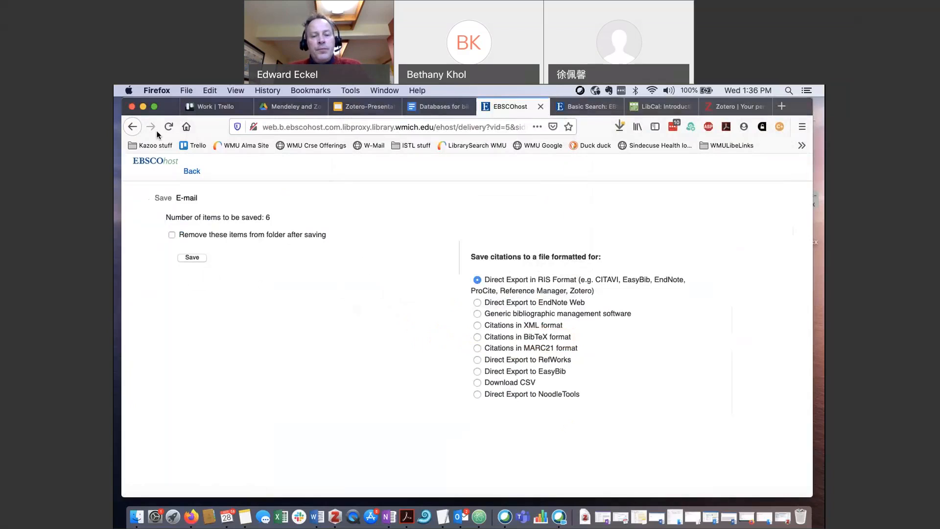
# - Switch to Zotero and import the citations from the file delivery.ris in the Downloads folder
pyautogui.click(143, 106)
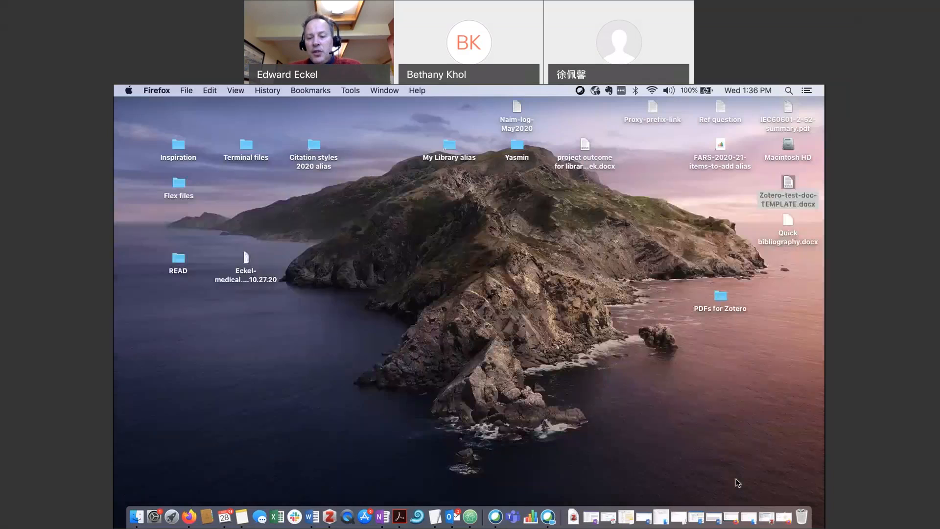
pyautogui.click(769, 521)
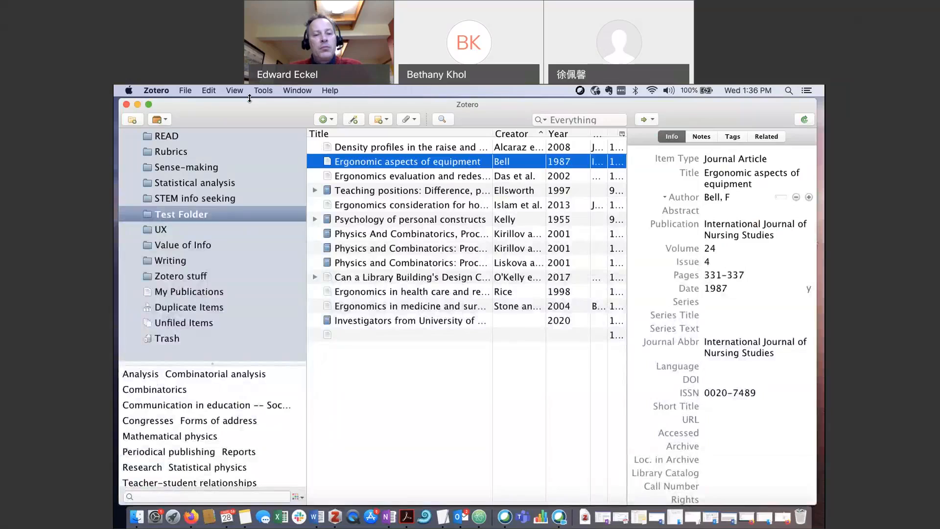
pyautogui.click(185, 90)
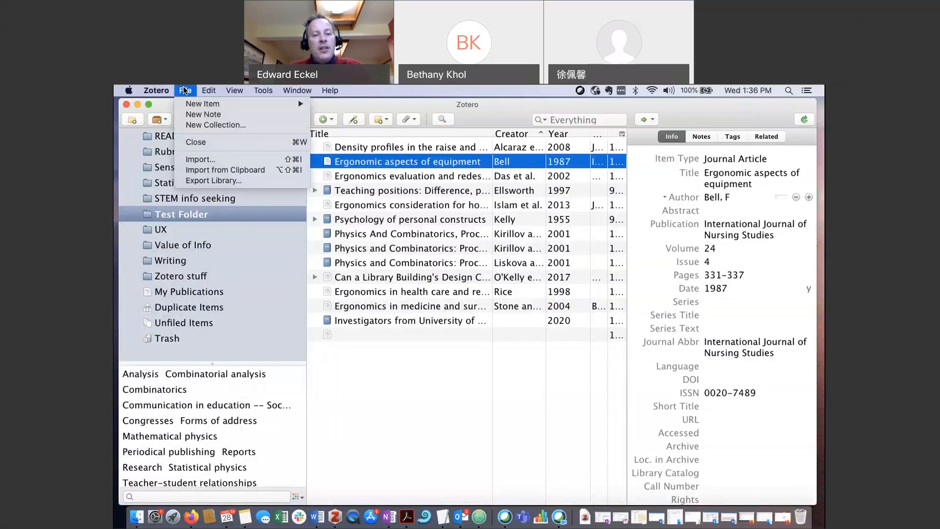
pyautogui.click(202, 159)
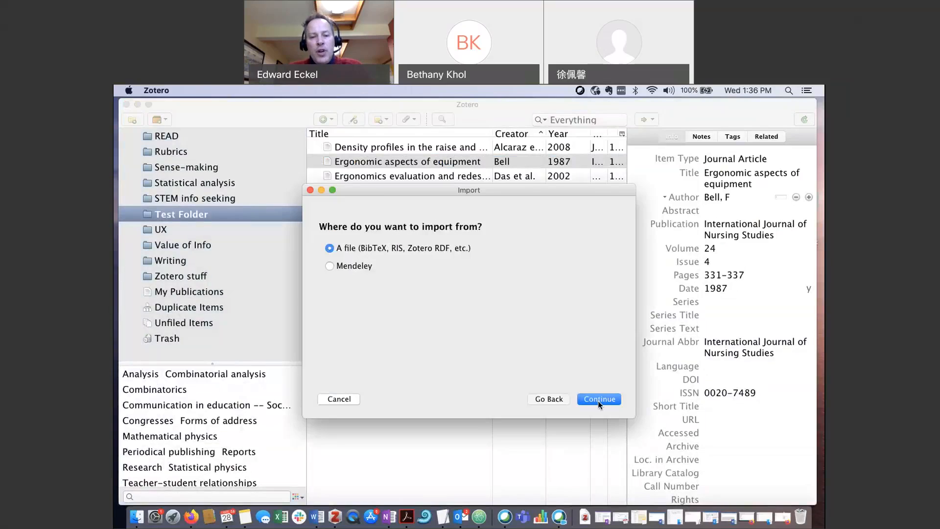
pyautogui.click(599, 399)
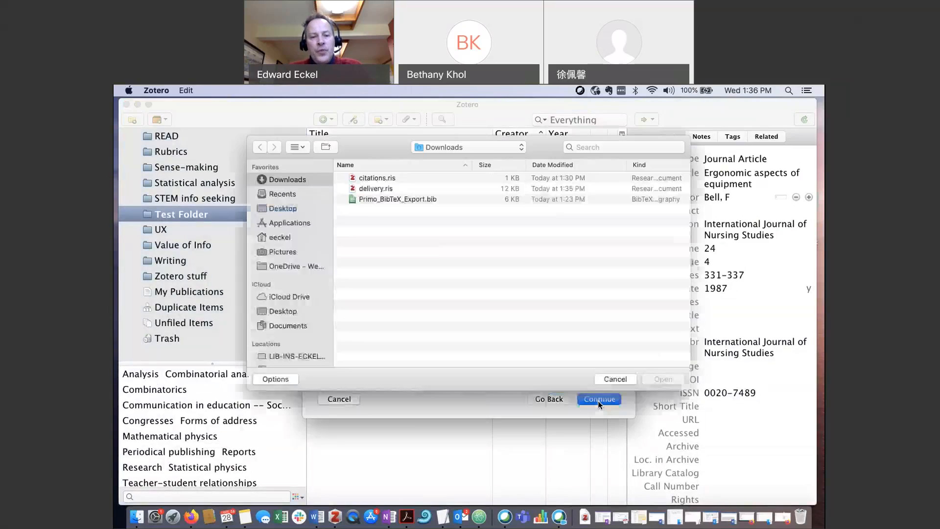
pyautogui.click(357, 191)
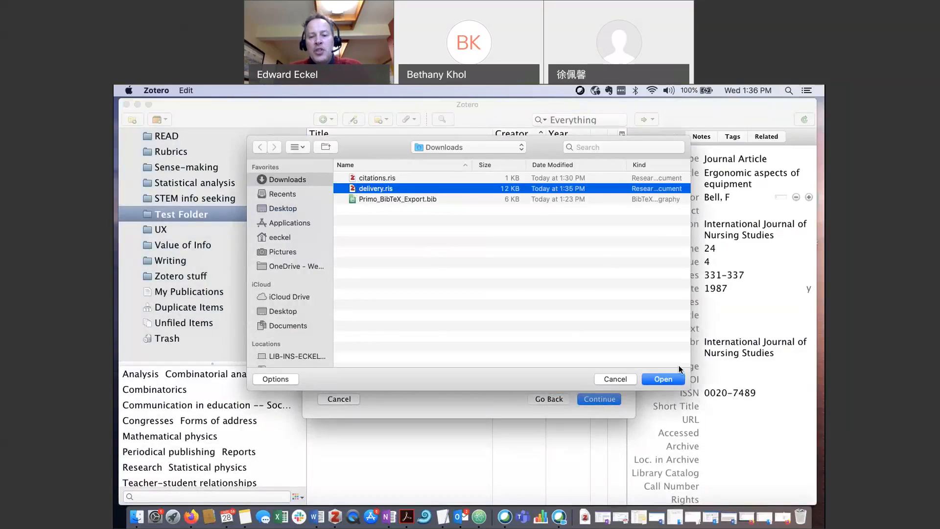
pyautogui.click(667, 376)
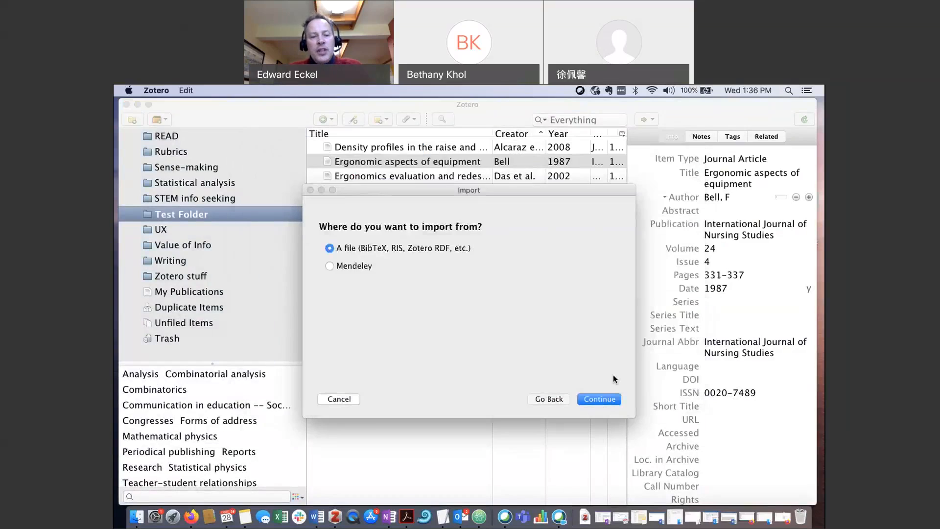
pyautogui.click(604, 397)
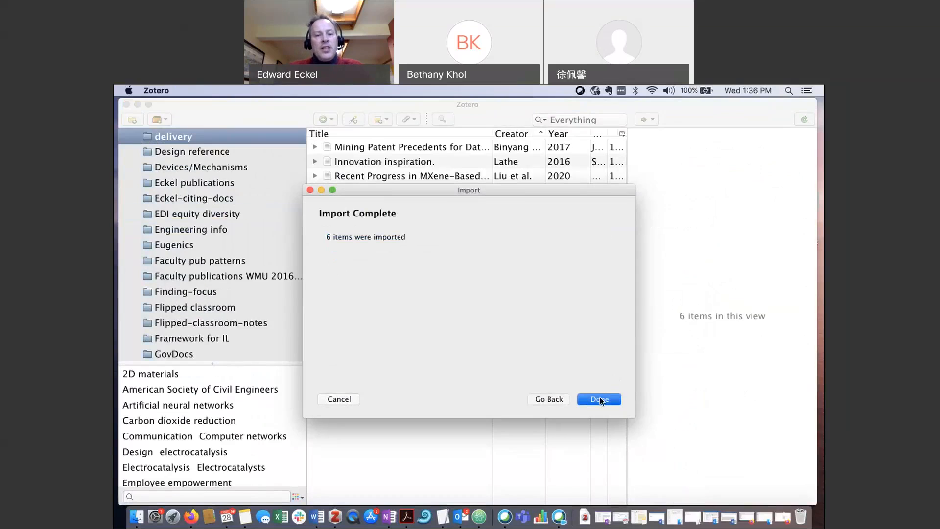
pyautogui.click(600, 400)
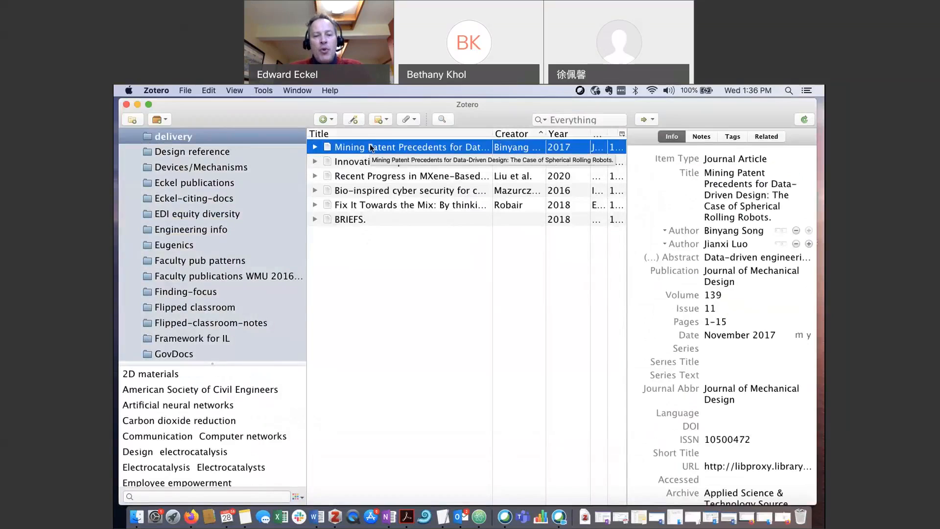
# - Add all the imported items in the delivery collection to Test Folder and display that collection
pyautogui.press('super+a')
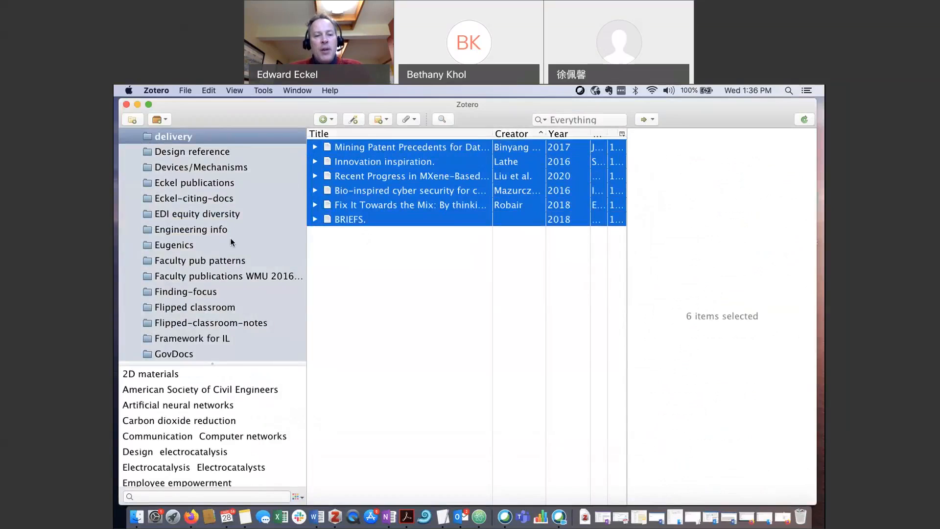
pyautogui.scroll(-5, 232, 242)
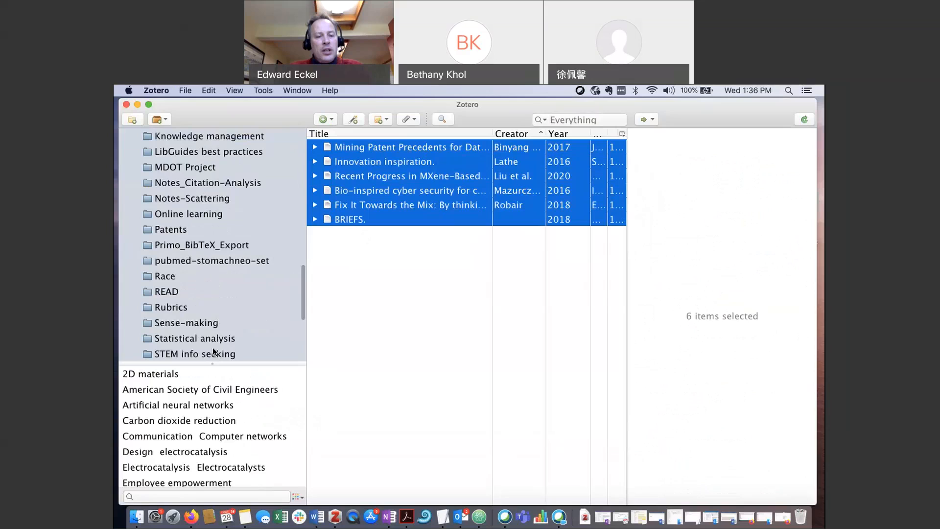
pyautogui.moveTo(365, 176); pyautogui.dragTo(184, 217)
pyautogui.click(183, 214)
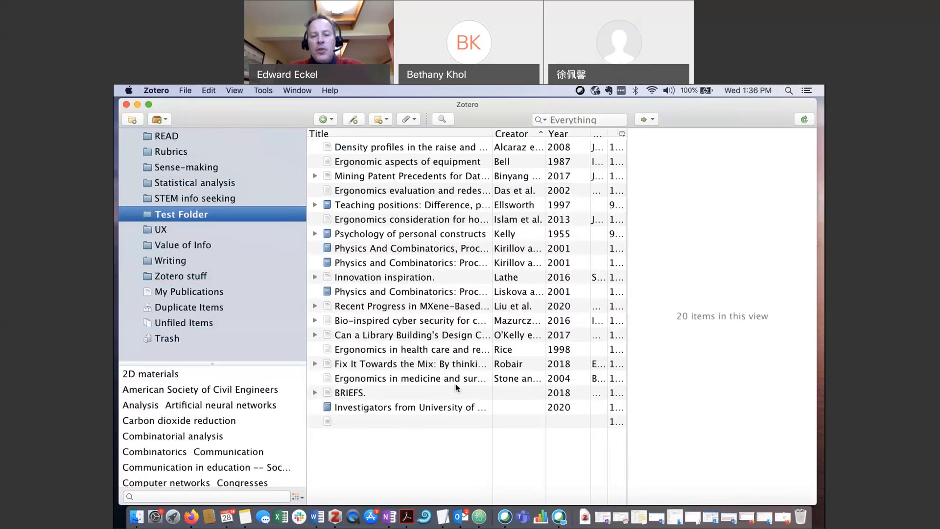
# - Sort the Test Folder items by creator, year and title in turn, trying both sort directions
pyautogui.click(518, 135)
pyautogui.click(518, 135)
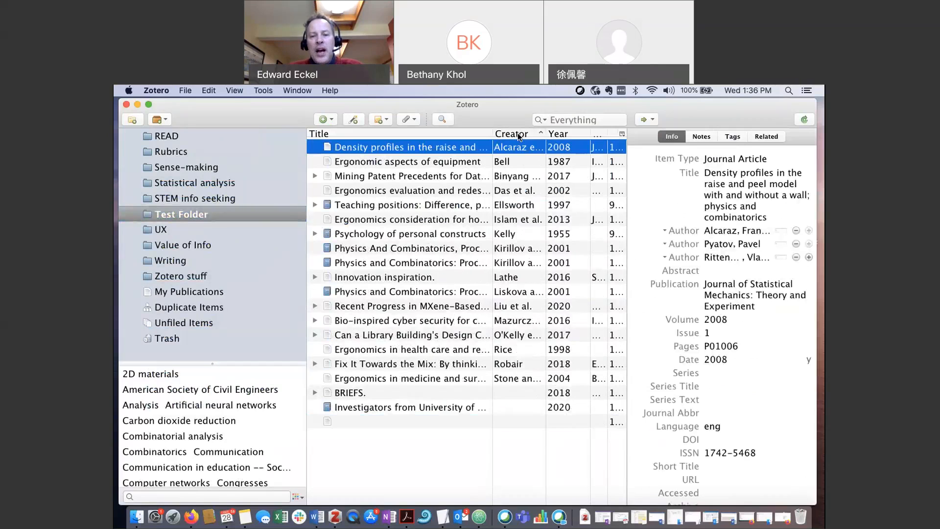
pyautogui.click(572, 133)
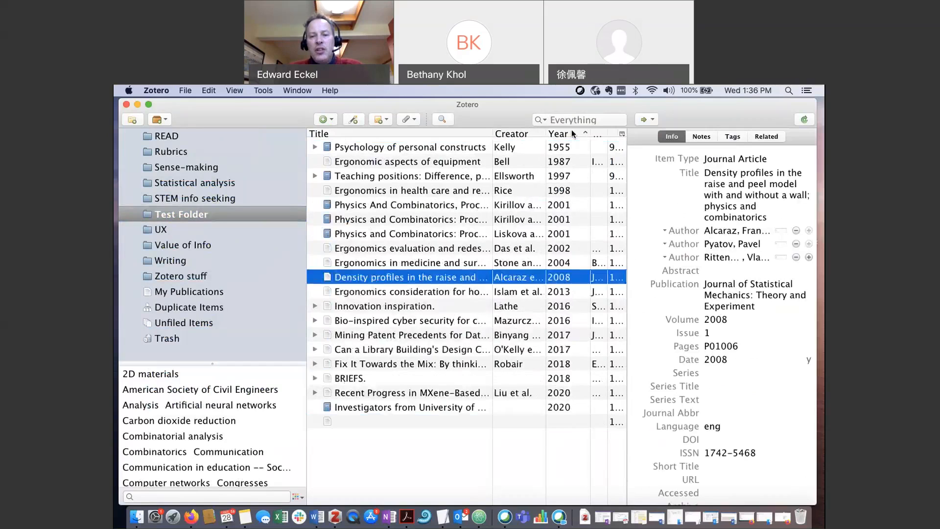
pyautogui.click(572, 134)
pyautogui.click(573, 133)
pyautogui.click(522, 133)
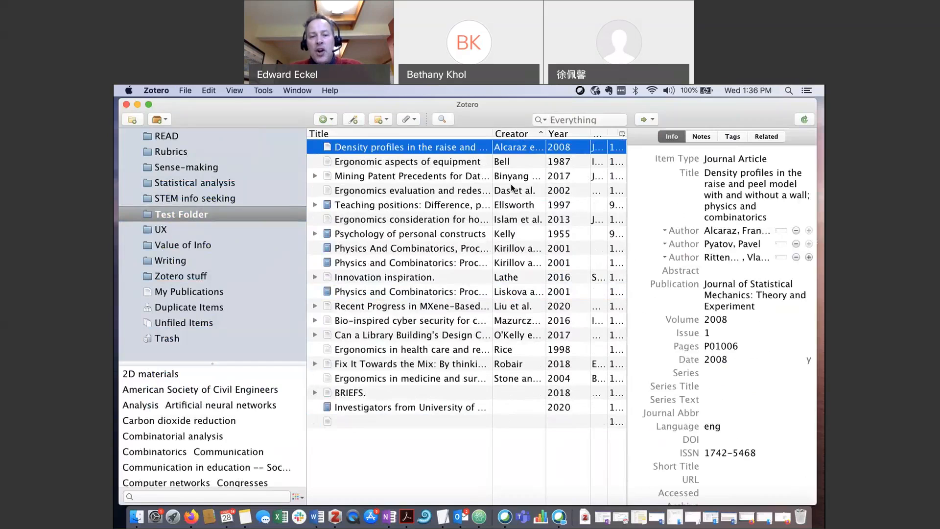
pyautogui.click(357, 134)
pyautogui.click(357, 134)
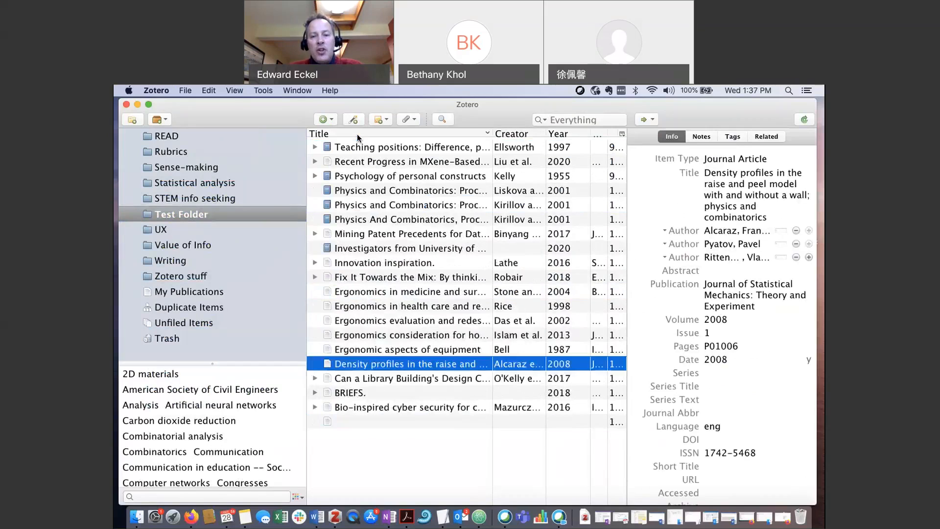
# - Narrow the Title column and widen the Publication column, and sort the items by publication and finally by creator
pyautogui.moveTo(591, 133)
pyautogui.mouseDown()
pyautogui.moveTo(545, 138)
pyautogui.moveTo(576, 141)
pyautogui.mouseUp()
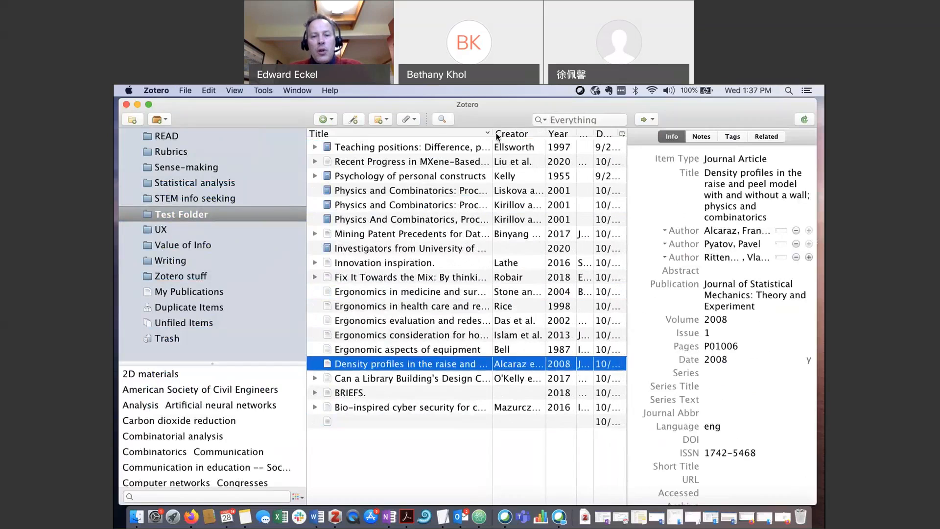
pyautogui.moveTo(493, 134); pyautogui.dragTo(413, 138)
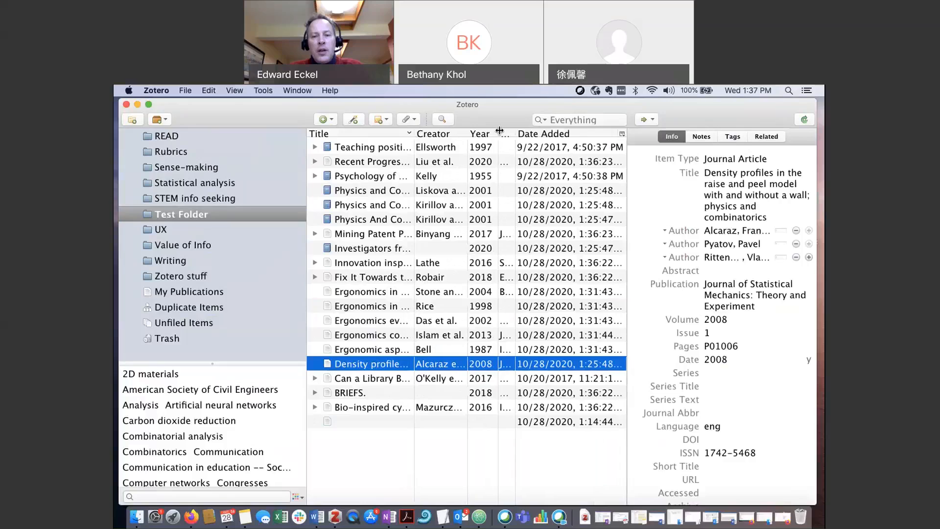
pyautogui.moveTo(500, 130); pyautogui.dragTo(597, 147)
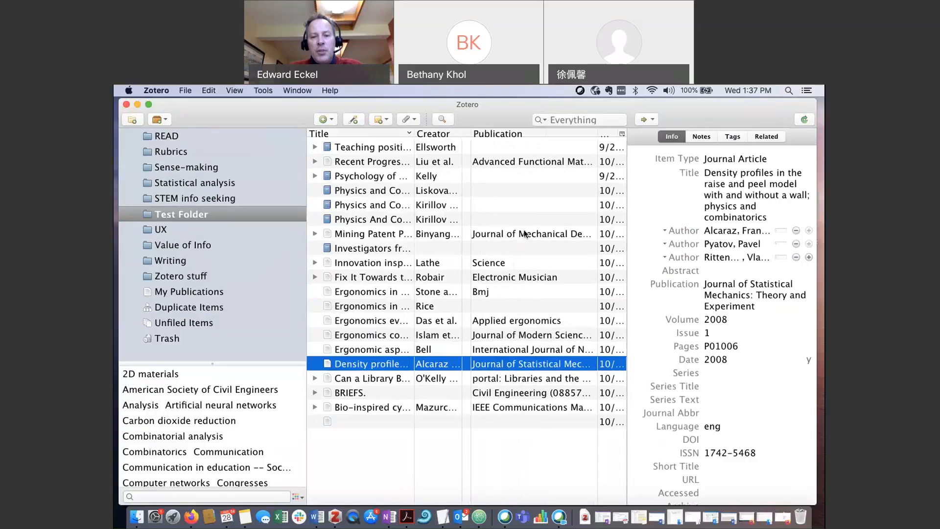
pyautogui.click(518, 136)
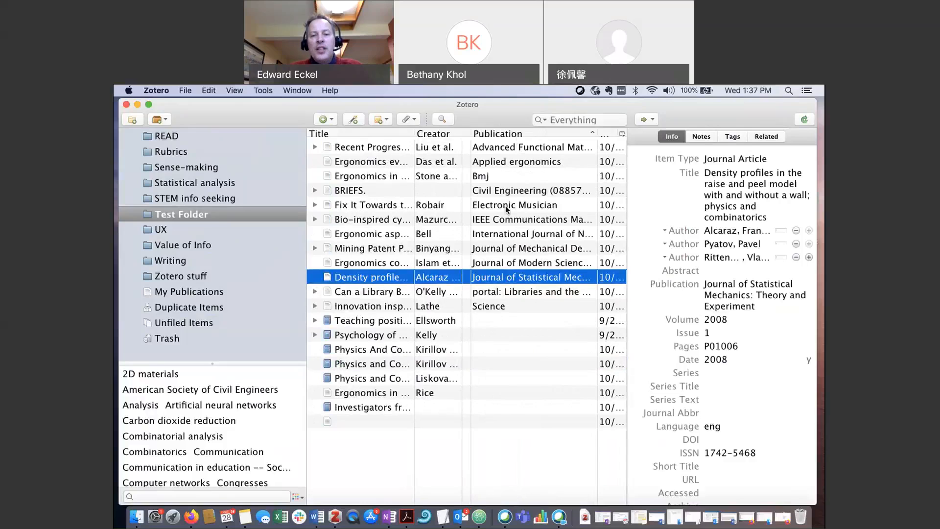
pyautogui.click(436, 134)
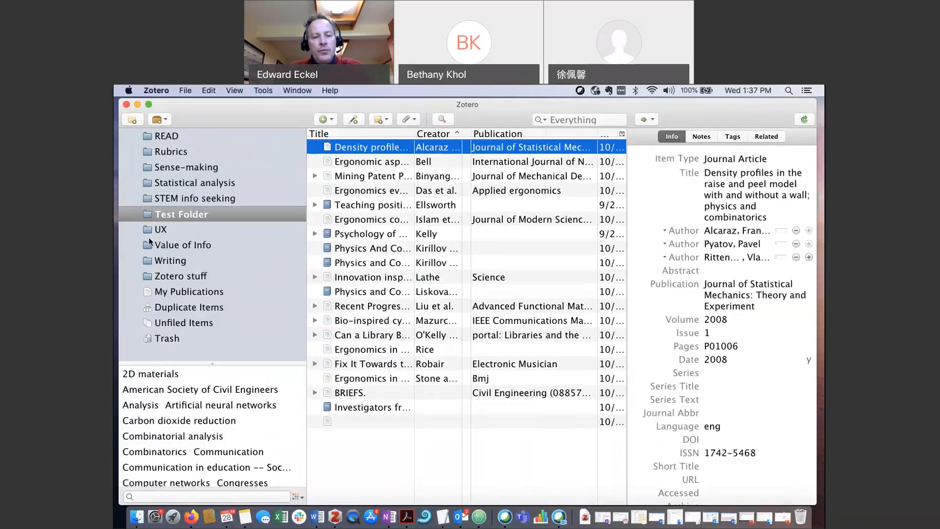
# - Delete the citations collection while keeping the items it contains
pyautogui.scroll(10, 150, 241)
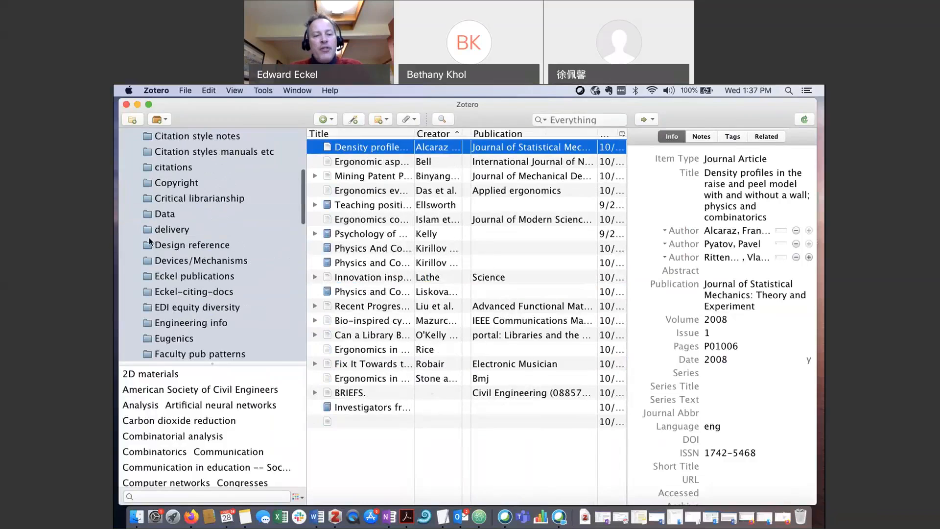
pyautogui.scroll(5, 150, 241)
pyautogui.scroll(-3, 184, 237)
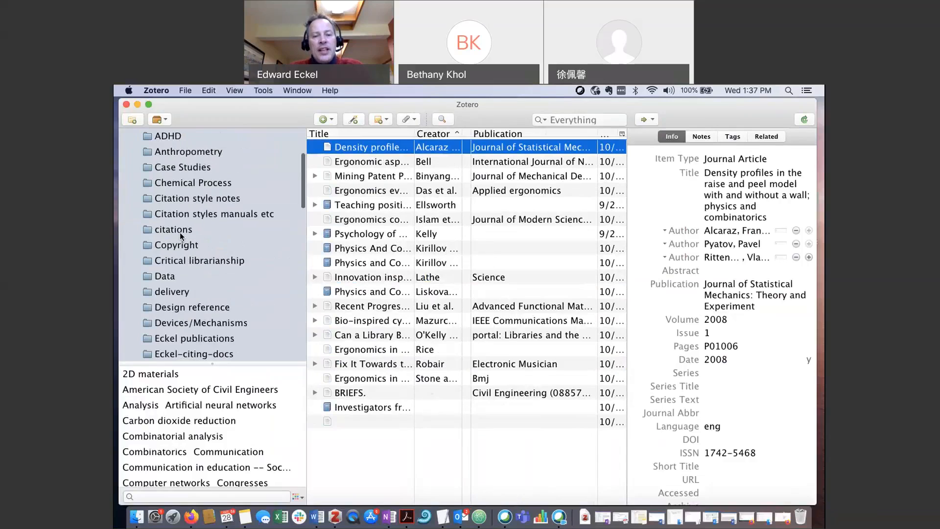
pyautogui.click(181, 233)
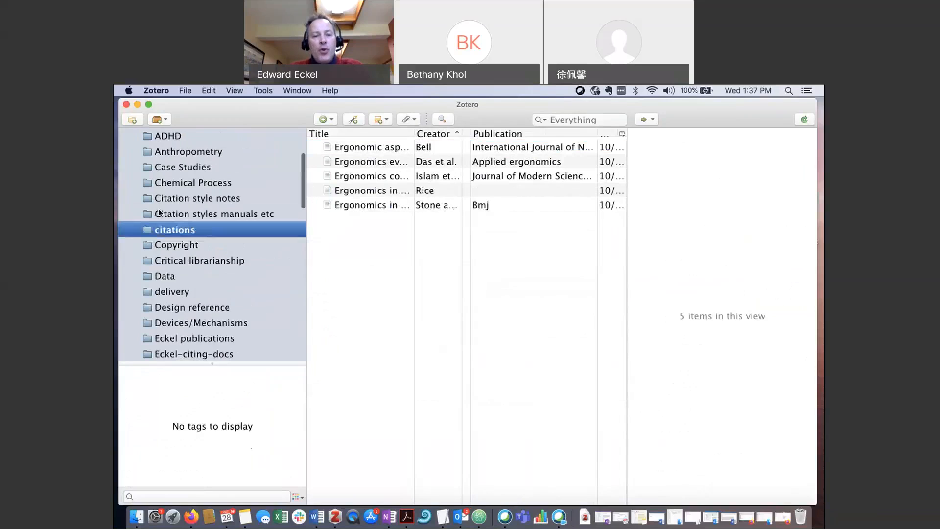
pyautogui.rightClick(182, 230)
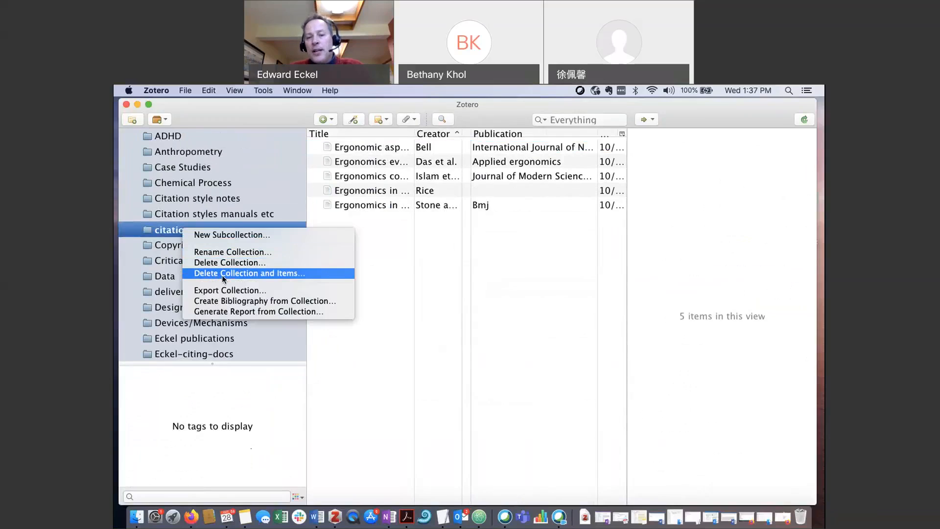
pyautogui.click(257, 266)
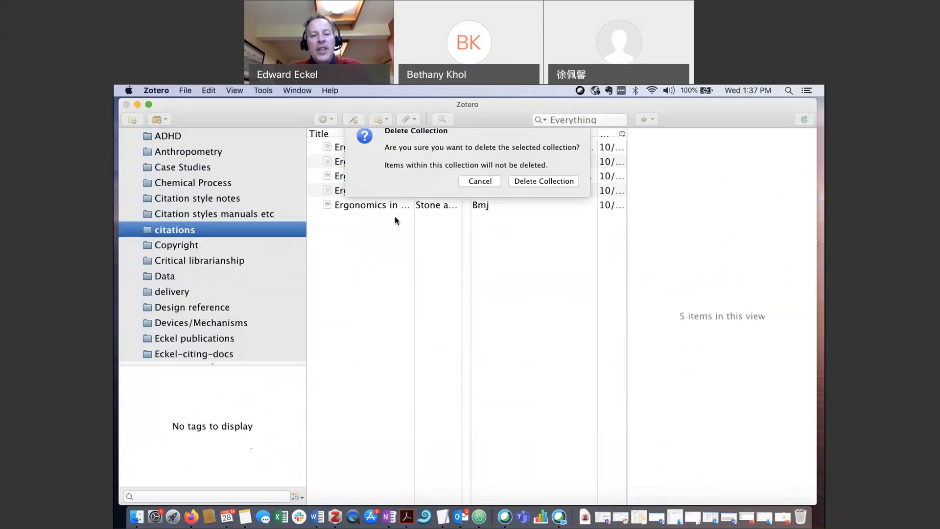
pyautogui.click(526, 190)
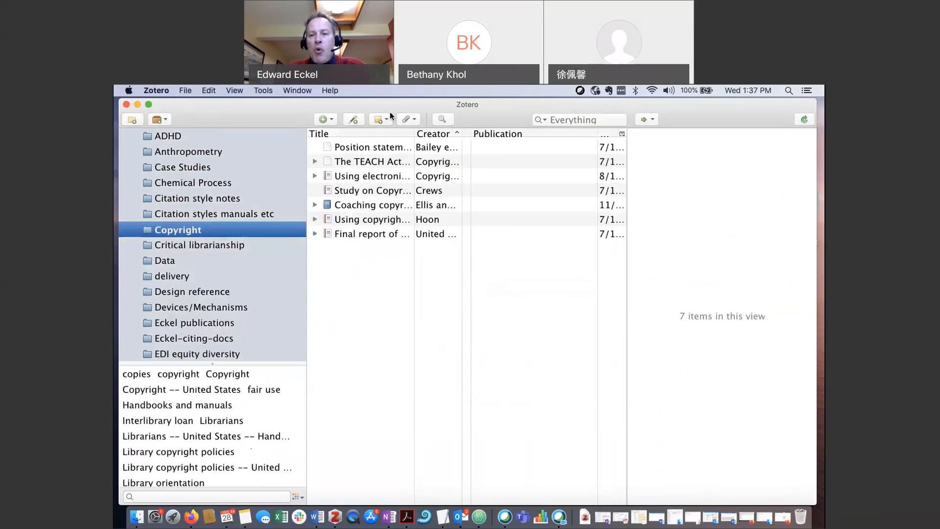
# - Narrow the Zotero window to uncover part of the desktop, and widen the Title column in the Test Folder list
pyautogui.moveTo(812, 105); pyautogui.dragTo(817, 104)
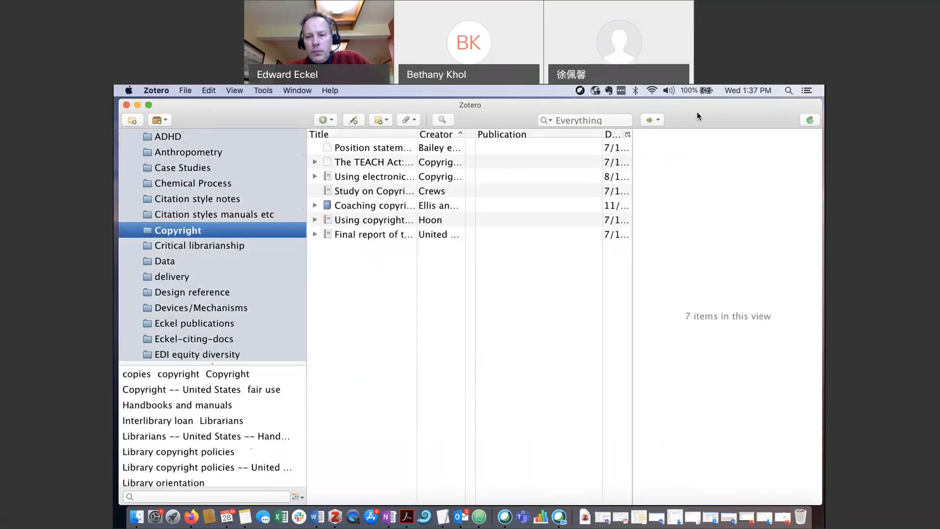
pyautogui.moveTo(818, 102); pyautogui.dragTo(725, 107)
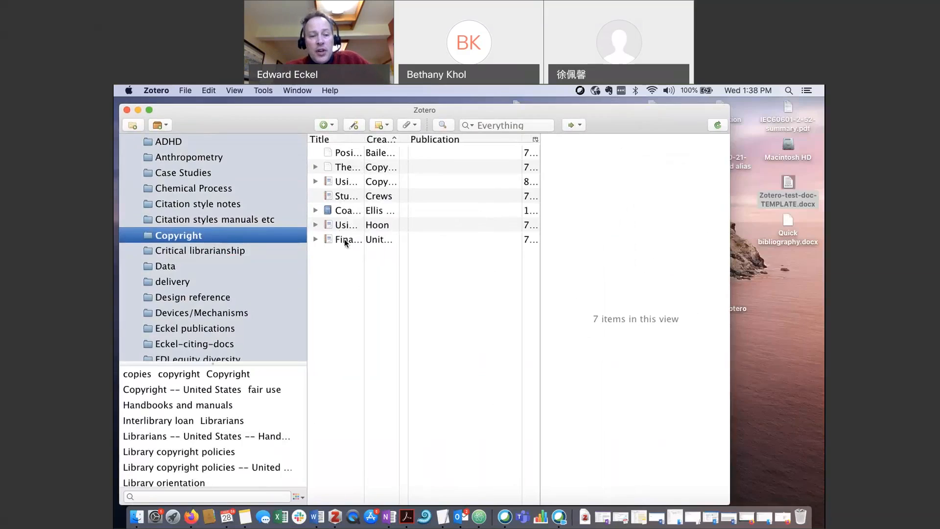
pyautogui.scroll(-10, 209, 280)
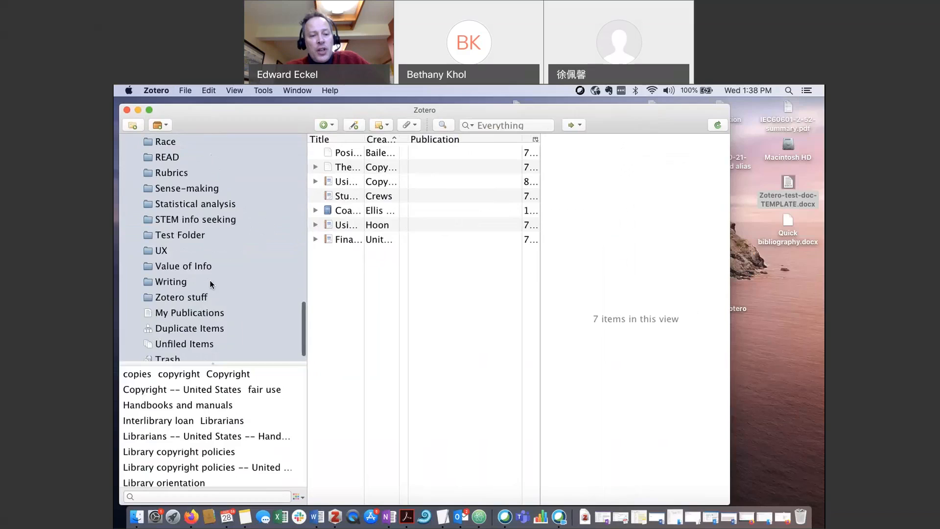
pyautogui.click(148, 235)
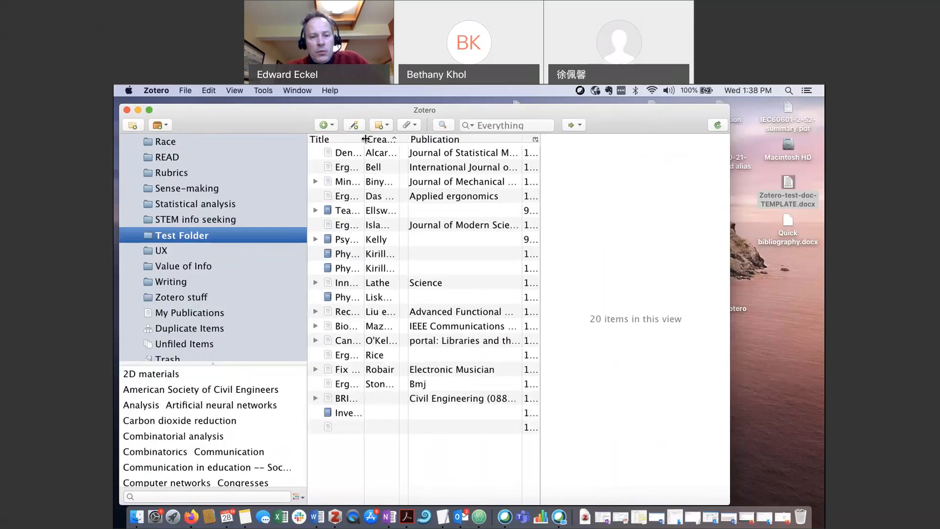
pyautogui.click(444, 148)
pyautogui.moveTo(444, 149); pyautogui.dragTo(449, 151)
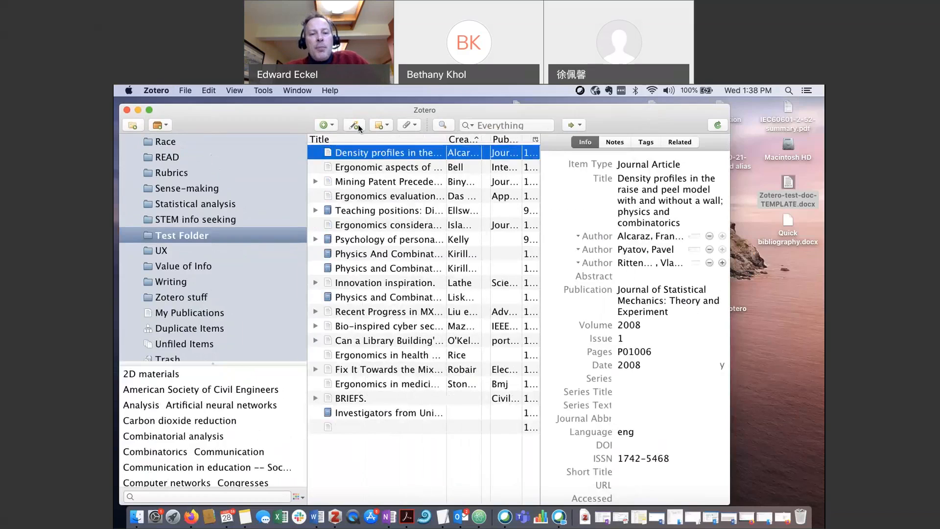
pyautogui.click(320, 125)
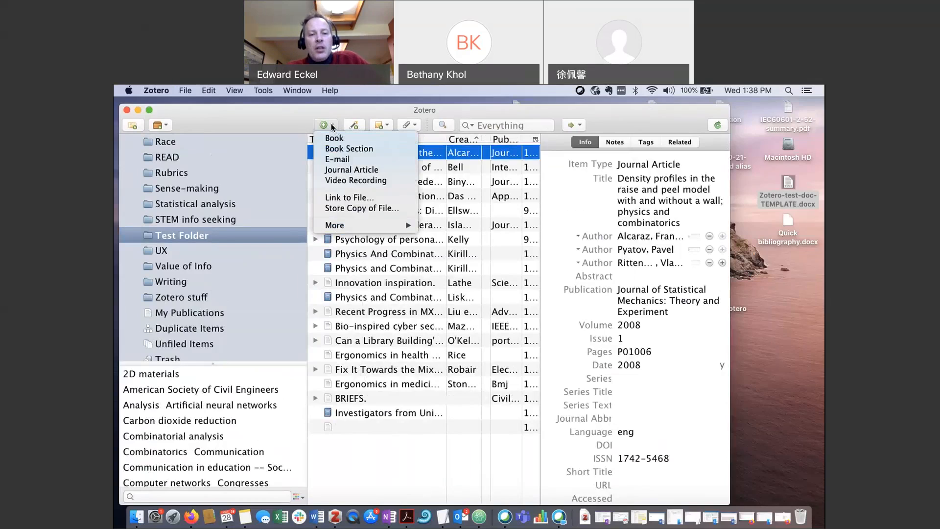
pyautogui.click(332, 126)
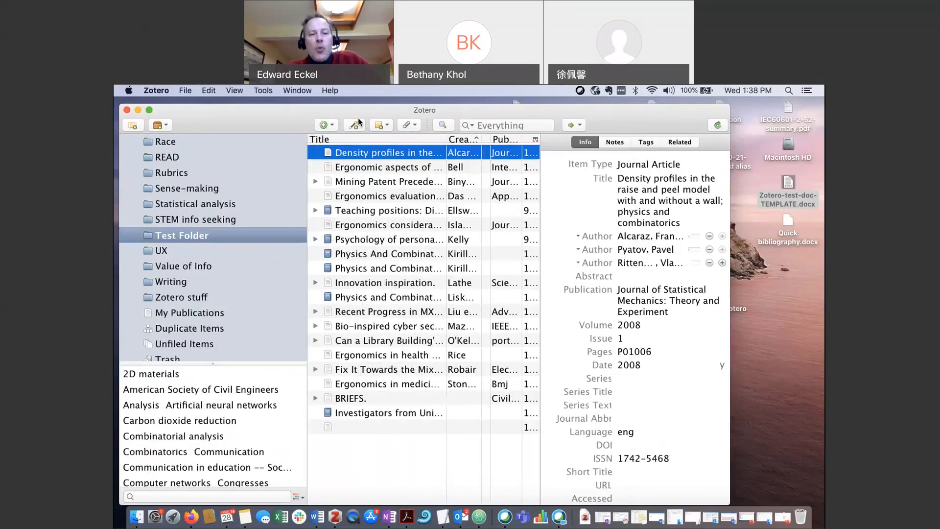
pyautogui.click(355, 126)
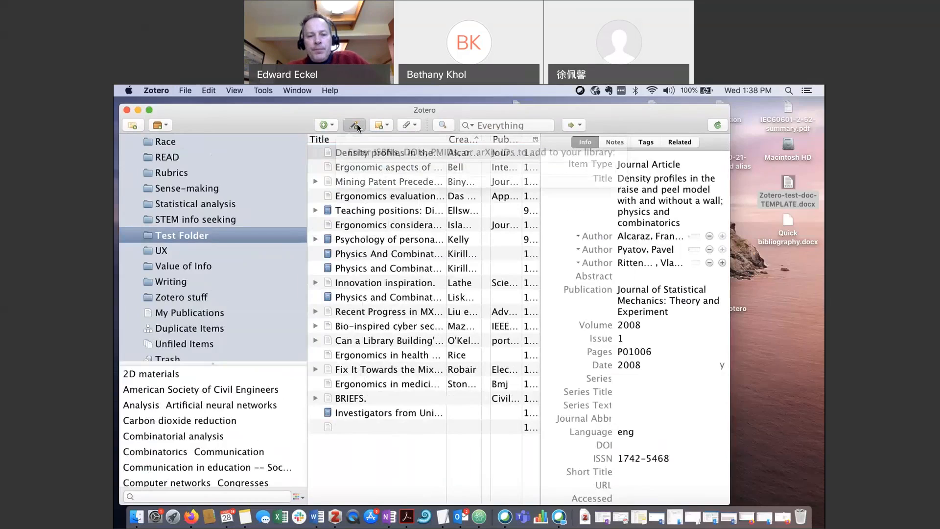
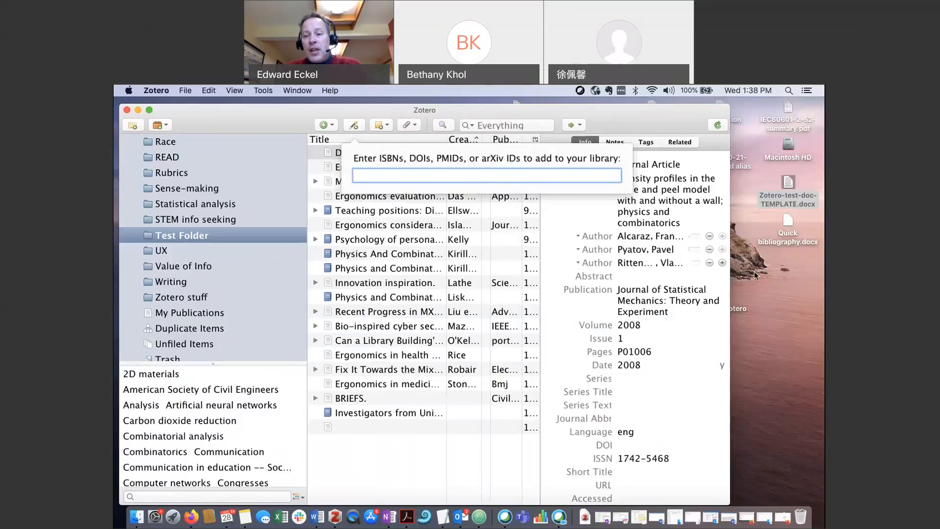
# - Switch to the DOIS for zotero text file, copy the DOI 10.24869/psyd.2017.250 and minimise the file
pyautogui.moveTo(689, 123); pyautogui.dragTo(650, 122)
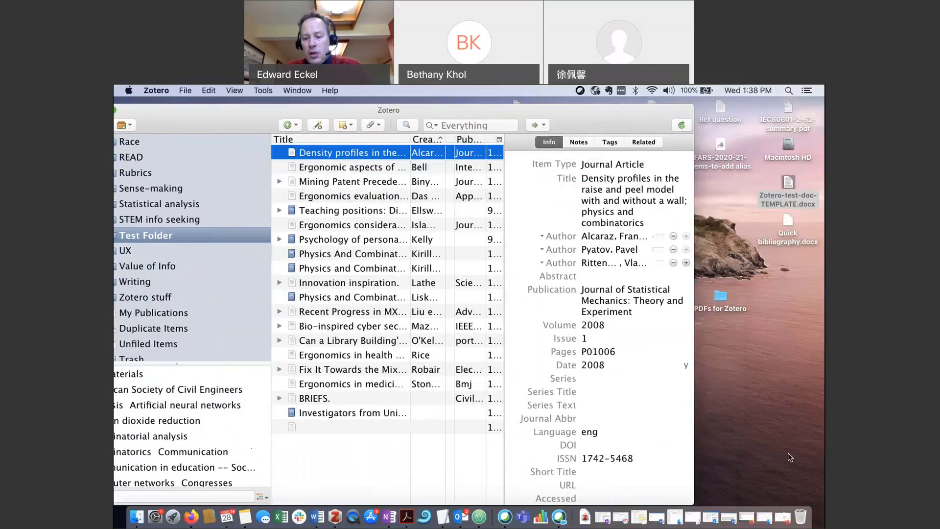
pyautogui.click(723, 516)
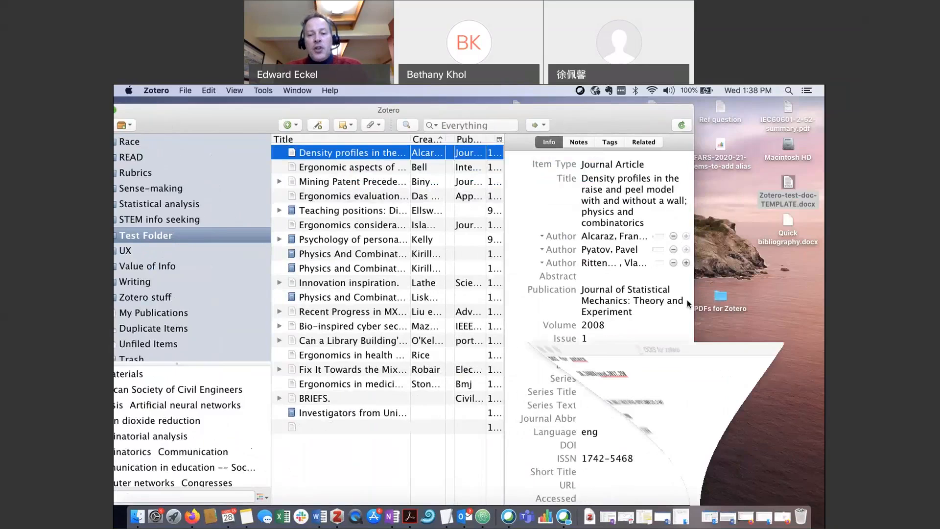
pyautogui.moveTo(573, 281); pyautogui.dragTo(483, 281)
pyautogui.press('super+c')
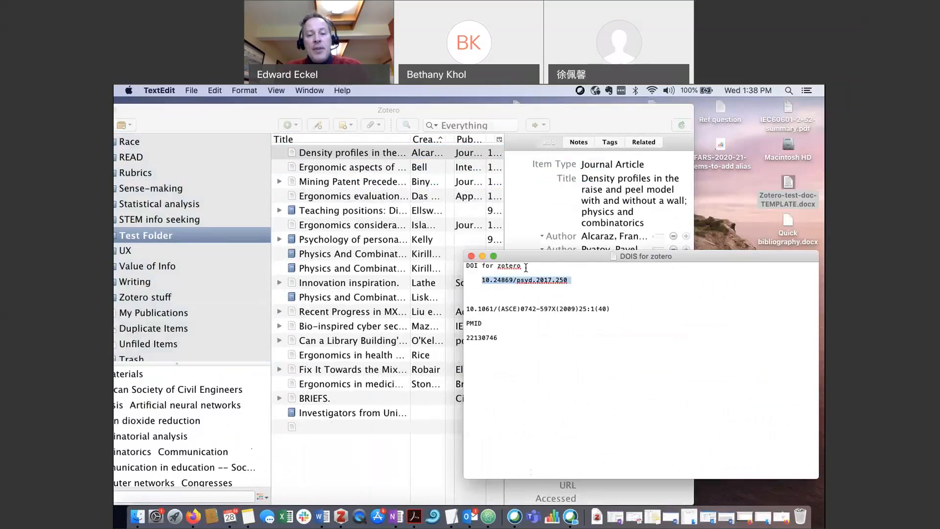
pyautogui.click(482, 256)
# - Add an article to Test Folder in Zotero by its identifier, using the DOI 10.24869/psyd.2017.250
pyautogui.moveTo(333, 113); pyautogui.dragTo(397, 116)
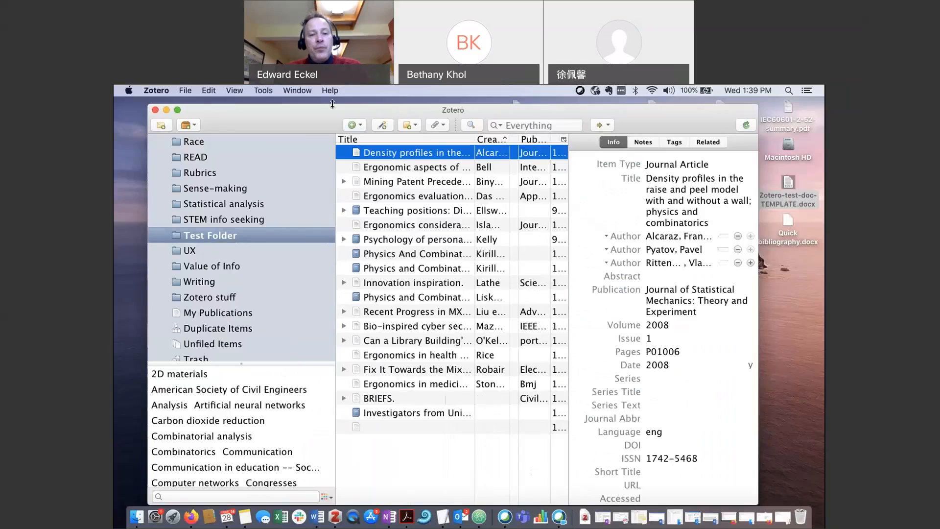
pyautogui.click(384, 127)
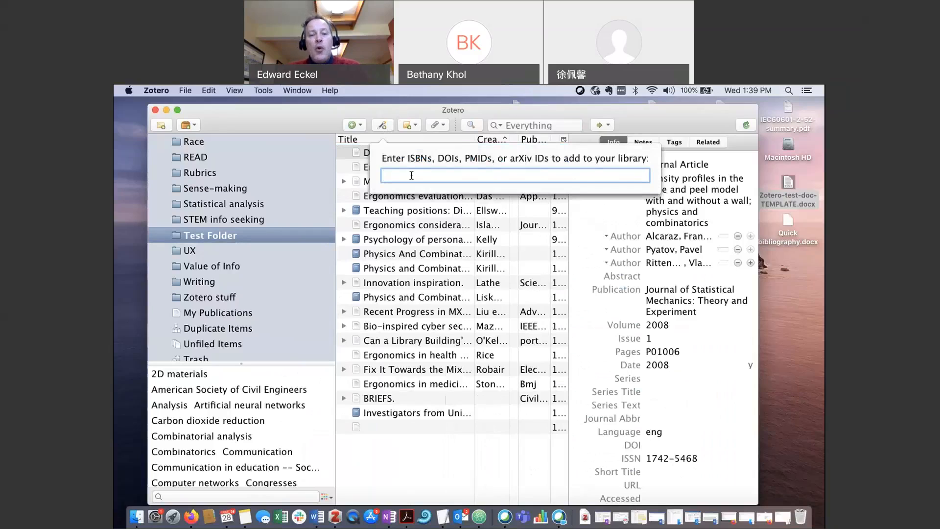
pyautogui.press('super+v')
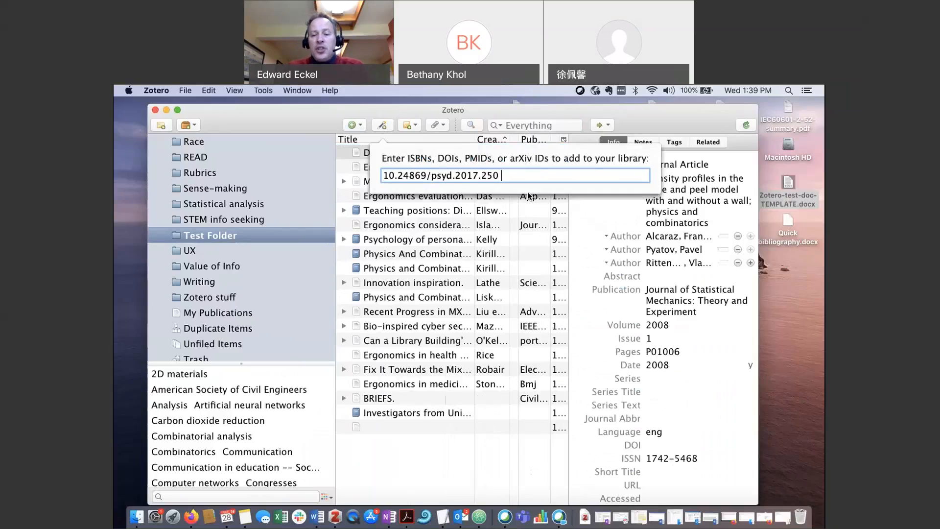
pyautogui.press('BackSpace')
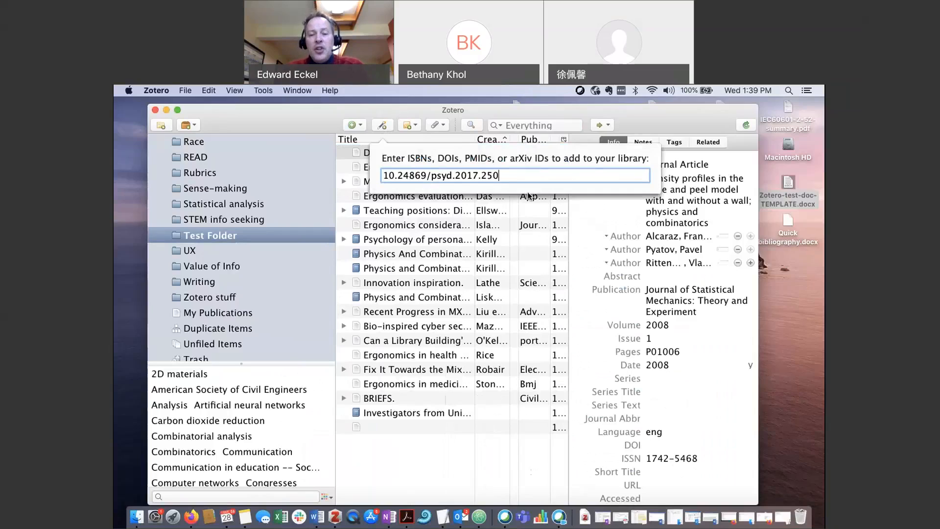
pyautogui.press('Return')
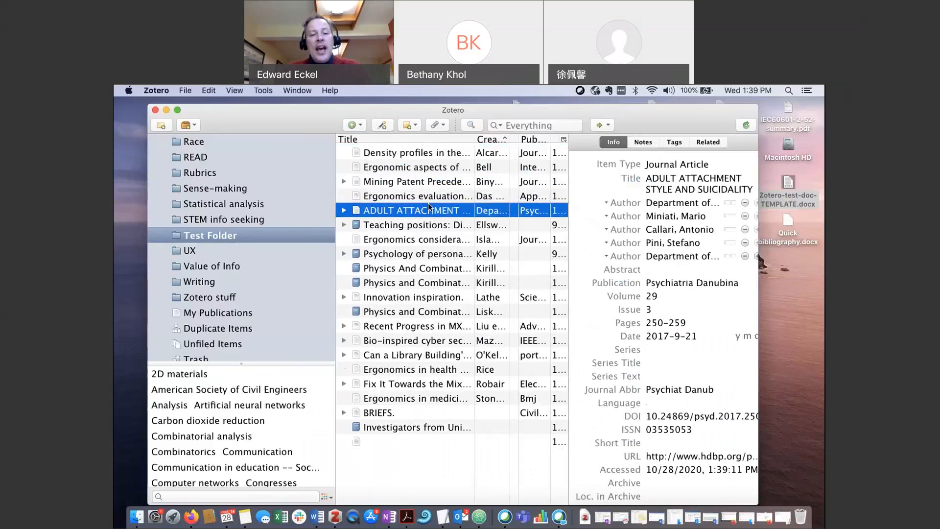
# - Examine the details and PDF attachment of the ADULT ATTACHMENT article, opening the PDF and closing it again
pyautogui.click(344, 211)
pyautogui.click(392, 226)
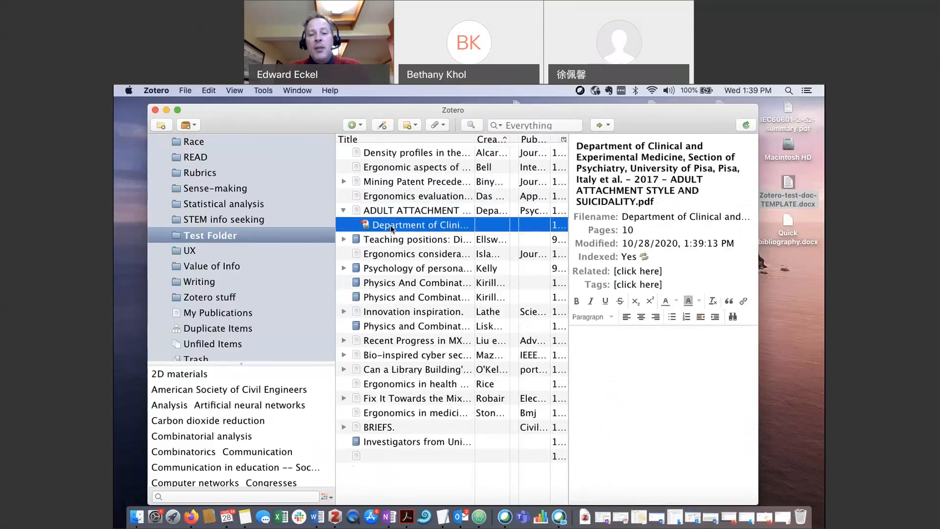
pyautogui.click(404, 210)
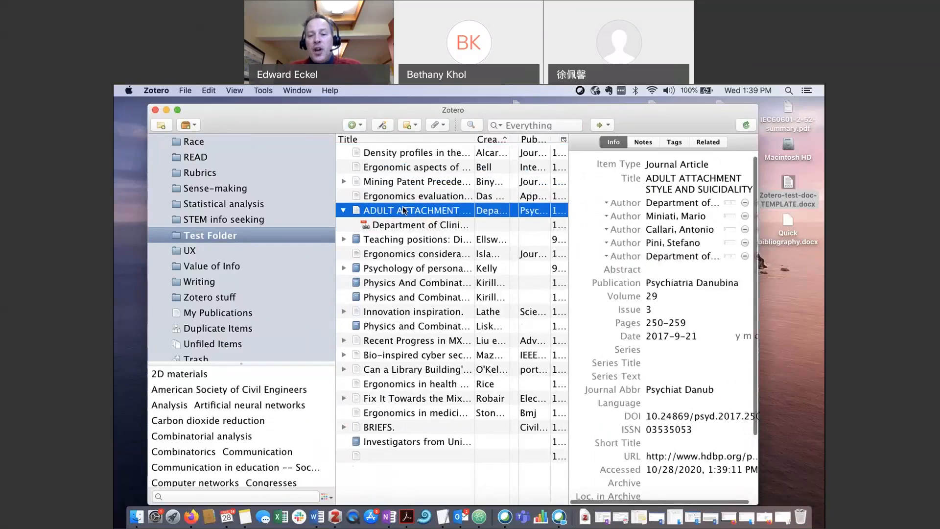
pyautogui.click(682, 229)
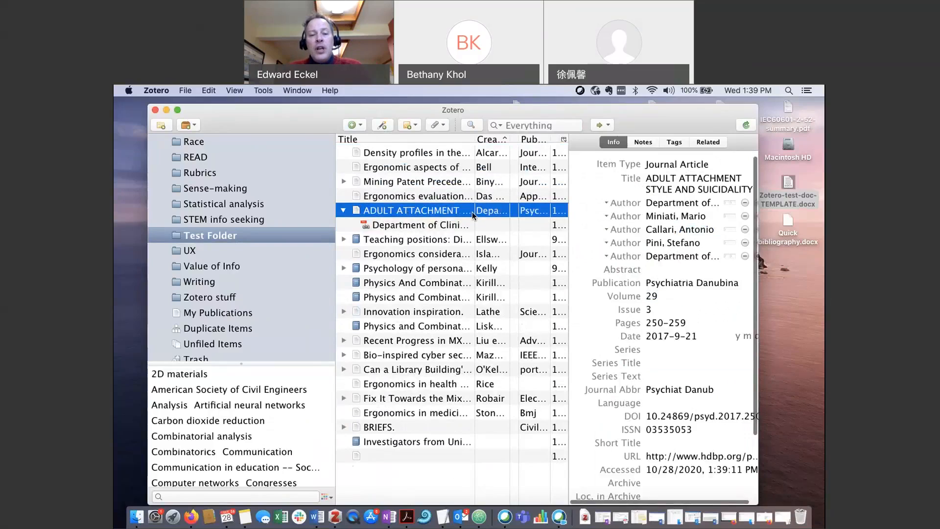
pyautogui.click(392, 225)
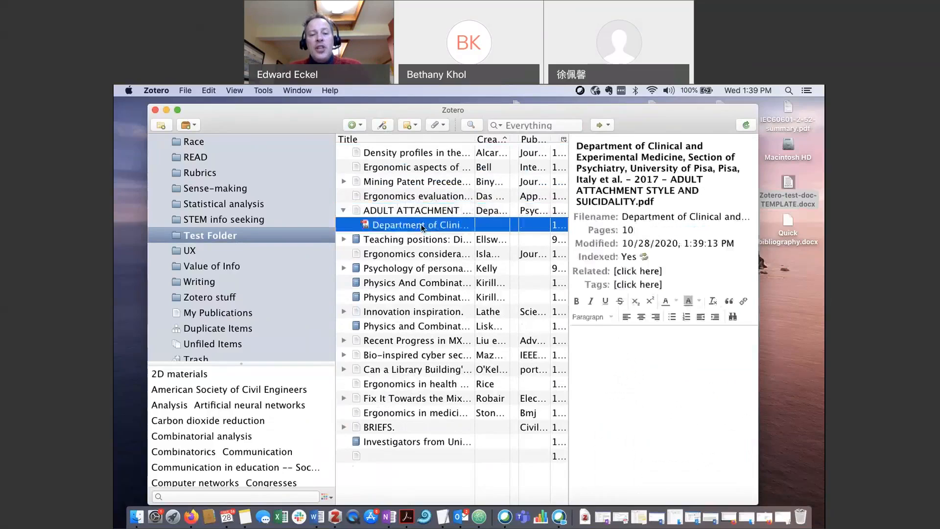
pyautogui.doubleClick(366, 226)
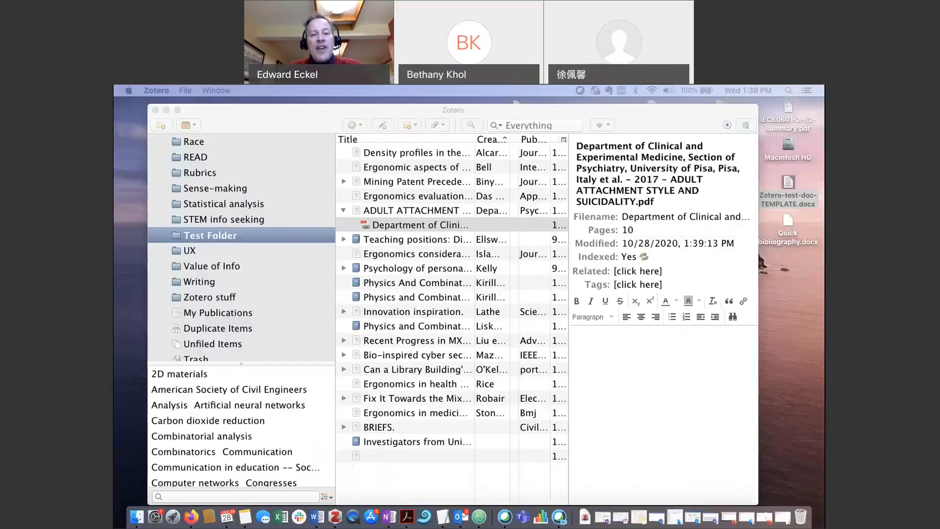
pyautogui.press('super+q')
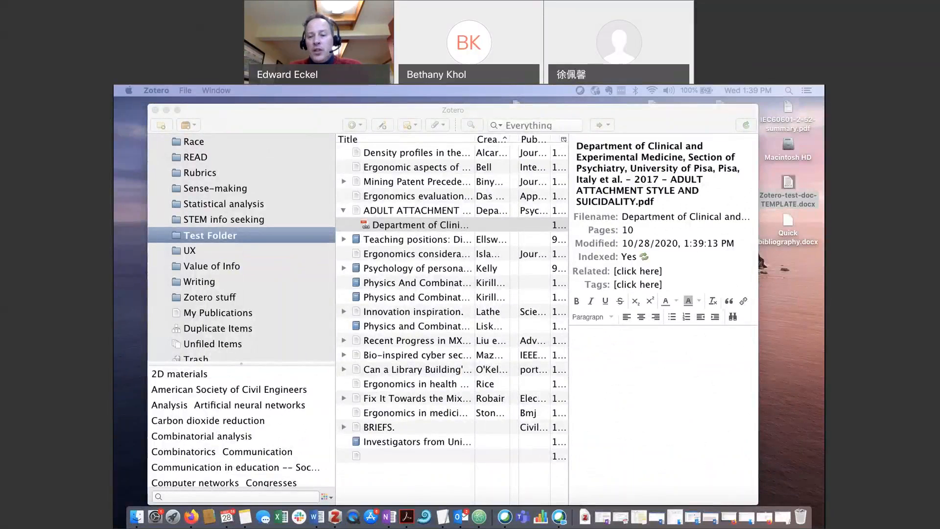
# - Switch to the DOIS for zotero text file, copy the PMID 22130746 and minimise the file
pyautogui.click(784, 516)
pyautogui.click(531, 314)
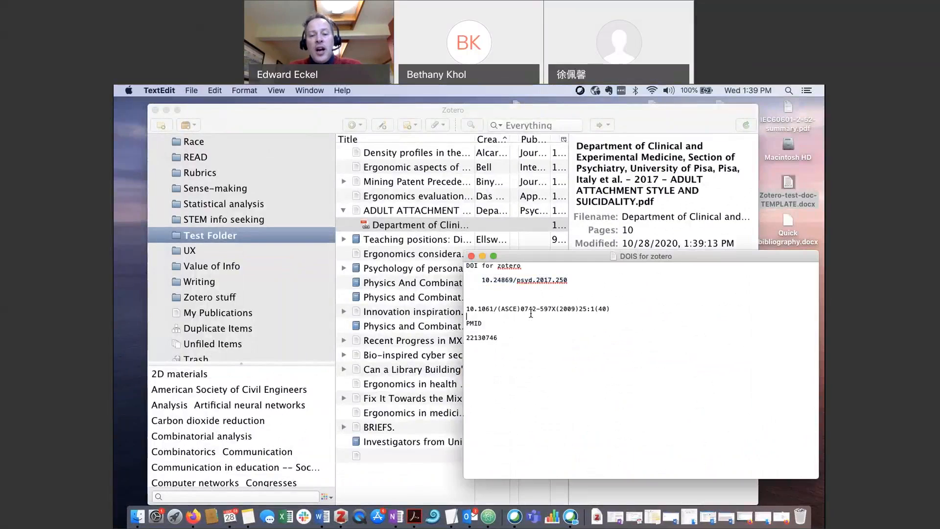
pyautogui.moveTo(498, 338); pyautogui.dragTo(463, 338)
pyautogui.press('super+c')
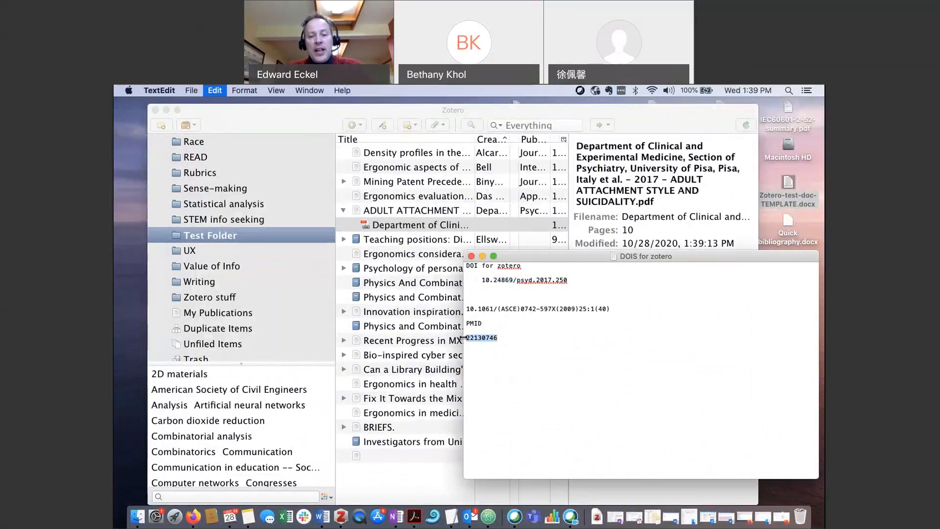
pyautogui.click(483, 256)
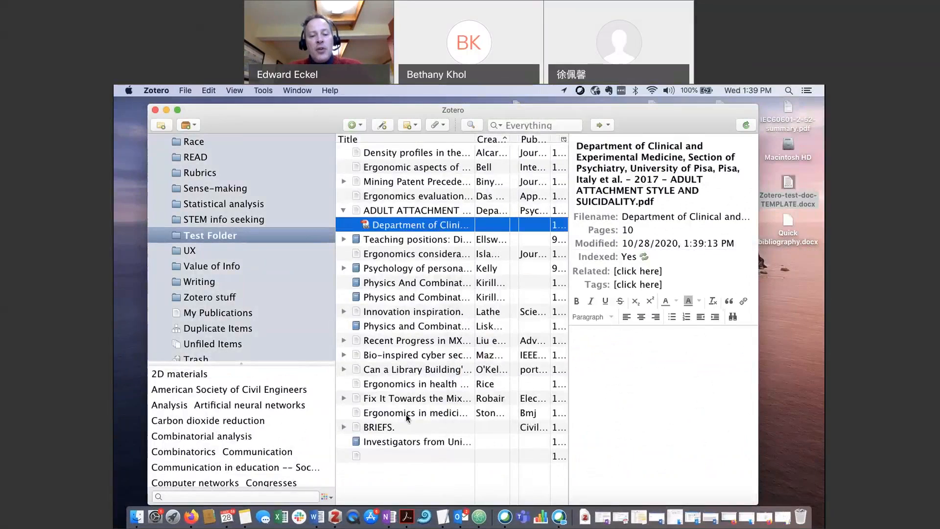
# - Add an article to Test Folder by its PMID 22130746 and widen the item details area
pyautogui.click(383, 125)
pyautogui.press('super+v')
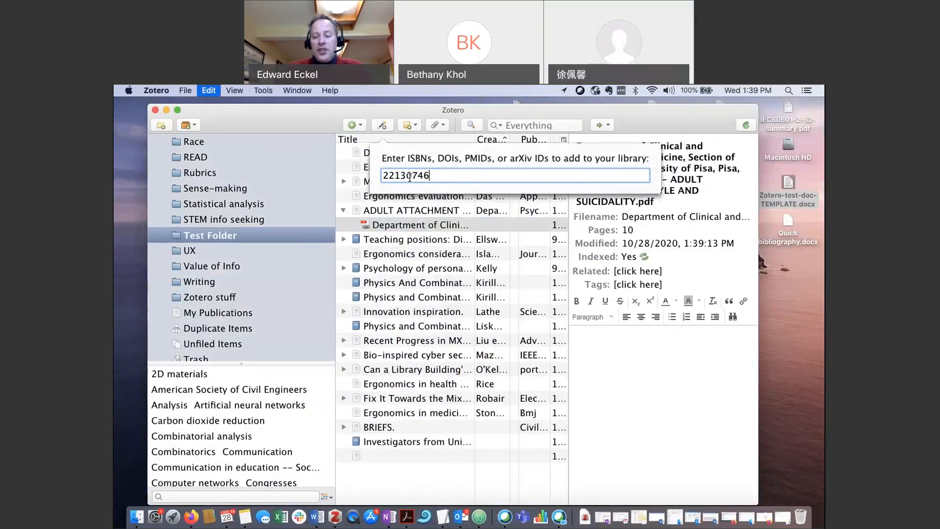
pyautogui.press('Return')
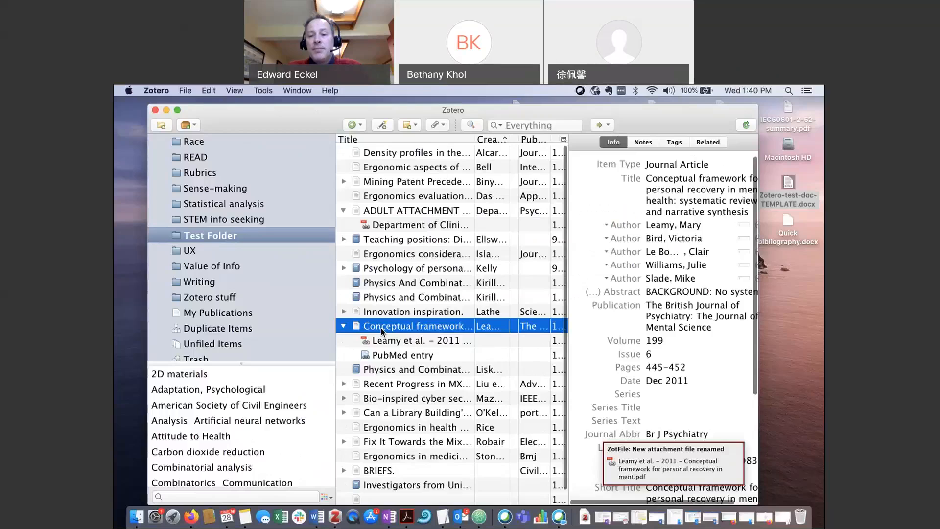
pyautogui.moveTo(569, 257); pyautogui.dragTo(550, 260)
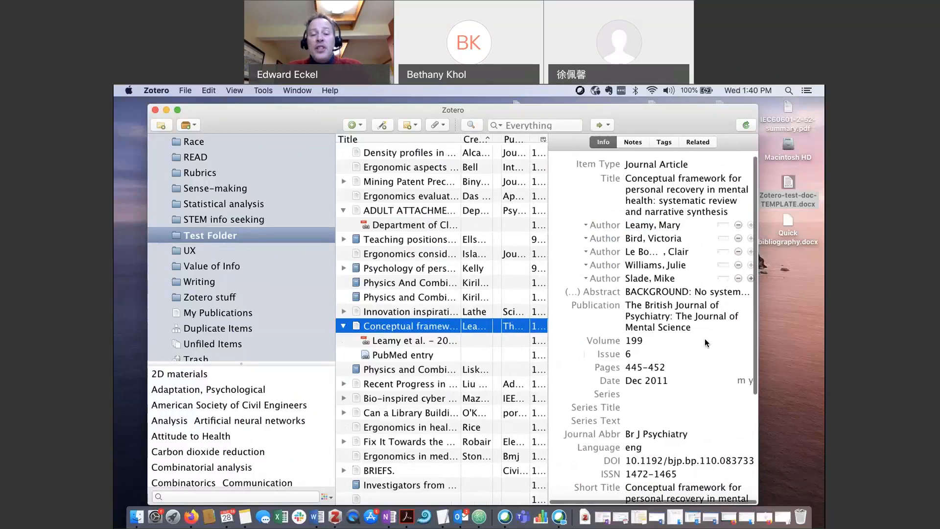
# - Open the PDFs for Zotero folder and place it beside a narrowed Zotero window with Test Folder selected
pyautogui.click(342, 325)
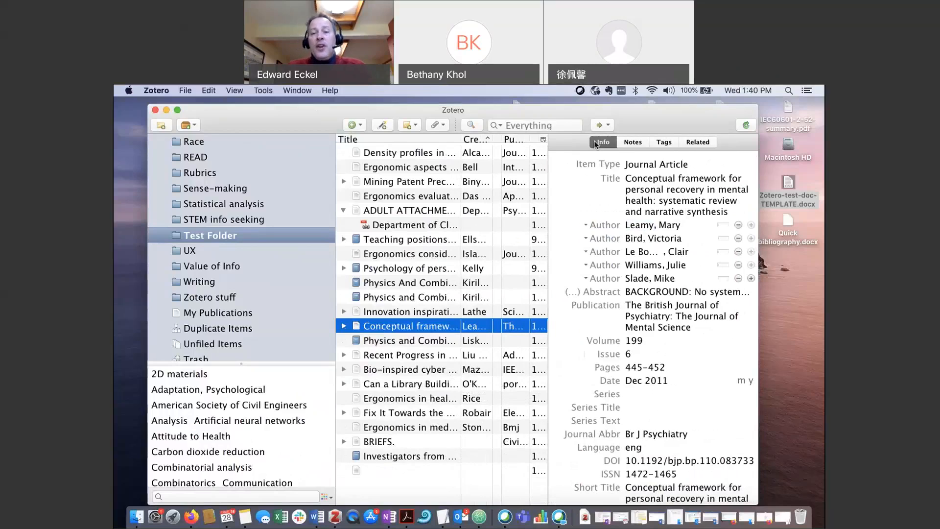
pyautogui.moveTo(631, 127); pyautogui.dragTo(597, 127)
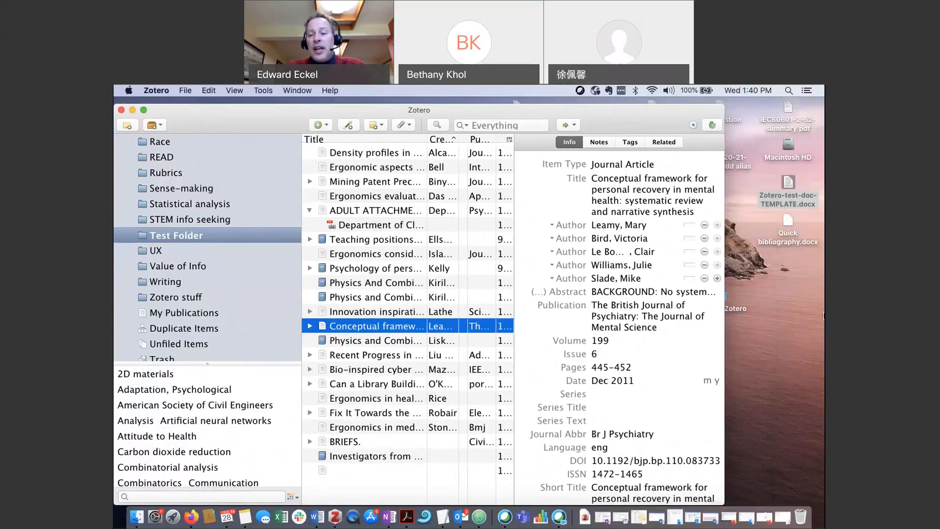
pyautogui.click(726, 294)
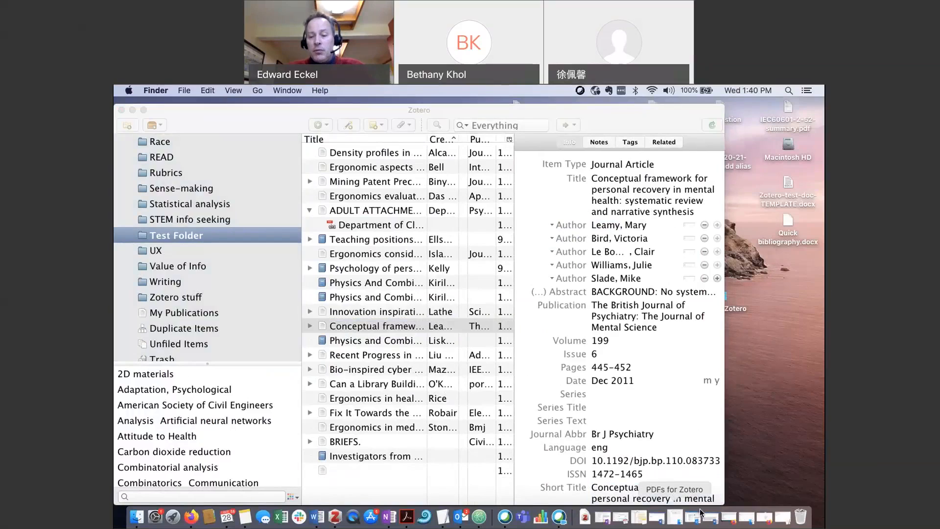
pyautogui.click(676, 517)
pyautogui.moveTo(623, 270); pyautogui.dragTo(582, 241)
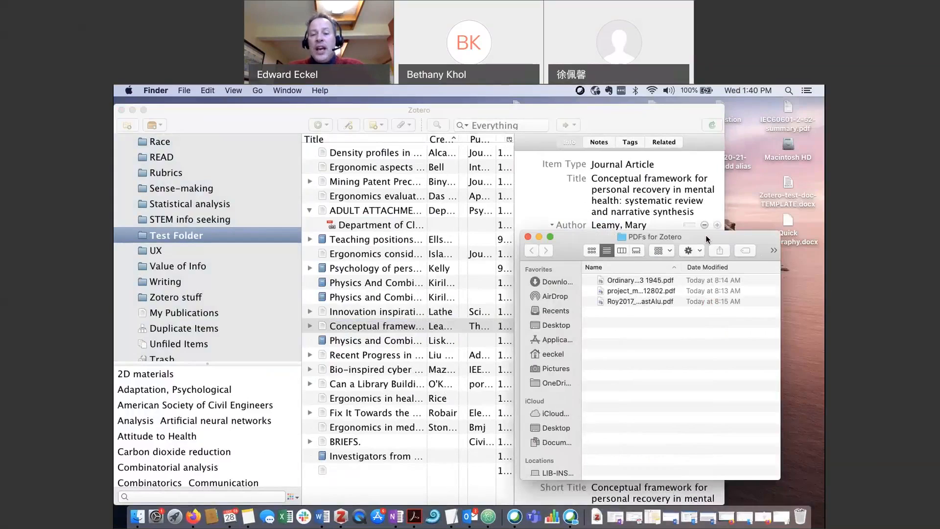
pyautogui.moveTo(713, 236); pyautogui.dragTo(757, 233)
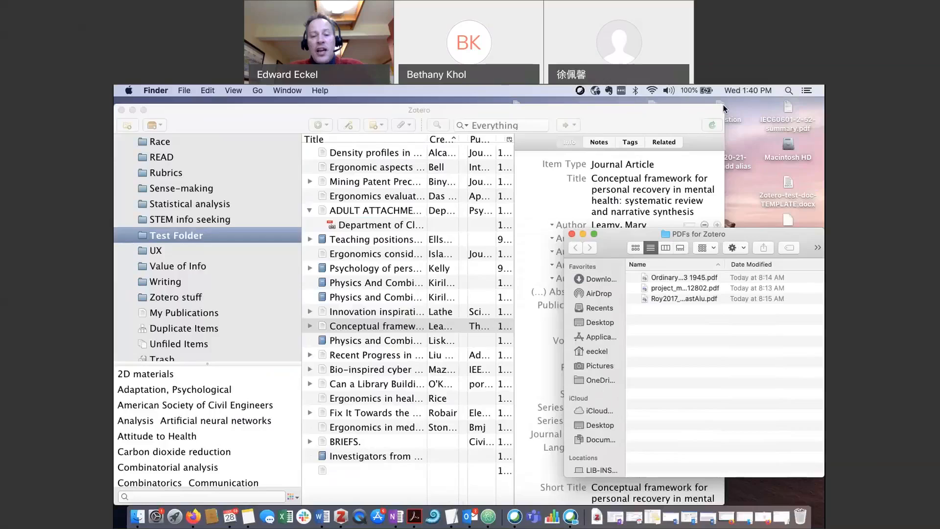
pyautogui.moveTo(724, 105); pyautogui.dragTo(526, 117)
pyautogui.click(161, 247)
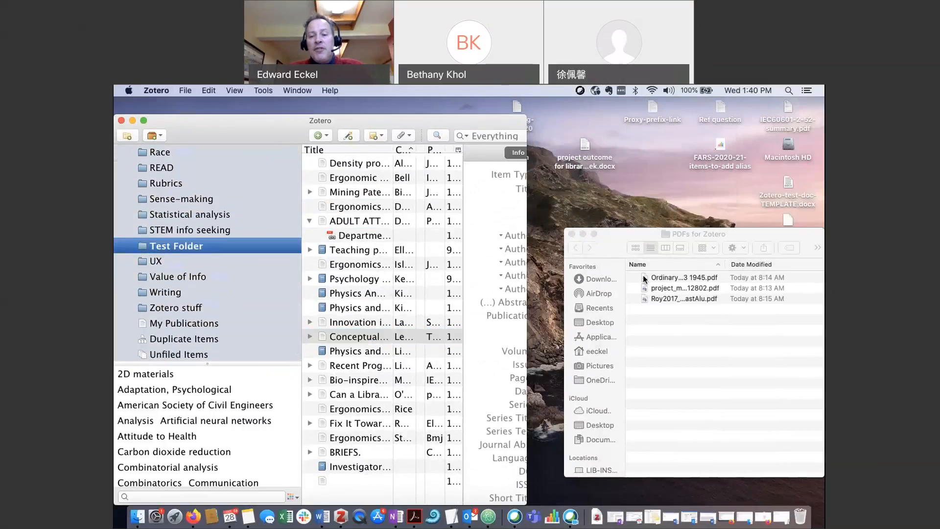
# - Add the PDF whose name starts with Ordinary from the PDFs for Zotero folder to Test Folder and select its entry
pyautogui.click(645, 279)
pyautogui.moveTo(646, 278); pyautogui.dragTo(182, 247)
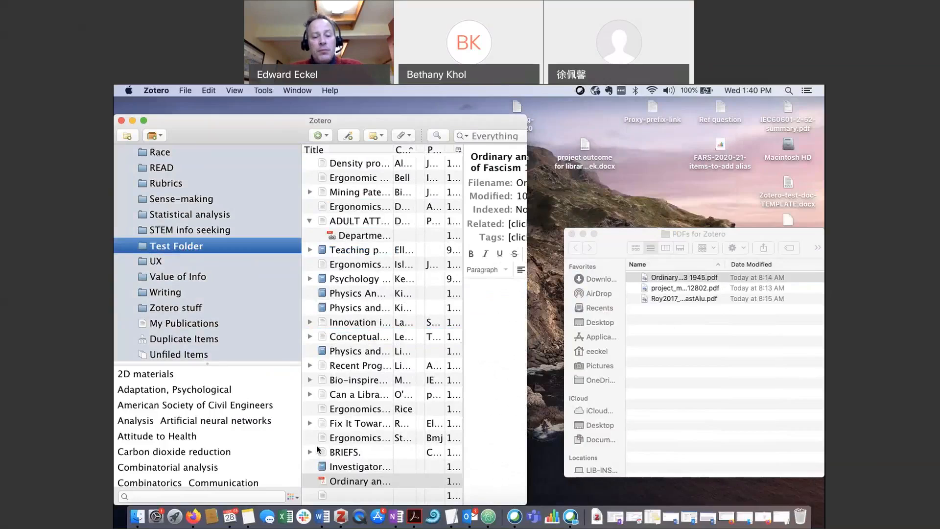
pyautogui.click(339, 483)
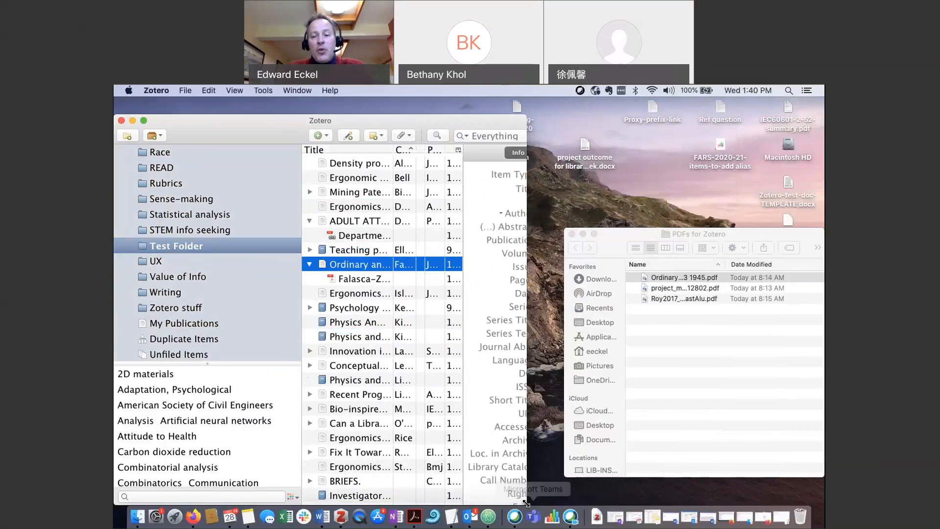
# - Widen the Zotero window and examine the details of the Ordinary anti-Fascism article and its attached PDF
pyautogui.moveTo(526, 503); pyautogui.dragTo(612, 487)
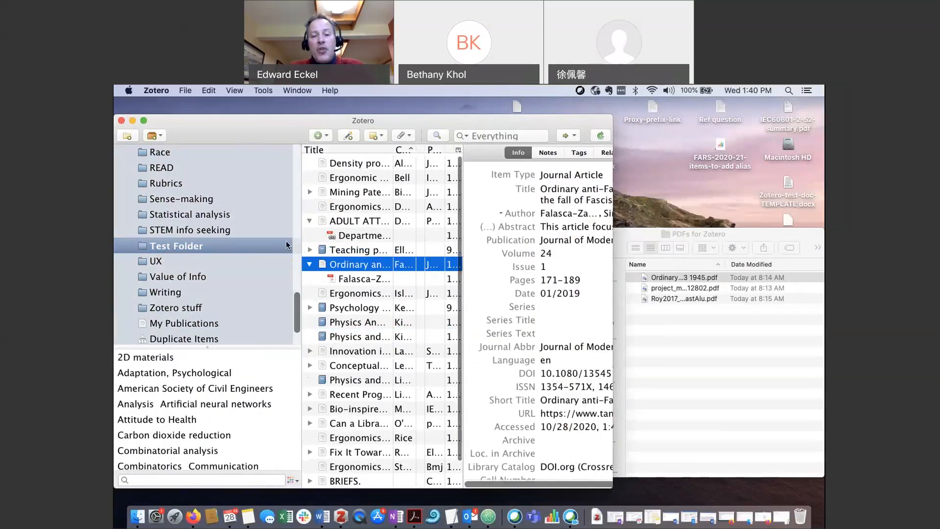
pyautogui.click(605, 386)
pyautogui.moveTo(613, 487); pyautogui.dragTo(782, 487)
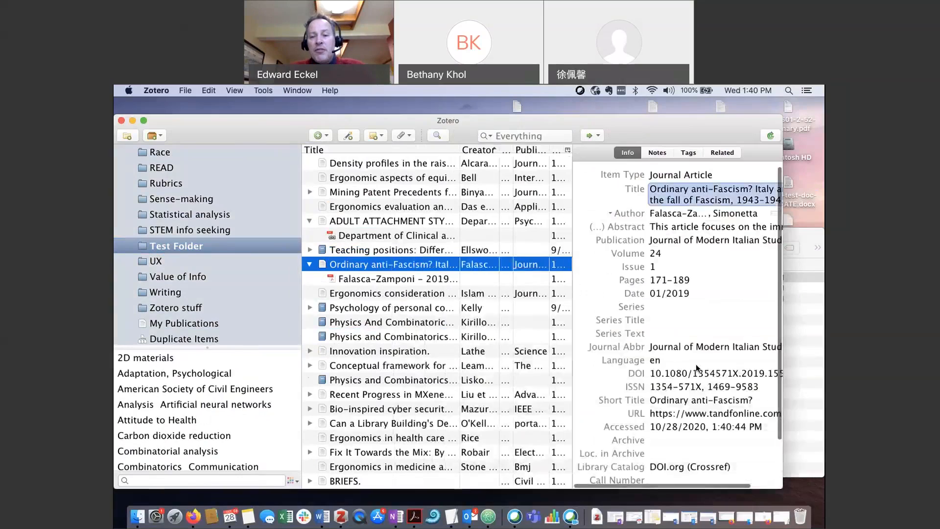
pyautogui.click(340, 259)
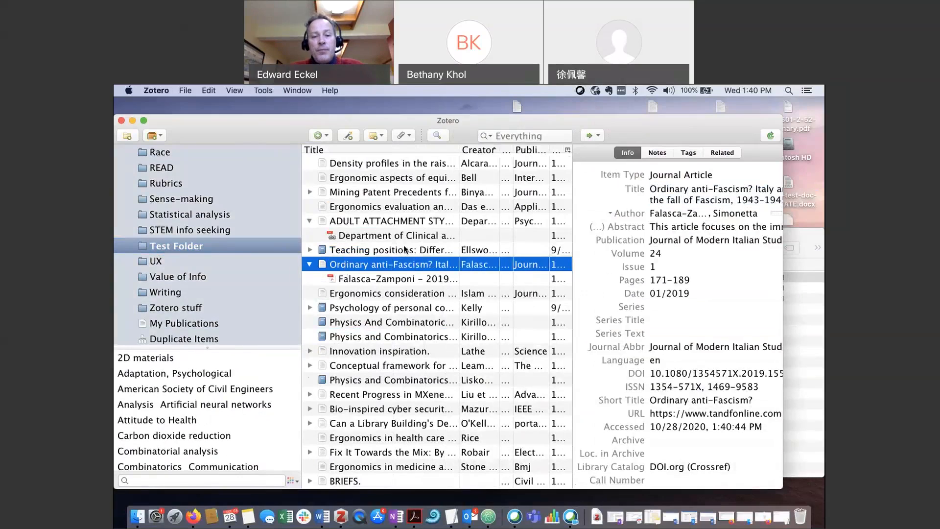
pyautogui.click(393, 279)
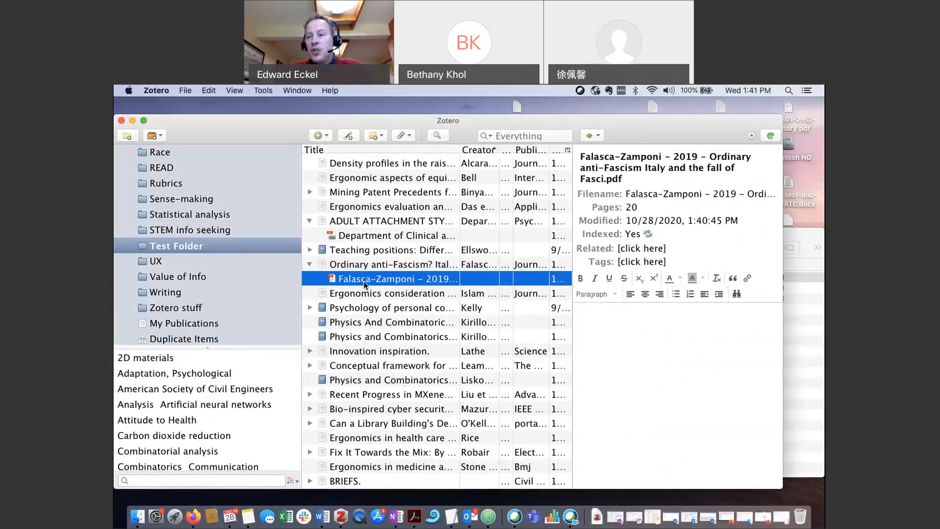
# - Add project_muse_712802.pdf from the PDFs for Zotero folder to Test Folder
pyautogui.click(791, 380)
pyautogui.click(646, 288)
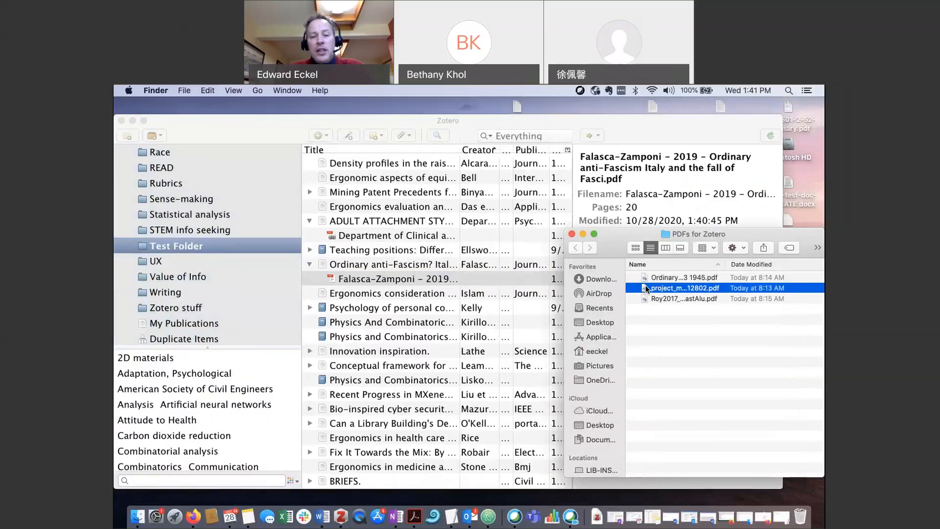
pyautogui.moveTo(646, 287); pyautogui.dragTo(184, 245)
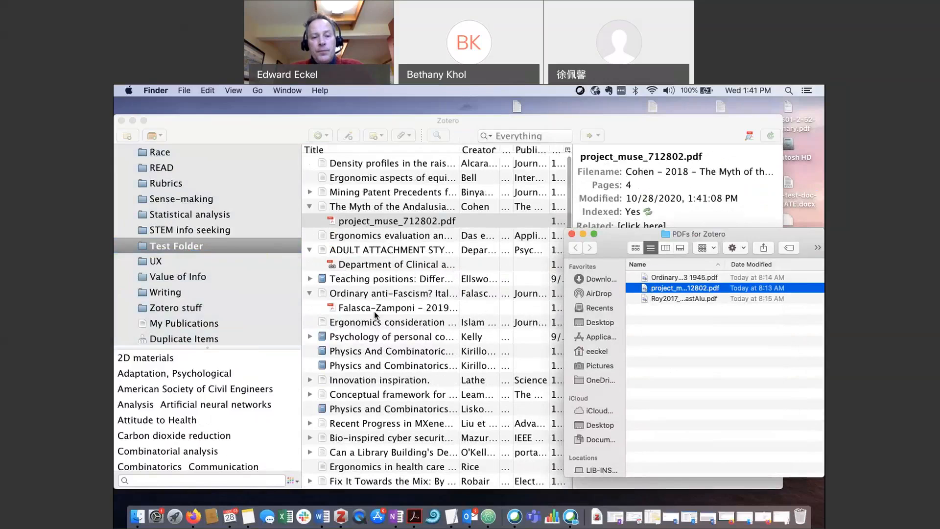
# - Examine the bibliographic details of The Myth of the Andalusian Paradise article and the file details of its PDF attachment
pyautogui.click(380, 206)
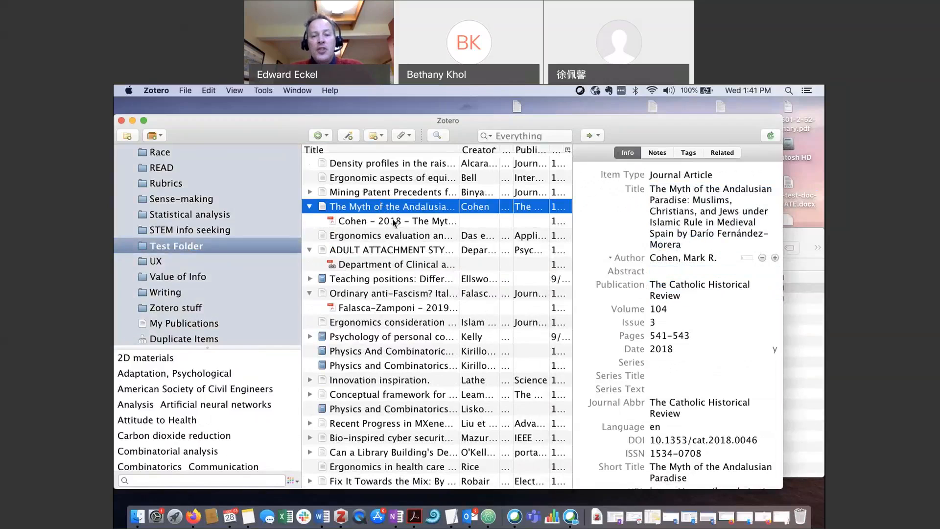
pyautogui.click(376, 221)
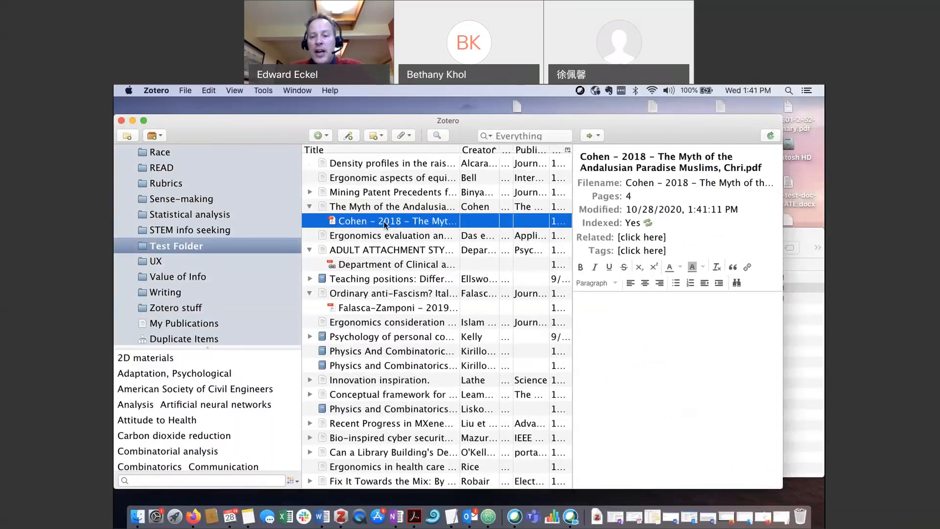
pyautogui.click(797, 350)
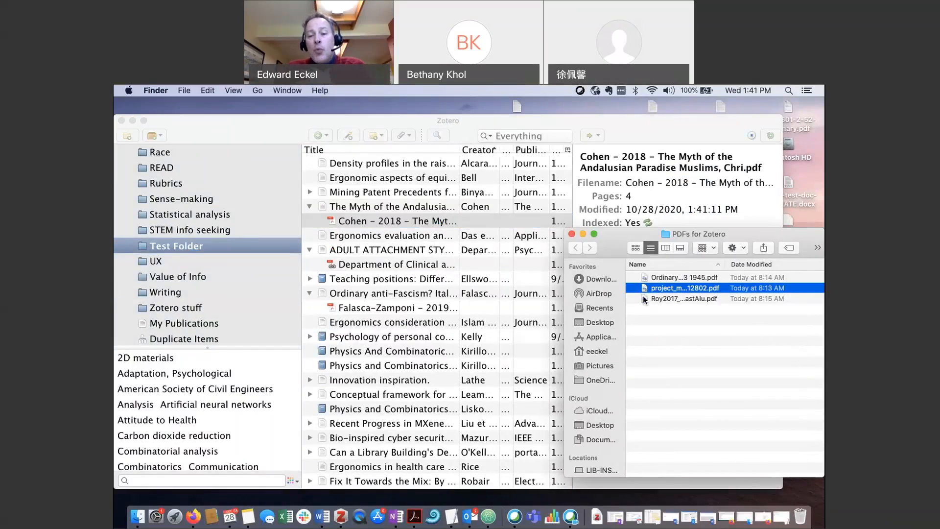
pyautogui.click(327, 207)
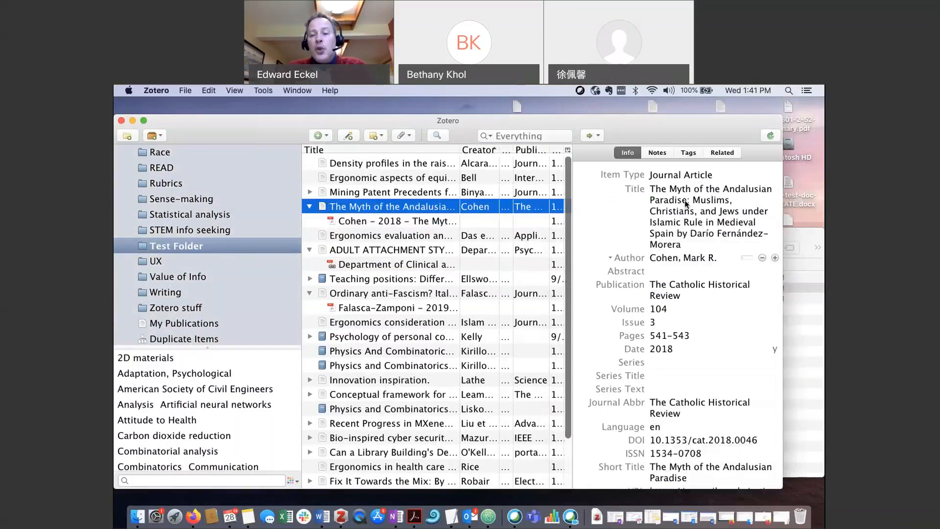
pyautogui.click(679, 408)
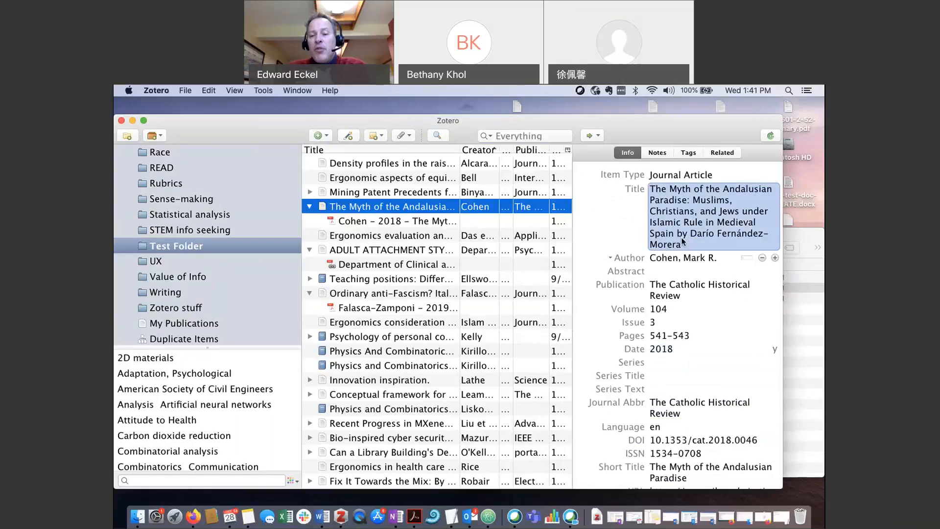
pyautogui.scroll(-5, 674, 403)
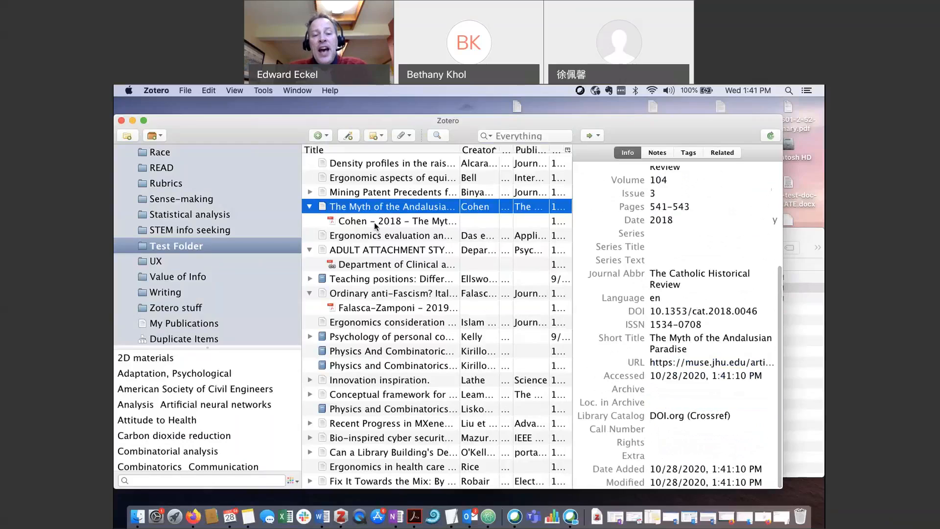
# - Review the details of the Ergonomics evaluation and redesign of a hospital meal cart article and its Add Attachment options, without attaching anything
pyautogui.click(327, 237)
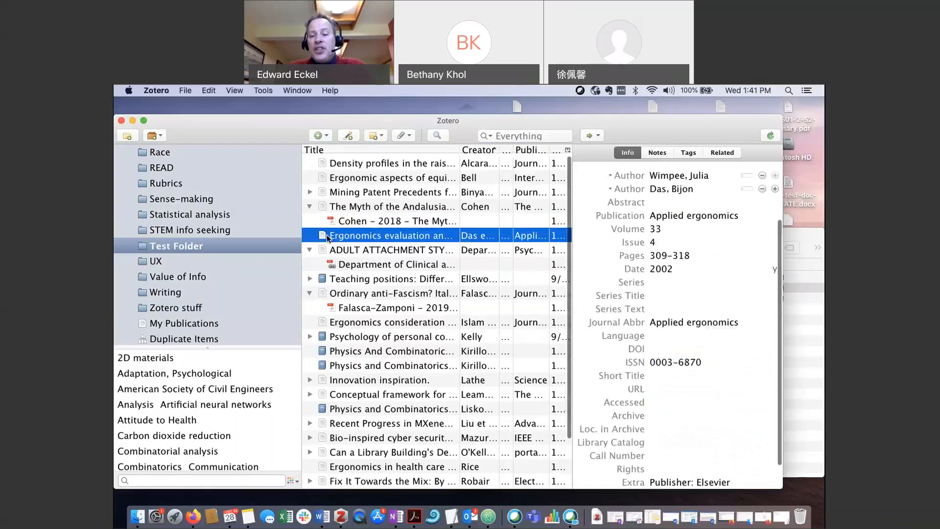
pyautogui.scroll(-1, 672, 334)
pyautogui.click(672, 334)
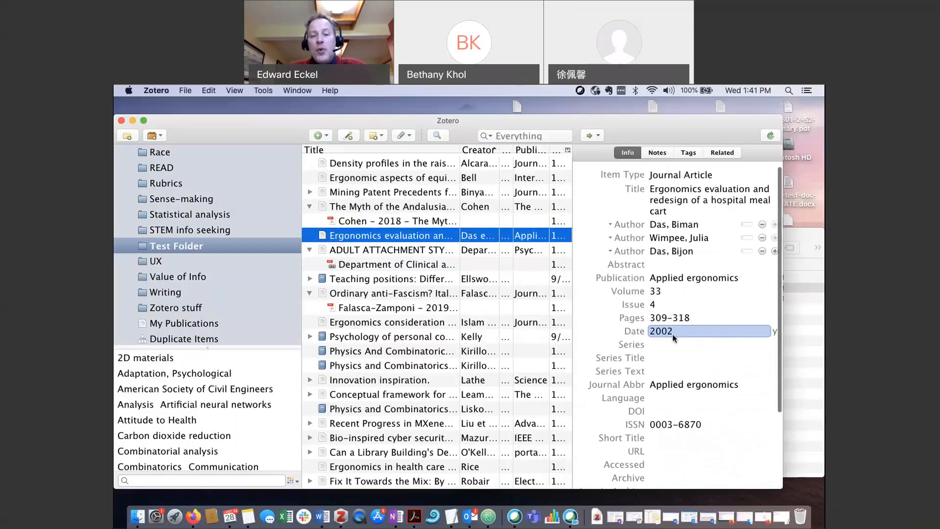
pyautogui.press('Return')
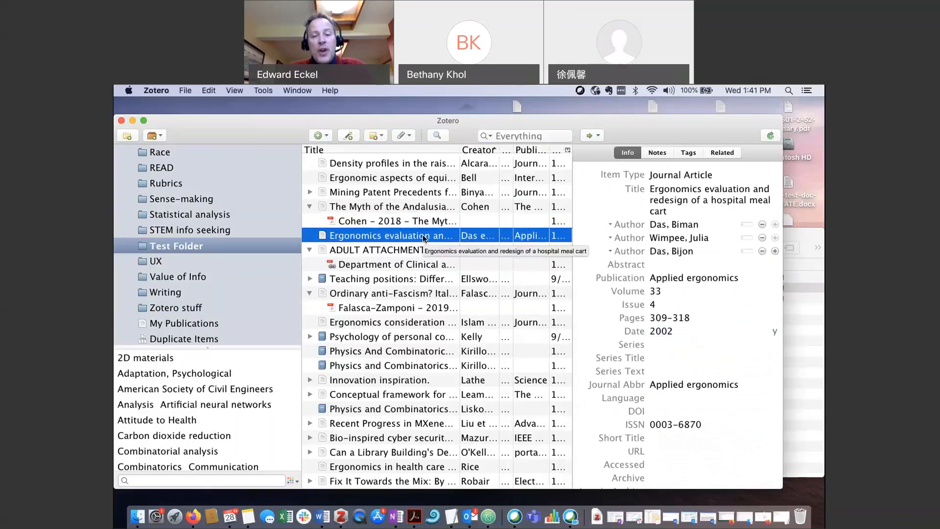
pyautogui.rightClick(425, 238)
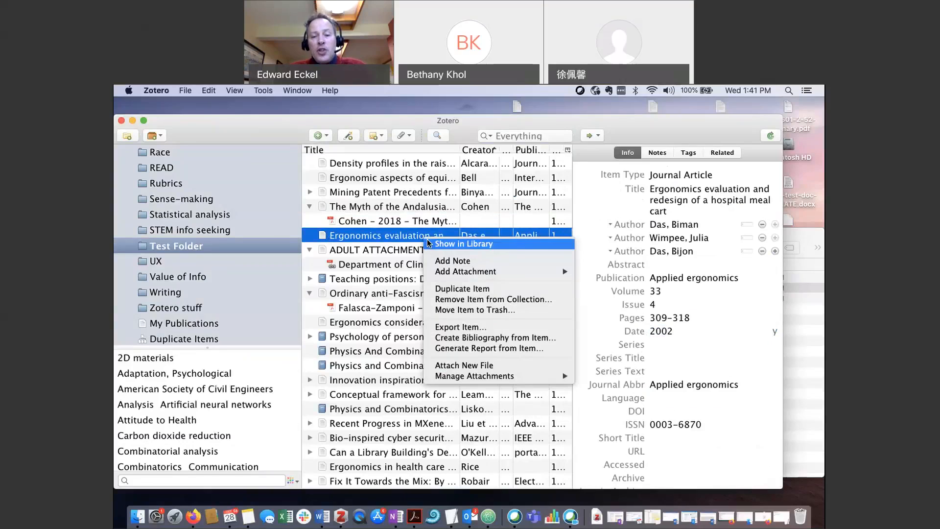
pyautogui.moveTo(457, 278)
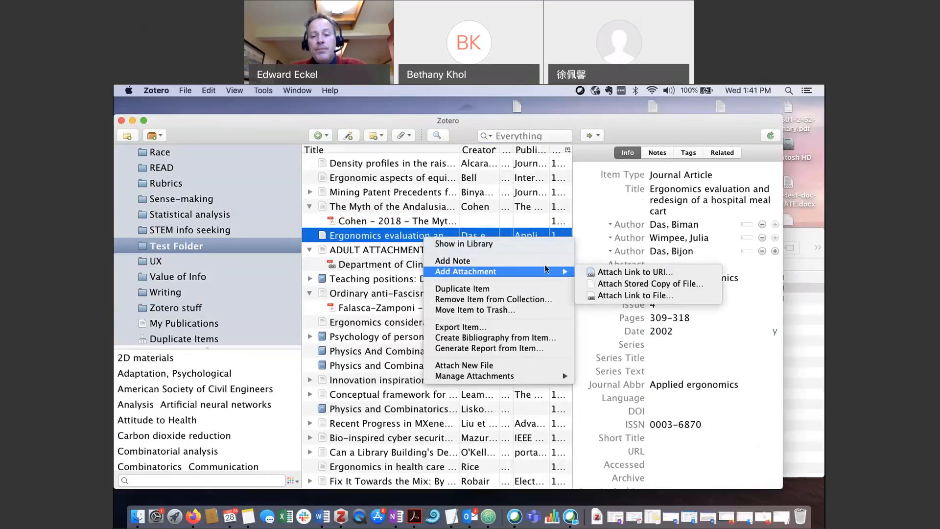
pyautogui.moveTo(565, 276)
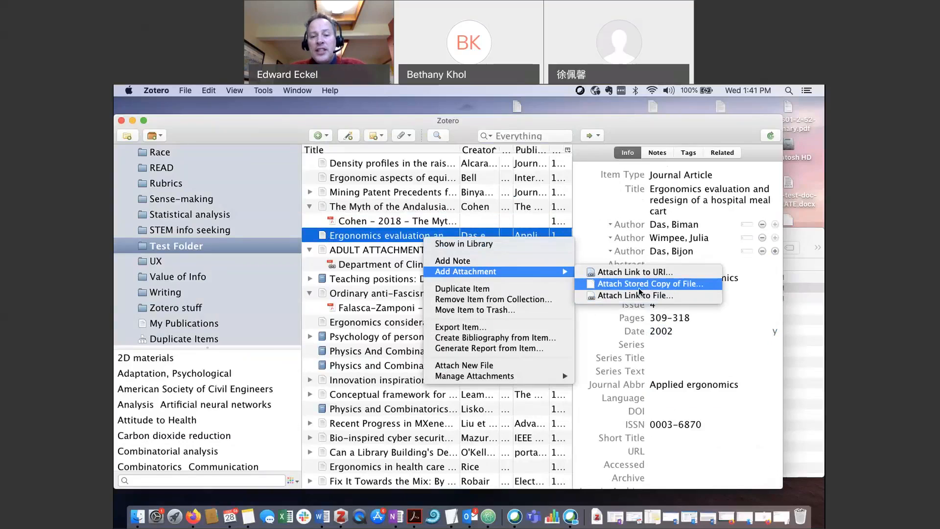
pyautogui.click(515, 211)
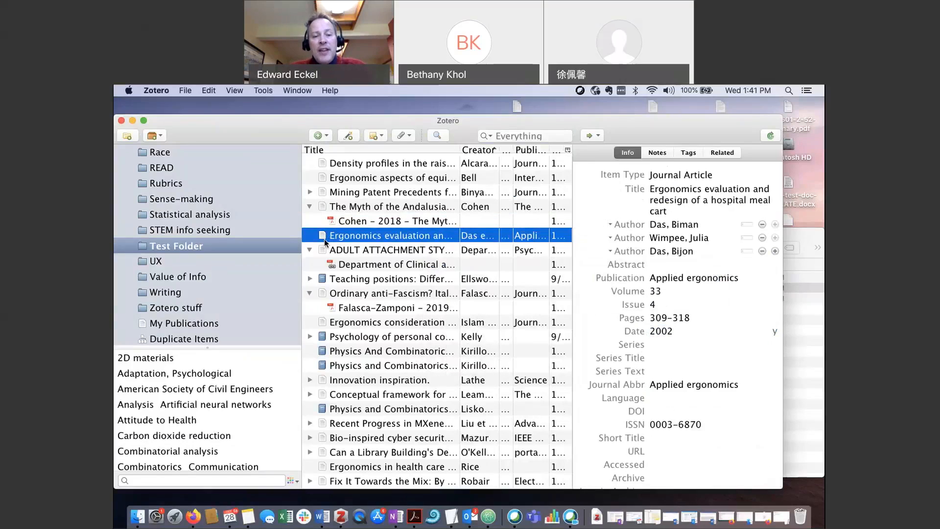
# - Collapse and re-expand The Myth of the Andalusian Paradise article, then select its PDF attachment
pyautogui.click(332, 222)
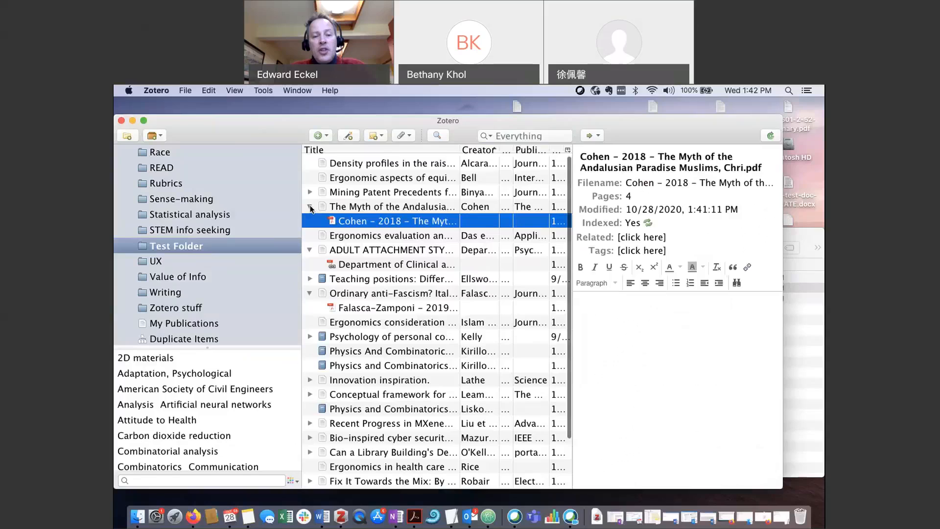
pyautogui.click(311, 208)
pyautogui.click(310, 207)
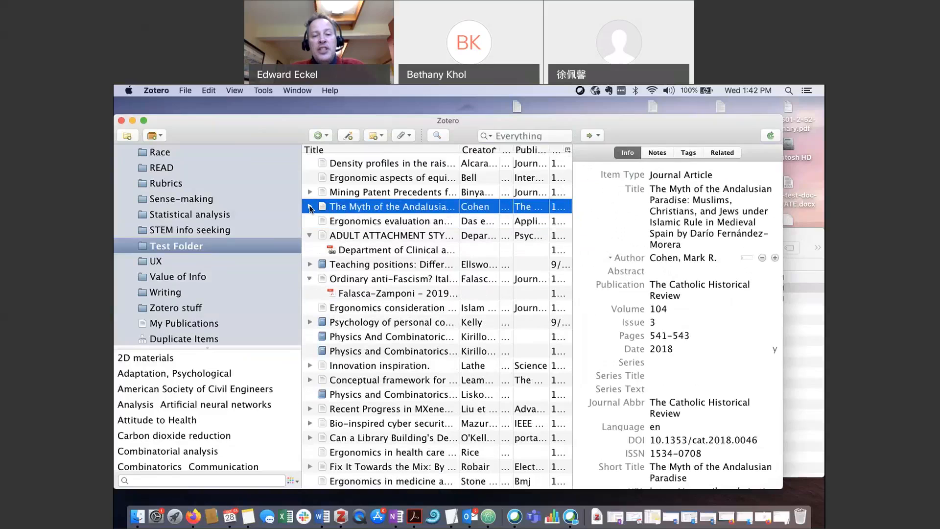
pyautogui.click(310, 207)
pyautogui.click(351, 221)
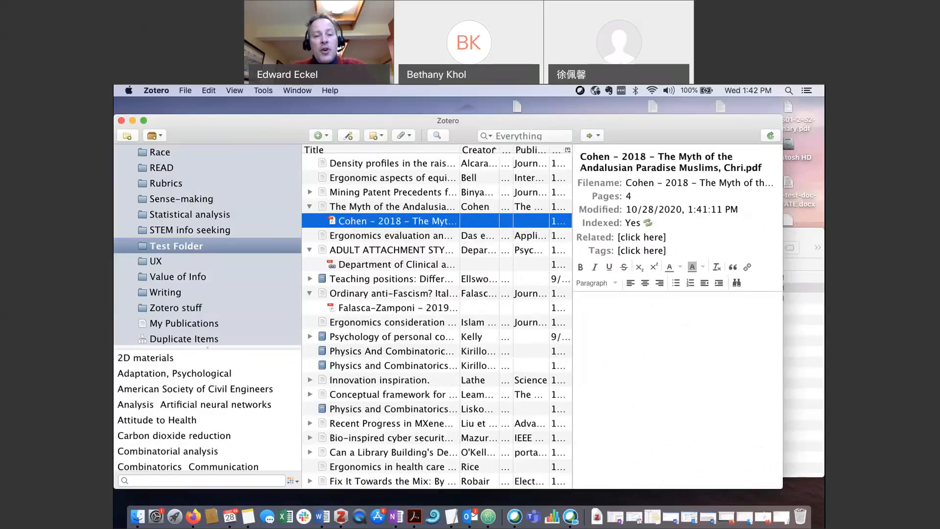
# - Open The Myth of the Andalusian Paradise PDF in Acrobat and look through it to the Book Reviews page
pyautogui.doubleClick(333, 222)
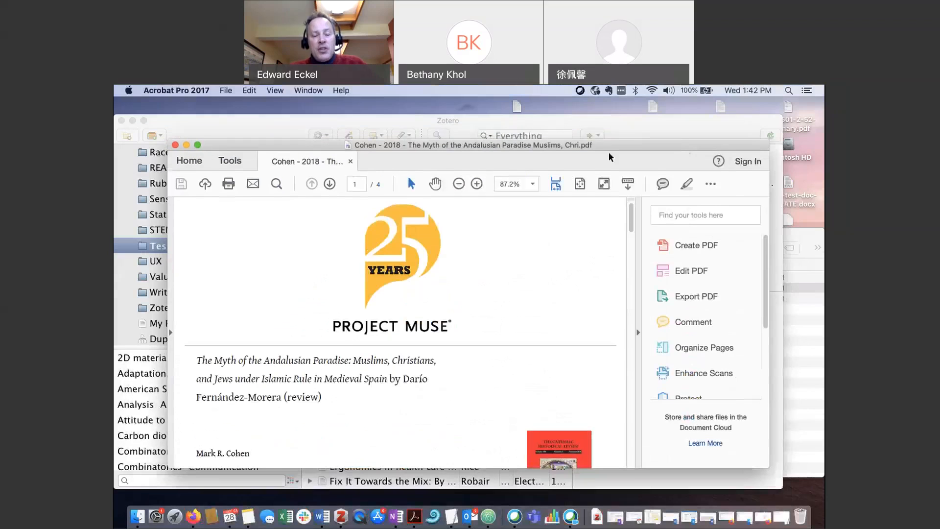
pyautogui.scroll(-3, 443, 335)
pyautogui.scroll(-2, 443, 335)
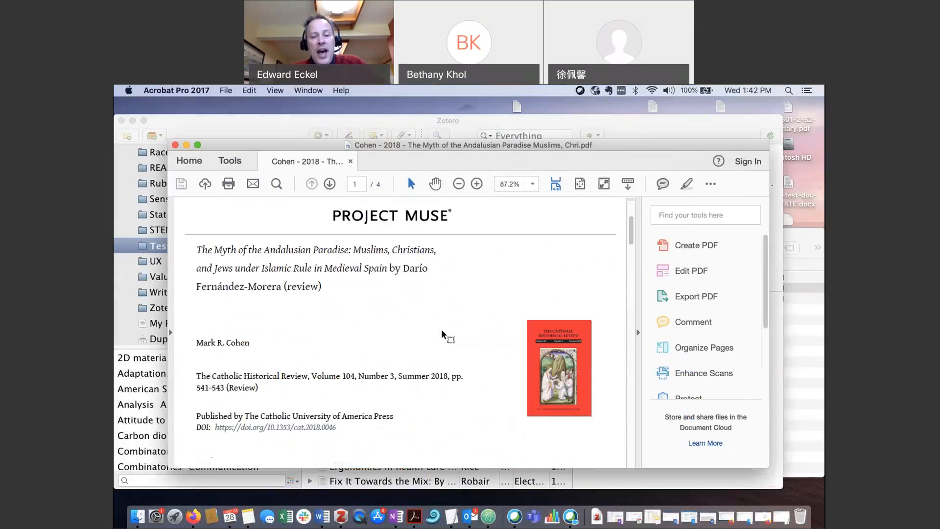
pyautogui.scroll(-10, 443, 335)
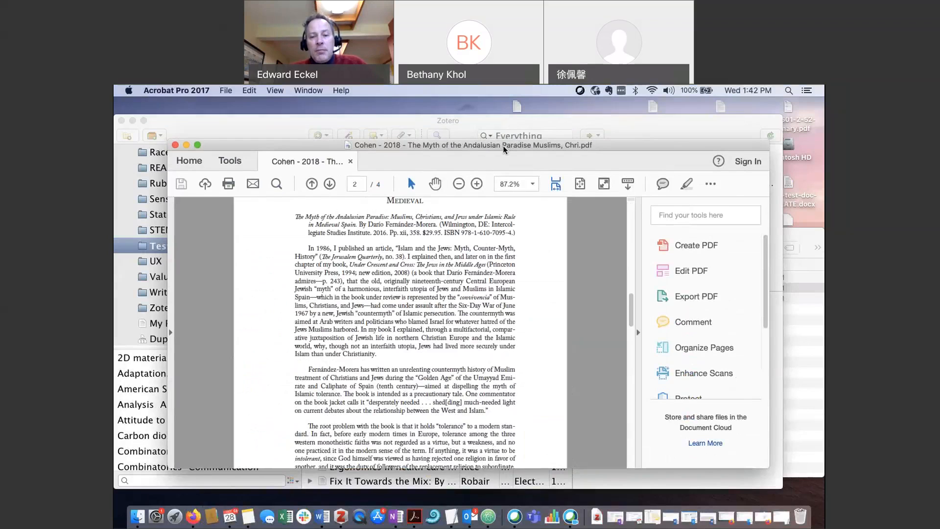
pyautogui.moveTo(504, 146); pyautogui.dragTo(534, 162)
pyautogui.scroll(3, 464, 293)
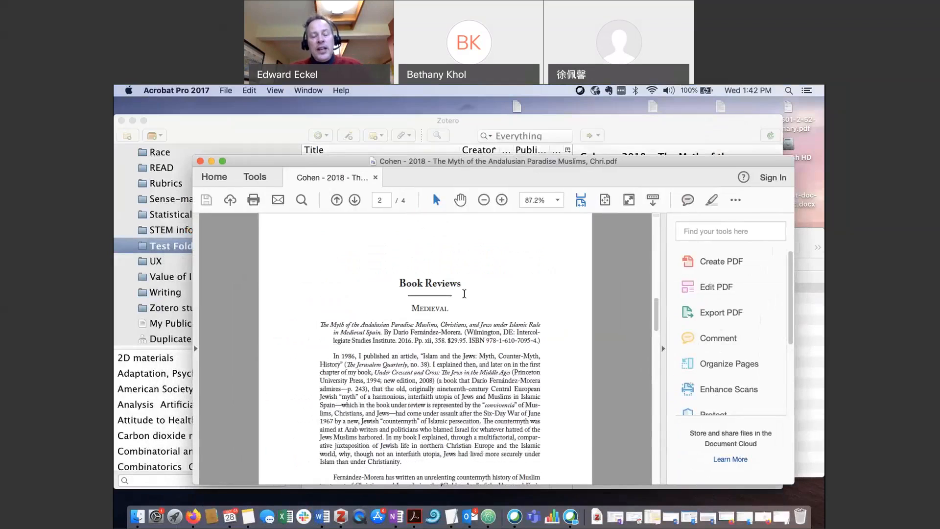
pyautogui.scroll(3, 464, 293)
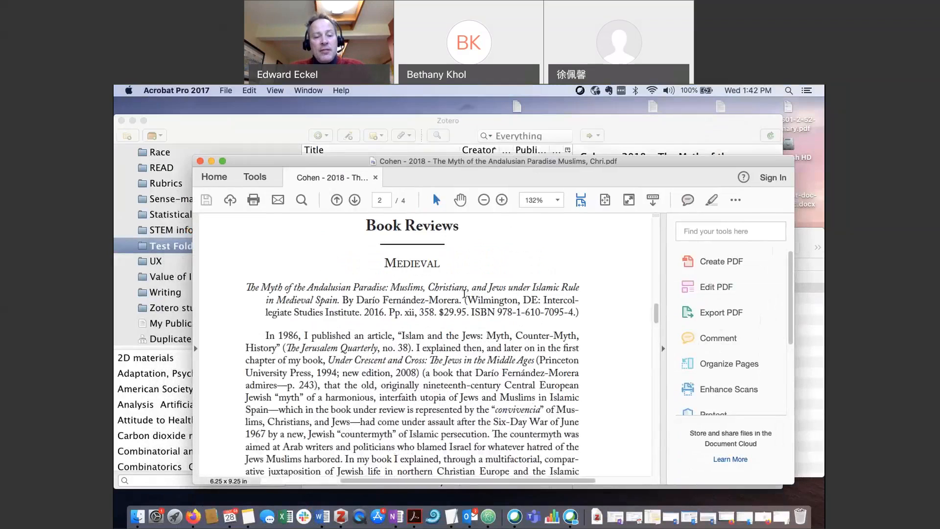
# - Highlight the first sentence of the Book Reviews article, from "In 1986" to "no. 38).", save the PDF and close it
pyautogui.moveTo(263, 335); pyautogui.dragTo(414, 349)
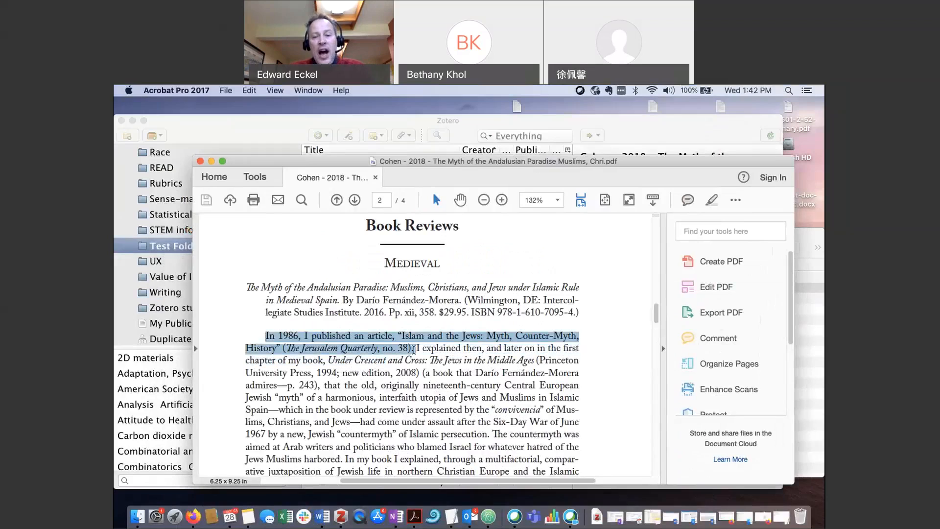
pyautogui.click(711, 200)
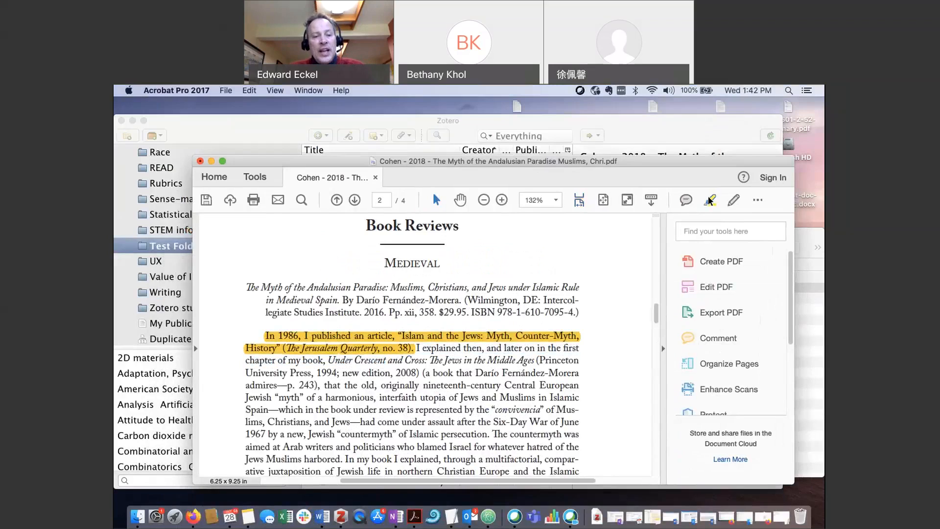
pyautogui.click(207, 200)
pyautogui.click(200, 161)
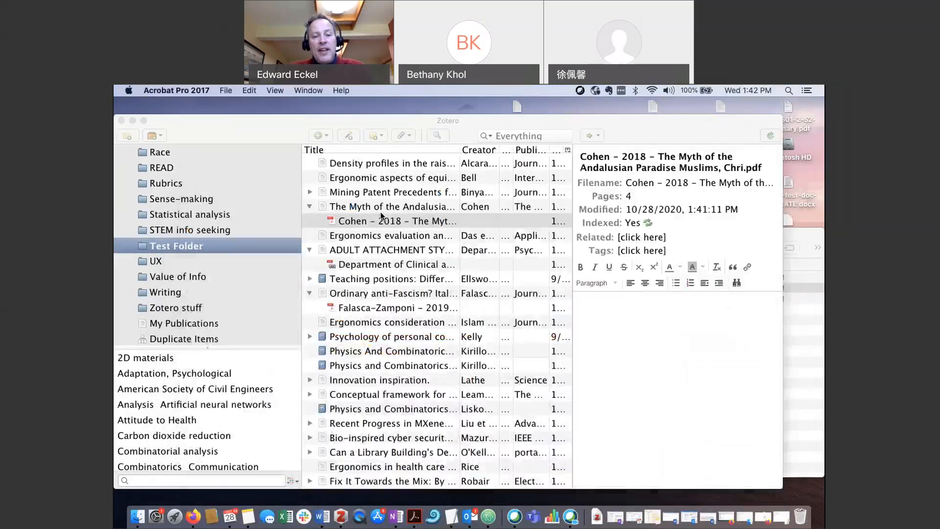
# - Reopen The Myth of the Andalusian Paradise PDF to check the saved highlight, close it and review the article's and attachment's details
pyautogui.click(332, 220)
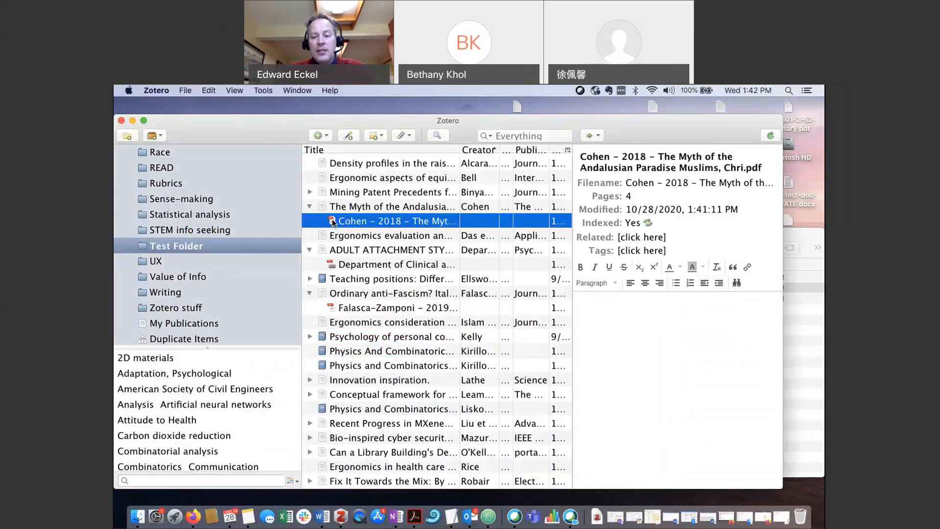
pyautogui.doubleClick(332, 221)
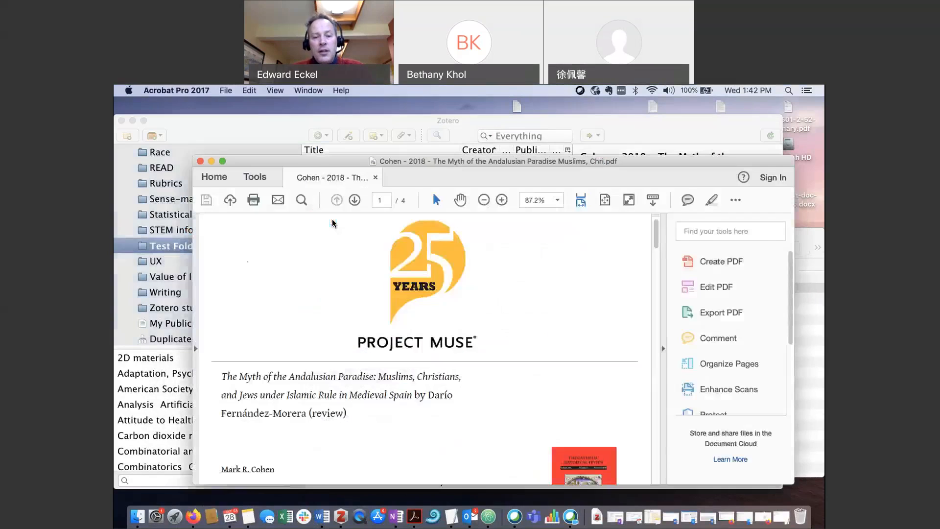
pyautogui.scroll(-10, 410, 333)
pyautogui.scroll(-3, 409, 333)
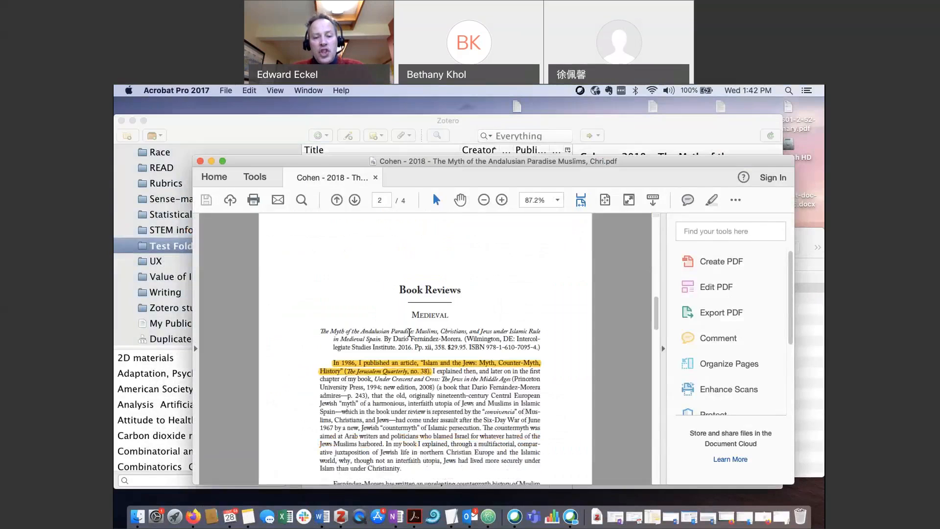
pyautogui.scroll(-1, 409, 333)
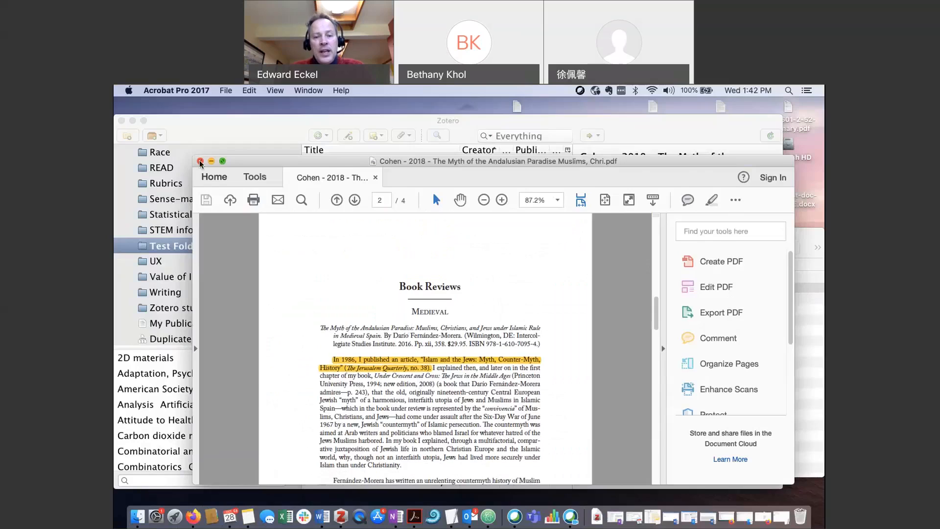
pyautogui.click(200, 161)
pyautogui.click(437, 207)
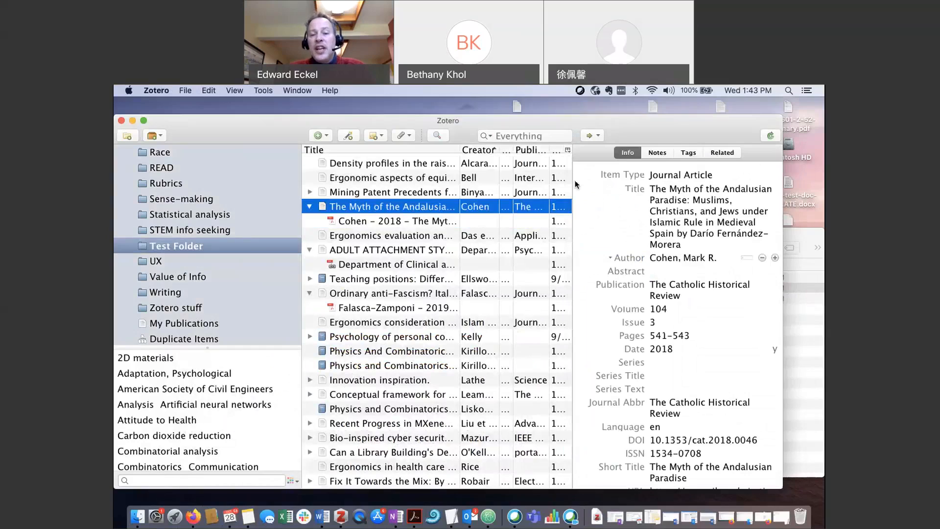
pyautogui.click(422, 221)
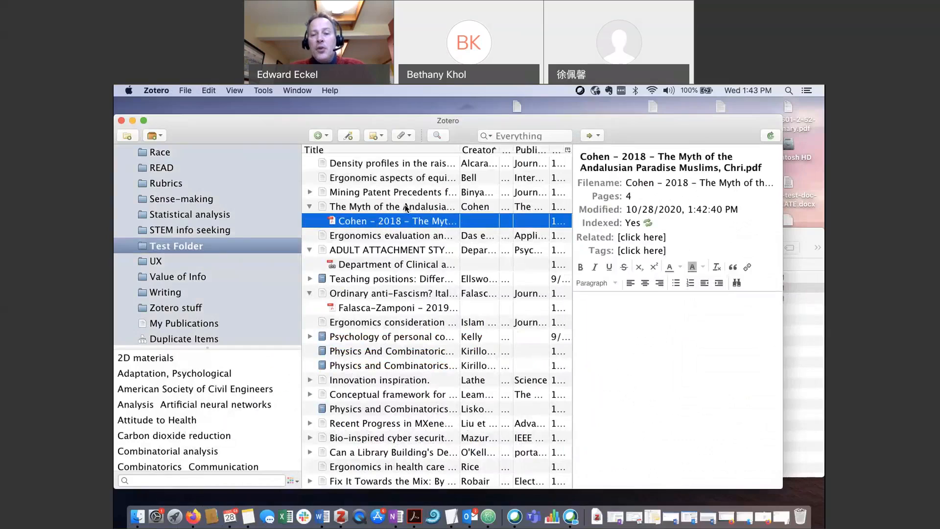
# - Add a new blank note to The Myth of the Andalusian Paradise article
pyautogui.click(406, 207)
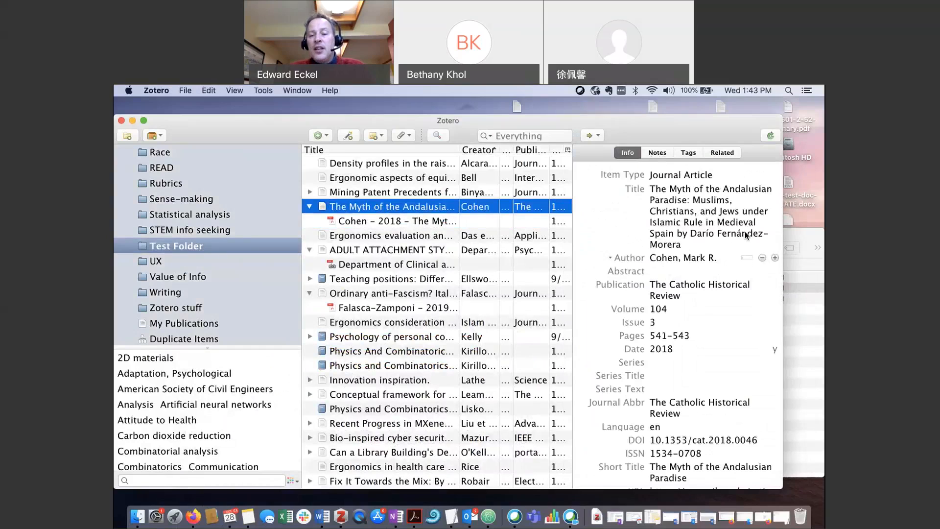
pyautogui.click(657, 153)
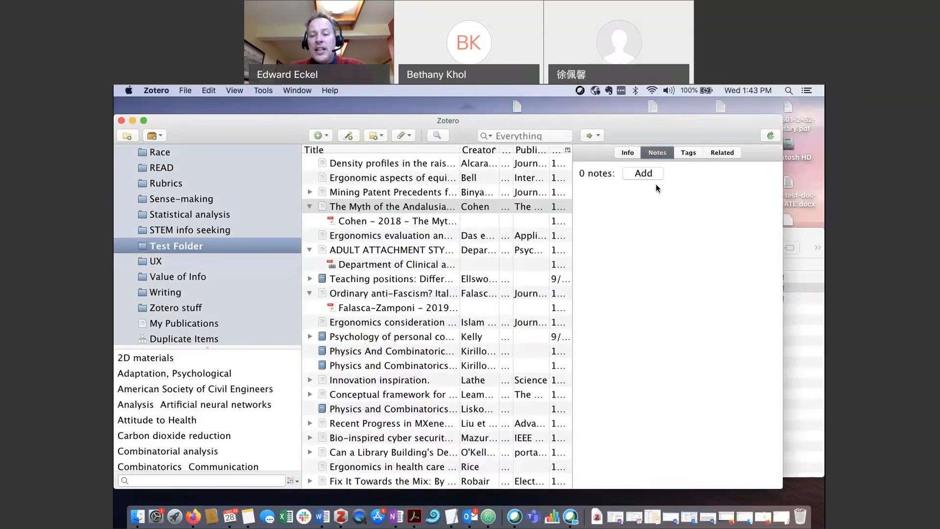
pyautogui.click(653, 178)
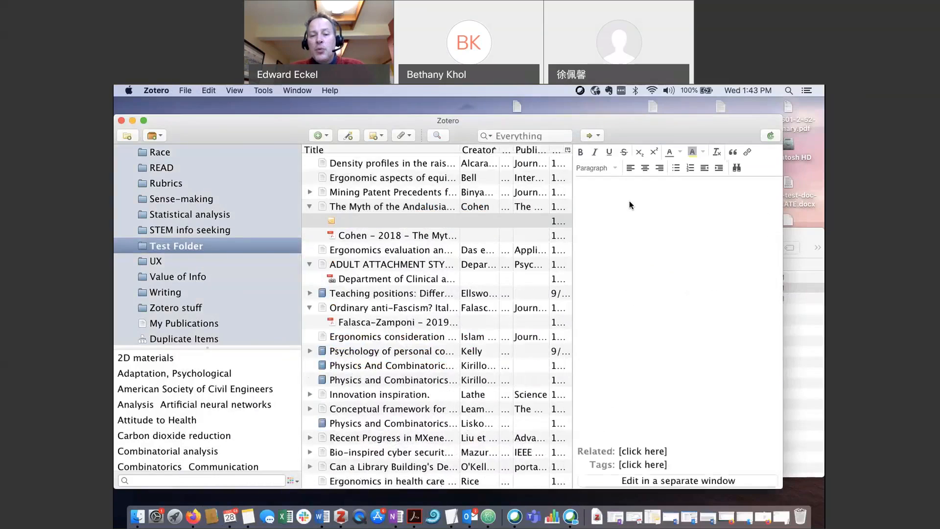
# - Open the article's PDF attachment and select for copying the page 542 paragraph beginning "The author has nothing redeeming to say about Islam"
pyautogui.click(444, 235)
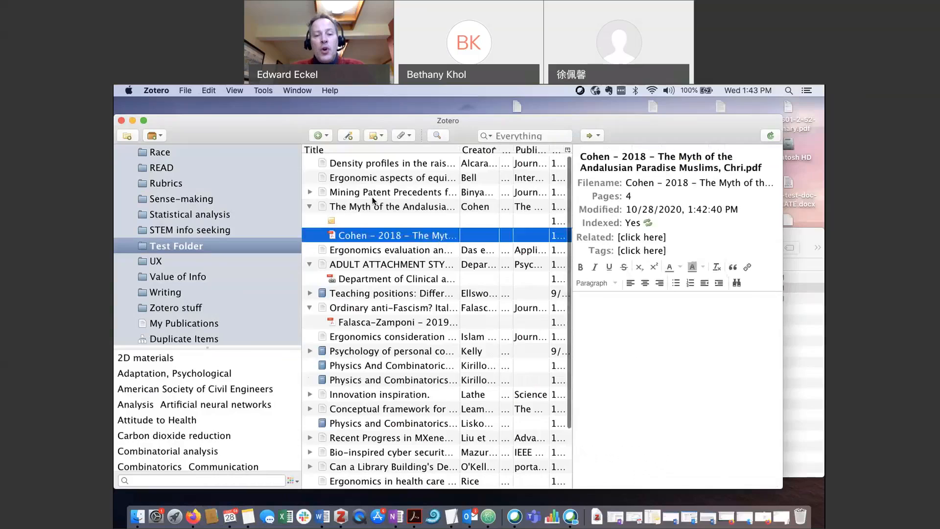
pyautogui.doubleClick(335, 237)
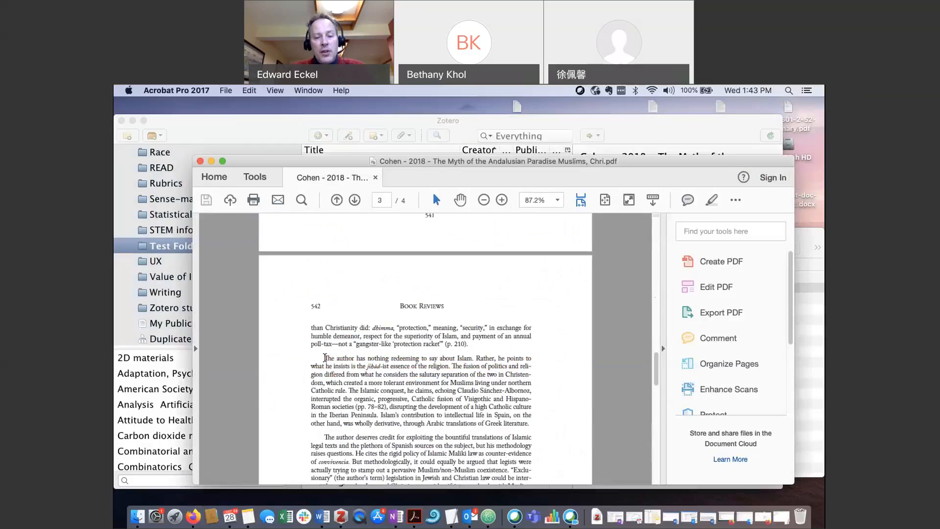
pyautogui.moveTo(325, 357); pyautogui.dragTo(533, 424)
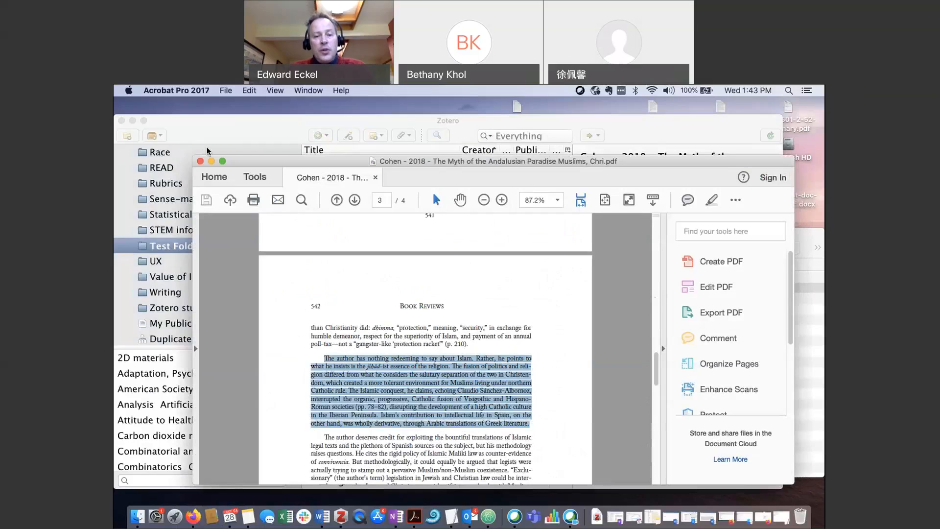
# - Paste the copied paragraph in quotation marks into the PDF attachment's note in Zotero, followed by "- p. 142"
pyautogui.click(283, 131)
pyautogui.click(613, 316)
pyautogui.write('"')
pyautogui.press('super+v')
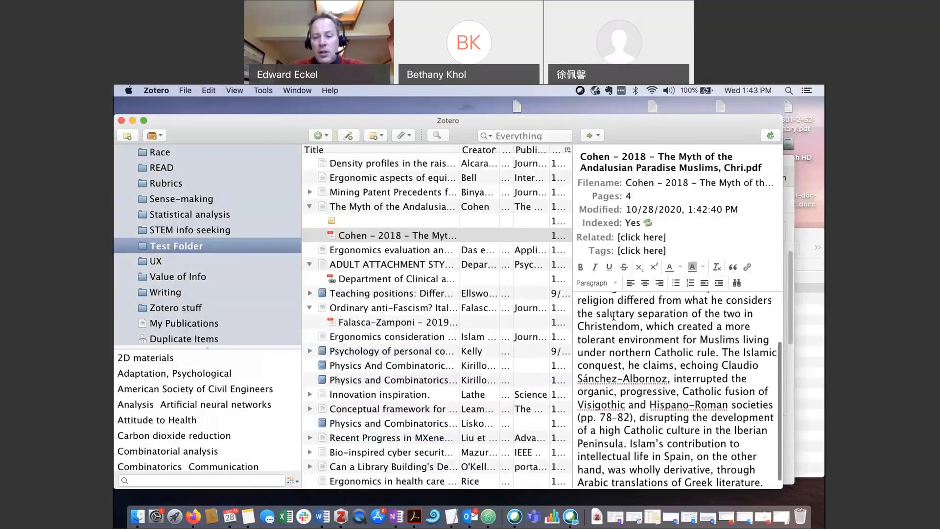
pyautogui.write('"')
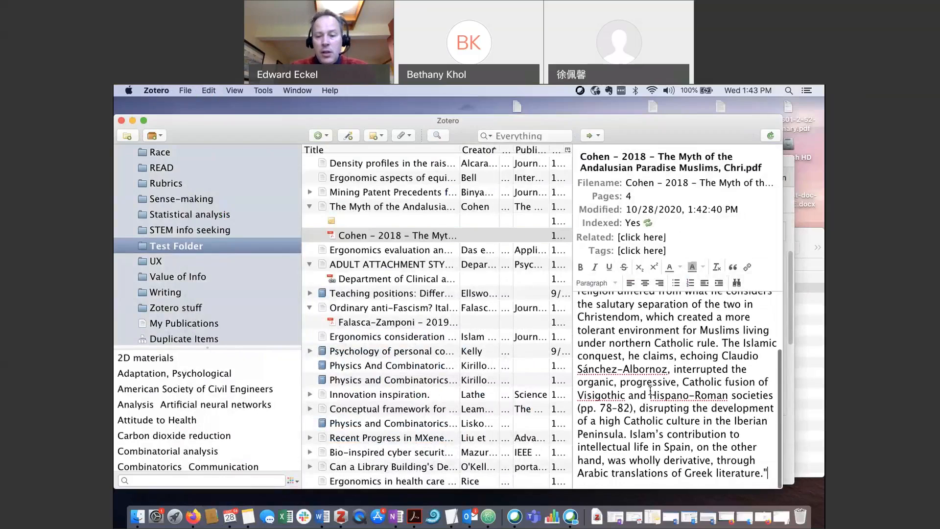
pyautogui.write(' - p')
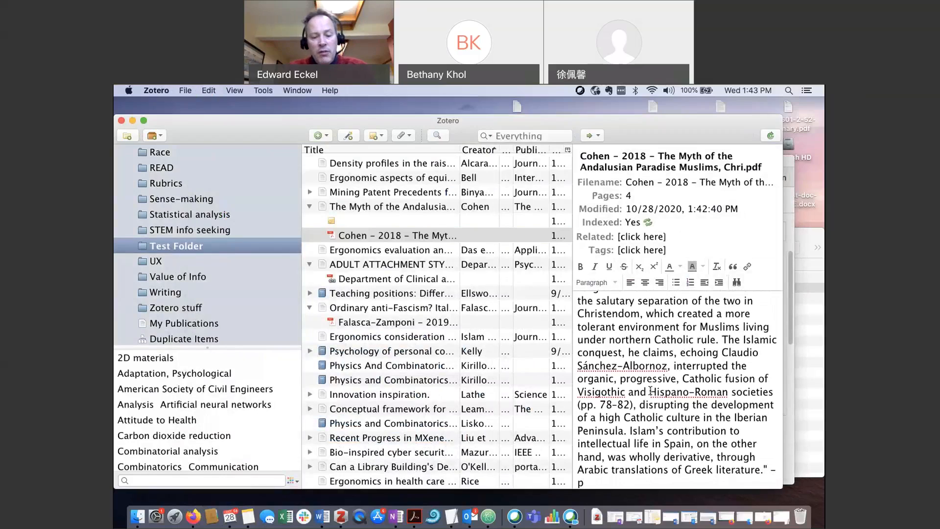
pyautogui.write('. 142')
pyautogui.scroll(3, 658, 372)
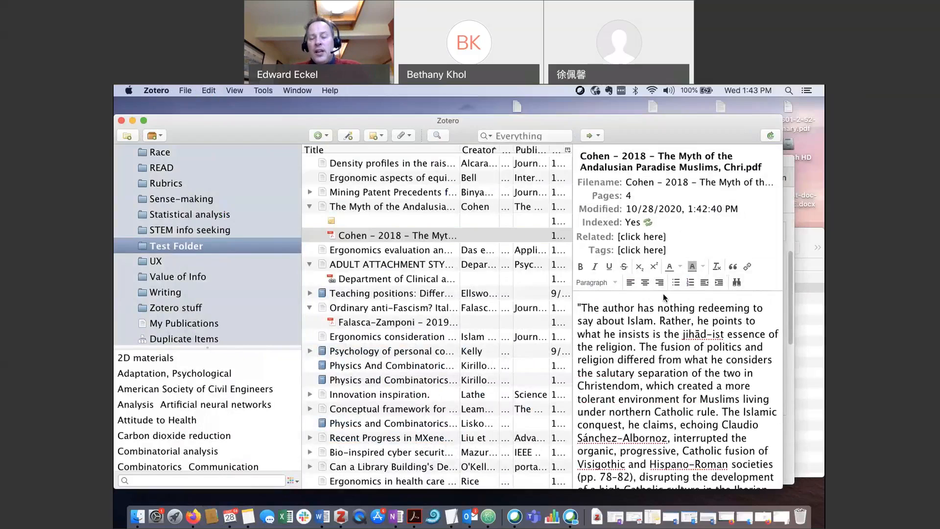
pyautogui.scroll(-3, 663, 304)
pyautogui.scroll(4, 661, 313)
pyautogui.scroll(-2, 660, 321)
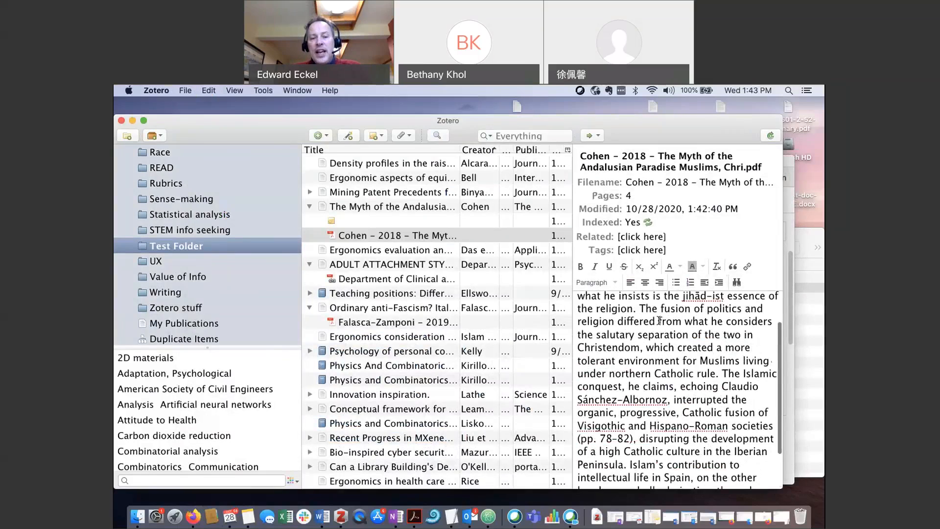
# - Paste the same paragraph in quotation marks into the article's blank child note, ending it with "--542"
pyautogui.click(424, 221)
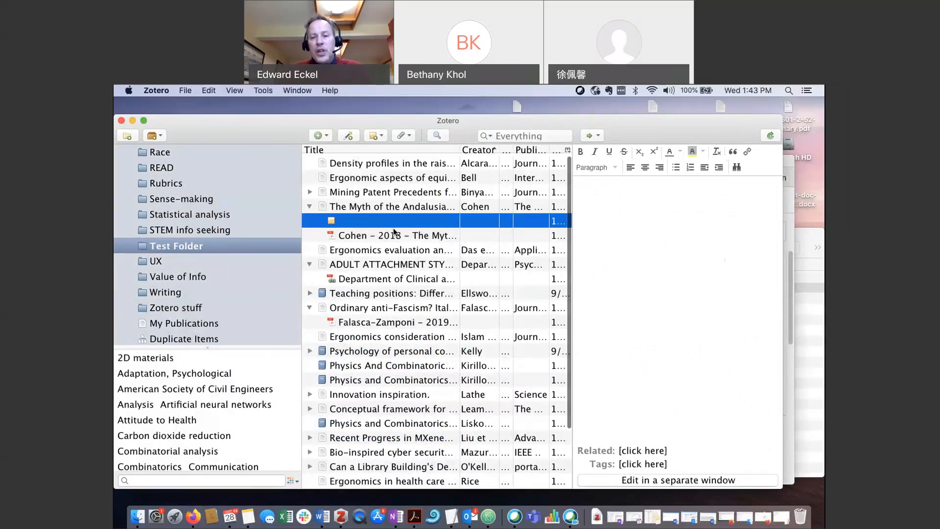
pyautogui.click(672, 179)
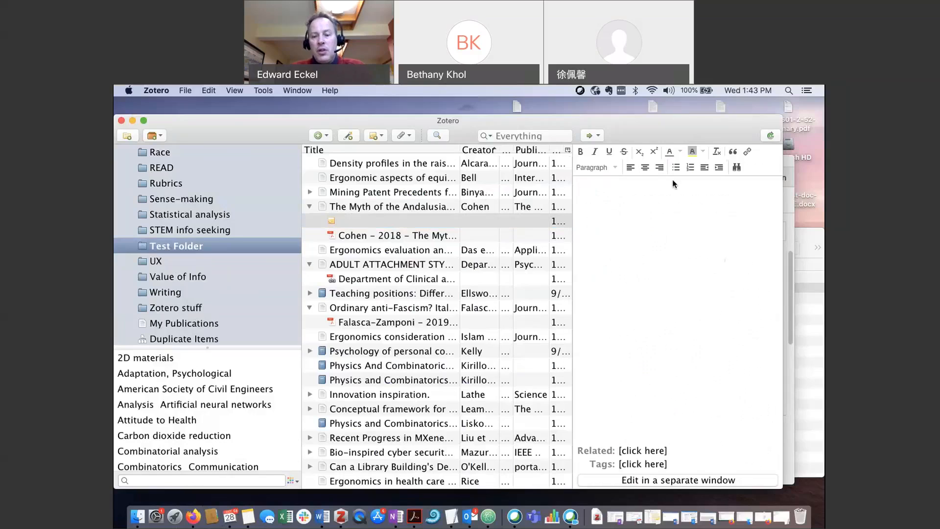
pyautogui.write('" --.')
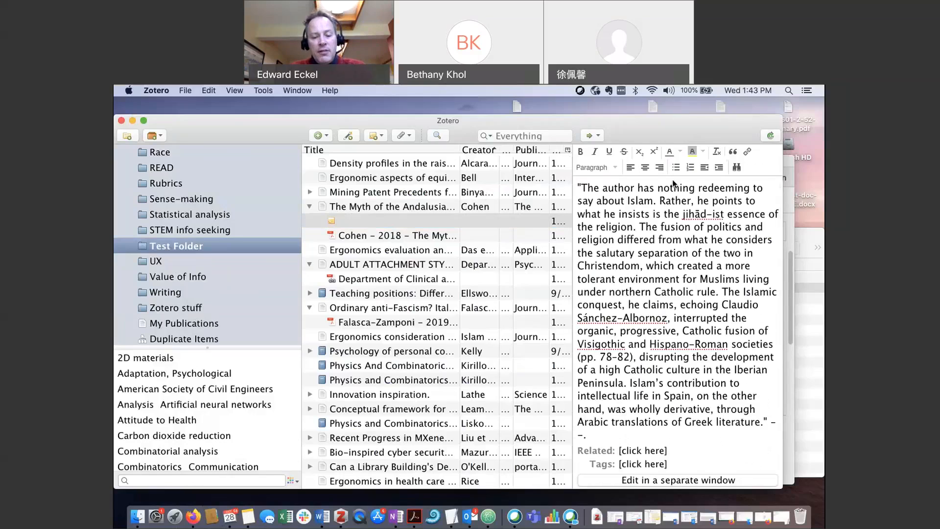
pyautogui.press('BackSpace')
pyautogui.write('542')
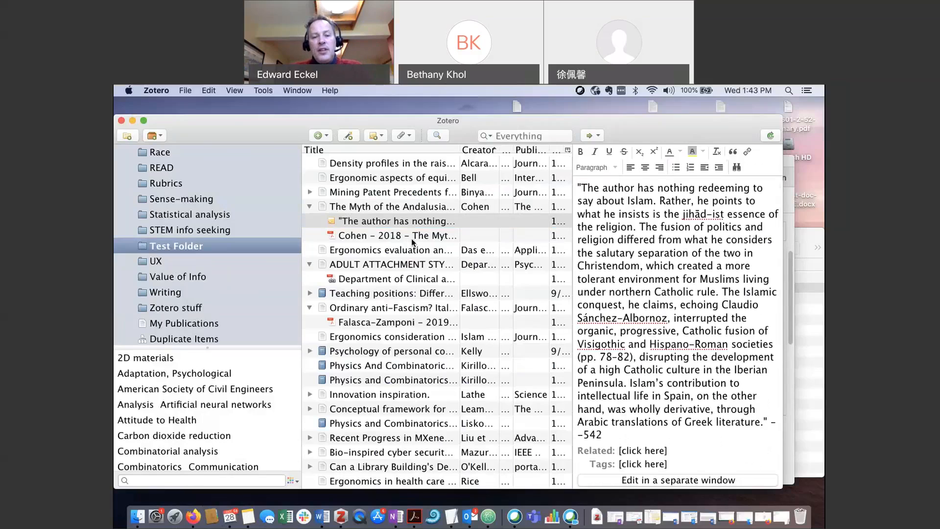
pyautogui.click(417, 223)
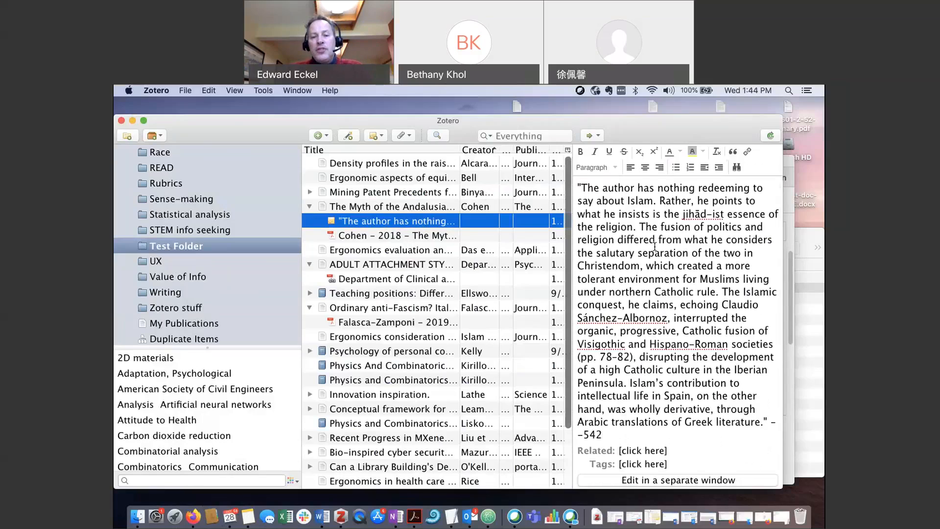
# - Open the Citation styles manuals etc collection and browse its list of items
pyautogui.scroll(15, 185, 267)
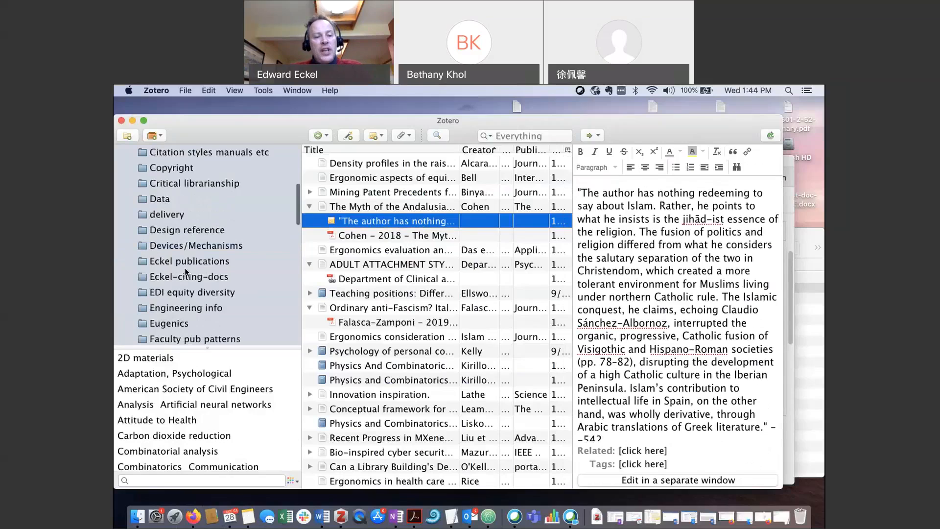
pyautogui.scroll(-2, 177, 263)
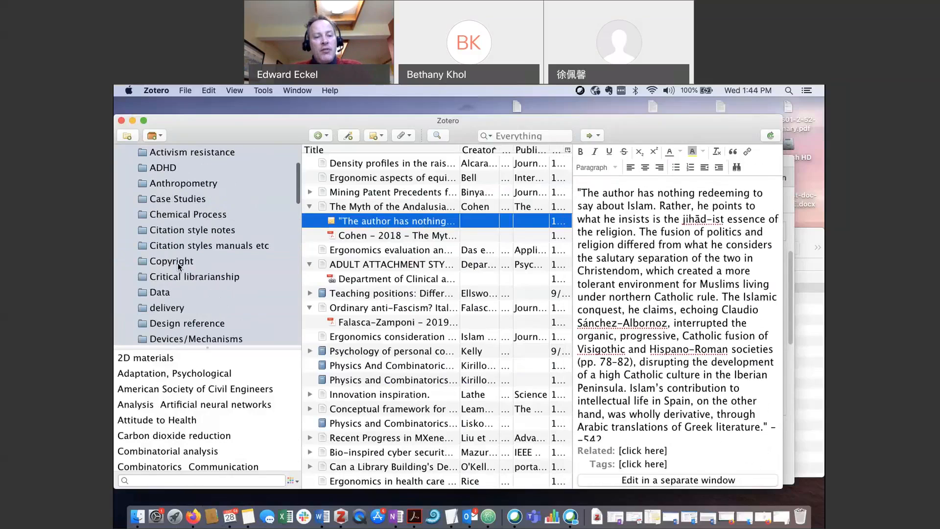
pyautogui.click(143, 247)
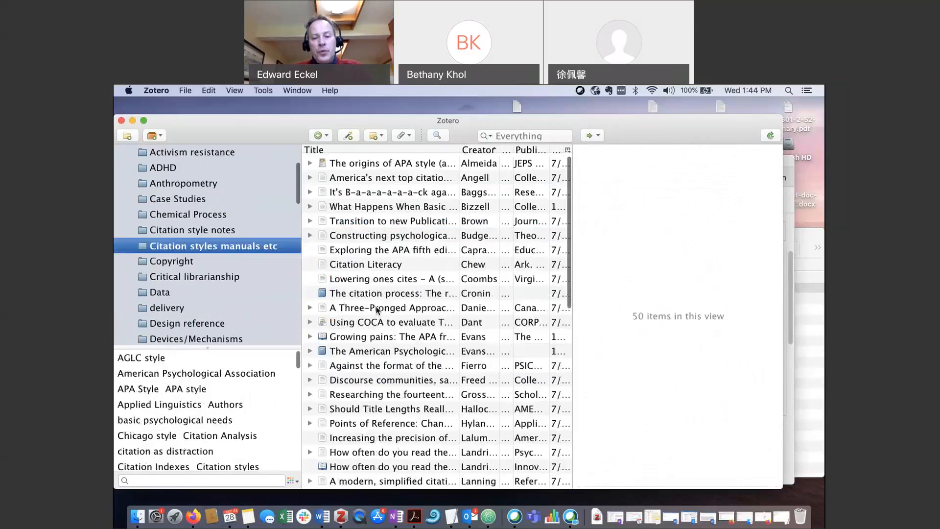
pyautogui.scroll(-3, 387, 412)
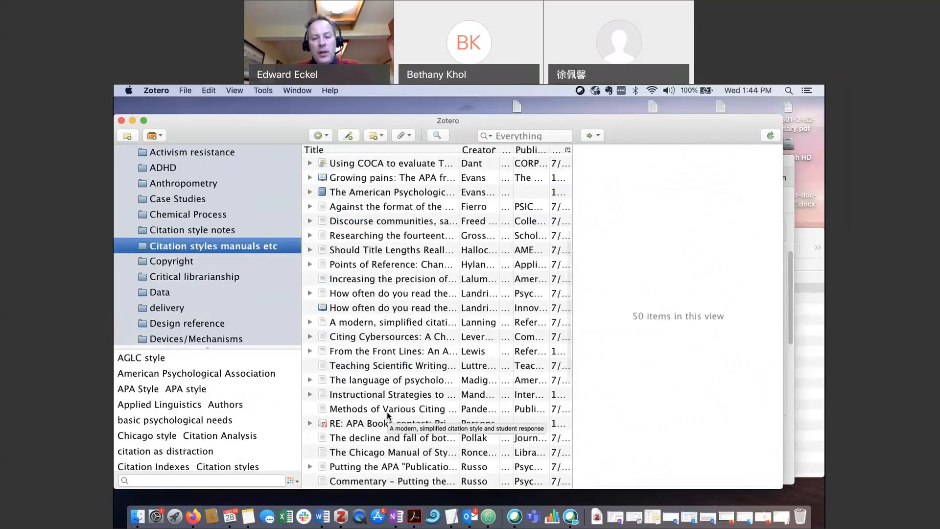
pyautogui.scroll(-1, 387, 413)
# - Open the Notes and quotes note of "The language of psycholo..." article and read through its comments and Quotes section
pyautogui.click(431, 351)
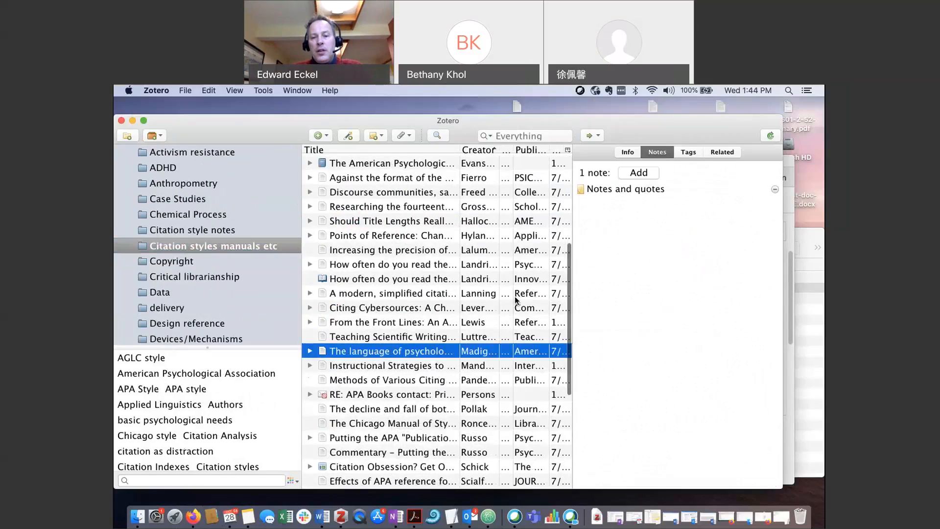
pyautogui.click(619, 190)
pyautogui.scroll(-6, 661, 298)
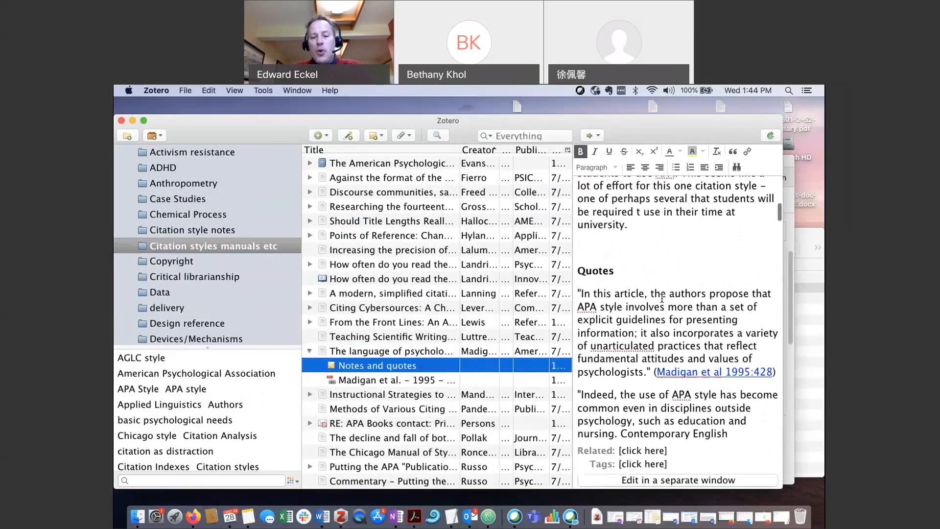
pyautogui.scroll(-5, 661, 299)
pyautogui.scroll(10, 603, 343)
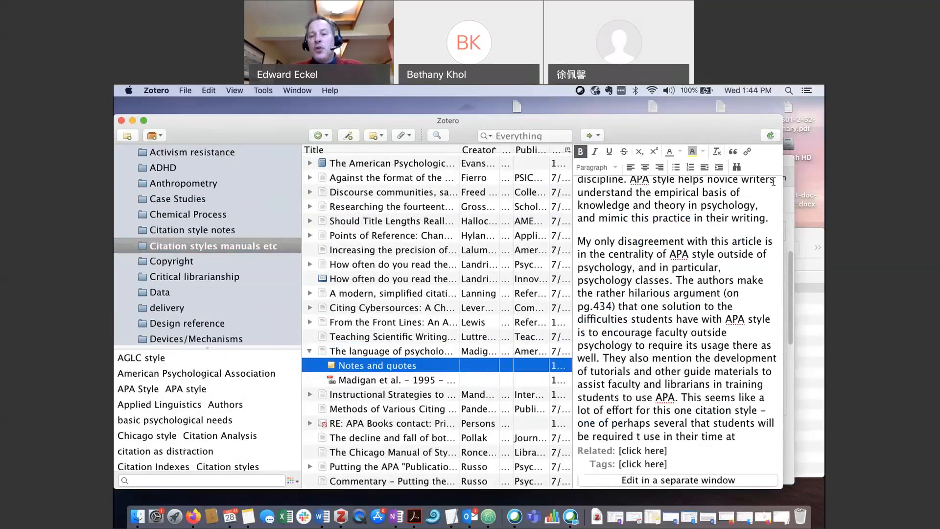
pyautogui.scroll(5, 774, 182)
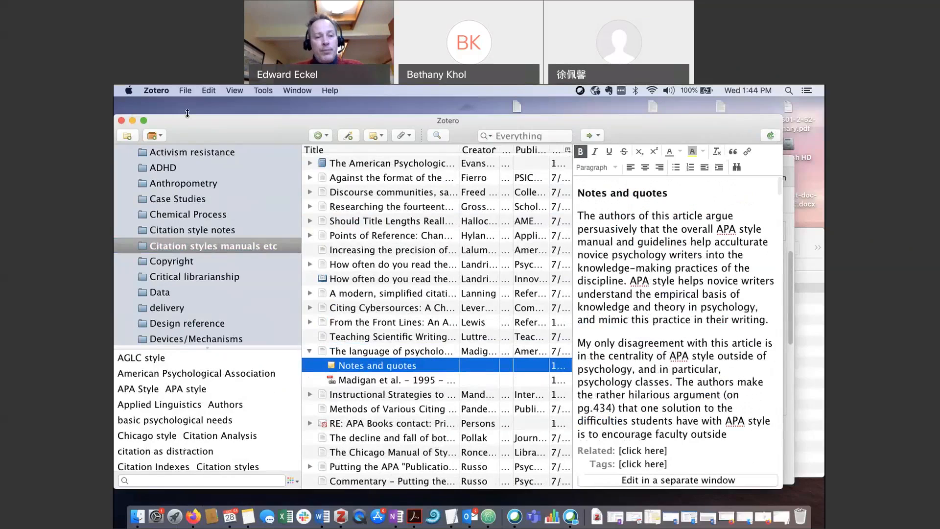
# - Minimize Zotero and close the Andalusian Paradise PDF, moving the PDFs for Zotero folder window toward the middle of the desktop
pyautogui.click(132, 121)
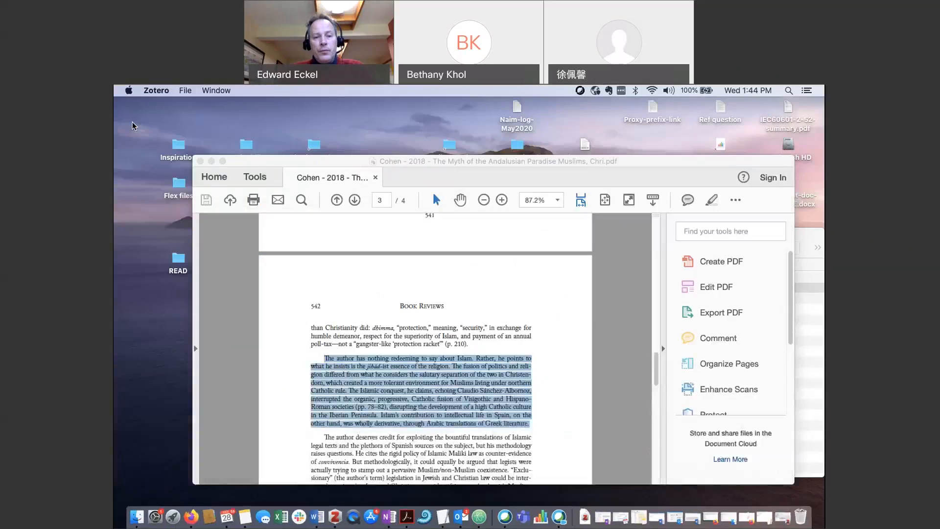
pyautogui.click(375, 179)
pyautogui.moveTo(603, 234); pyautogui.dragTo(338, 219)
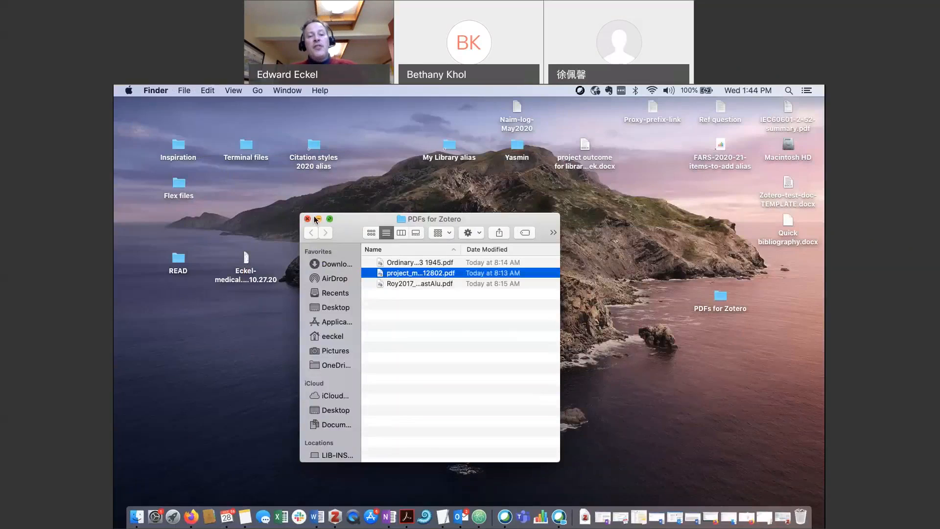
# - Minimize the PDFs for Zotero folder window, then restore Zotero and reposition and resize its window on the desktop
pyautogui.click(318, 218)
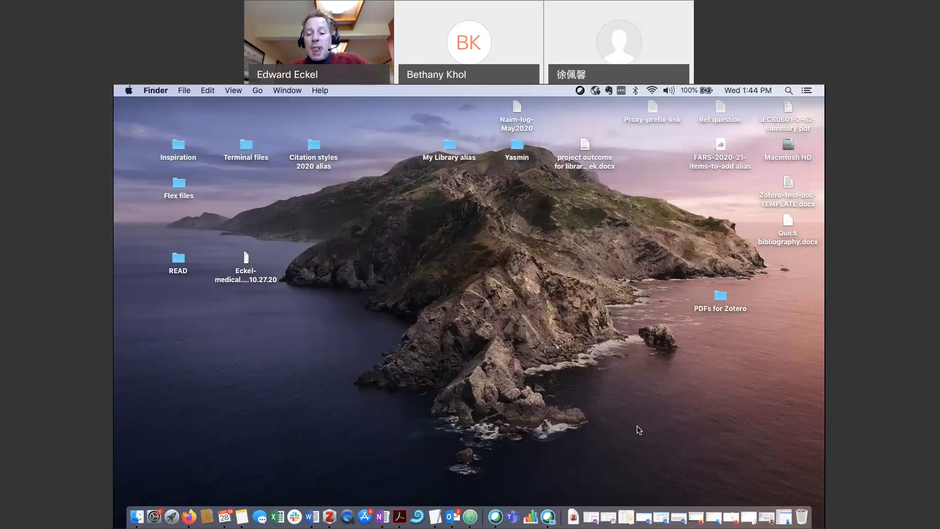
pyautogui.click(747, 522)
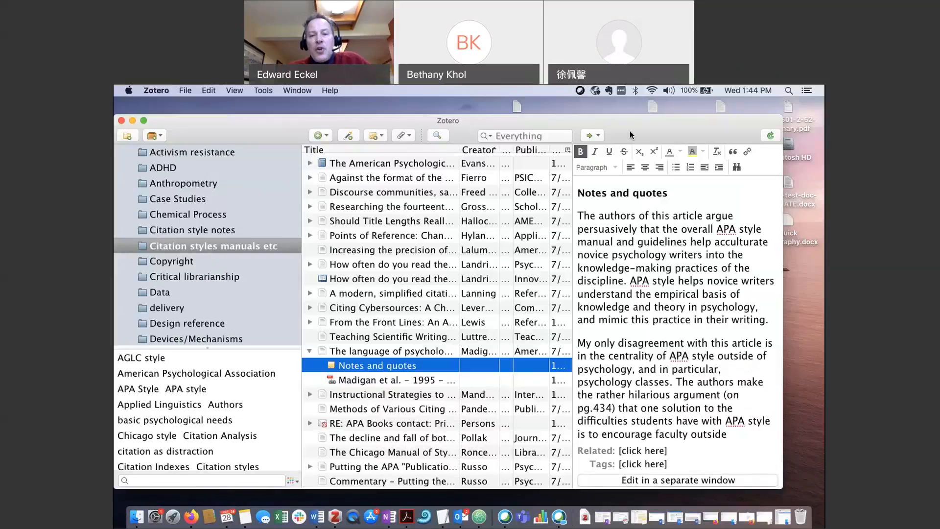
pyautogui.moveTo(632, 132); pyautogui.dragTo(639, 123)
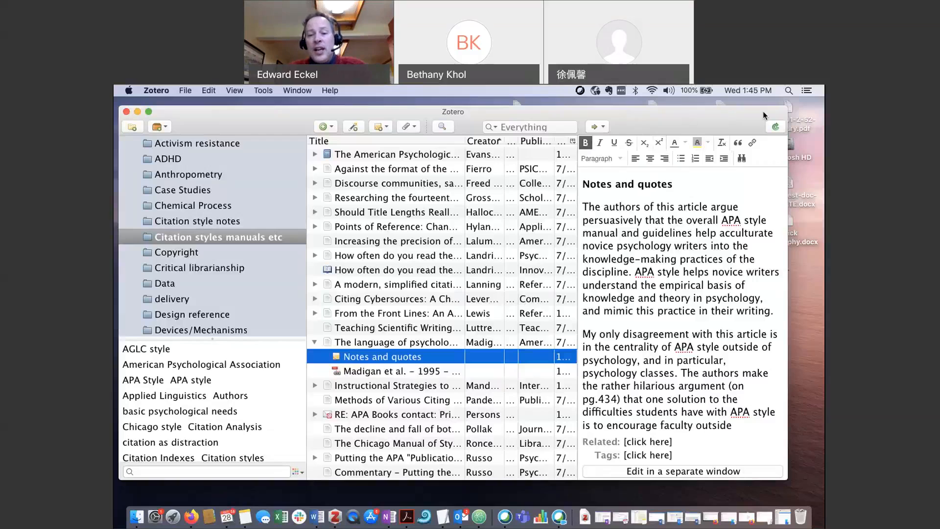
pyautogui.moveTo(785, 108); pyautogui.dragTo(798, 129)
pyautogui.moveTo(569, 130); pyautogui.dragTo(572, 106)
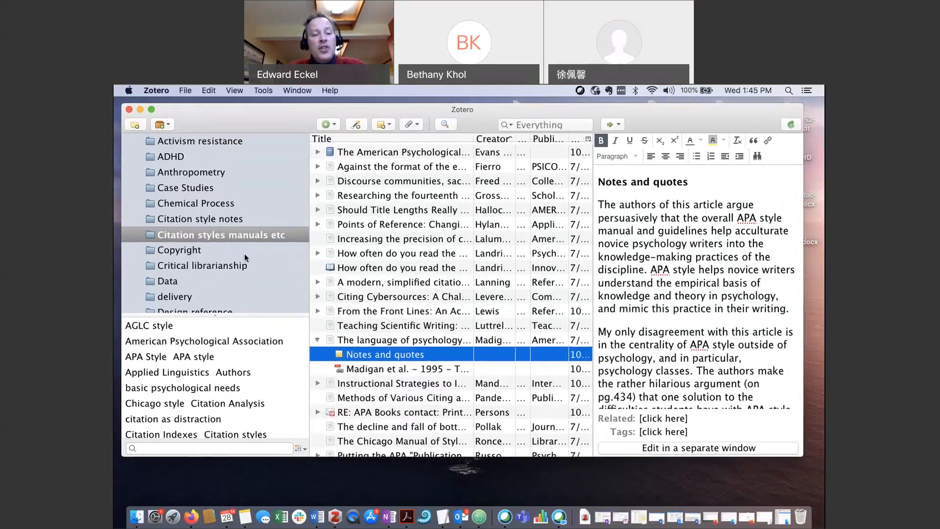
# - Open the Test Folder collection and look through its list of items
pyautogui.scroll(-15, 221, 255)
pyautogui.click(171, 223)
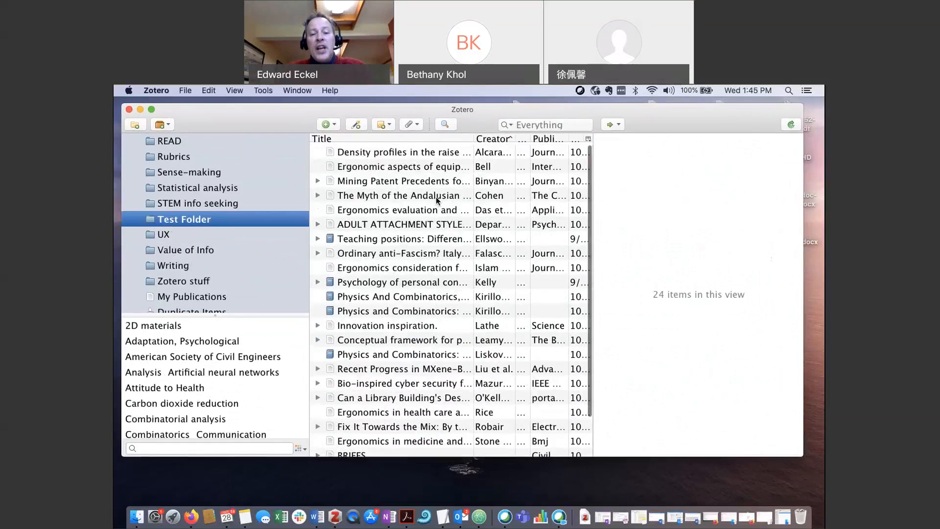
pyautogui.scroll(-3, 428, 381)
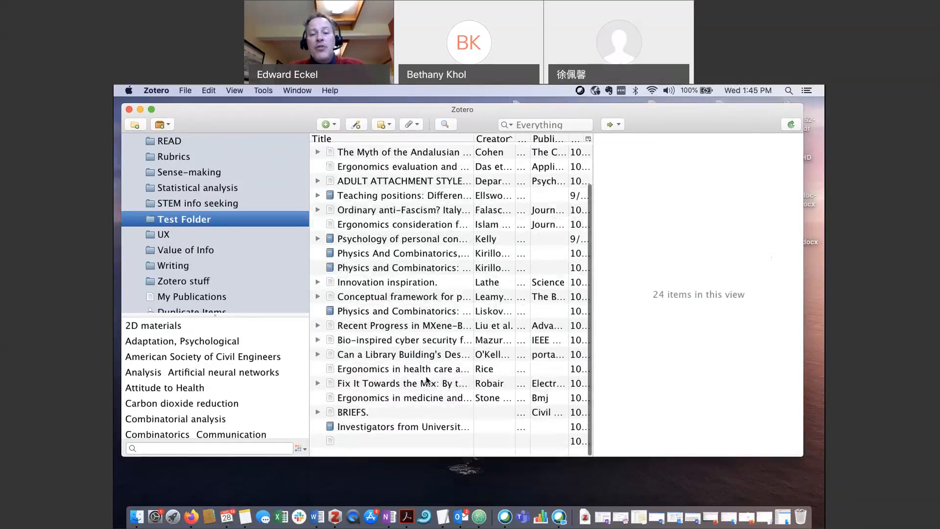
pyautogui.scroll(3, 425, 180)
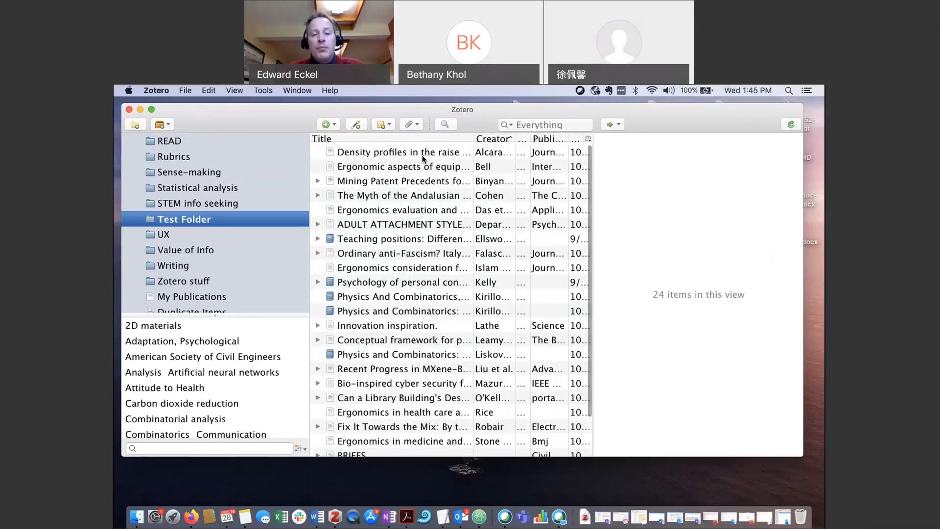
# - Create an American Psychological Association (APA) 7th edition bibliography of the items from "Density profiles in the raise..." through "BRIEFS.", copied to the clipboard
pyautogui.click(424, 157)
pyautogui.hotkey('shift', 'Down')
pyautogui.hotkey('shift', 'Down')
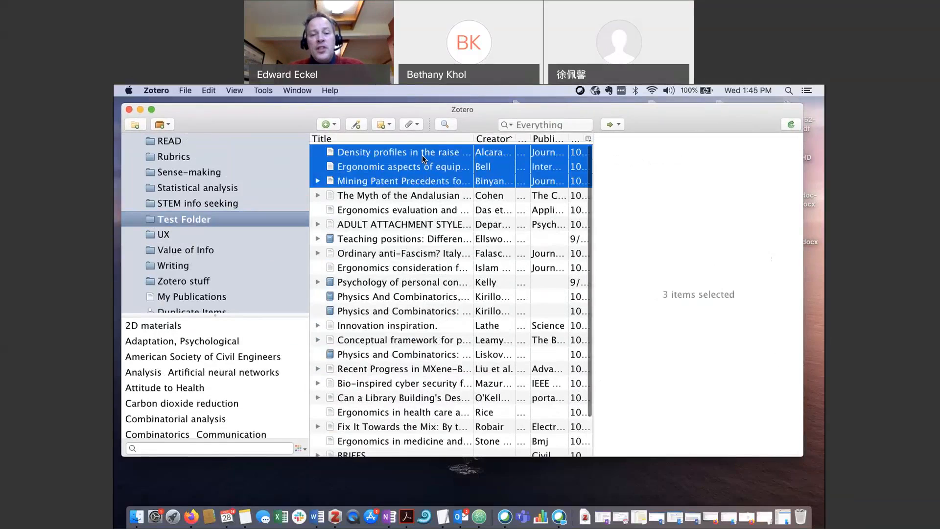
pyautogui.hotkey('shift', 'Down')
pyautogui.hotkey('shift', 'Down')
pyautogui.hotkey('shift', 'Down')
pyautogui.hotkey('shift', 'Down')
pyautogui.hotkey('shift', 'Down')
pyautogui.hotkey('shift', 'Down')
pyautogui.hotkey('shift', 'Down')
pyautogui.hotkey('shift', 'Down')
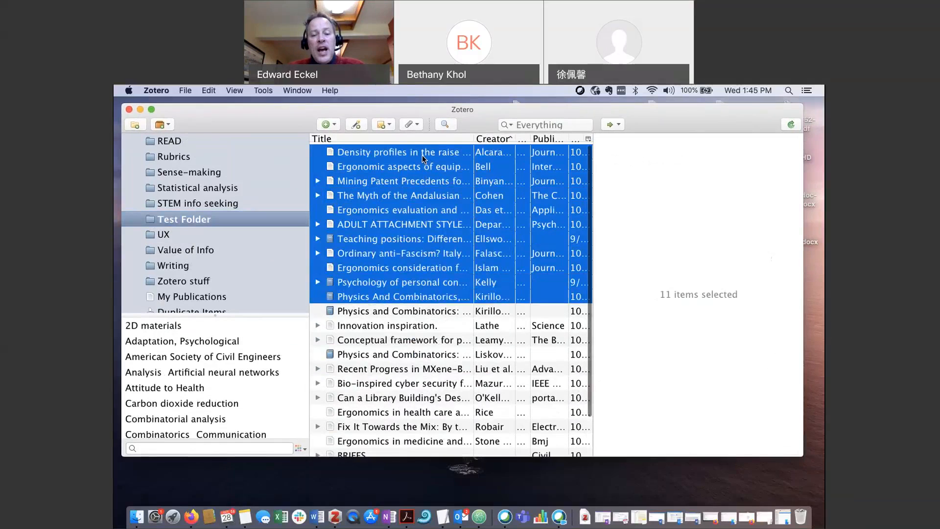
pyautogui.hotkey('shift', 'Down')
pyautogui.hotkey('shift', 'Down')
pyautogui.hotkey('shift', 'Down')
pyautogui.hotkey('shift', 'Down')
pyautogui.hotkey('shift', 'Down')
pyautogui.hotkey('shift', 'Down')
pyautogui.hotkey('shift', 'Down')
pyautogui.hotkey('shift', 'Down')
pyautogui.hotkey('shift', 'Down')
pyautogui.hotkey('shift', 'Down')
pyautogui.hotkey('shift', 'Down')
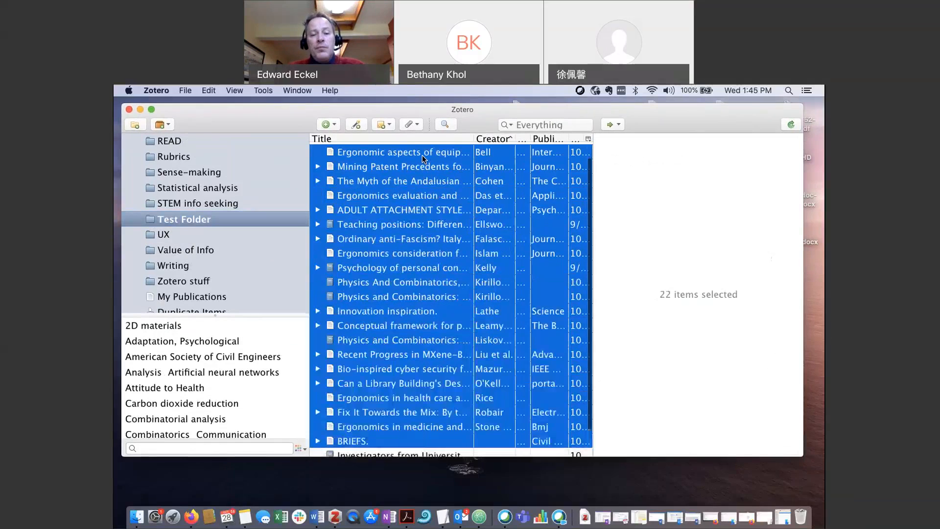
pyautogui.rightClick(433, 265)
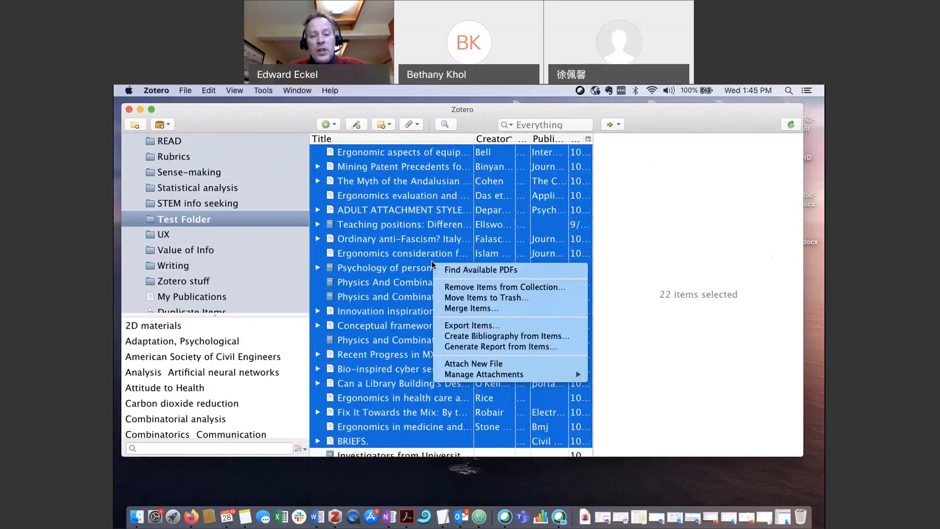
pyautogui.click(494, 336)
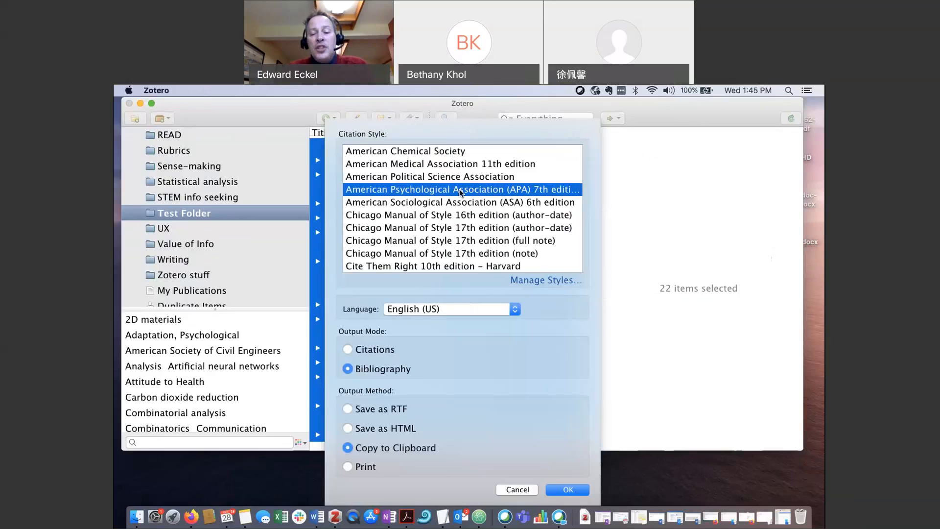
pyautogui.click(572, 493)
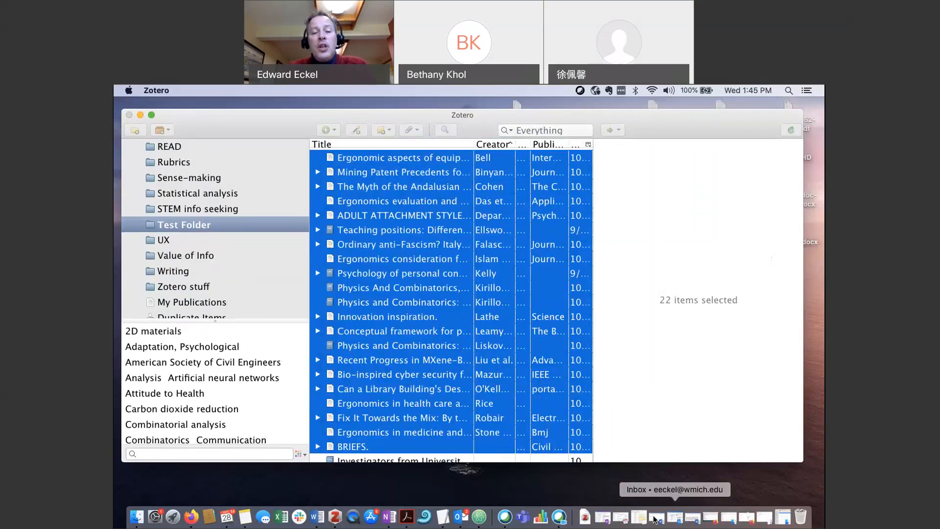
# - Switch to the Quick bibliography document in Word and paste the copied bibliography below the heading
pyautogui.click(640, 517)
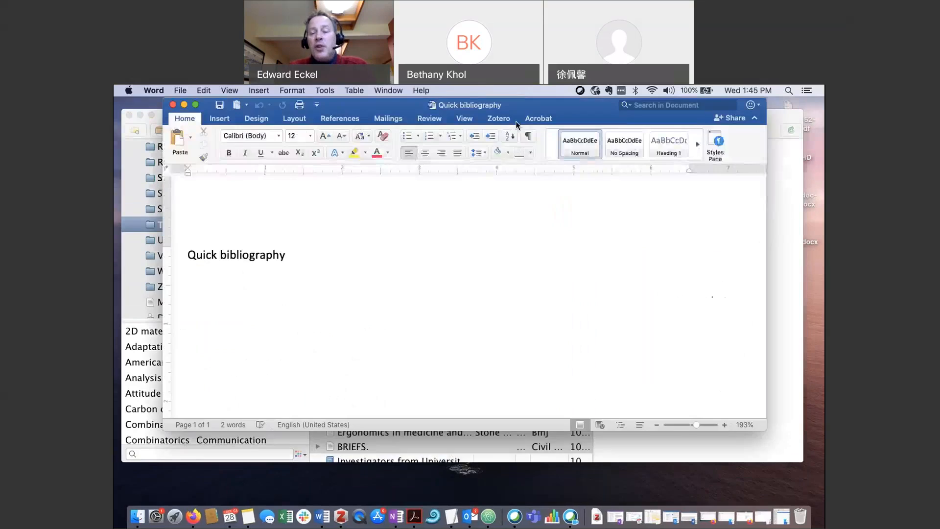
pyautogui.click(212, 316)
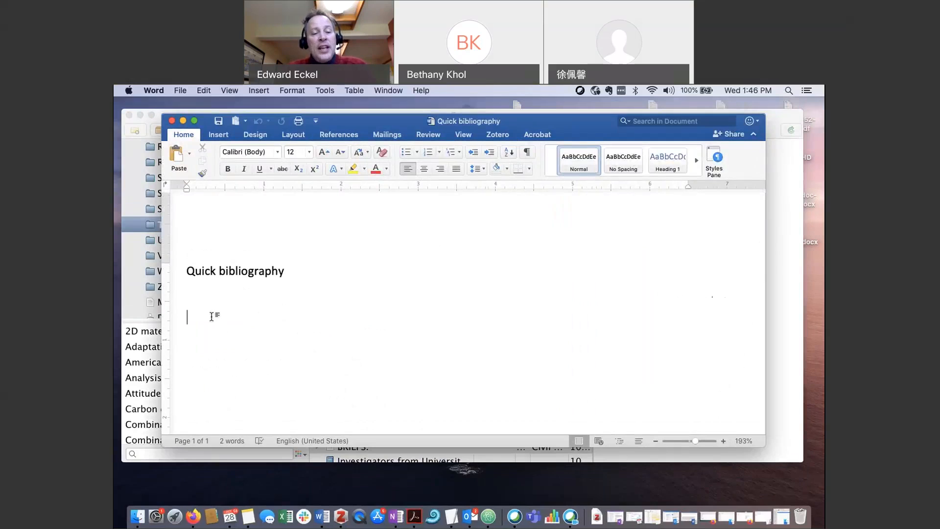
pyautogui.press('super+v')
# - Review the formatting of the first pasted references beneath the Quick bibliography heading
pyautogui.scroll(3, 362, 290)
pyautogui.scroll(5, 362, 290)
pyautogui.scroll(10, 362, 290)
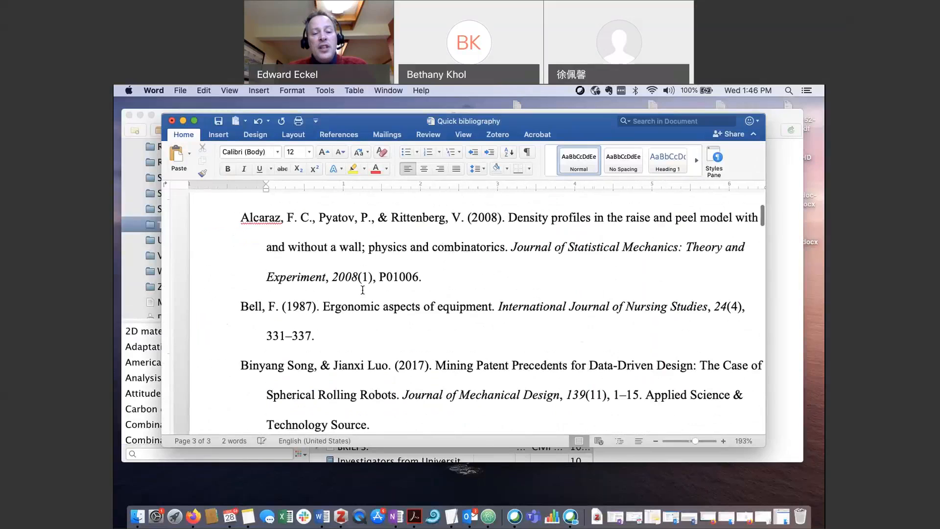
pyautogui.scroll(1, 363, 290)
pyautogui.scroll(-1, 363, 290)
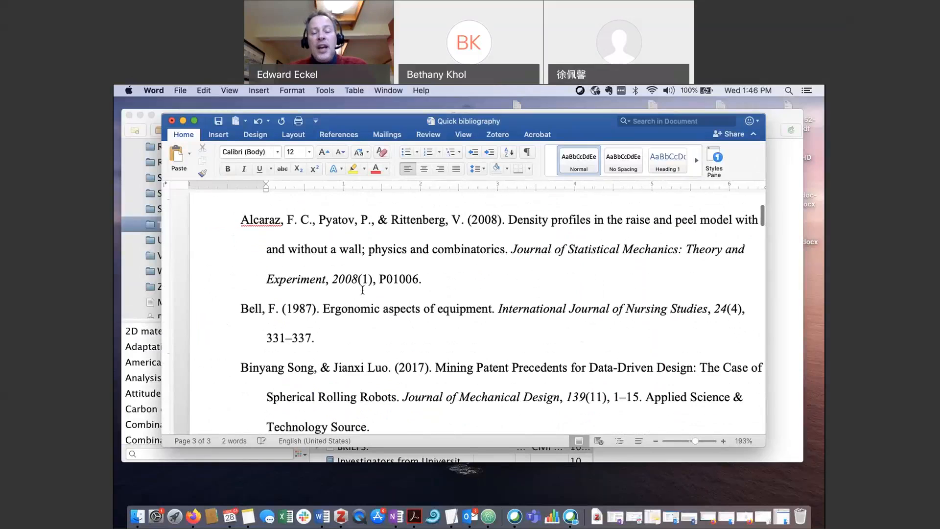
pyautogui.scroll(-1, 362, 290)
pyautogui.scroll(-1, 363, 290)
pyautogui.scroll(2, 362, 290)
pyautogui.scroll(1, 362, 290)
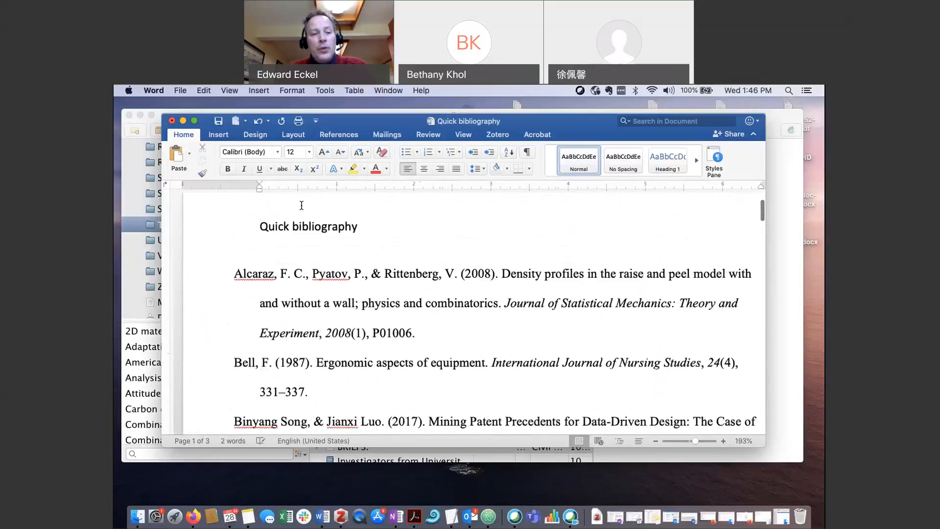
# - Minimize the Word document, return to Zotero and select only the "ADULT ATTACHMENT STYLE..." item
pyautogui.click(183, 121)
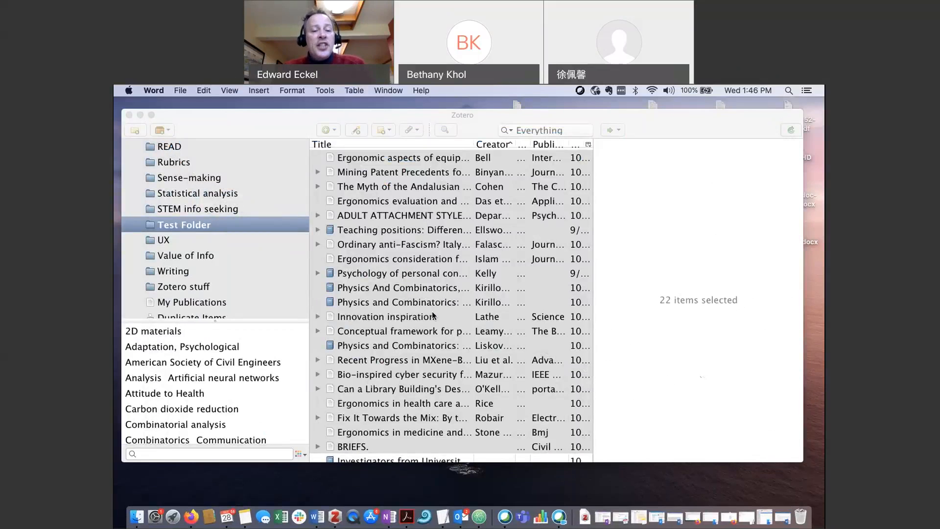
pyautogui.click(274, 127)
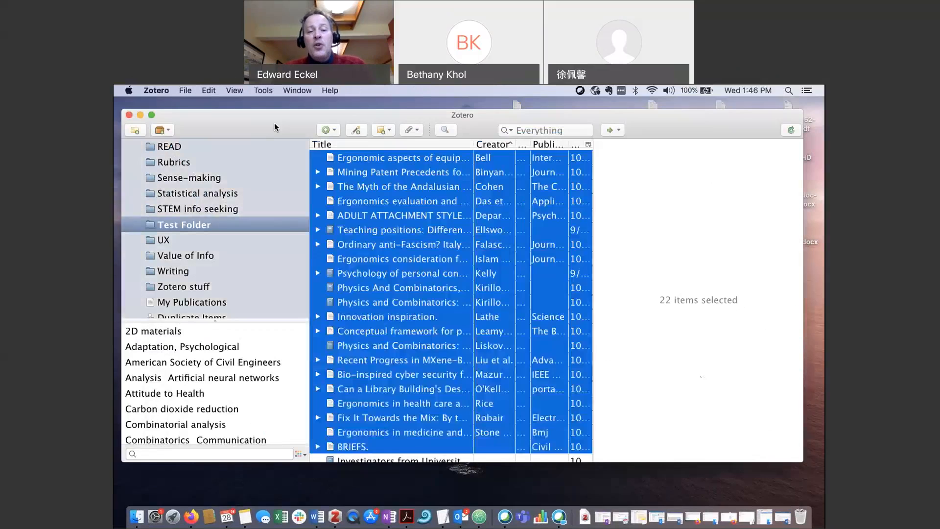
pyautogui.click(377, 216)
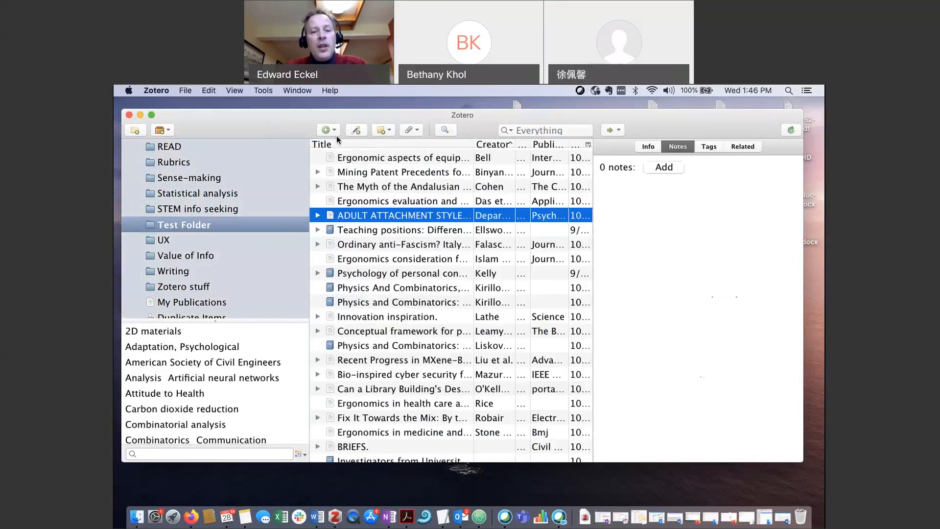
pyautogui.moveTo(305, 117); pyautogui.dragTo(308, 107)
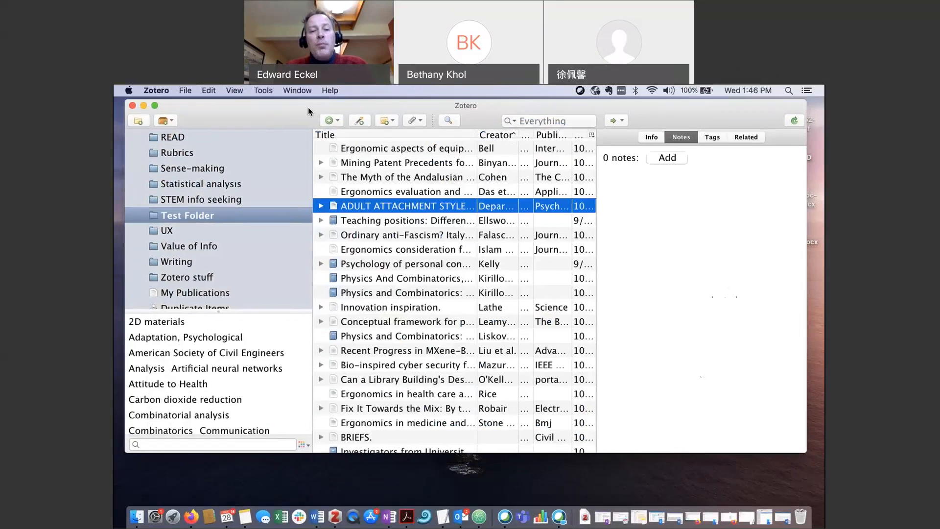
# - Open the Cite preferences and look through the citation styles installed in the Style Manager
pyautogui.click(264, 90)
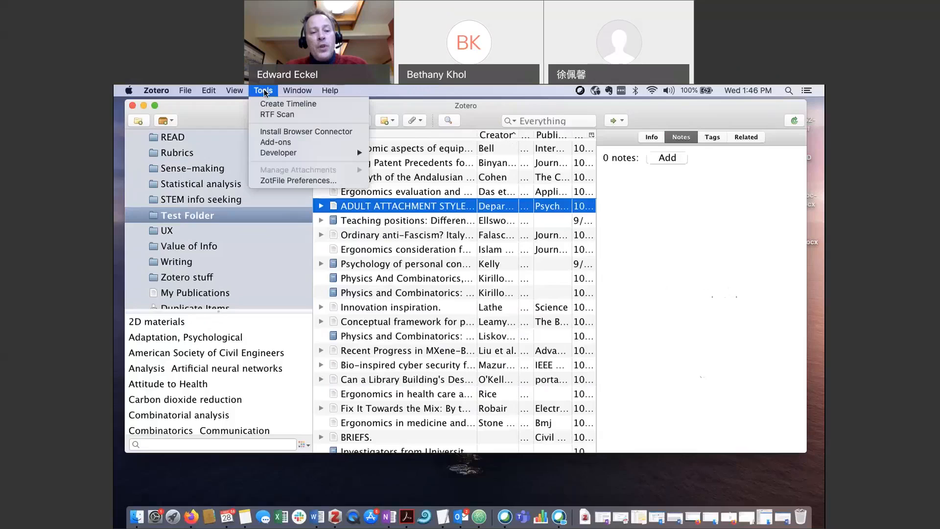
pyautogui.moveTo(156, 91)
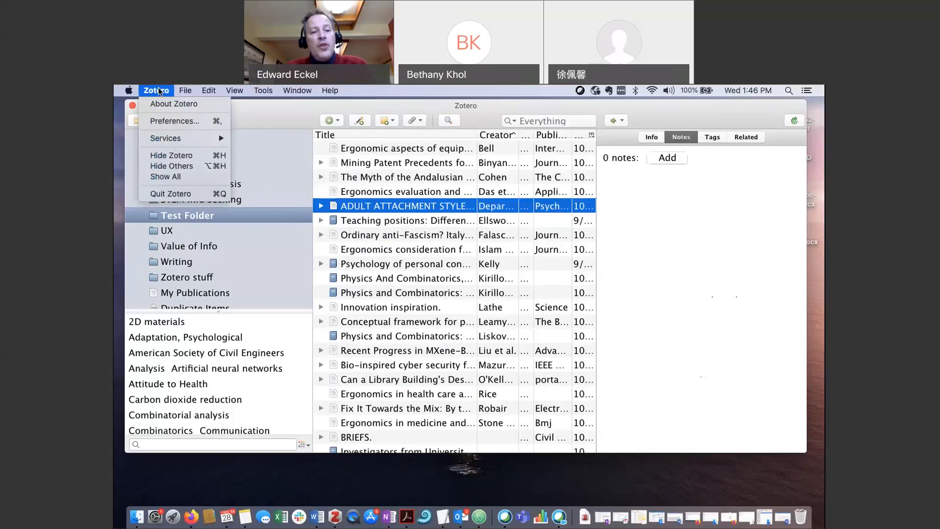
pyautogui.click(172, 122)
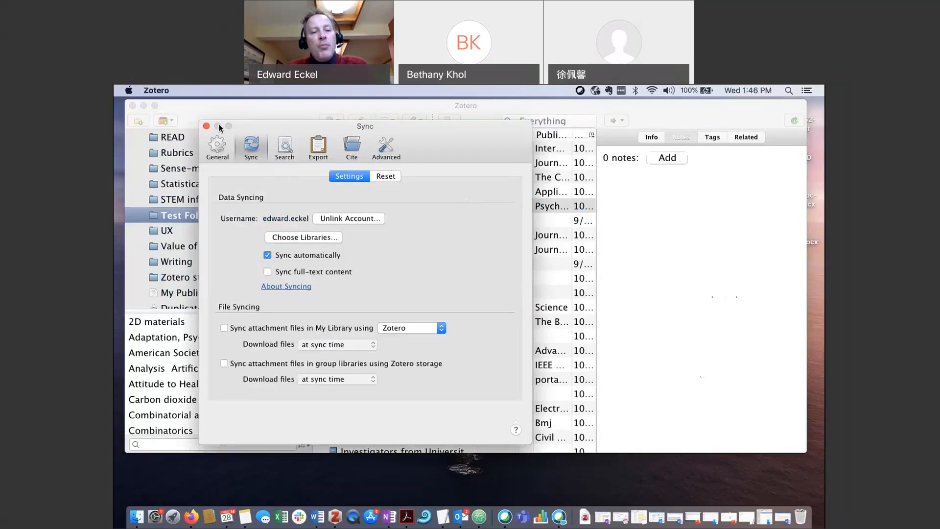
pyautogui.click(357, 147)
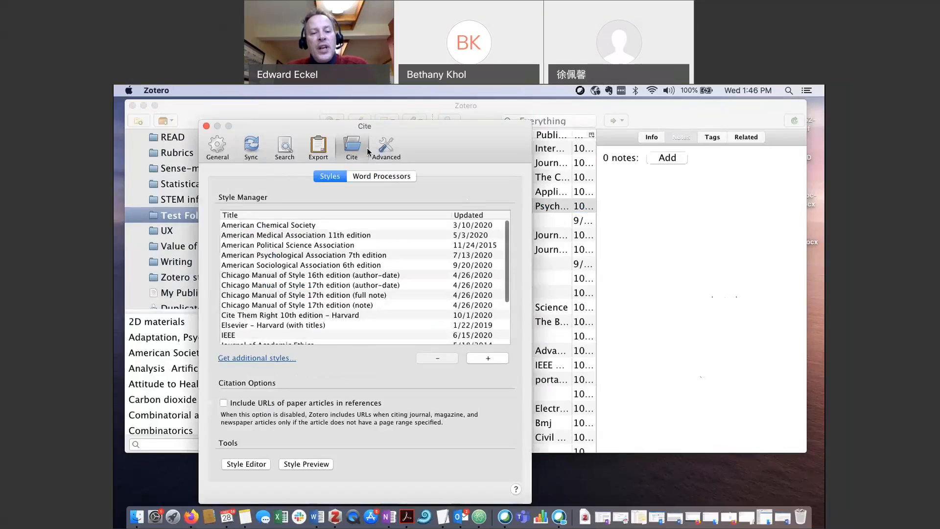
pyautogui.scroll(-3, 328, 250)
pyautogui.scroll(3, 316, 276)
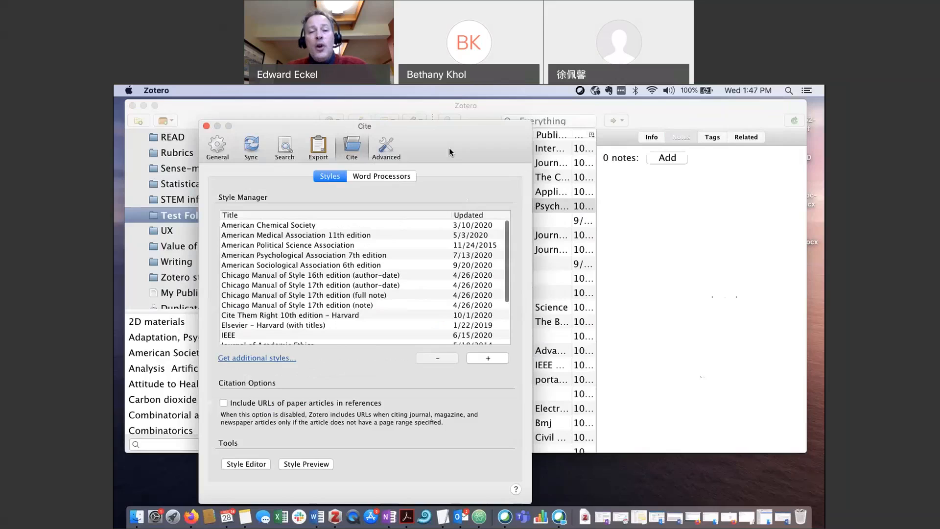
pyautogui.scroll(-3, 354, 275)
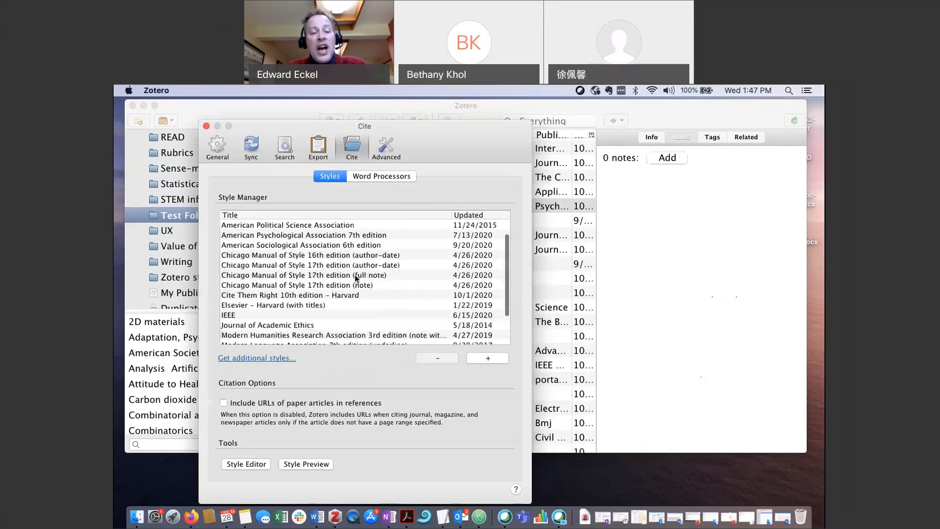
pyautogui.scroll(-3, 356, 278)
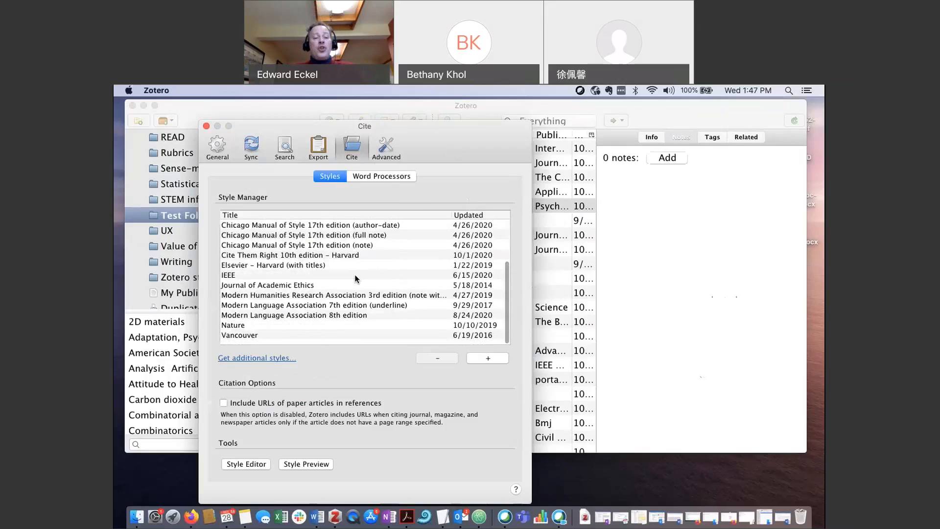
pyautogui.scroll(6, 355, 278)
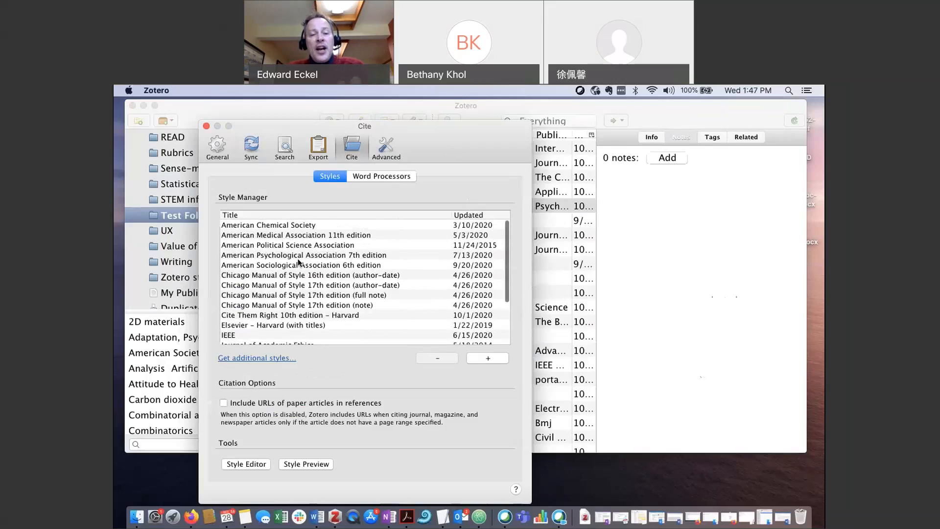
# - Open the Zotero Style Repository for additional styles and search it for "modern language"
pyautogui.click(258, 358)
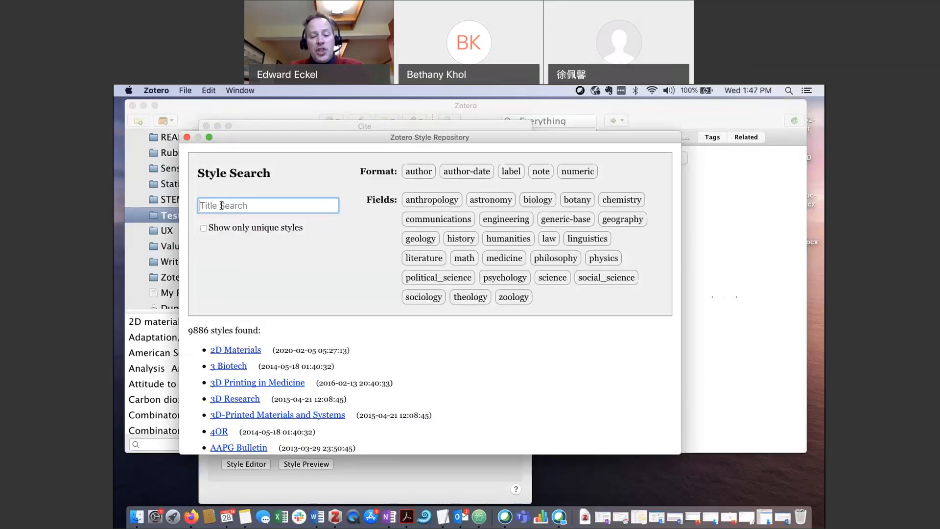
pyautogui.write('modern')
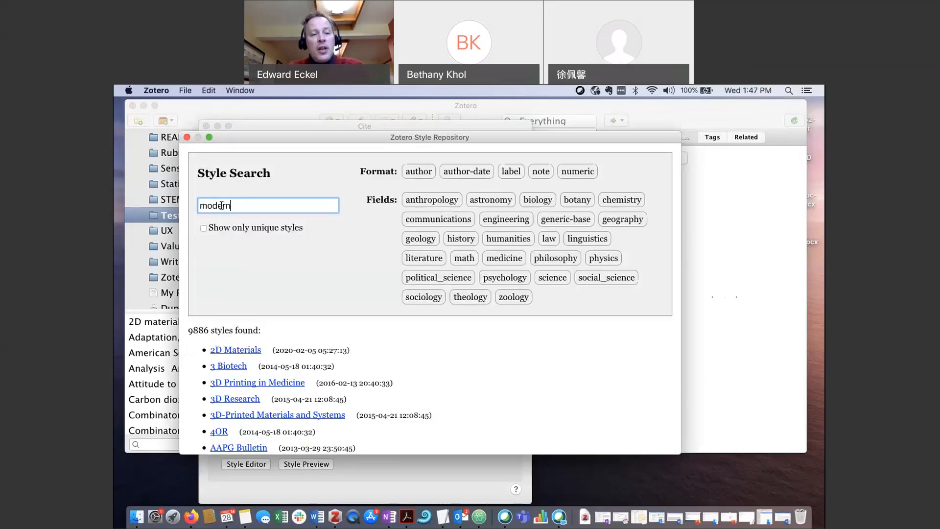
pyautogui.write(' language')
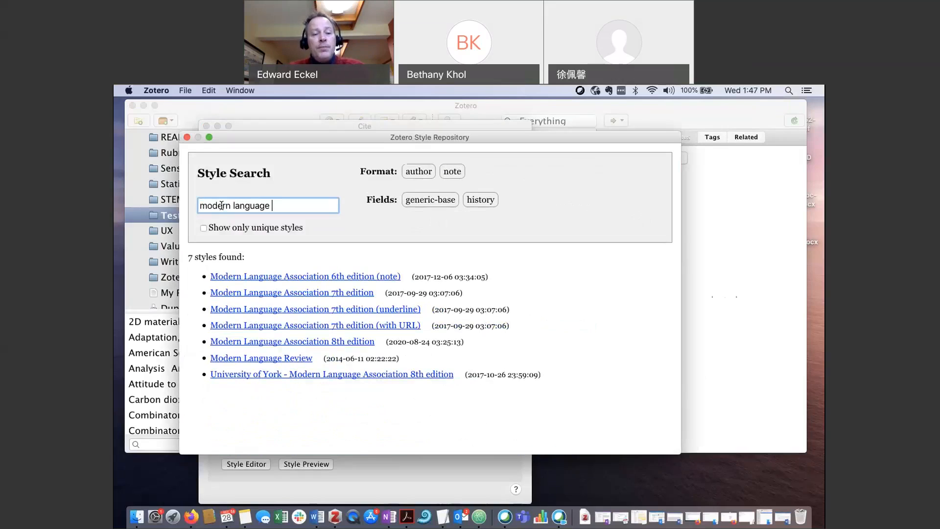
# - Replace the style search in the Zotero Style Repository with "transactions"
pyautogui.press('BackSpace')
pyautogui.press('BackSpace')
pyautogui.press('BackSpace')
pyautogui.press('BackSpace')
pyautogui.press('BackSpace')
pyautogui.press('BackSpace')
pyautogui.press('BackSpace')
pyautogui.press('BackSpace')
pyautogui.press('BackSpace')
pyautogui.press('BackSpace')
pyautogui.press('BackSpace')
pyautogui.press('BackSpace')
pyautogui.press('BackSpace')
pyautogui.press('BackSpace')
pyautogui.press('BackSpace')
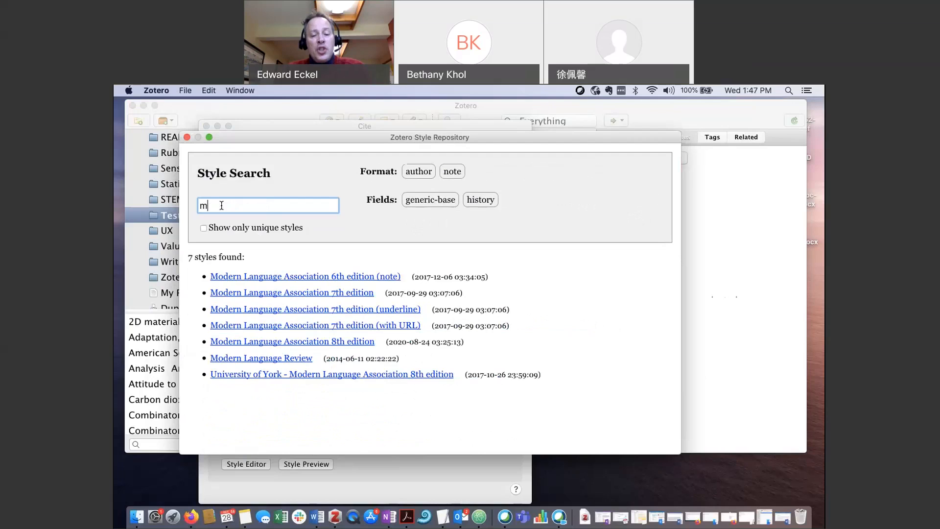
pyautogui.write('transactions oon')
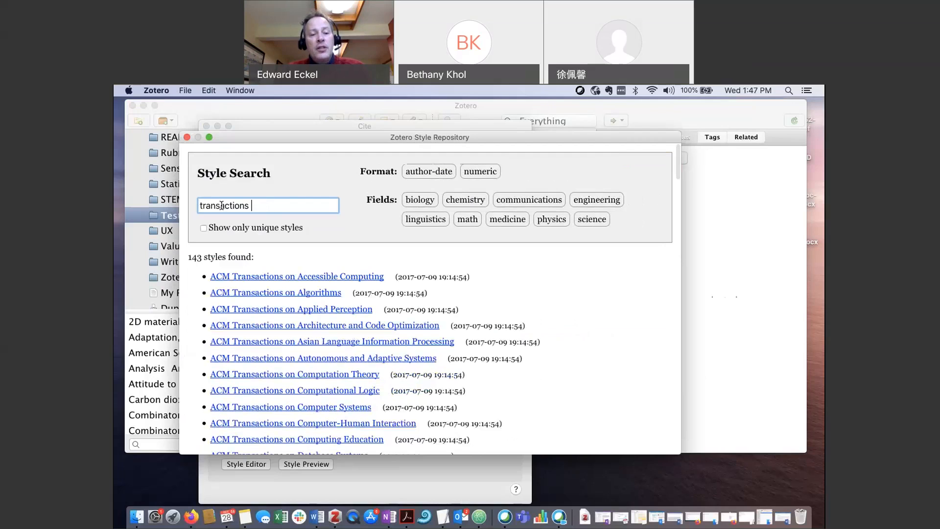
pyautogui.press('BackSpace')
pyautogui.press('BackSpace')
pyautogui.press('BackSpace')
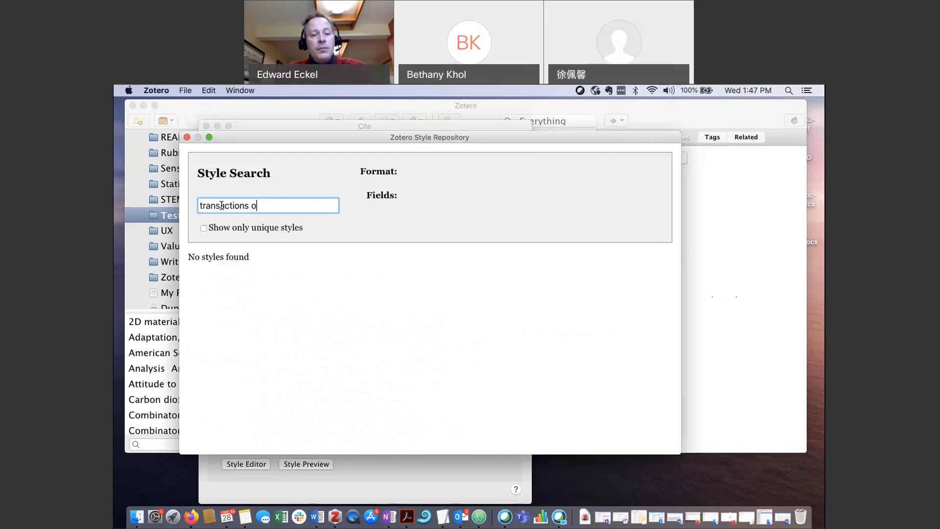
# - Search the repository for "acm transactions" instead and preview the bibliography format of the listed ACM styles
pyautogui.press('BackSpace')
pyautogui.press('BackSpace')
pyautogui.press('BackSpace')
pyautogui.press('BackSpace')
pyautogui.press('BackSpace')
pyautogui.press('BackSpace')
pyautogui.press('BackSpace')
pyautogui.press('BackSpace')
pyautogui.press('BackSpace')
pyautogui.press('BackSpace')
pyautogui.press('BackSpace')
pyautogui.press('BackSpace')
pyautogui.press('BackSpace')
pyautogui.press('BackSpace')
pyautogui.write('a')
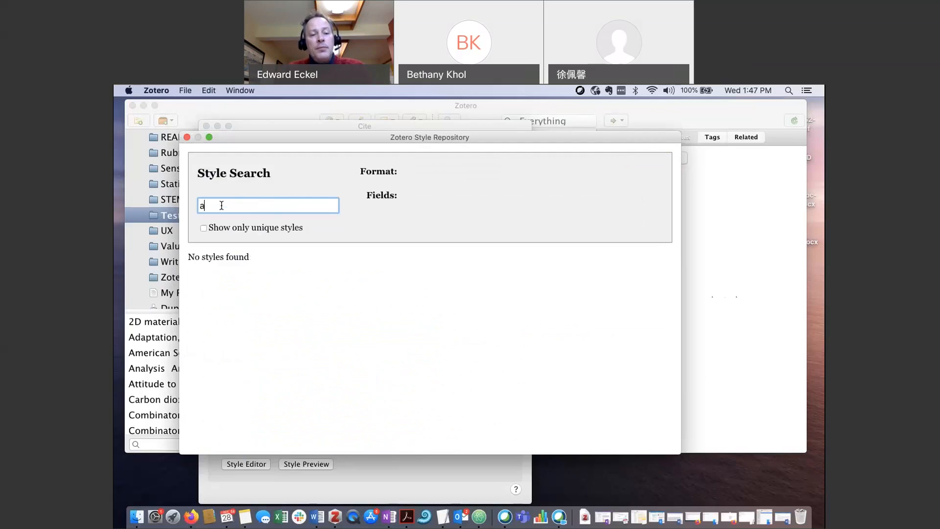
pyautogui.write('cm transax')
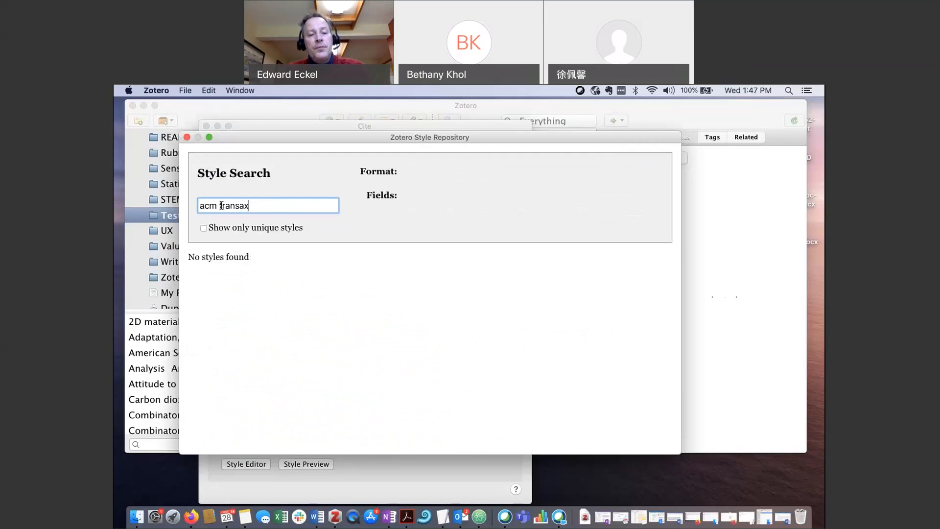
pyautogui.press('BackSpace')
pyautogui.write('ctions')
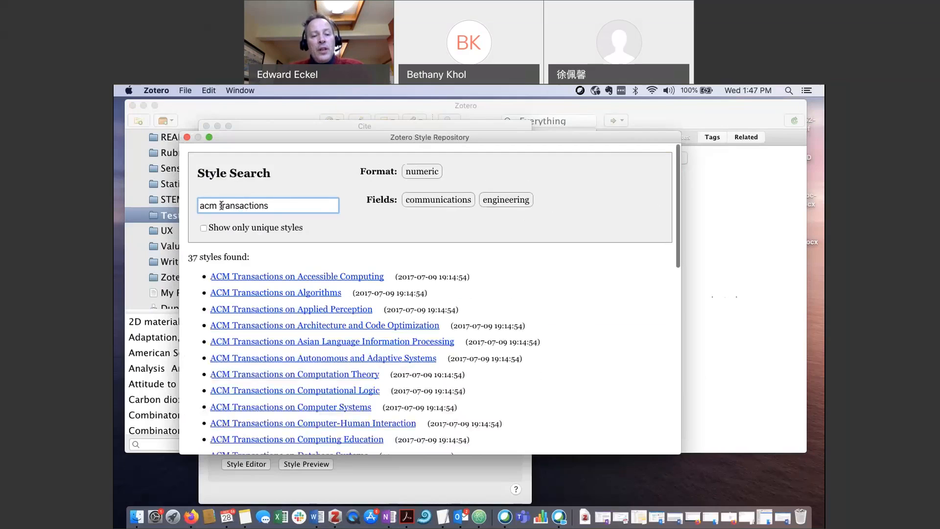
pyautogui.moveTo(257, 315)
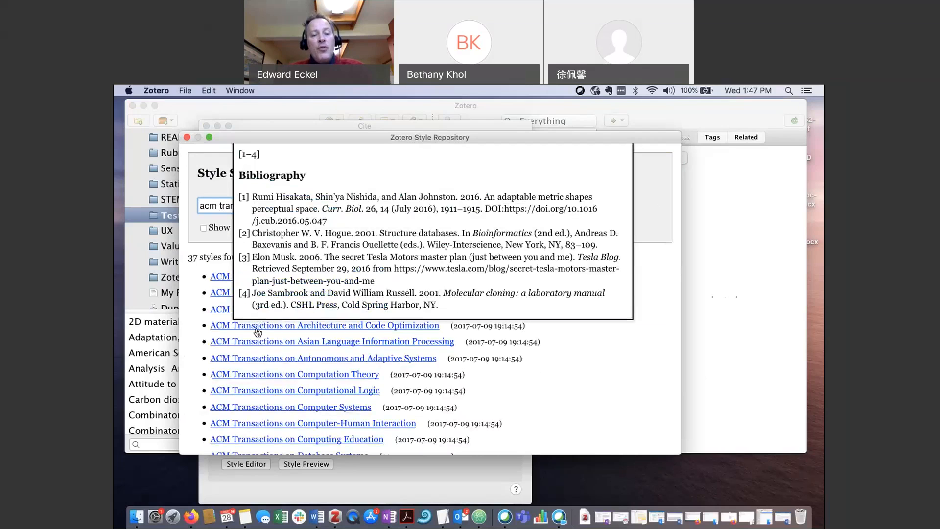
pyautogui.moveTo(259, 341)
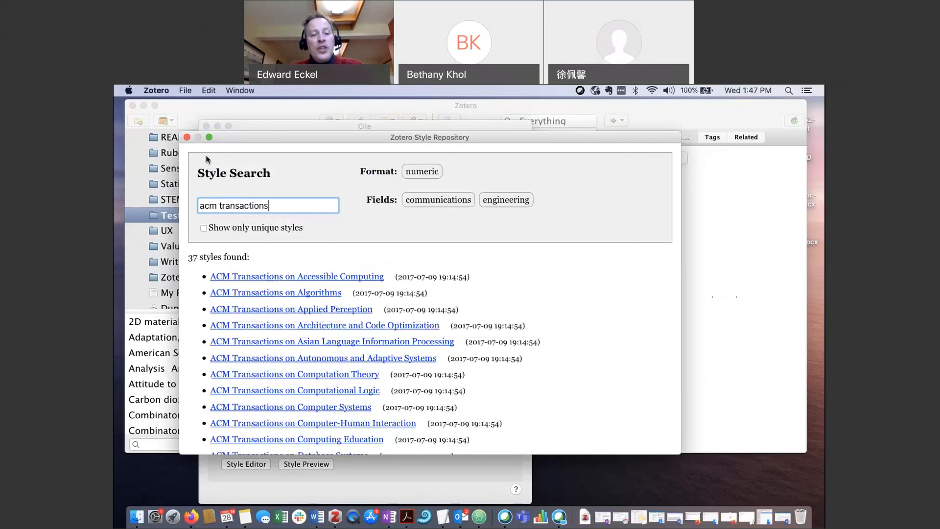
pyautogui.moveTo(258, 294)
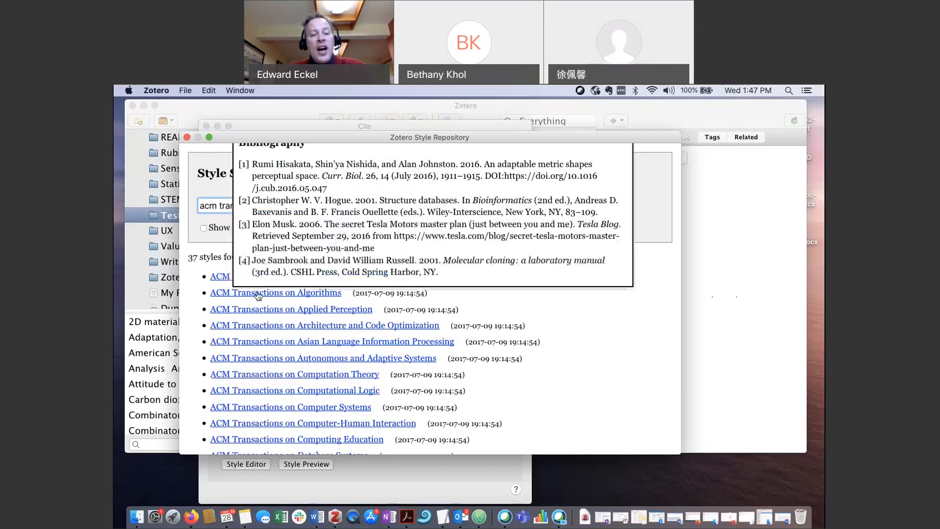
# - Leave the Style Repository, select American Psychological Association 7th edition in the Style Manager, and close the preferences
pyautogui.click(187, 137)
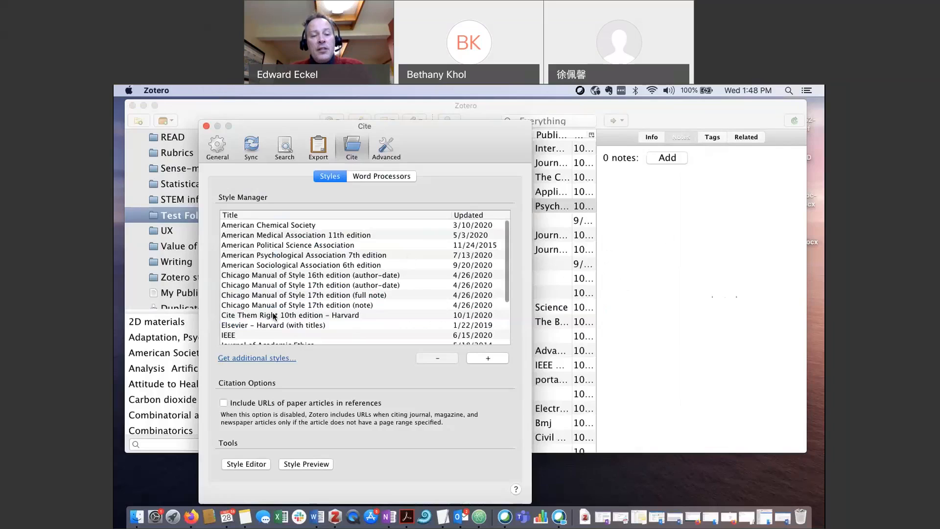
pyautogui.click(301, 255)
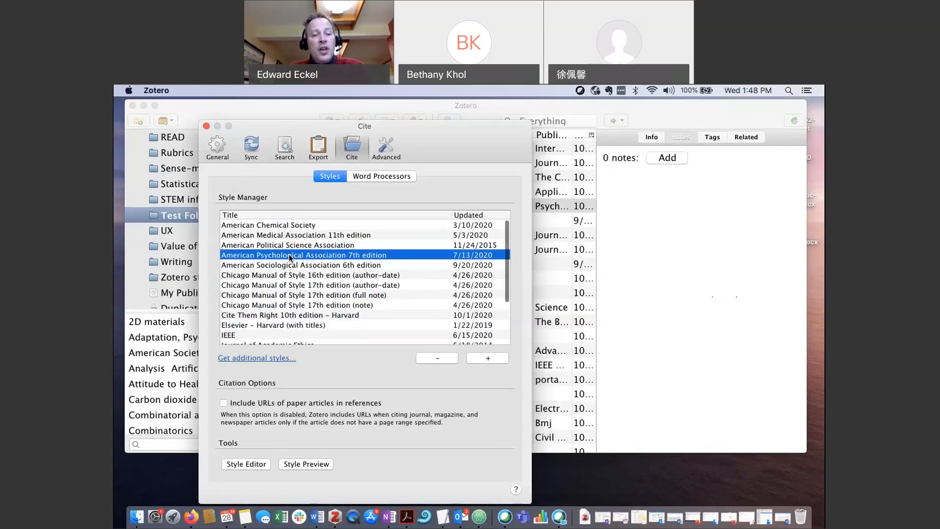
pyautogui.click(206, 126)
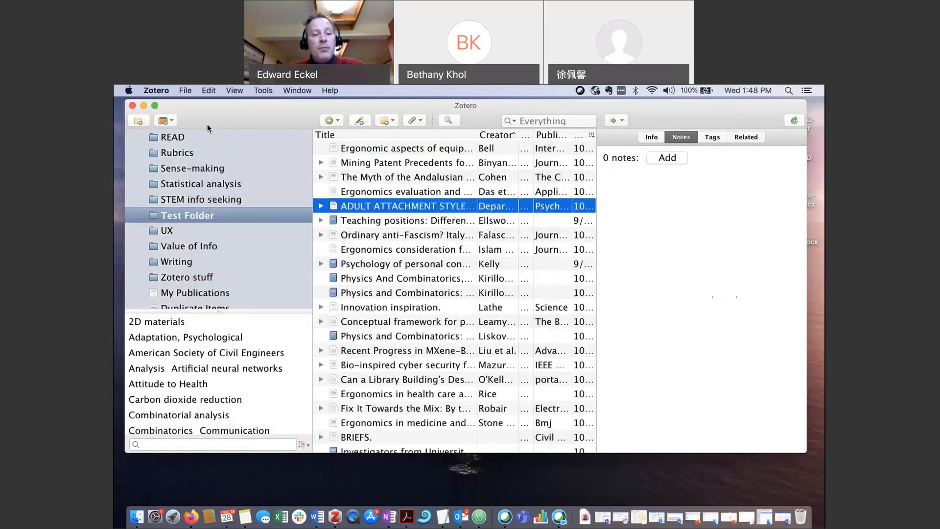
# - Minimize Zotero, restore the Zotero-test-doc-TEMPLATE document in Word and enlarge its window
pyautogui.click(143, 106)
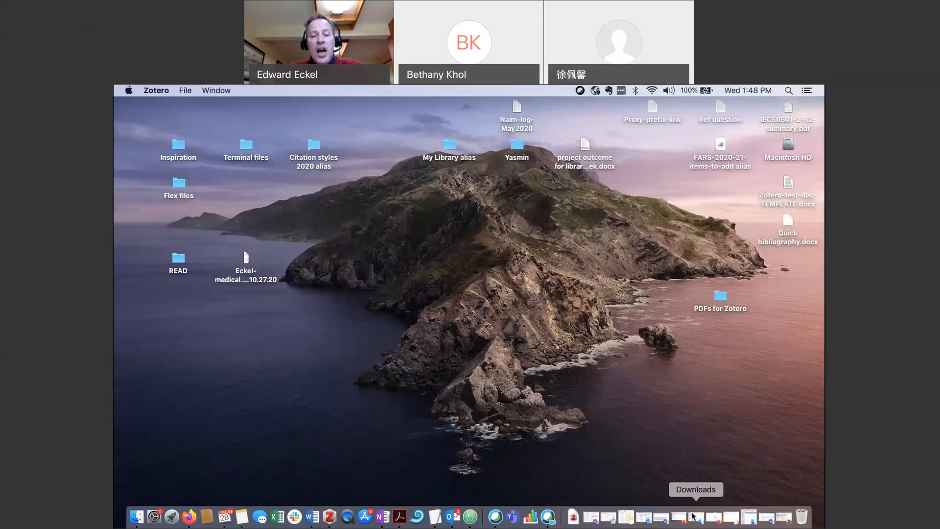
pyautogui.click(693, 516)
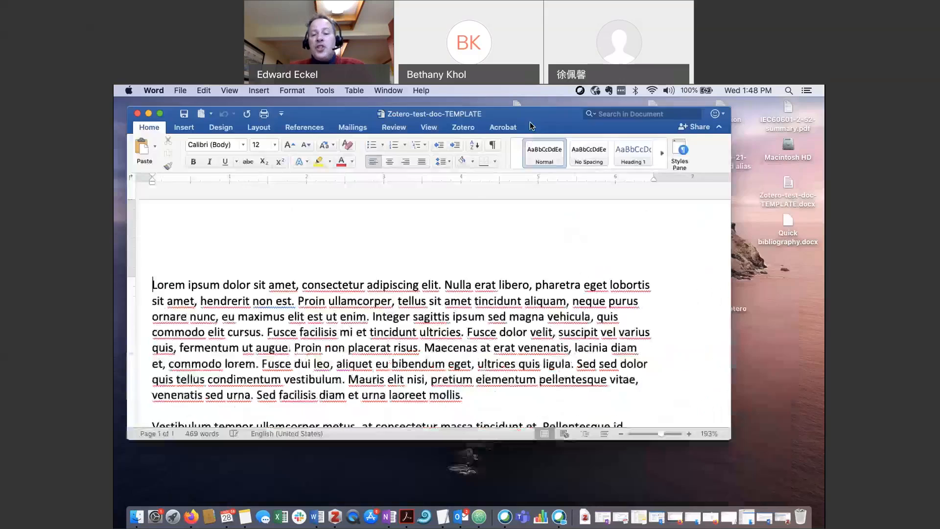
pyautogui.moveTo(726, 439); pyautogui.dragTo(817, 493)
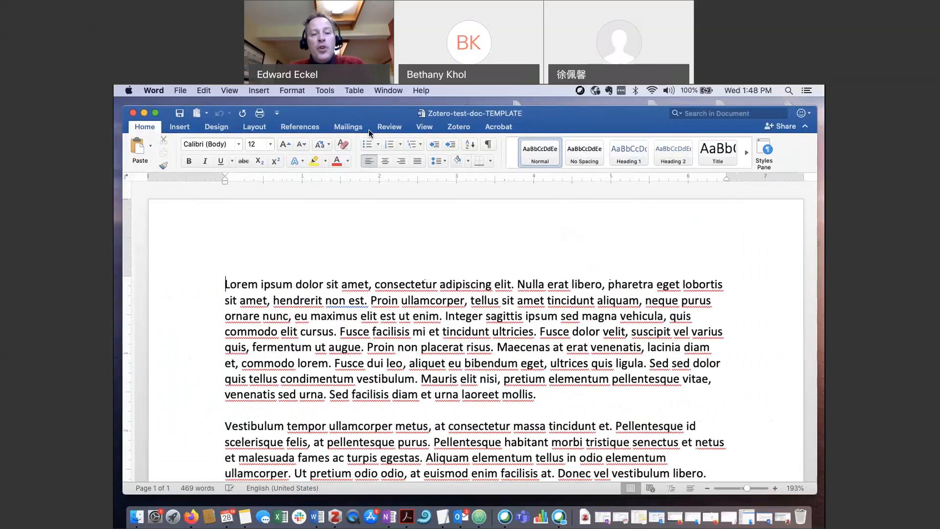
# - Accept American Psychological Association (APA) 7th edition as the citation style in the document's Zotero preferences
pyautogui.click(465, 130)
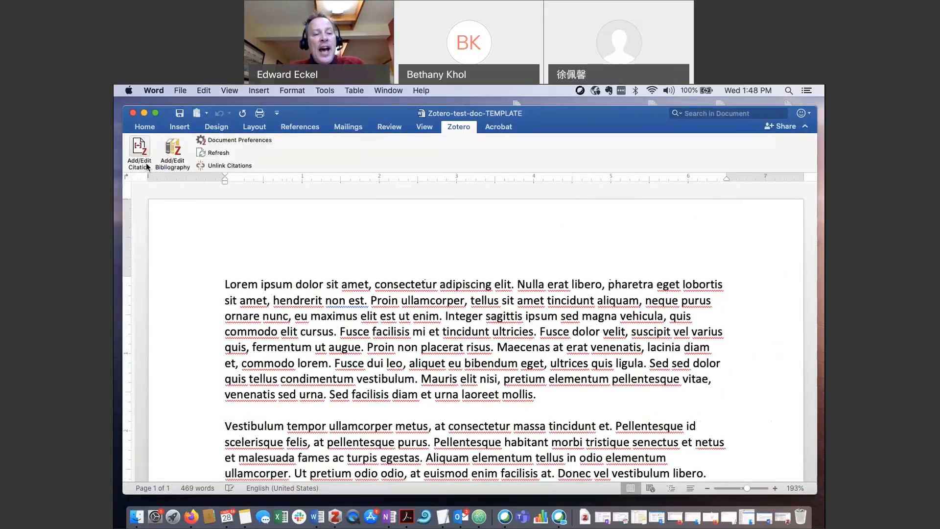
pyautogui.click(224, 140)
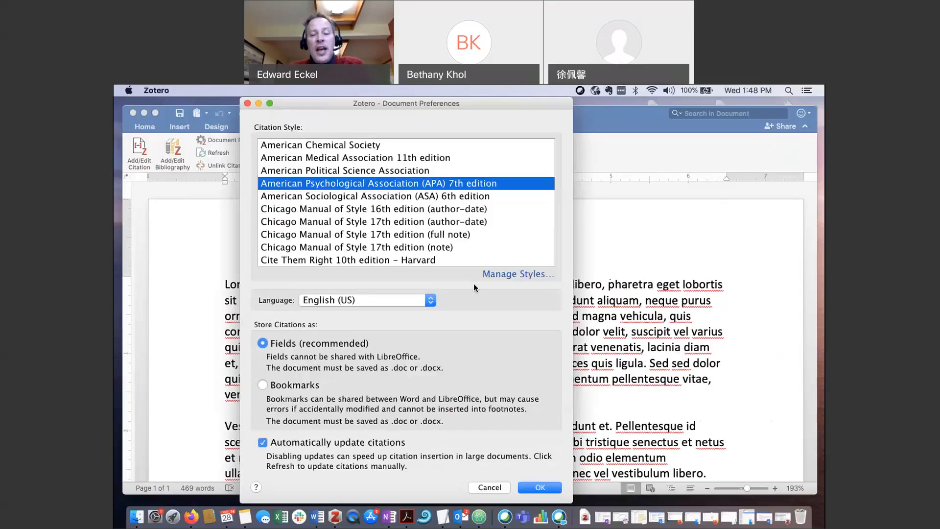
pyautogui.click(541, 487)
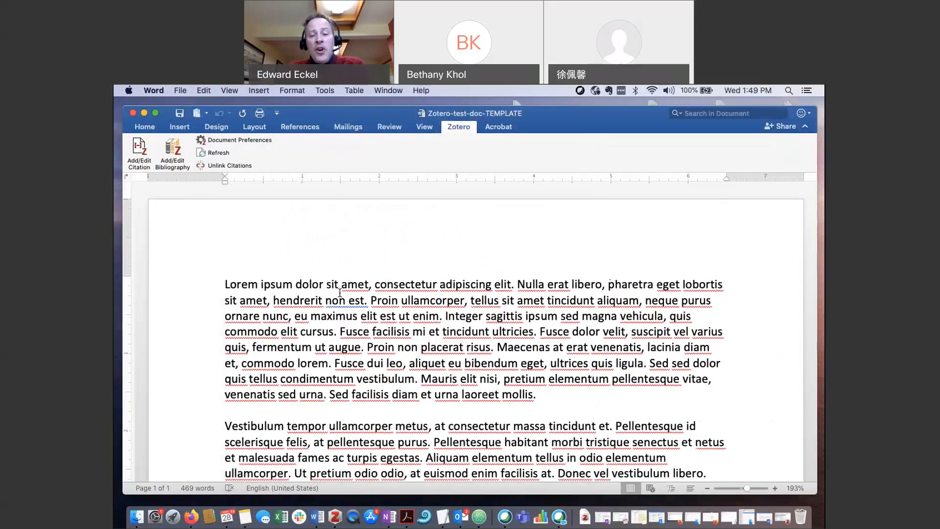
# - Start a Zotero citation at the end of the first sentence, after "elit", and add the Handbook of Anthropometry
pyautogui.scroll(3, 520, 255)
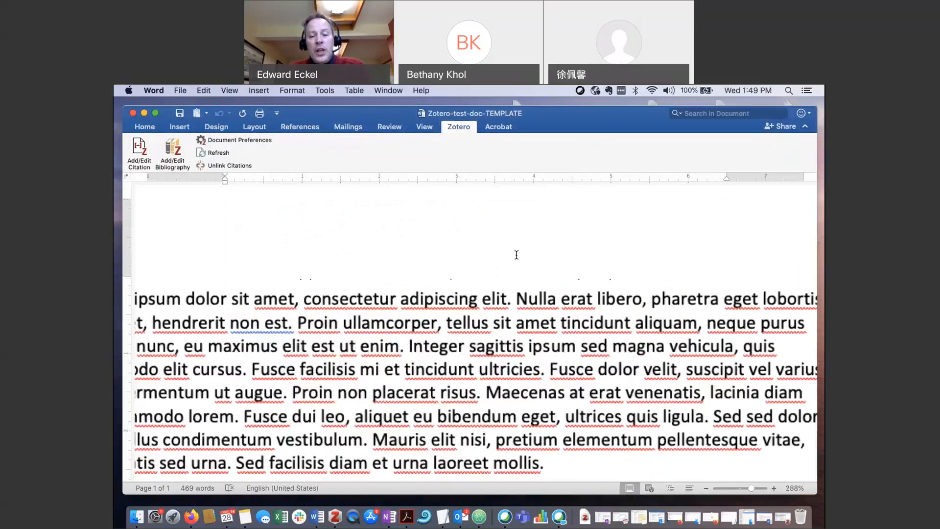
pyautogui.click(510, 297)
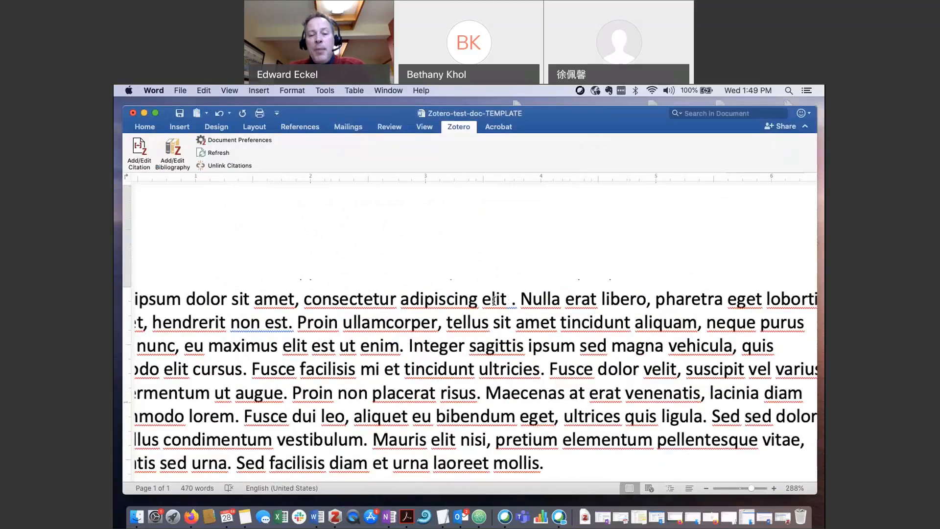
pyautogui.click(141, 147)
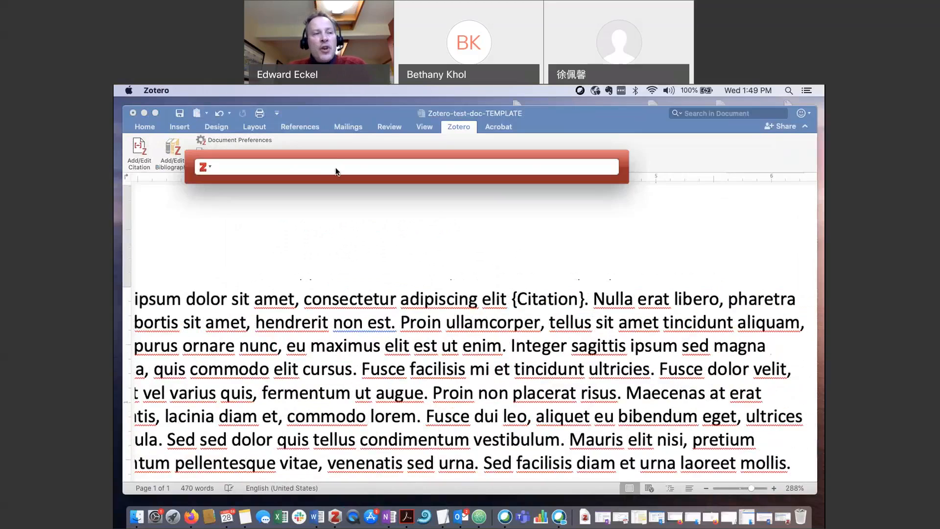
pyautogui.write('Pree')
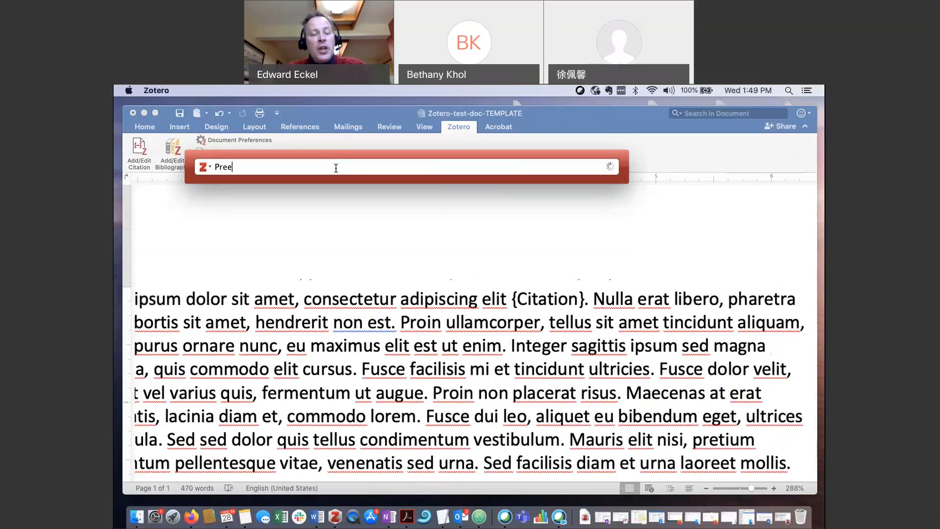
pyautogui.write('dy')
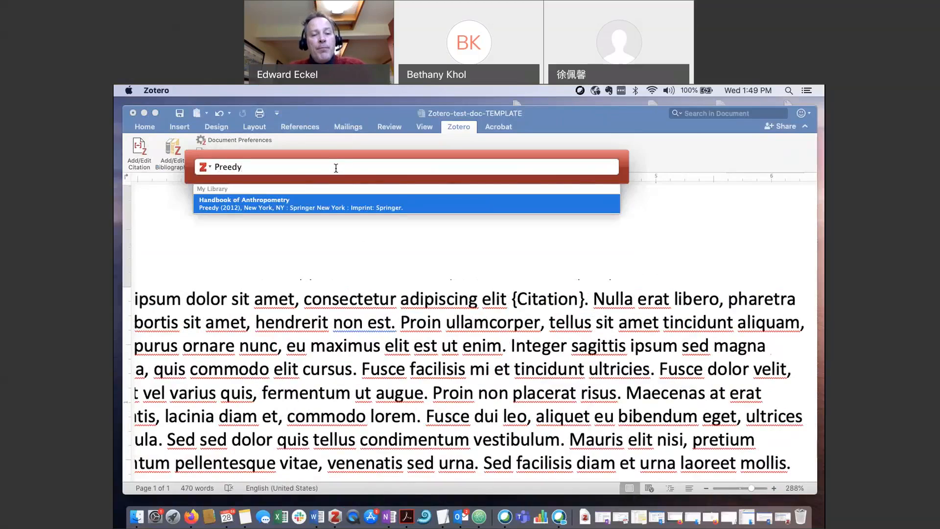
pyautogui.click(338, 203)
# - Add "Swarm nodes for automated steel installation tracking" and the Critical Library Pedagogy Handbook to the citation and insert it
pyautogui.write('swarm nodes')
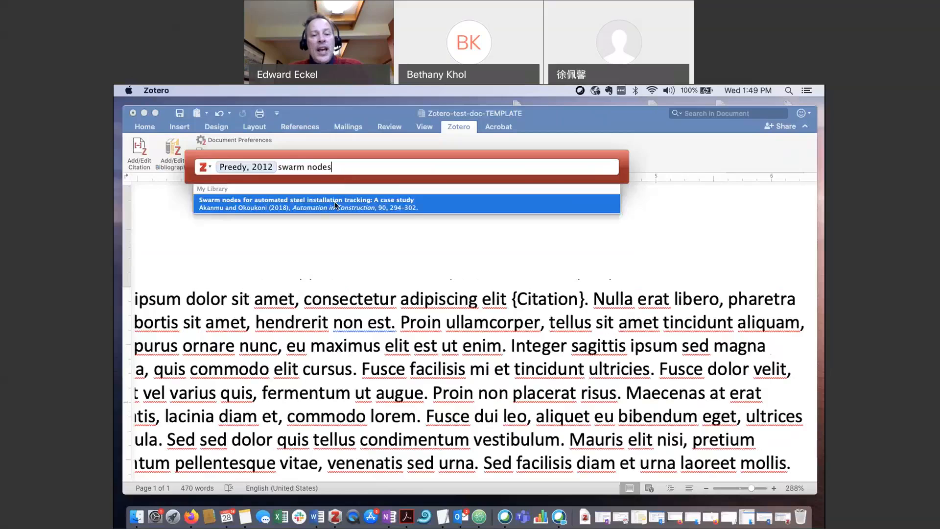
pyautogui.click(336, 205)
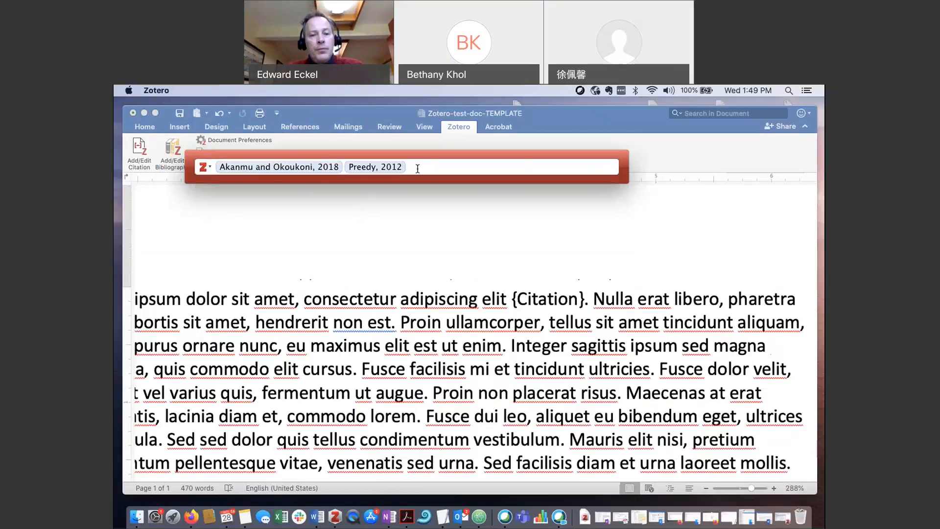
pyautogui.write('pagowsk')
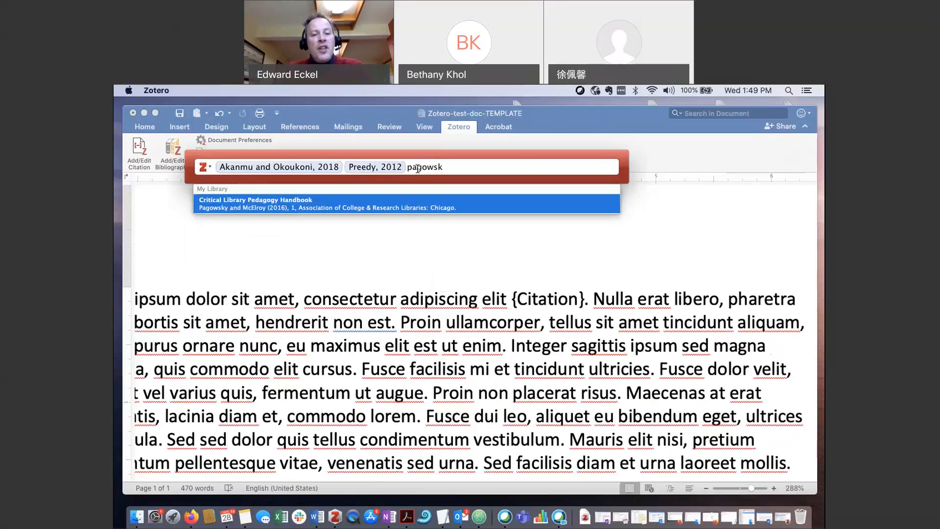
pyautogui.click(372, 200)
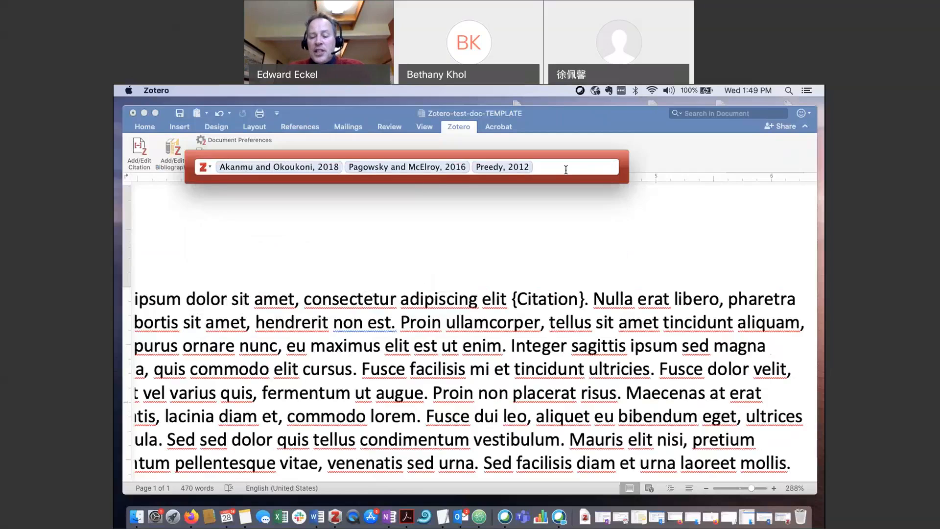
pyautogui.press('Return')
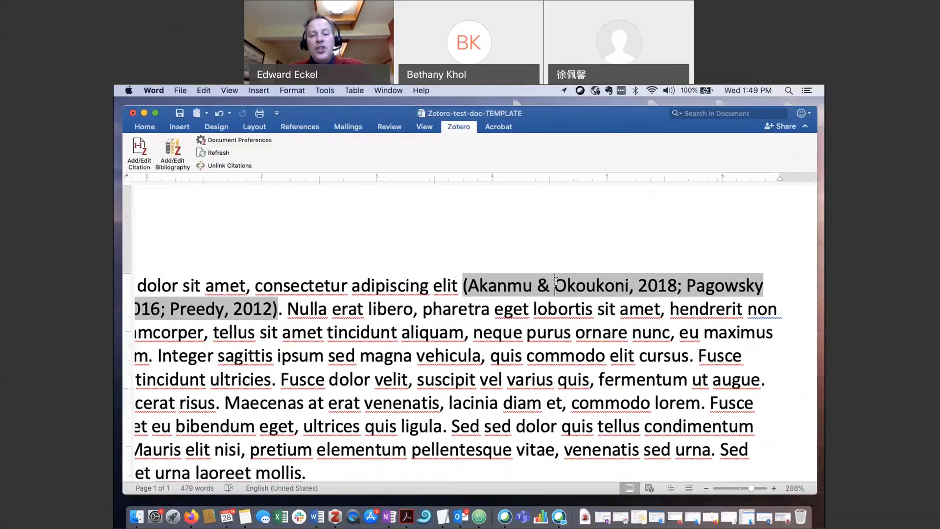
# - Start a second citation after "tincidunt ultricies" and add the 2012 edition of Chemical Process Equipment Selection and Design
pyautogui.hscroll(-3, 556, 281)
pyautogui.scroll(-1, 556, 281)
pyautogui.hscroll(-2, 556, 282)
pyautogui.scroll(-2, 556, 282)
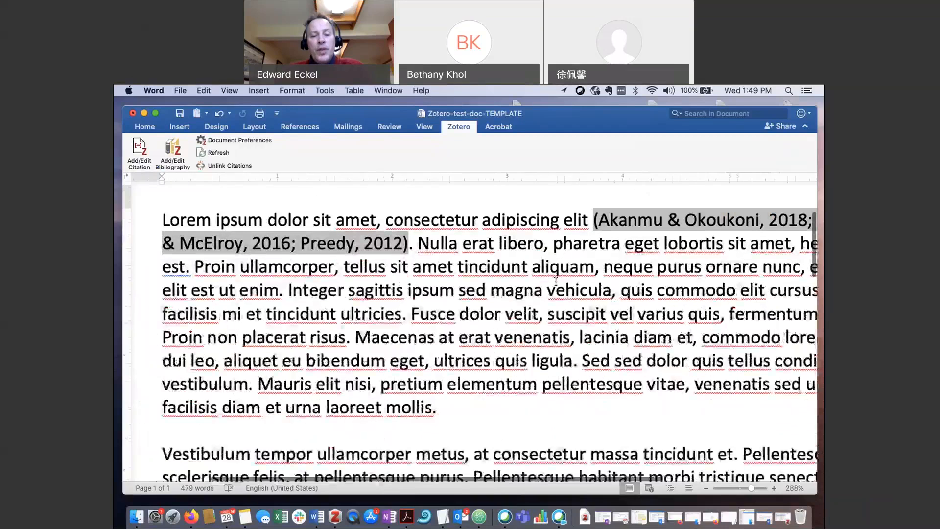
pyautogui.scroll(-1, 556, 282)
pyautogui.click(389, 298)
pyautogui.press('Right')
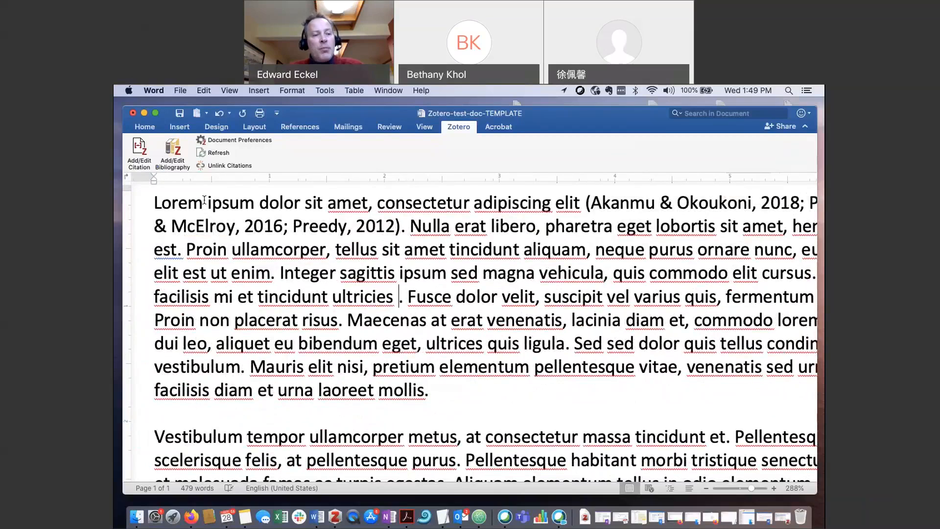
pyautogui.click(138, 156)
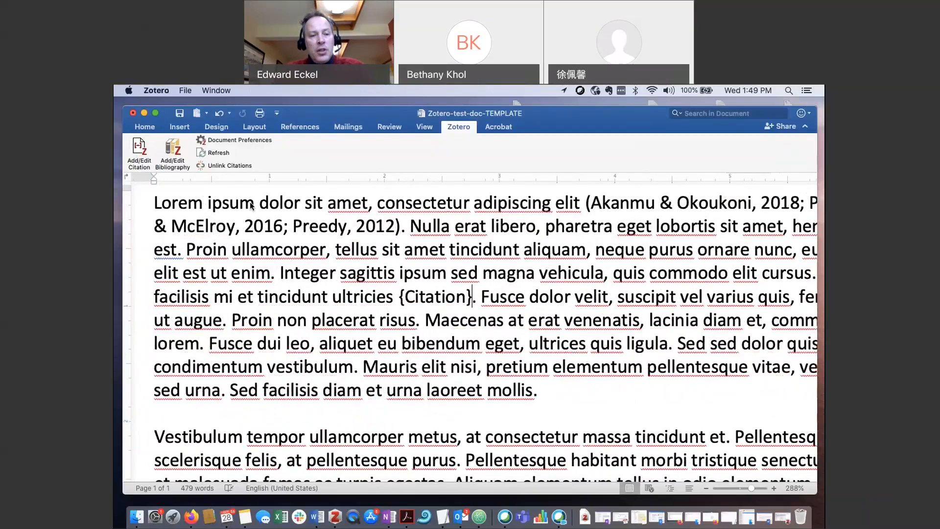
pyautogui.write('process')
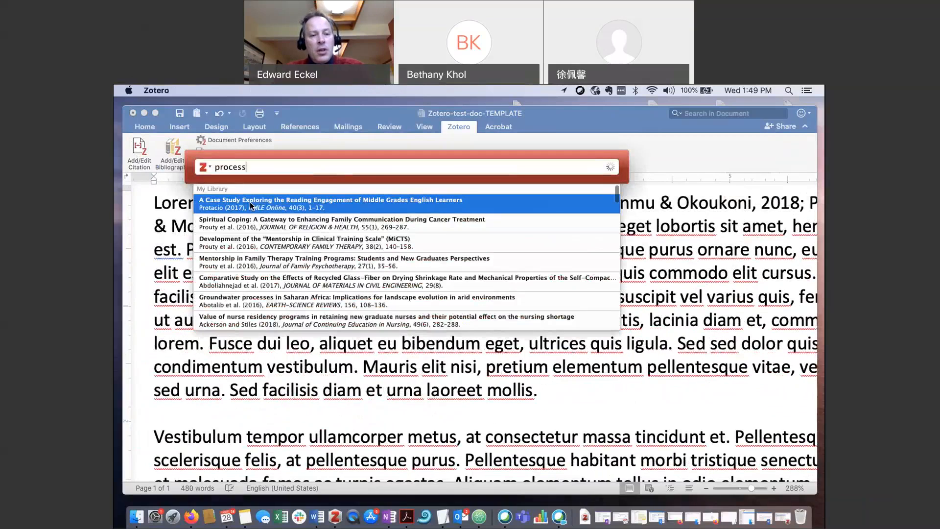
pyautogui.write(' equipment')
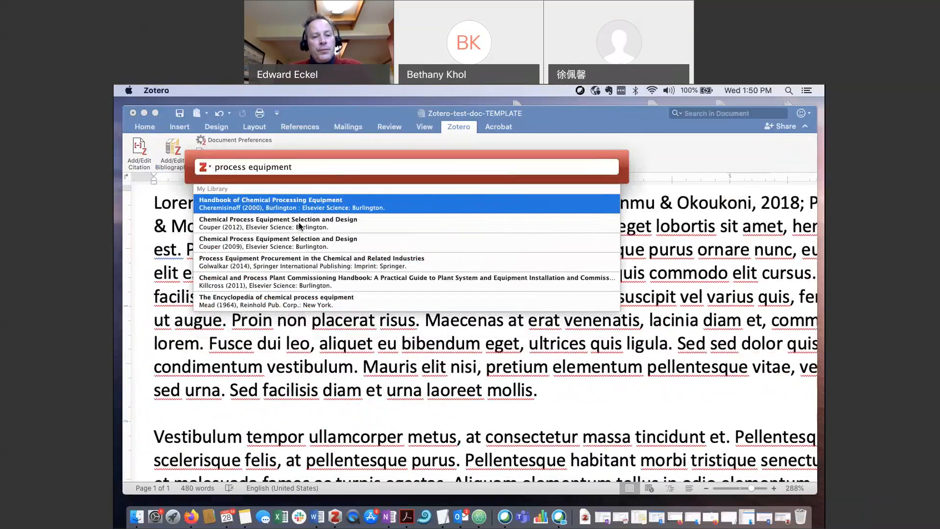
pyautogui.click(300, 225)
# - Add "Process Equipment Procurement in the Chemical and Related Industries" to the citation after "tincidunt ultricies" and insert it
pyautogui.write('chemic')
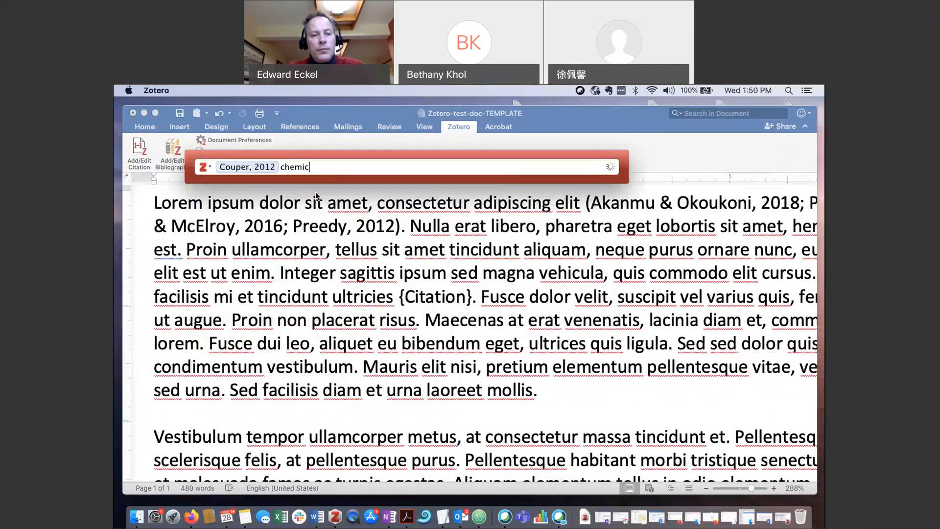
pyautogui.write('al process equipmnen')
pyautogui.press('BackSpace')
pyautogui.press('BackSpace')
pyautogui.press('BackSpace')
pyautogui.write('ent')
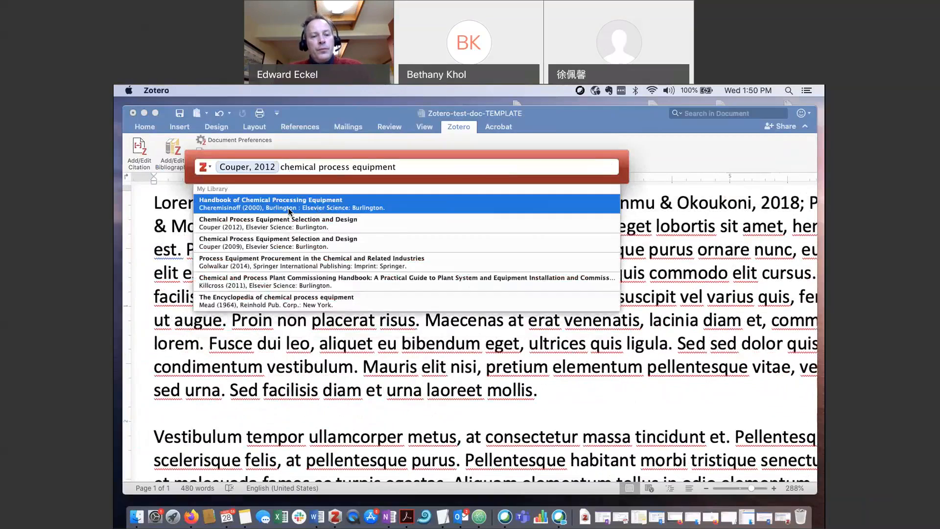
pyautogui.click(275, 266)
pyautogui.press('Return')
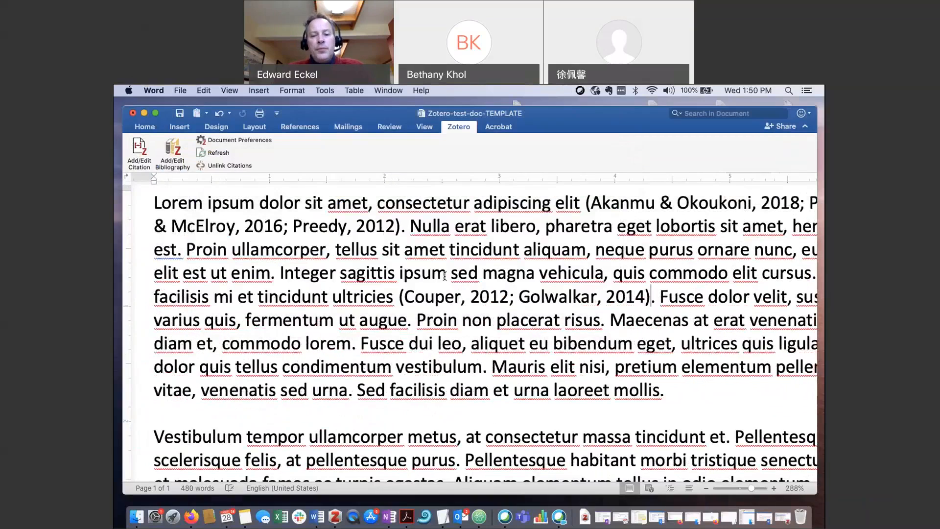
# - Start a third citation after "venenatis sed urna" and add "Blunt traumatic infrarenal aortic intimal flap progressing to pseudoaneurysm over 3 months"
pyautogui.scroll(-5, 444, 276)
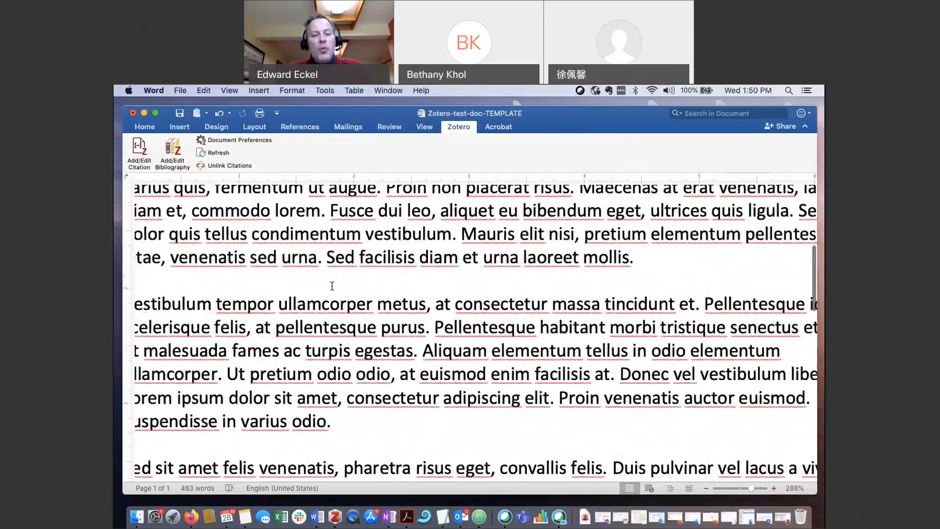
pyautogui.click(319, 260)
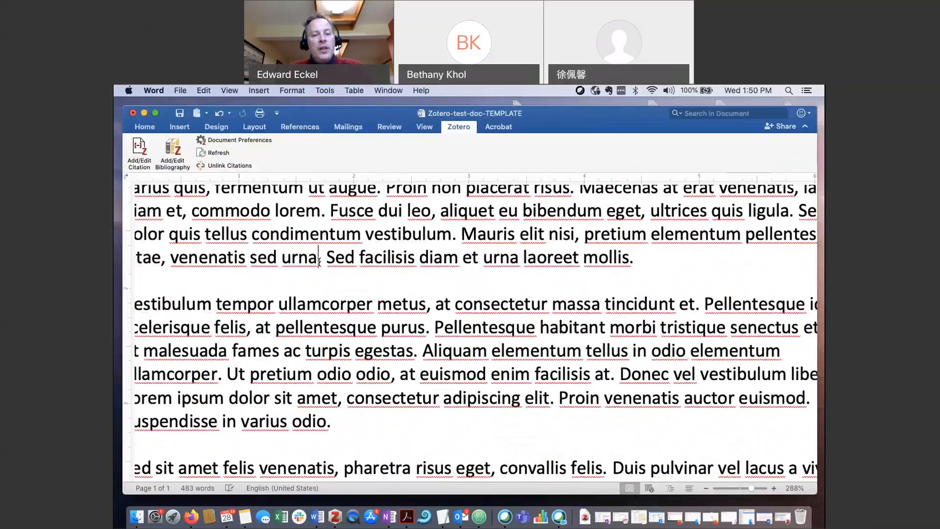
pyautogui.click(146, 155)
pyautogui.write('blunt traumtic')
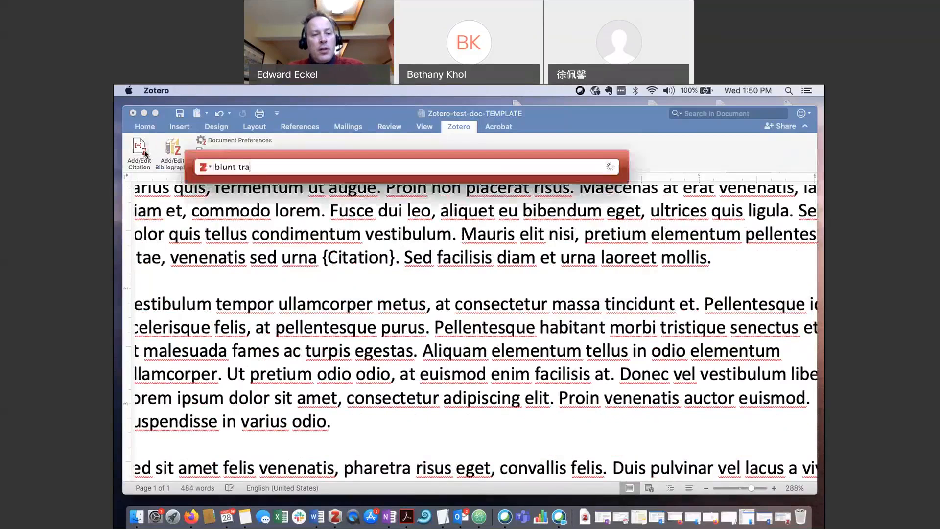
pyautogui.press('BackSpace')
pyautogui.press('BackSpace')
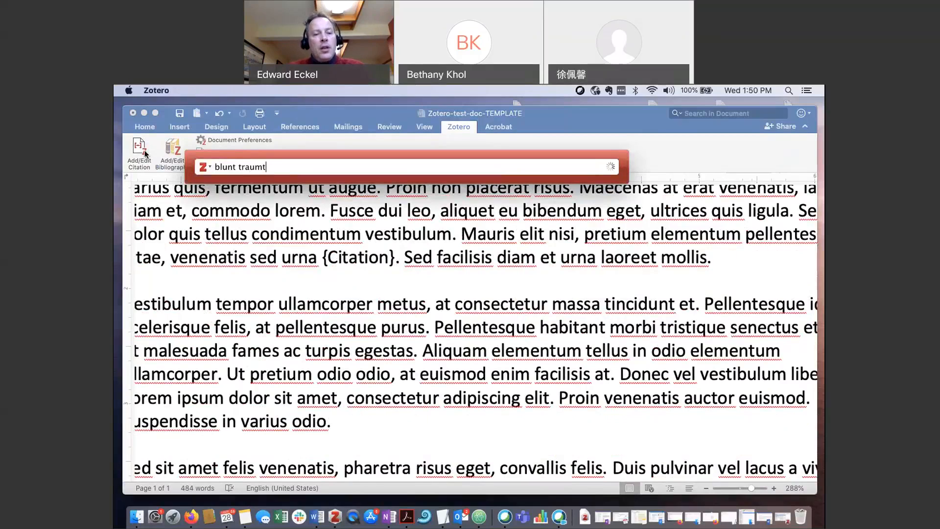
pyautogui.press('BackSpace')
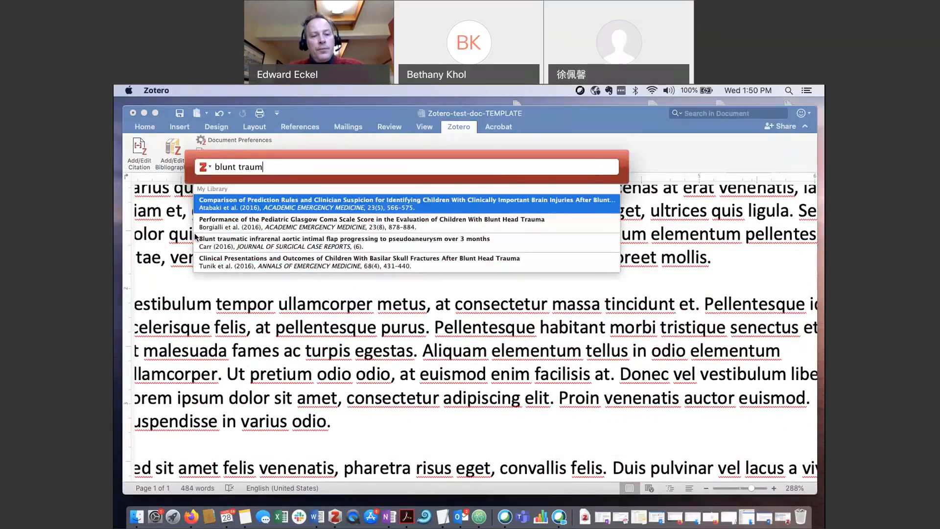
pyautogui.click(253, 244)
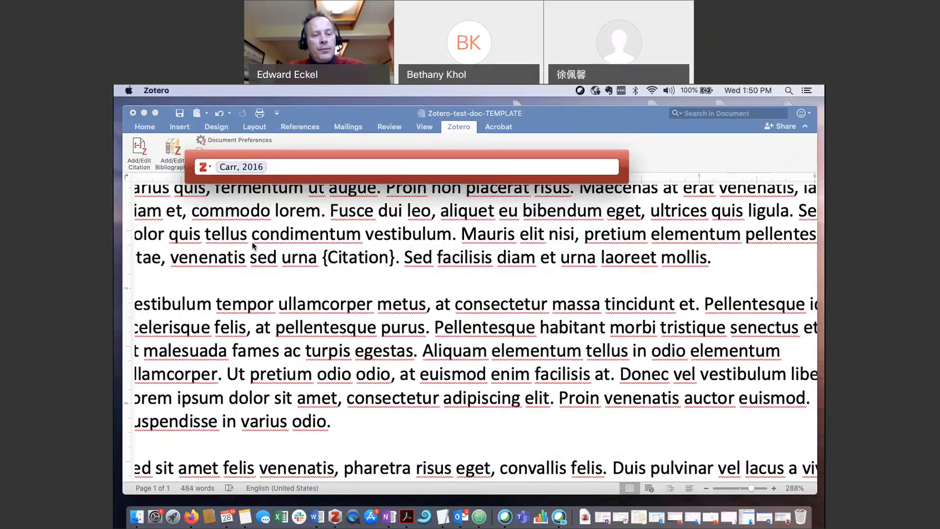
# - Add "Patent searching for librarians and inventors" to the citation and insert it
pyautogui.write('patent searc')
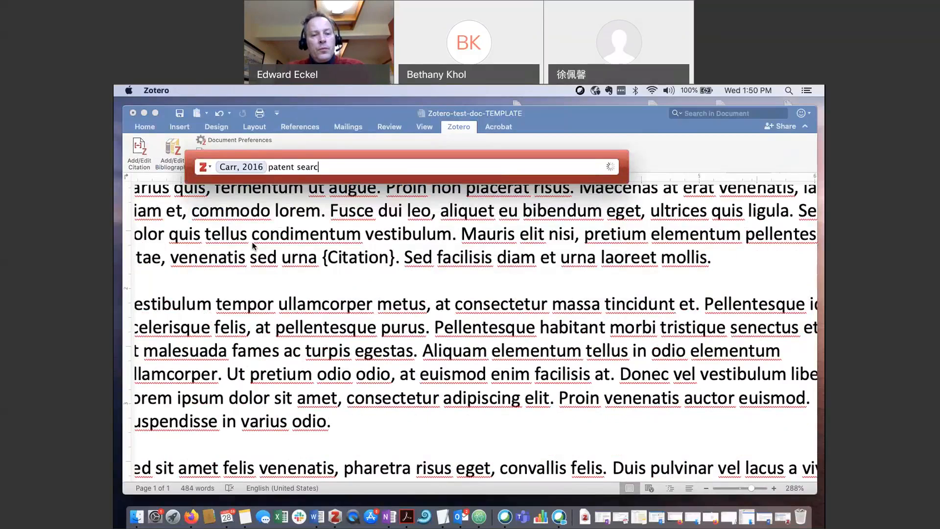
pyautogui.write('hing')
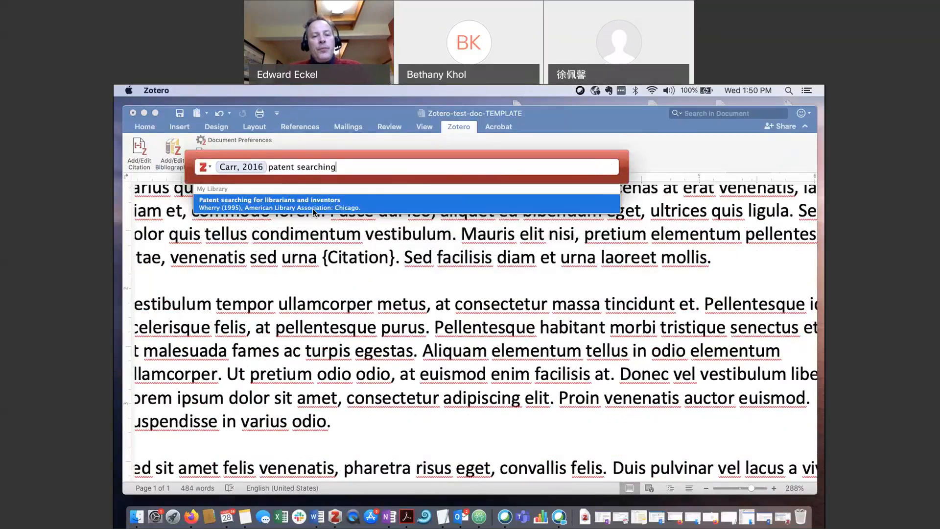
pyautogui.click(315, 209)
pyautogui.press('Return')
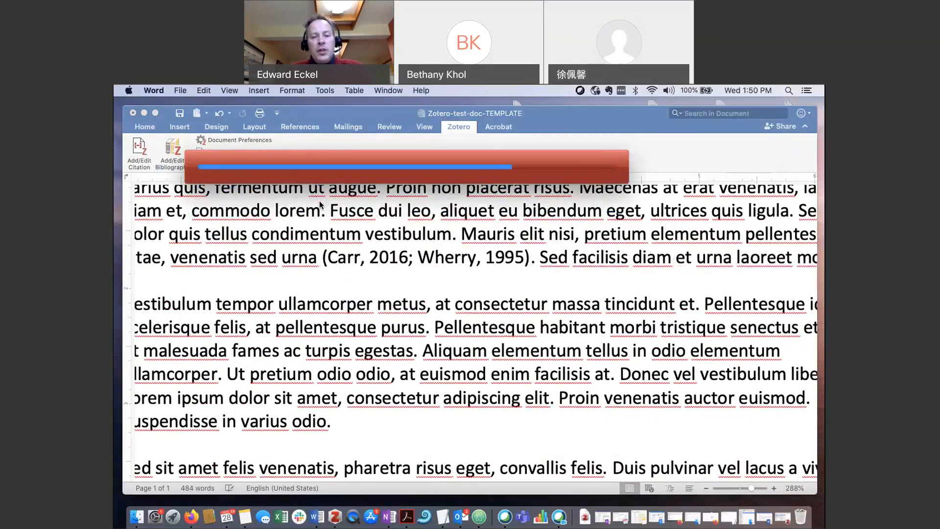
# - Edit the citation after "tincidunt ultricies" to remove the 2014 process equipment procurement book, keeping only the 2012 source
pyautogui.click(398, 256)
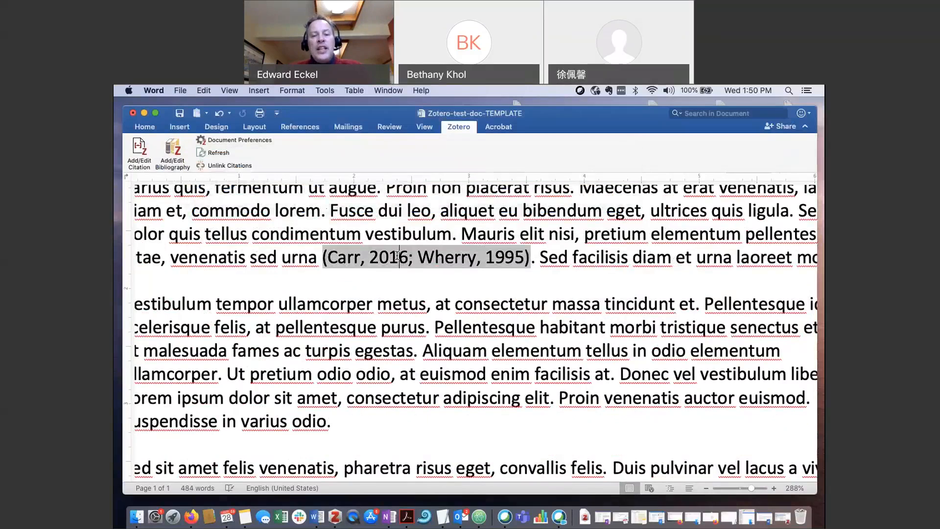
pyautogui.scroll(3, 397, 255)
pyautogui.scroll(2, 397, 256)
pyautogui.click(425, 277)
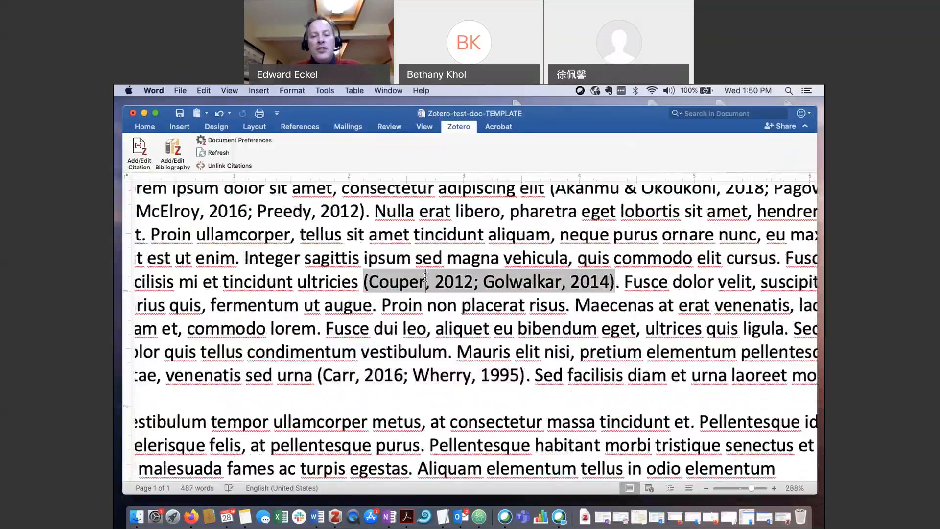
pyautogui.click(473, 282)
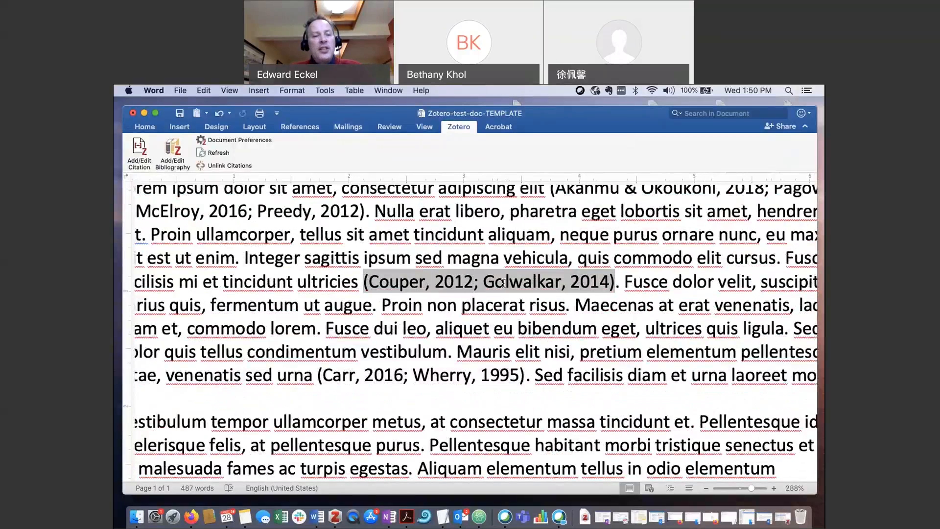
pyautogui.click(141, 150)
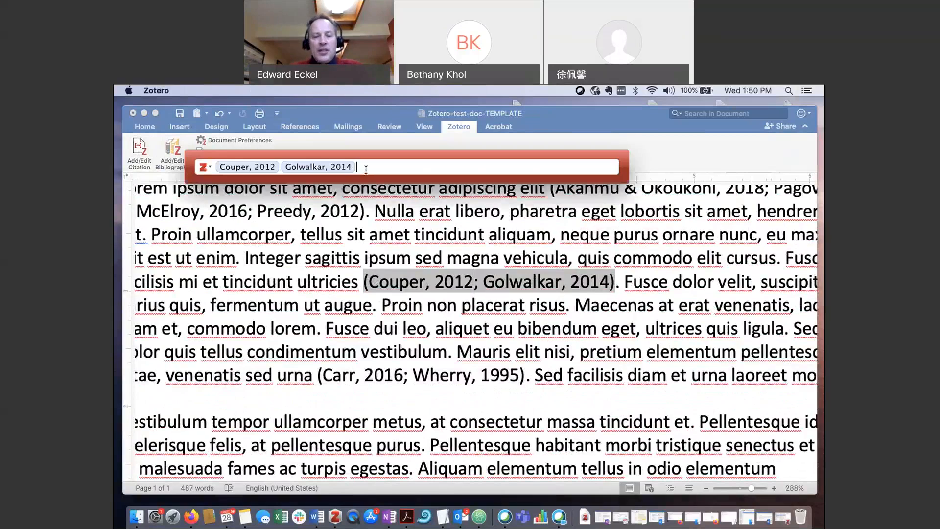
pyautogui.press('BackSpace')
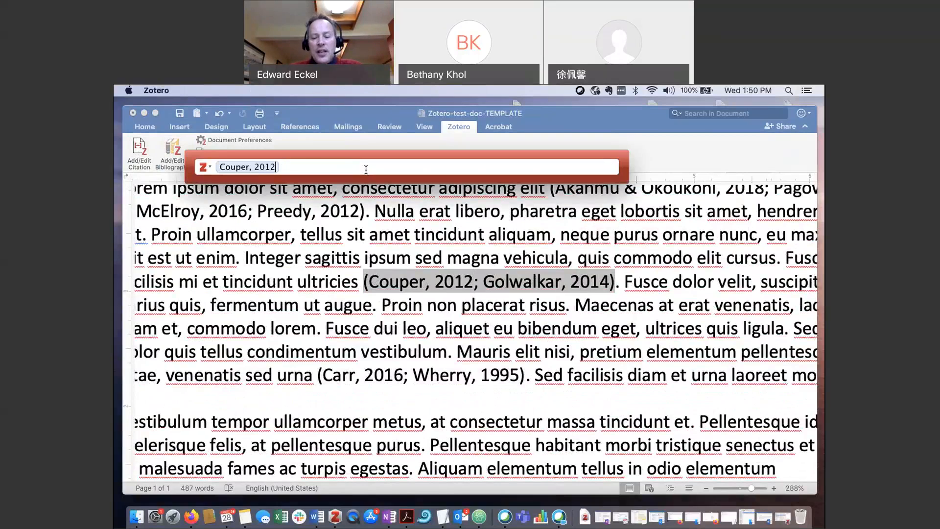
pyautogui.press('Return')
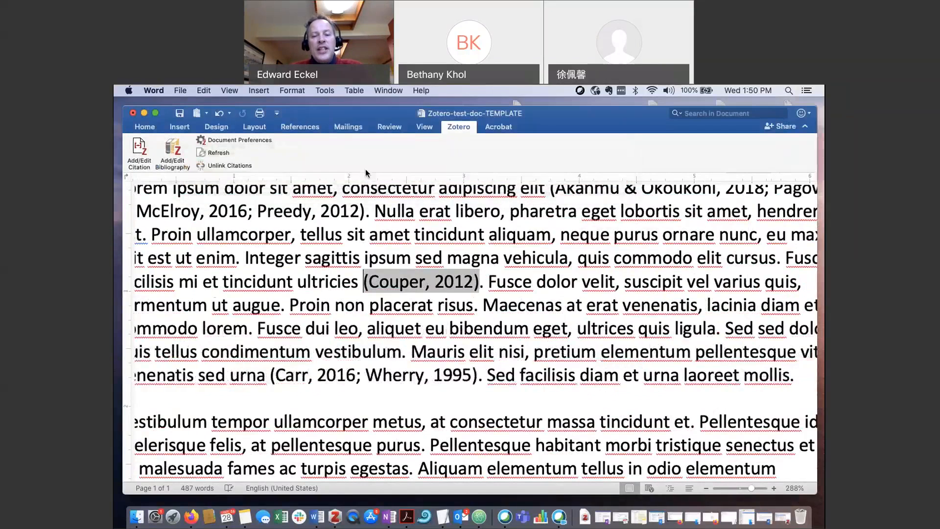
pyautogui.click(484, 300)
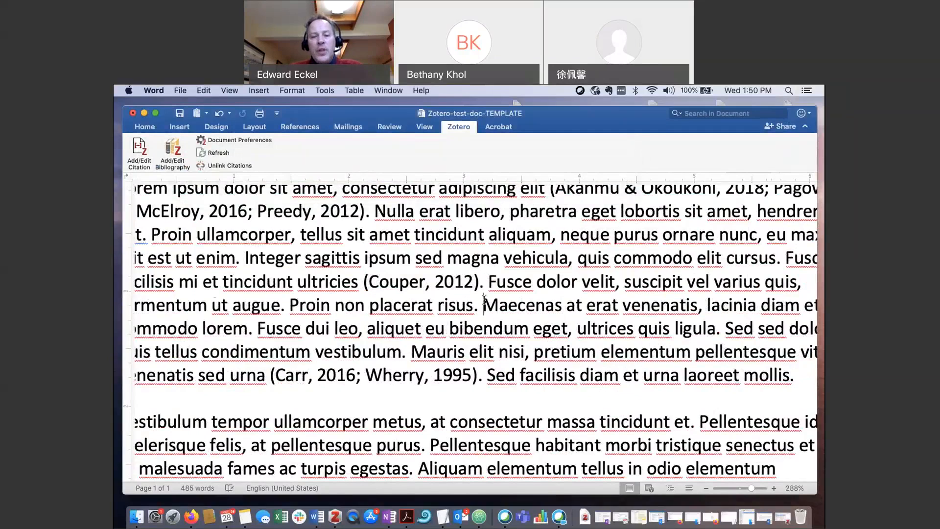
# - Add page number 34 to the 2012 source in the citation after "tincidunt ultricies"
pyautogui.click(447, 279)
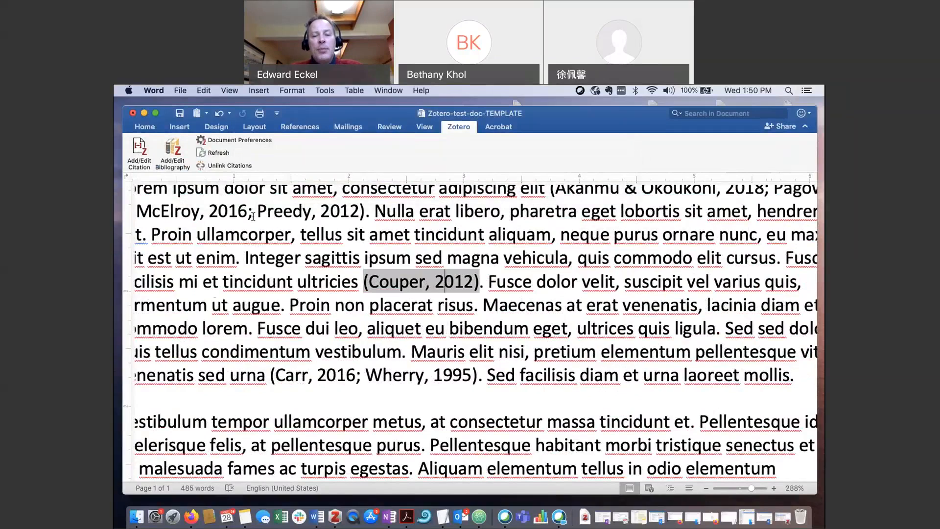
pyautogui.click(139, 148)
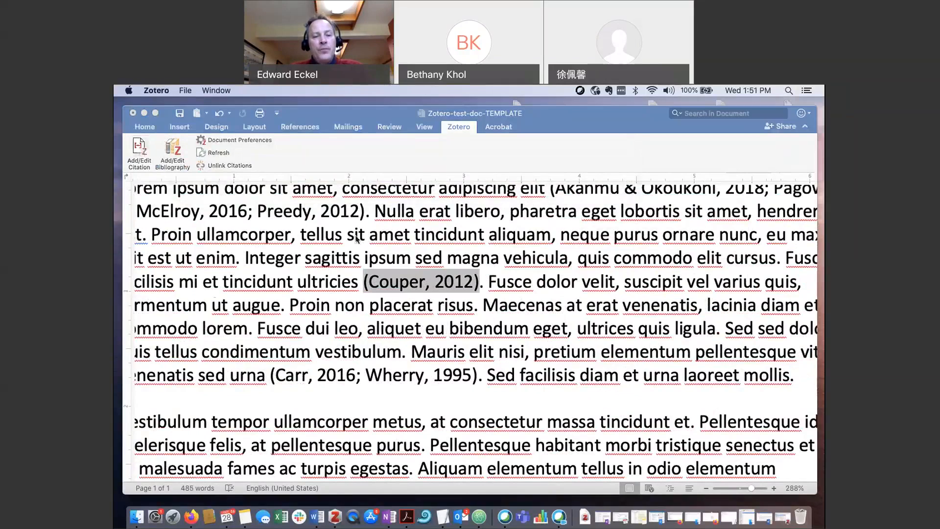
pyautogui.click(254, 168)
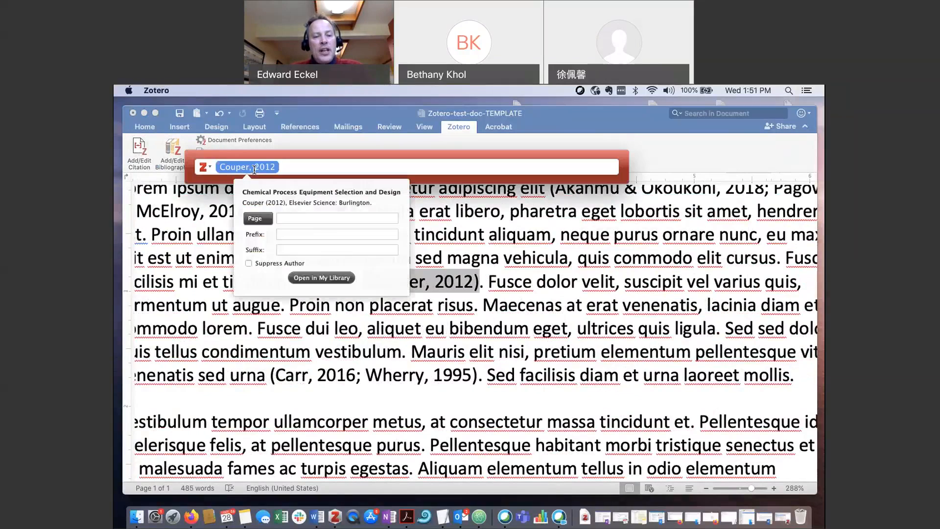
pyautogui.click(296, 217)
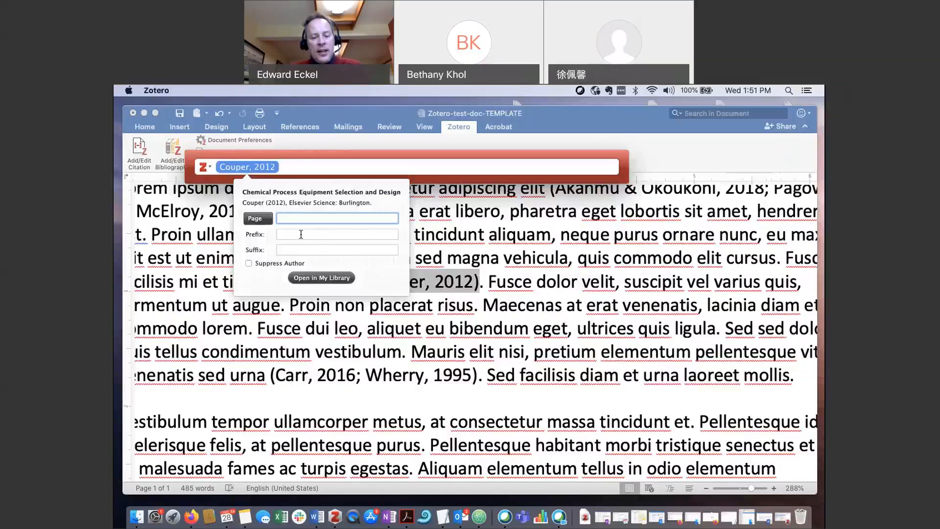
pyautogui.write('34')
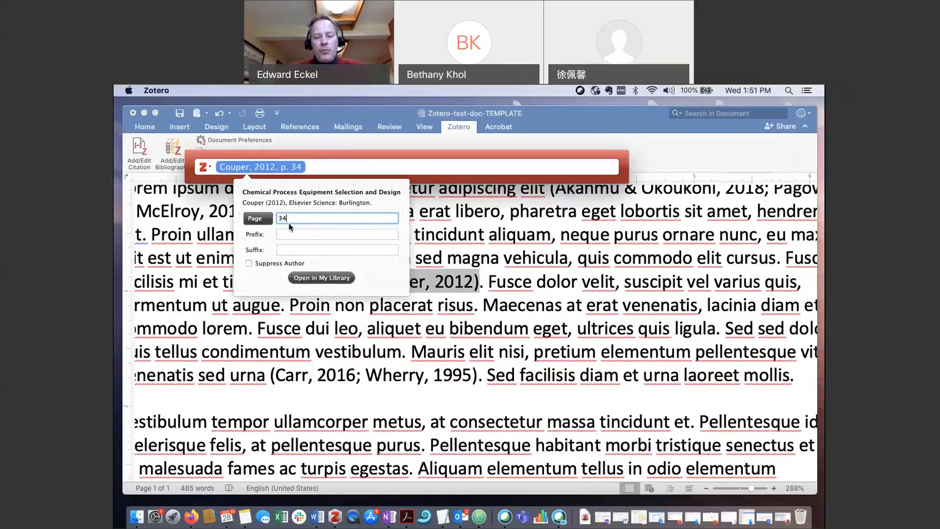
pyautogui.click(330, 169)
pyautogui.press('Return')
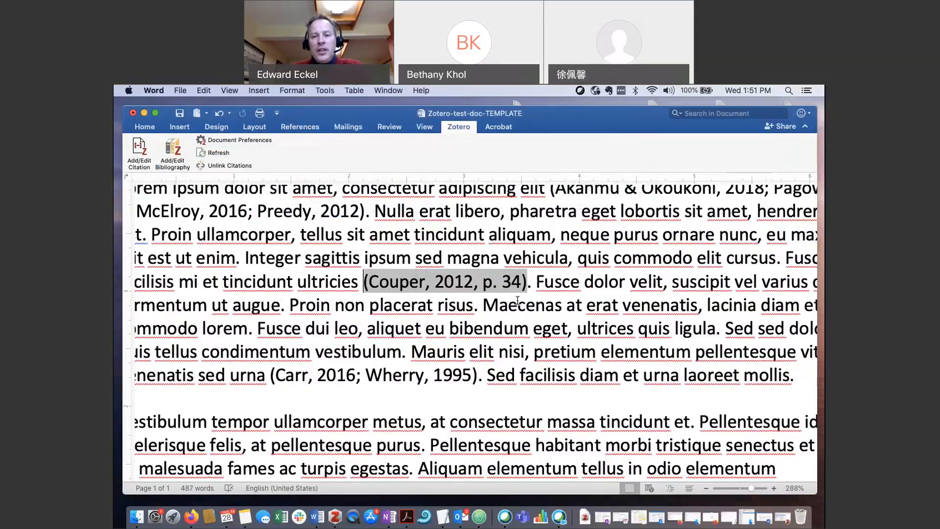
# - Add a "References" heading below the document's last paragraph, separated by a blank line
pyautogui.scroll(-10, 517, 300)
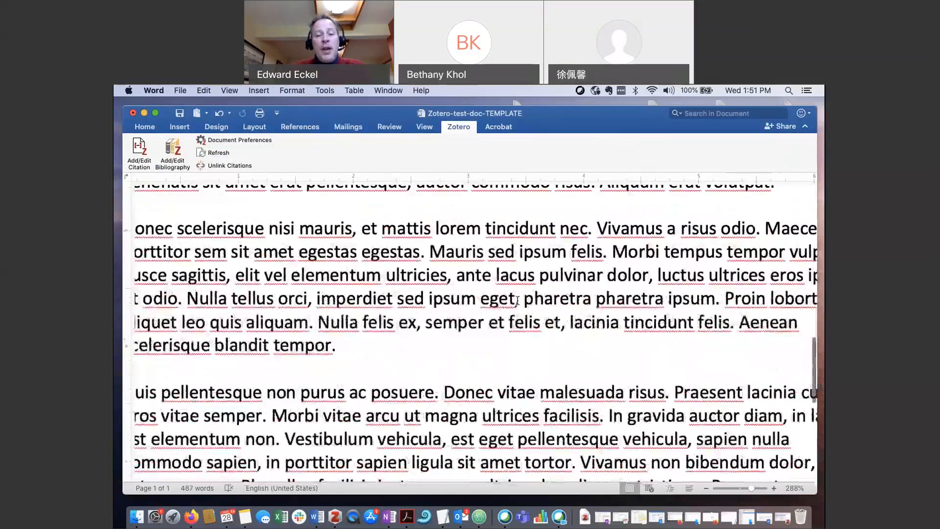
pyautogui.scroll(-5, 517, 300)
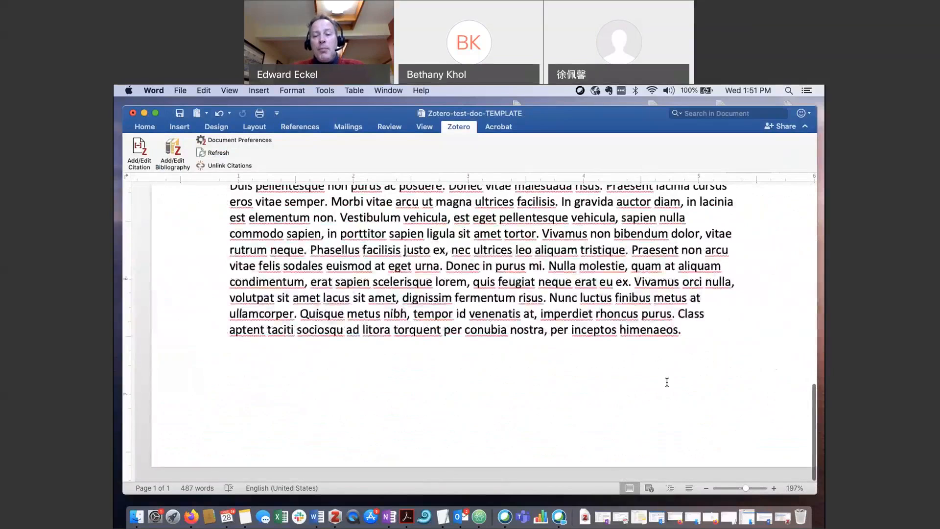
pyautogui.click(697, 339)
pyautogui.press('Return')
pyautogui.press('Return')
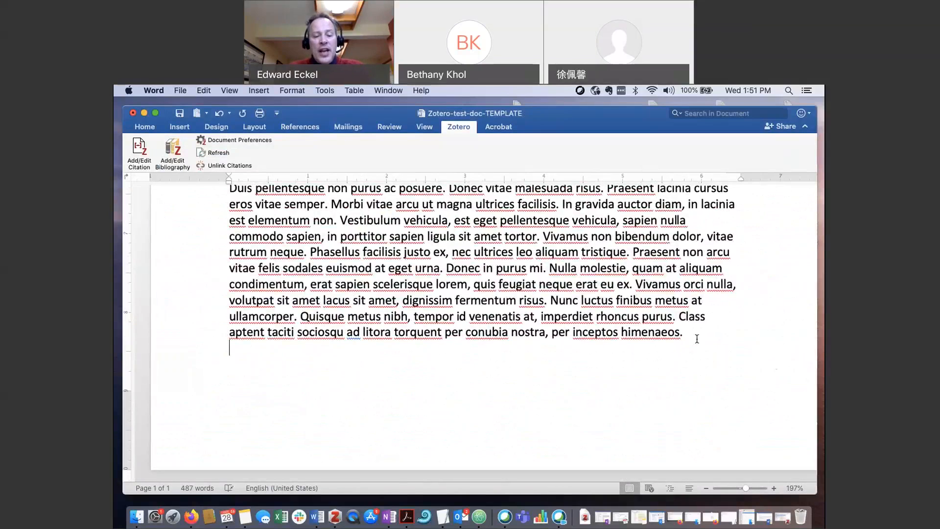
pyautogui.write('REfere')
pyautogui.press('BackSpace')
pyautogui.press('BackSpace')
pyautogui.press('BackSpace')
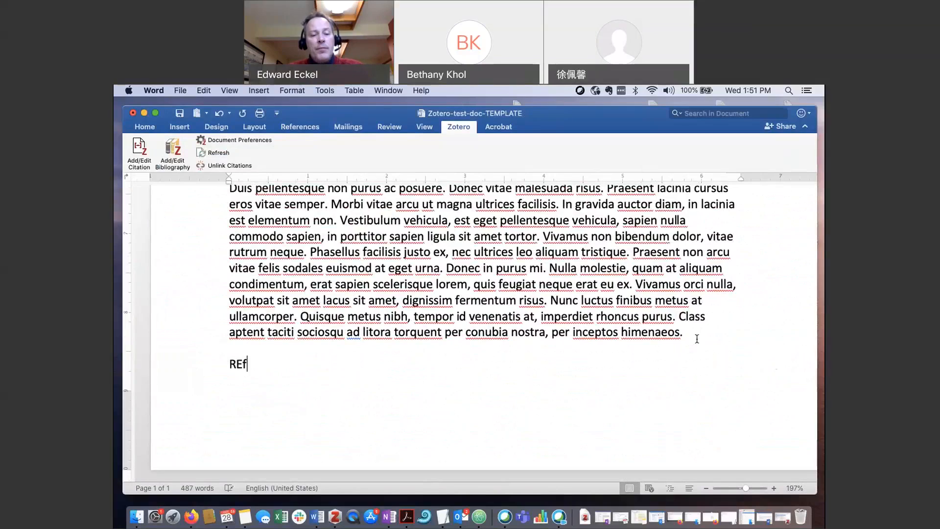
pyautogui.press('BackSpace')
pyautogui.press('BackSpace')
pyautogui.write('feren')
pyautogui.press('BackSpace')
pyautogui.press('BackSpace')
pyautogui.press('BackSpace')
pyautogui.press('BackSpace')
pyautogui.press('BackSpace')
pyautogui.write('eeren')
pyautogui.press('BackSpace')
pyautogui.press('BackSpace')
pyautogui.press('BackSpace')
pyautogui.press('BackSpace')
pyautogui.write('ferences')
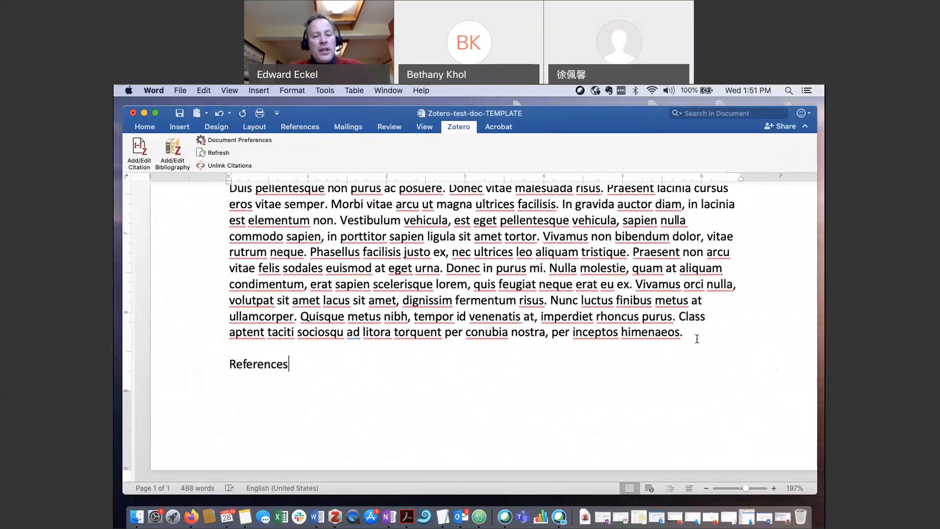
# - Insert a page break after the References heading, generate the Zotero bibliography on the new page, and review its entries
pyautogui.press('super+Return')
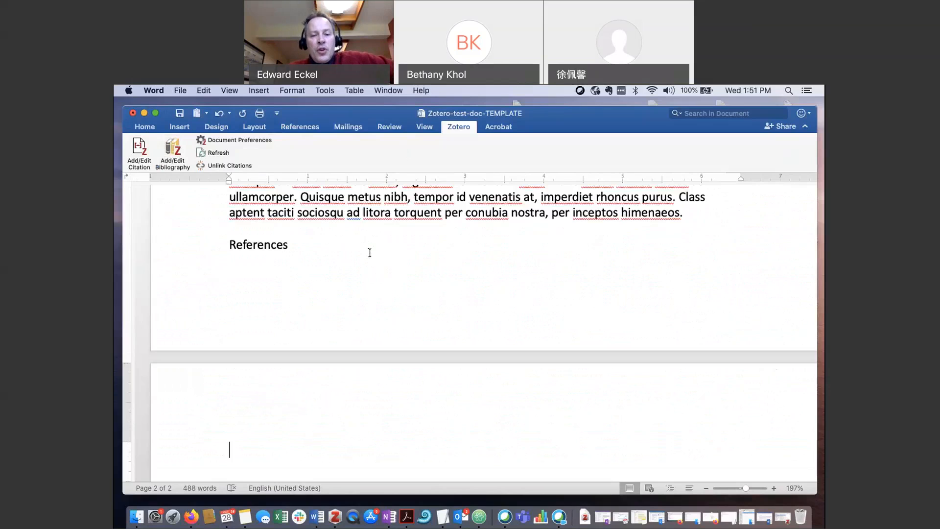
pyautogui.scroll(-3, 372, 273)
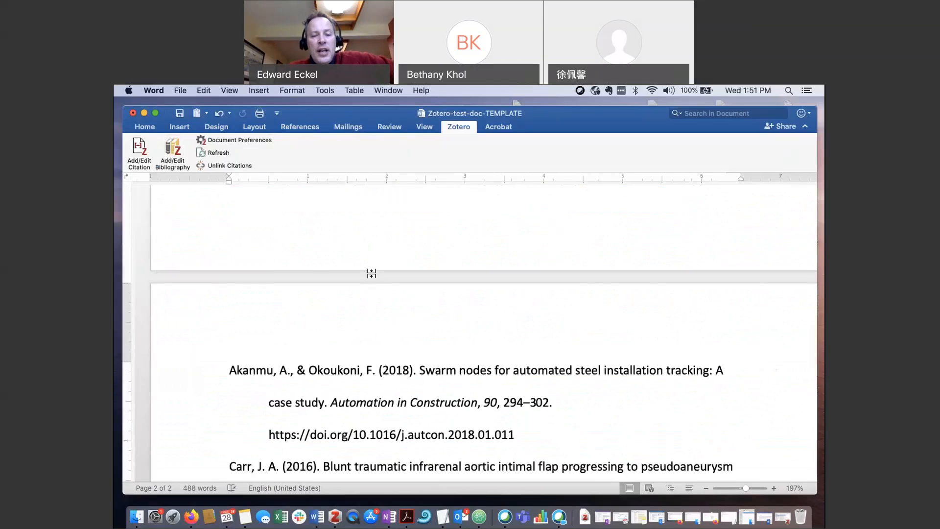
pyautogui.scroll(-5, 372, 273)
pyautogui.scroll(-10, 372, 274)
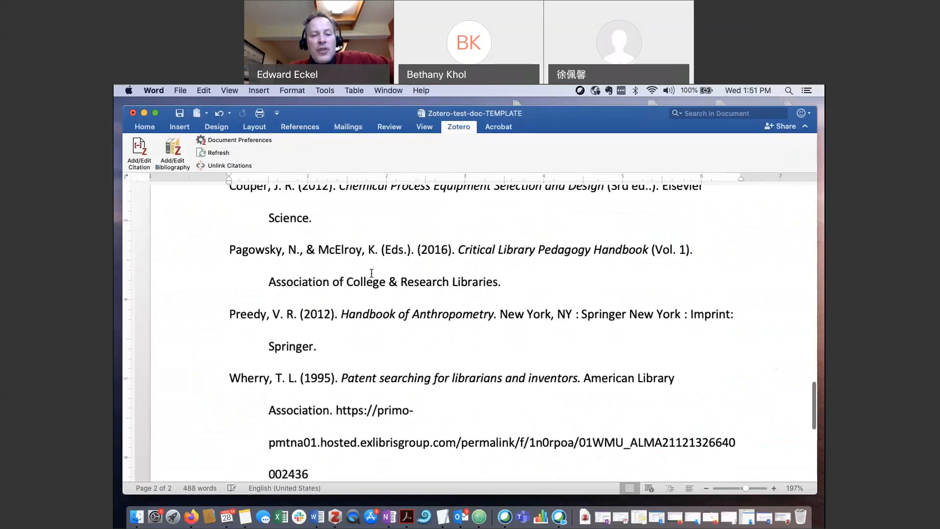
pyautogui.scroll(20, 372, 273)
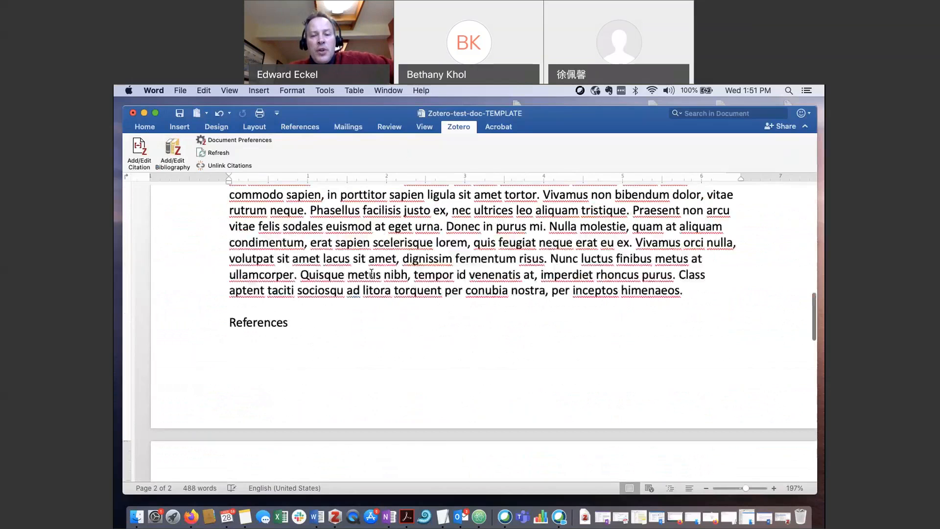
pyautogui.scroll(-4, 371, 274)
pyautogui.scroll(-7, 372, 274)
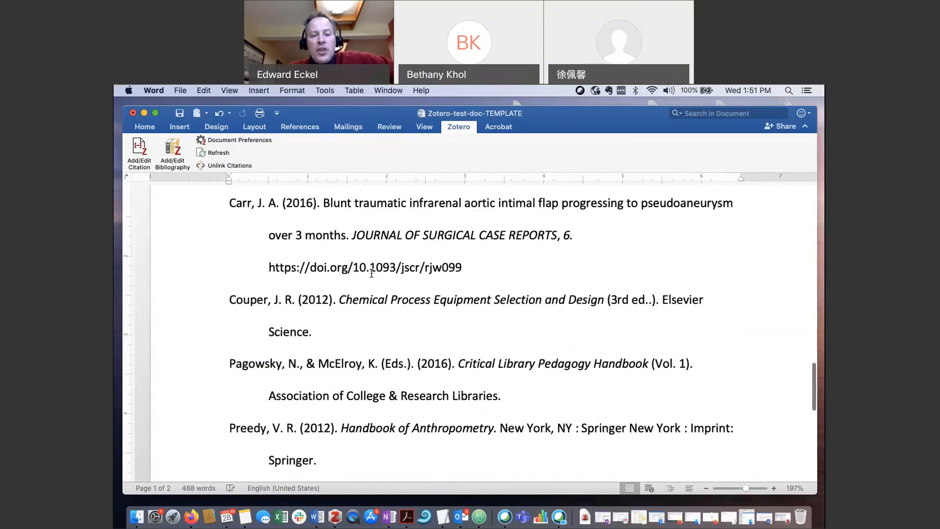
# - Insert a Zotero citation after "turpis egestas" in the second paragraph, combining the 2017 automated code checking article and the 2013 "New roles for new times" report
pyautogui.scroll(-1, 371, 274)
pyautogui.scroll(15, 372, 274)
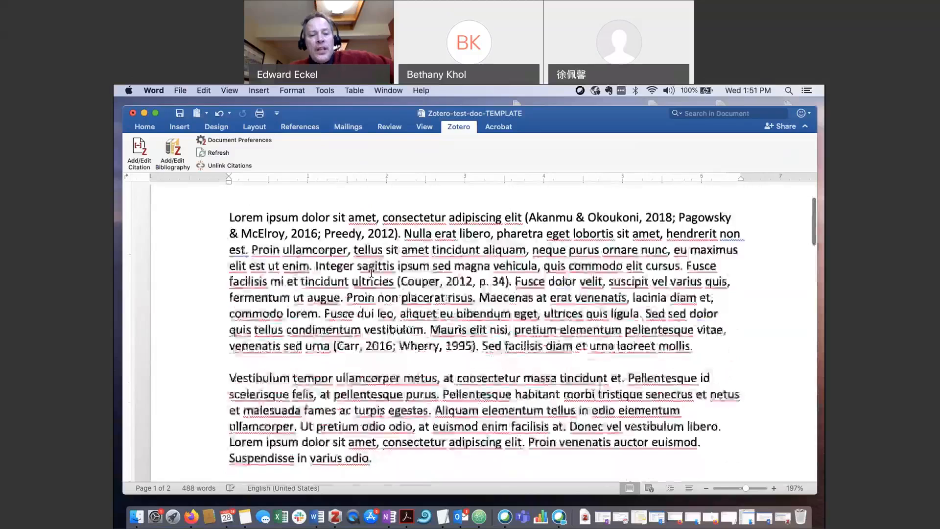
pyautogui.scroll(-2, 408, 229)
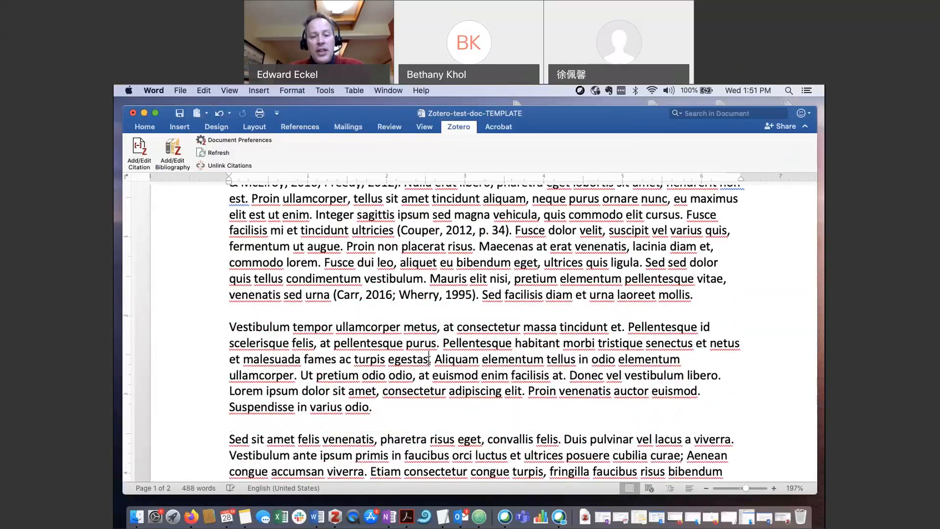
pyautogui.press('super+z')
pyautogui.scroll(5, 429, 360)
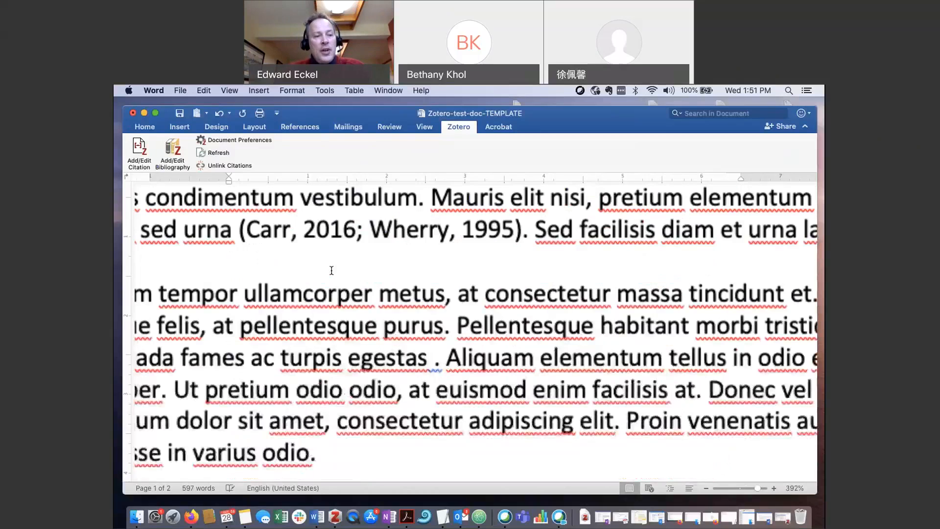
pyautogui.click(147, 142)
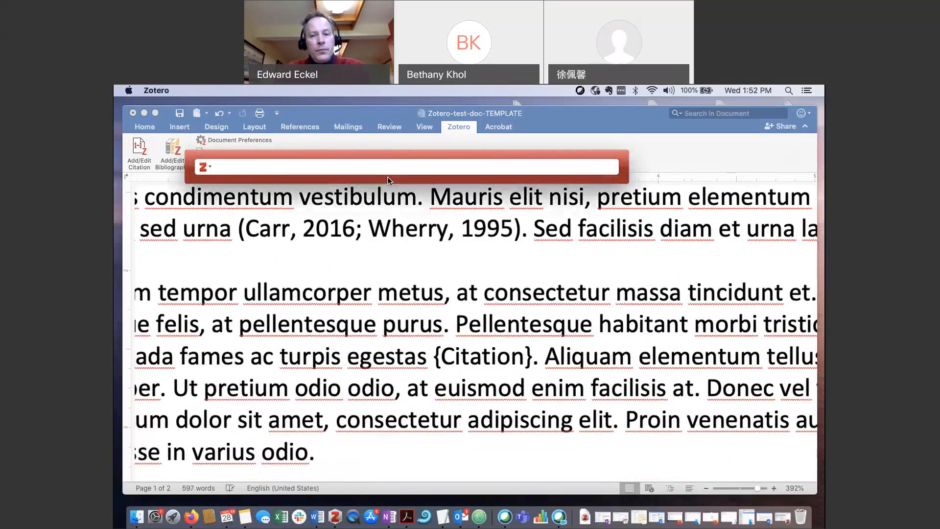
pyautogui.write('automation')
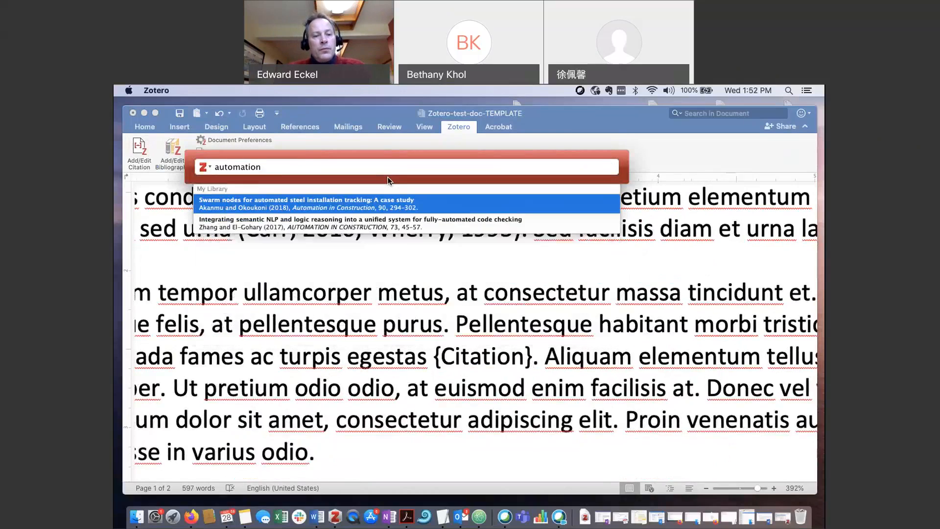
pyautogui.click(359, 223)
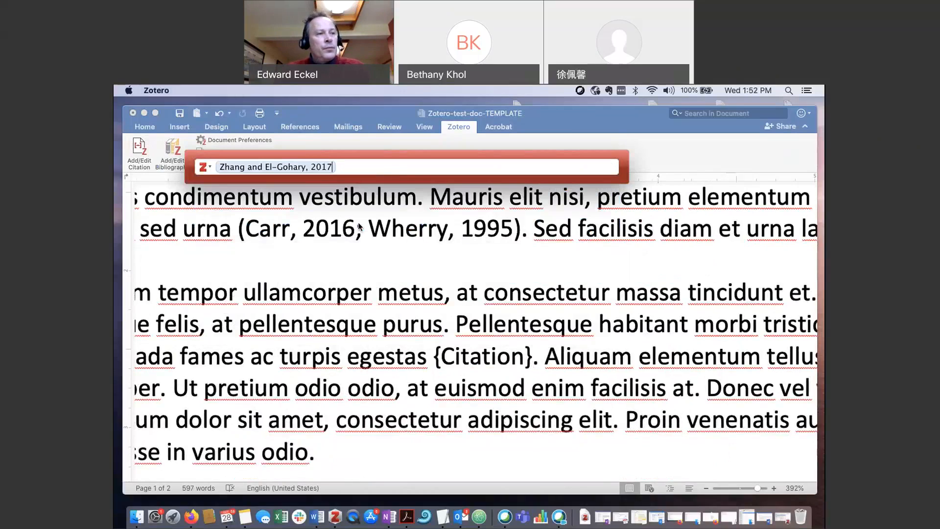
pyautogui.write('jagu')
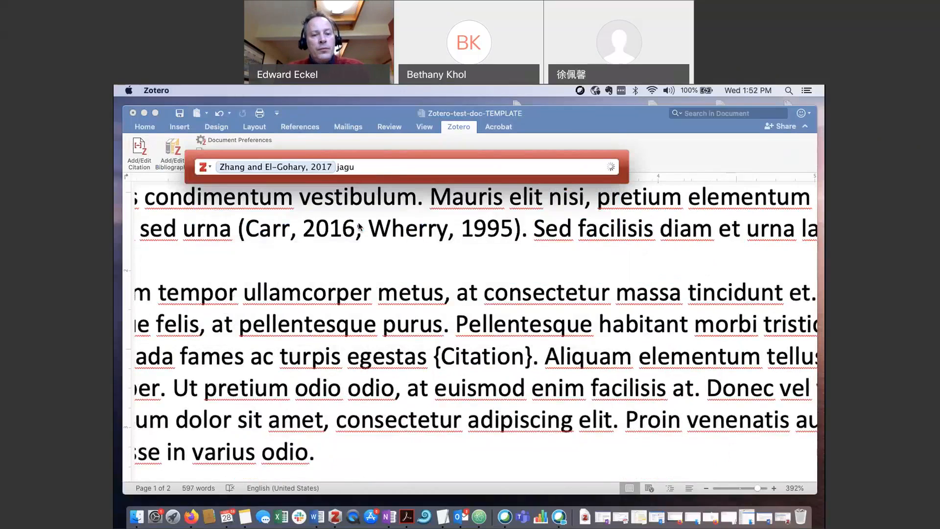
pyautogui.click(350, 207)
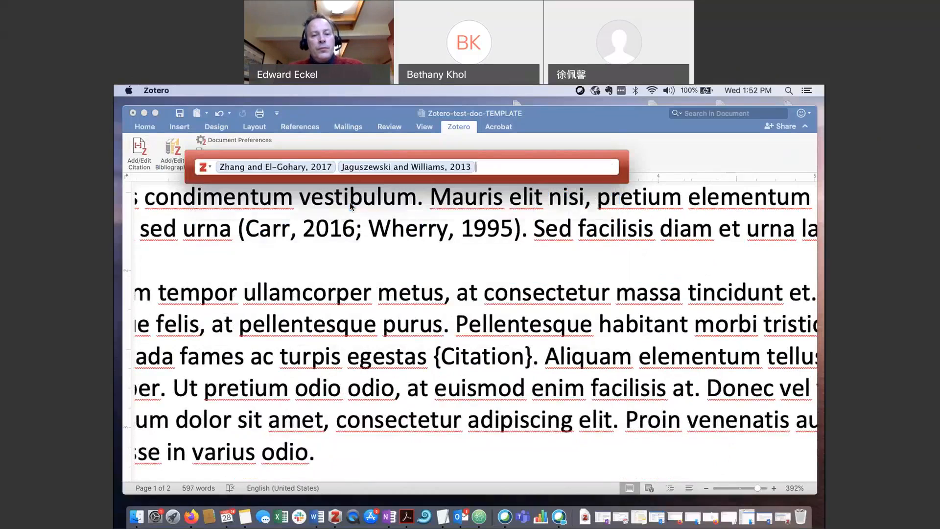
pyautogui.press('Return')
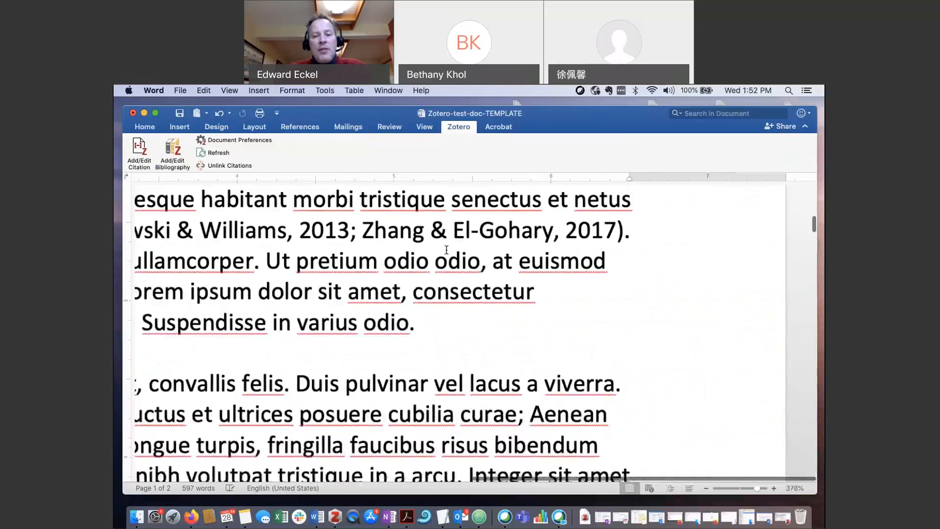
# - Set the document's citation style to Modern Language Association 8th edition and review the reformatted in-text citations and bibliography
pyautogui.scroll(-10, 446, 250)
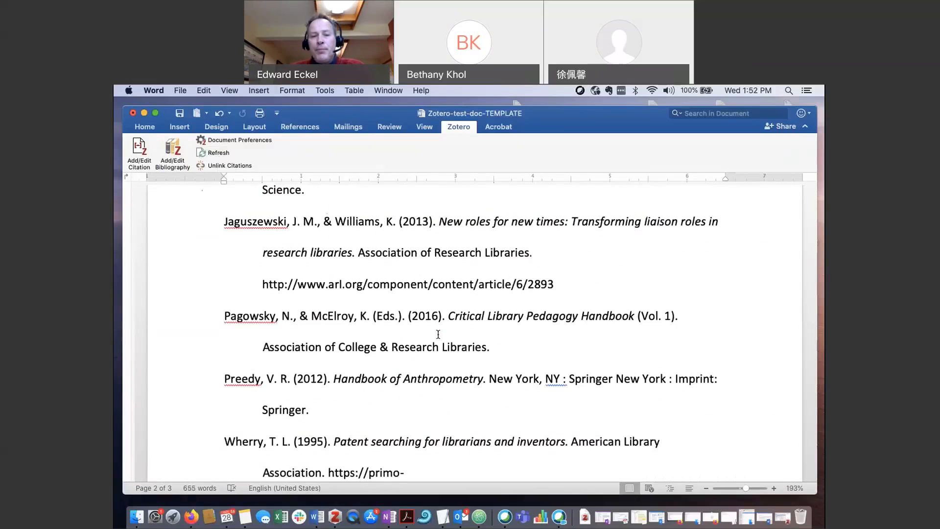
pyautogui.scroll(3, 439, 334)
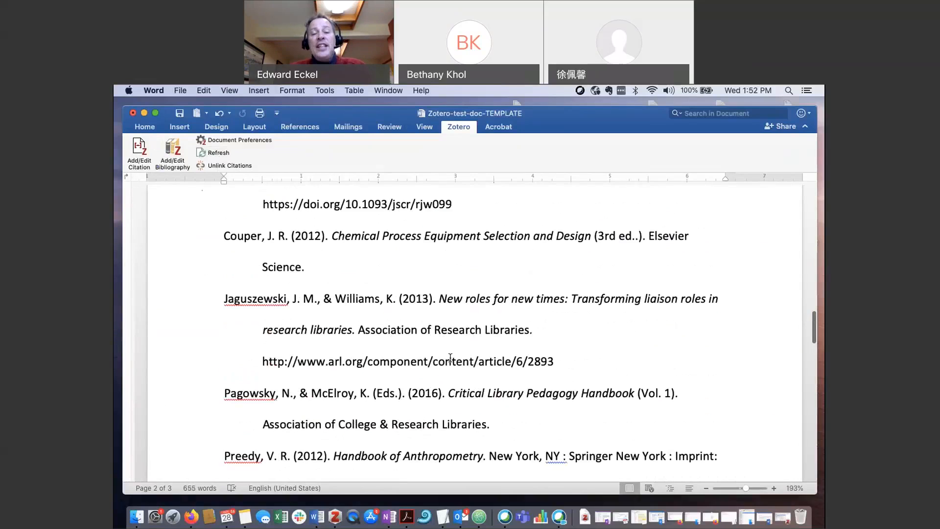
pyautogui.scroll(8, 449, 356)
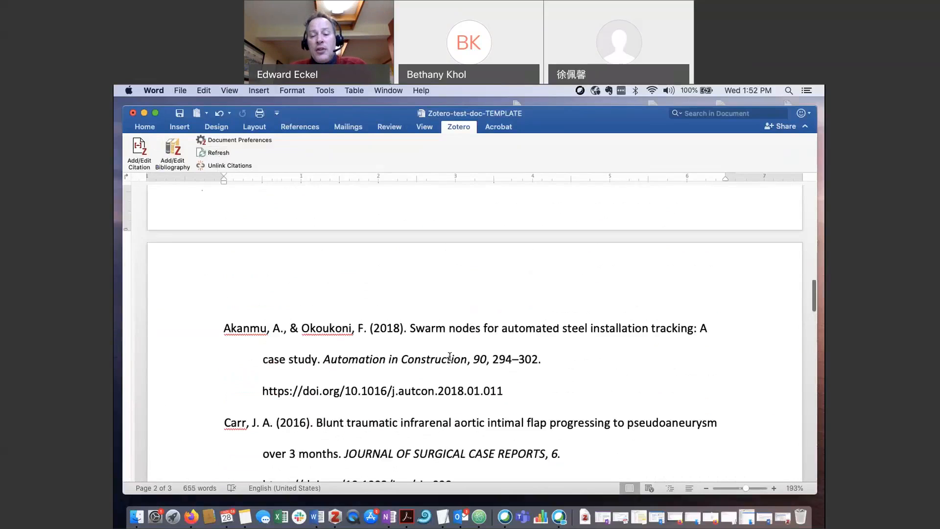
pyautogui.scroll(-3, 450, 357)
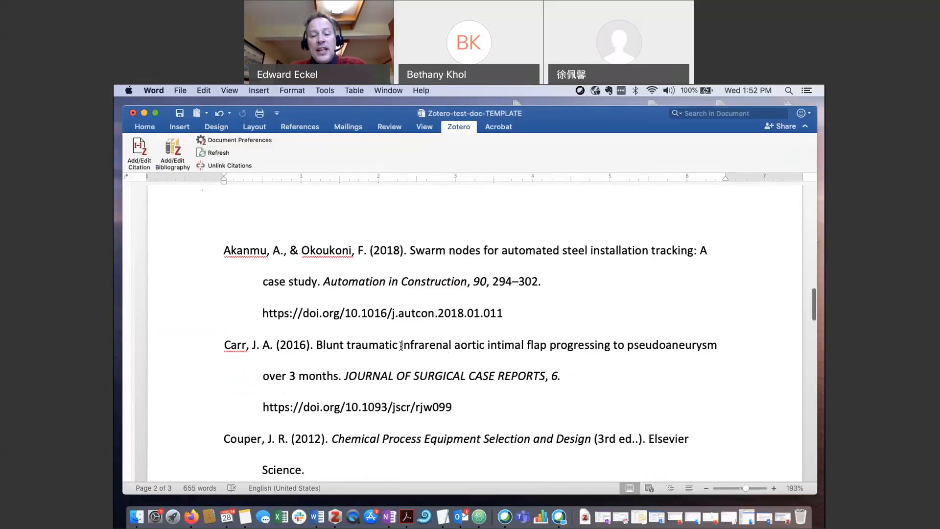
pyautogui.scroll(-1, 427, 339)
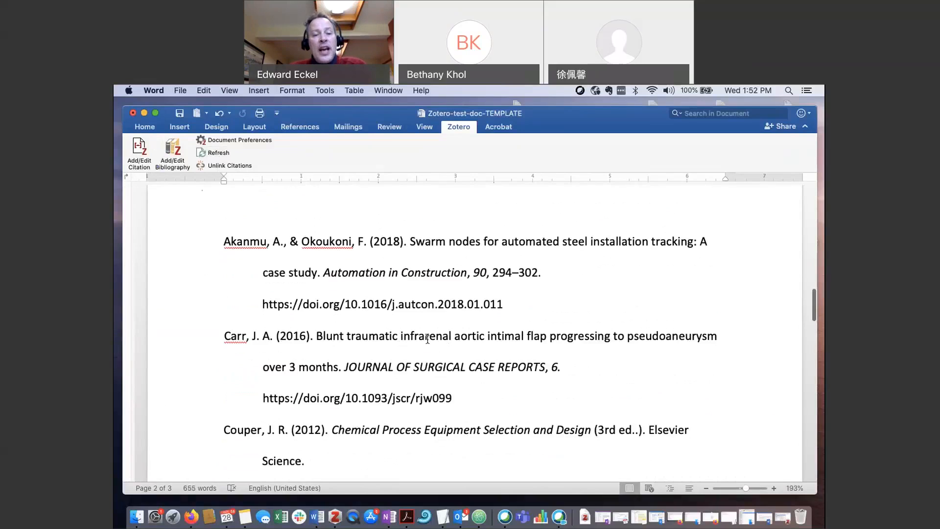
pyautogui.click(246, 140)
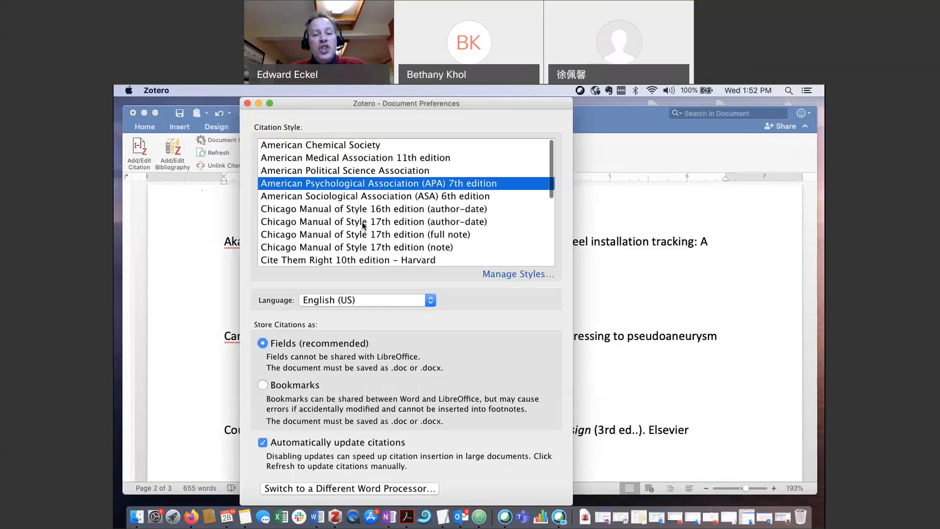
pyautogui.scroll(-4, 363, 225)
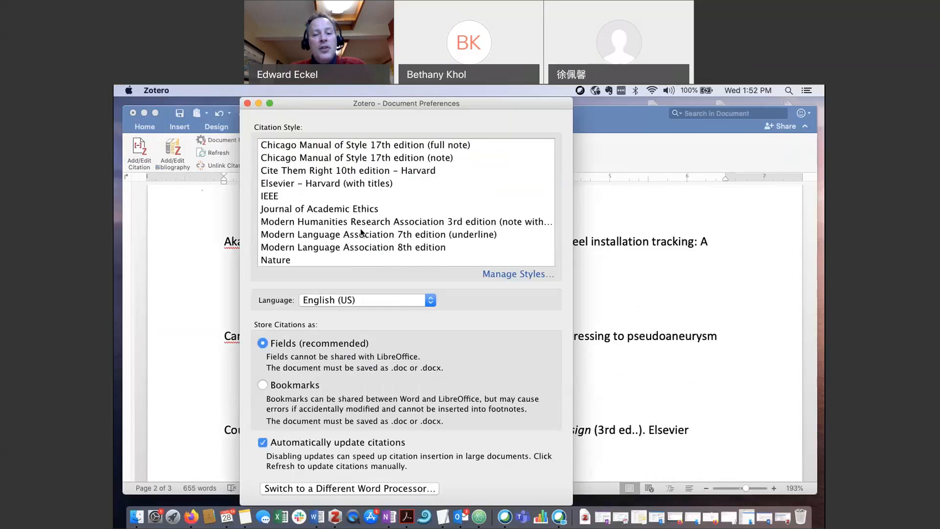
pyautogui.click(319, 248)
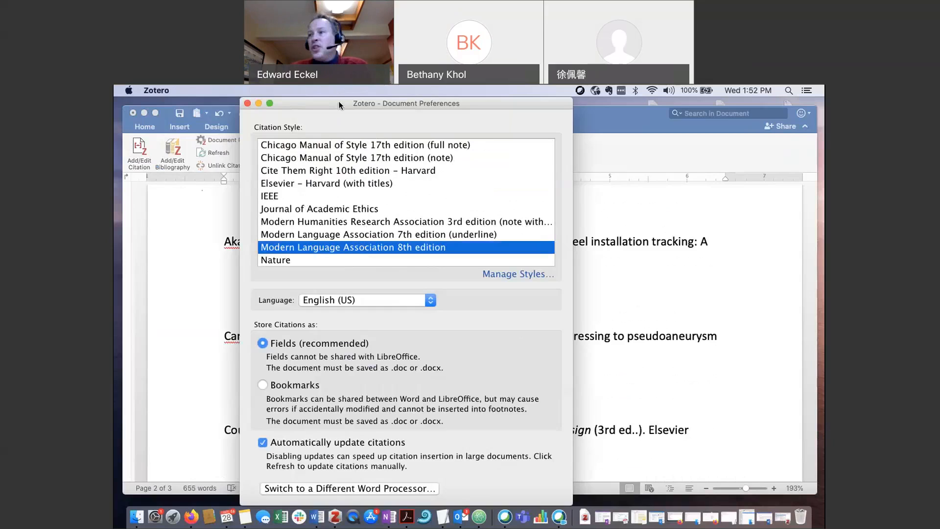
pyautogui.press('Return')
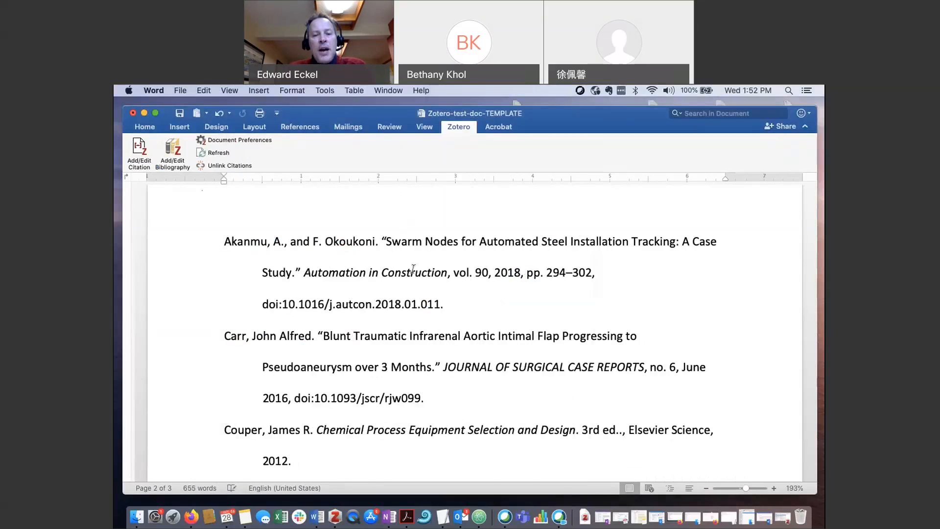
pyautogui.scroll(15, 413, 269)
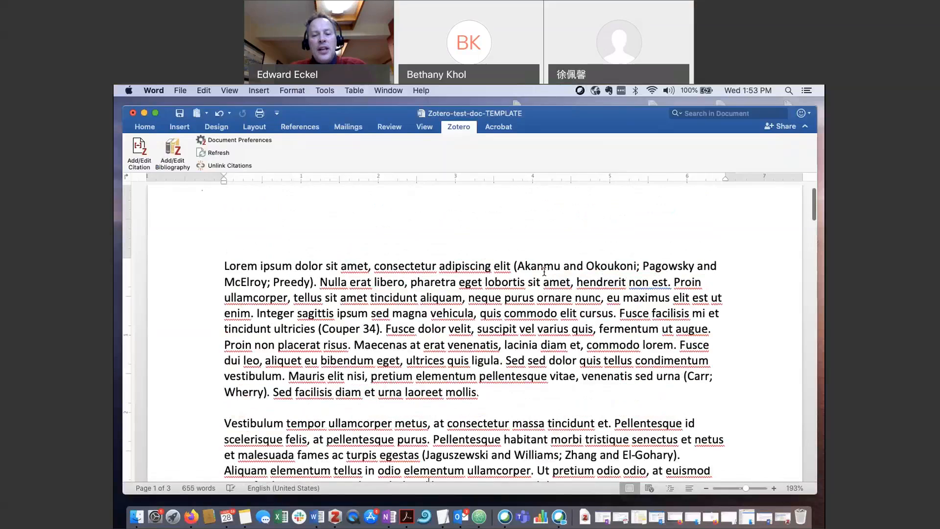
pyautogui.scroll(-15, 545, 271)
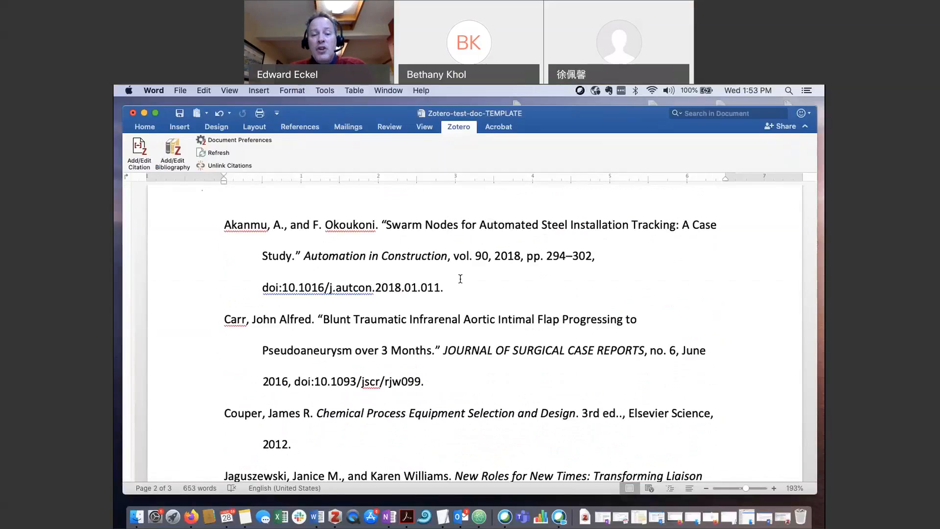
pyautogui.scroll(-1, 461, 279)
pyautogui.scroll(-1, 460, 279)
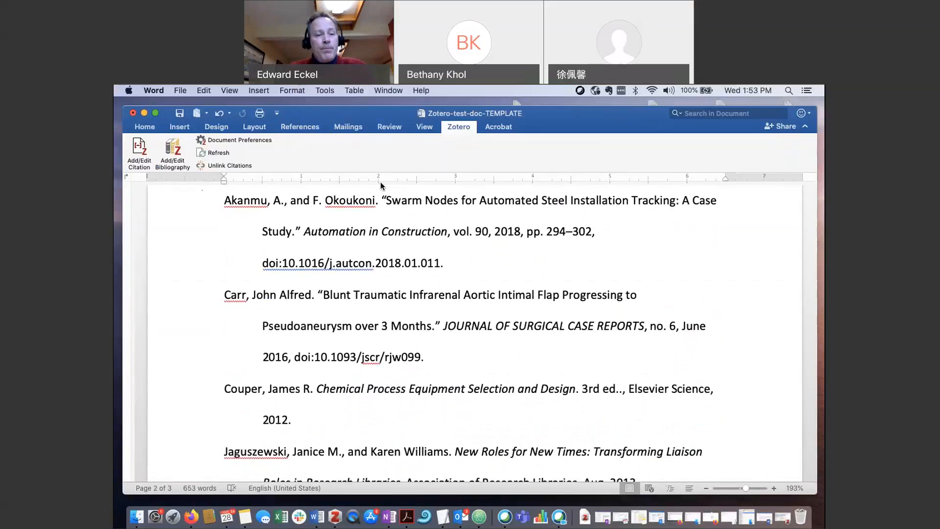
# - Minimize the document, switch to the Zotero-Presentation-10.28.20 slideshow in Firefox and advance to the Storage Options slide
pyautogui.click(144, 114)
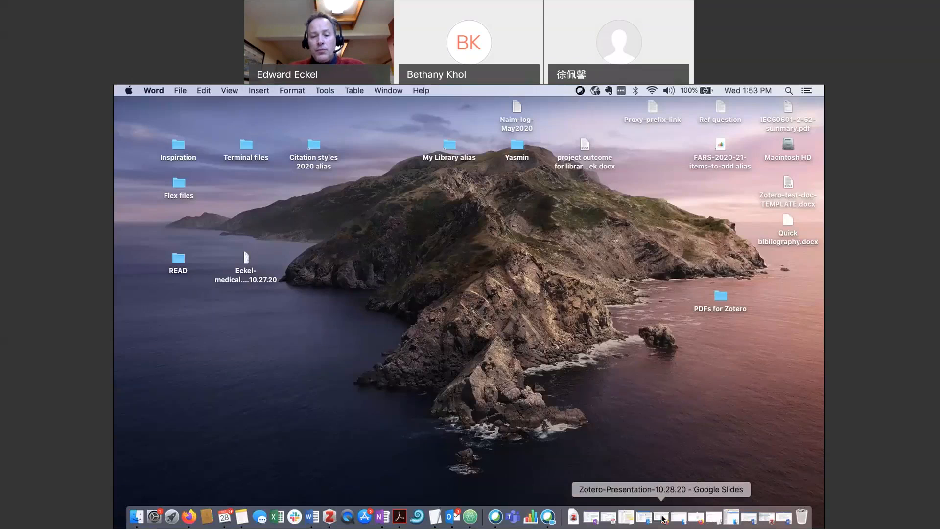
pyautogui.click(662, 518)
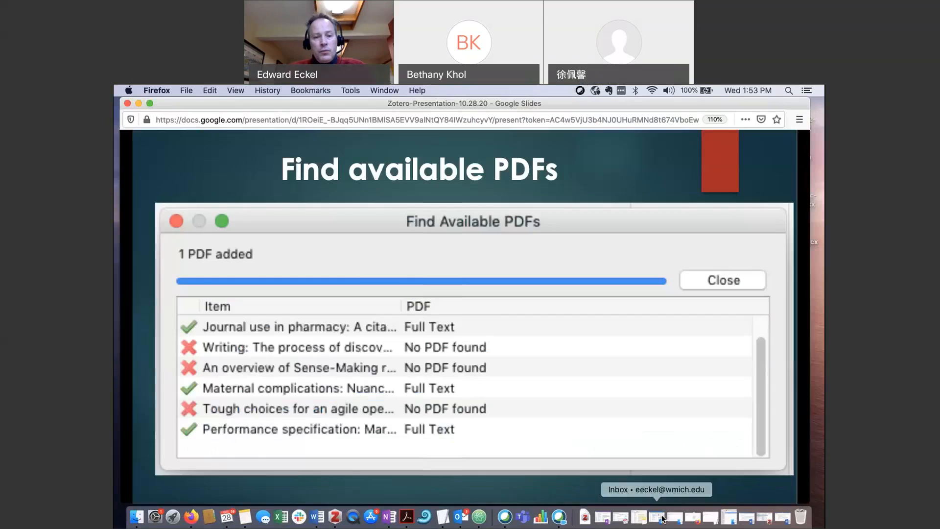
pyautogui.press('Right')
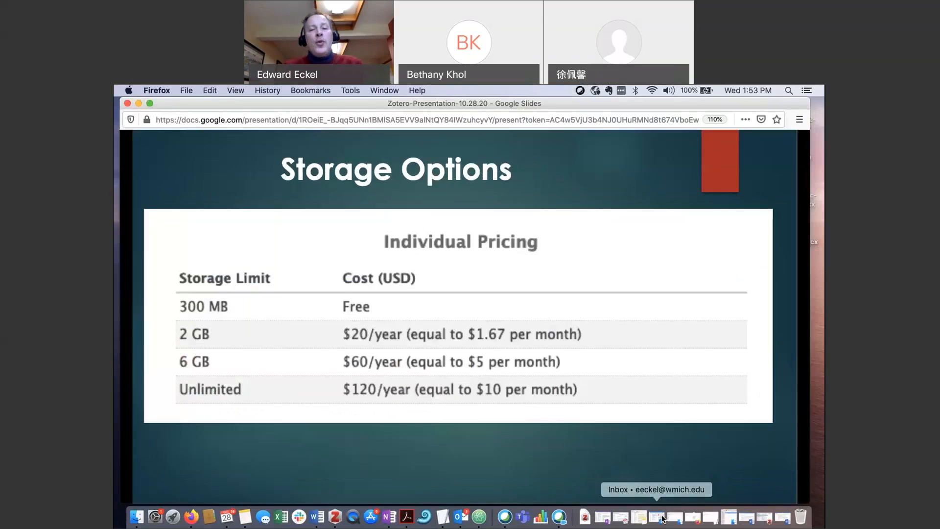